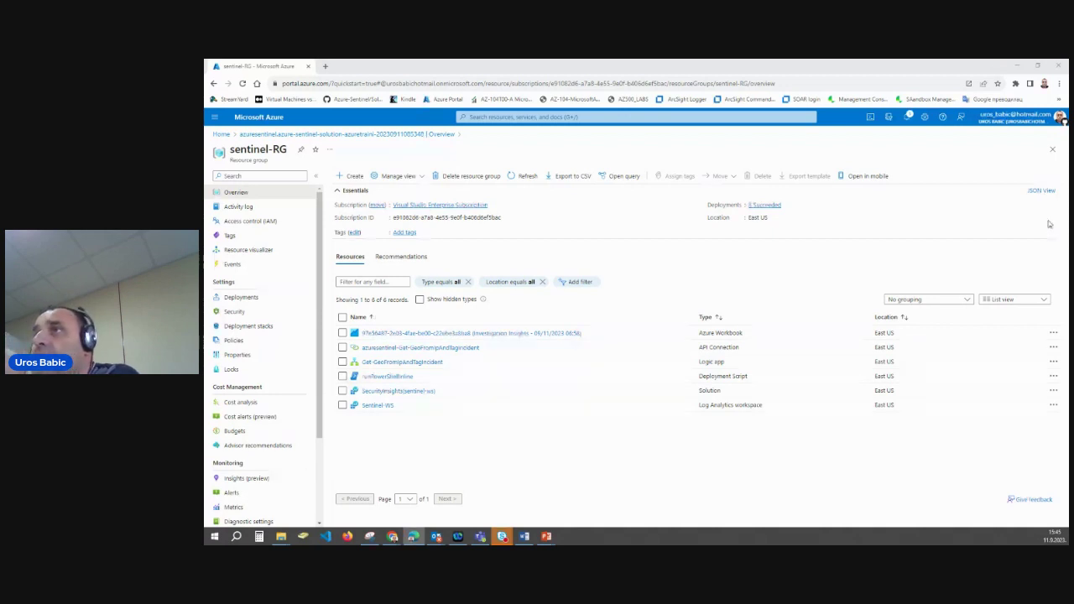
Find Microsoft Sentinel in the portal and start creating a new Log Analytics workspace for it
{"action": "left_click", "coordinate": [533, 118]}
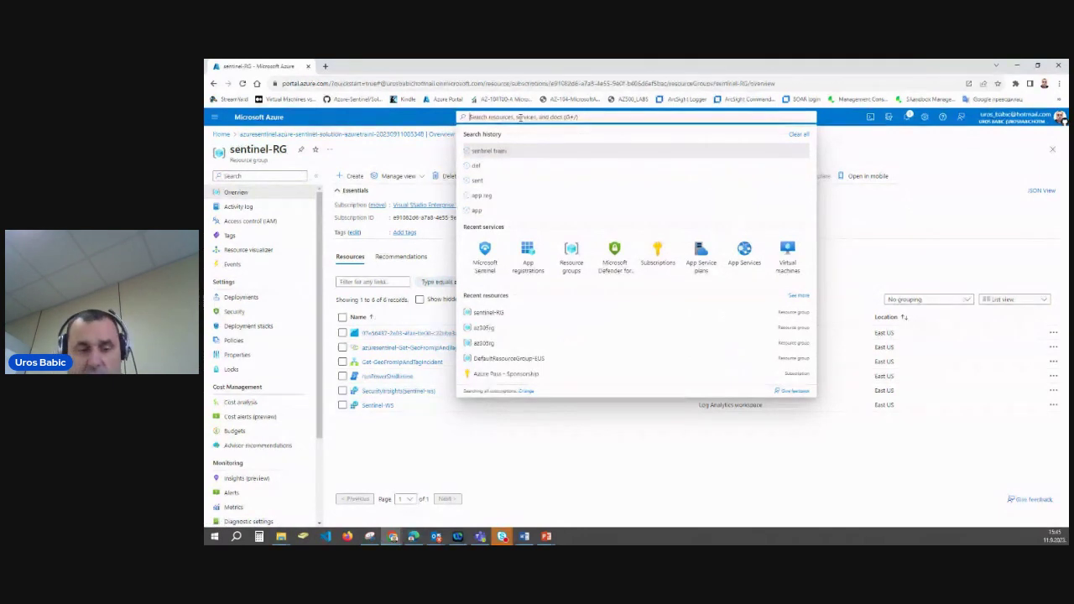
{"action": "type", "text": "Senti"}
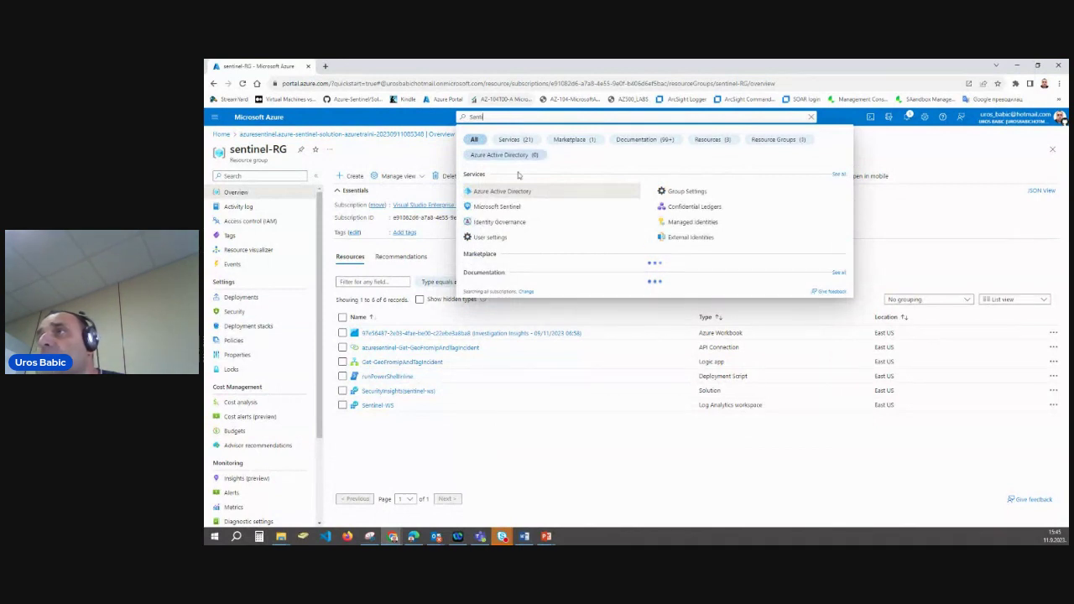
{"action": "left_click", "coordinate": [513, 208]}
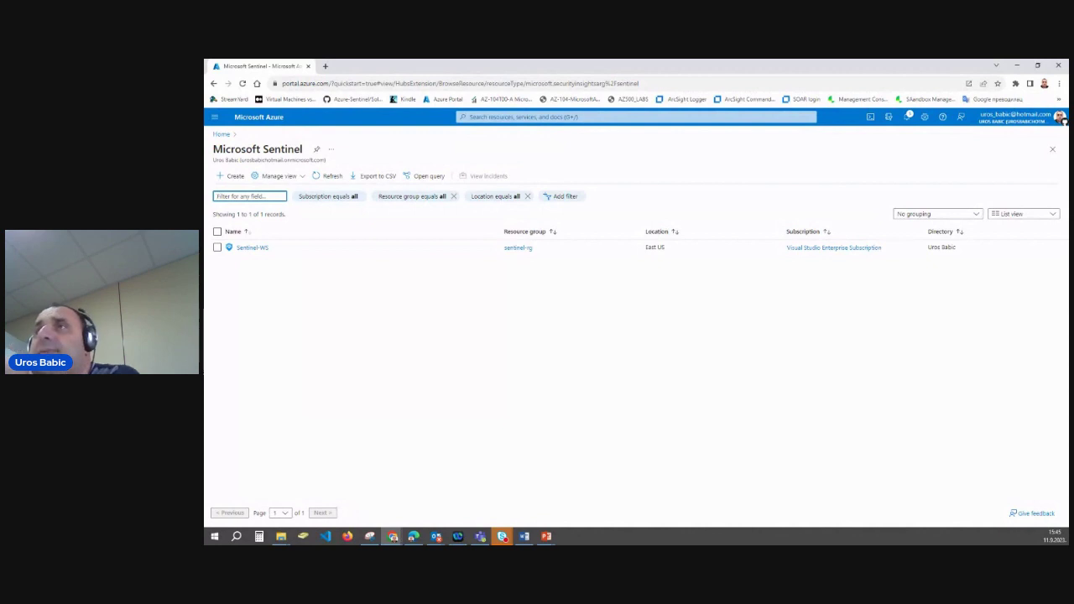
{"action": "left_click", "coordinate": [231, 175]}
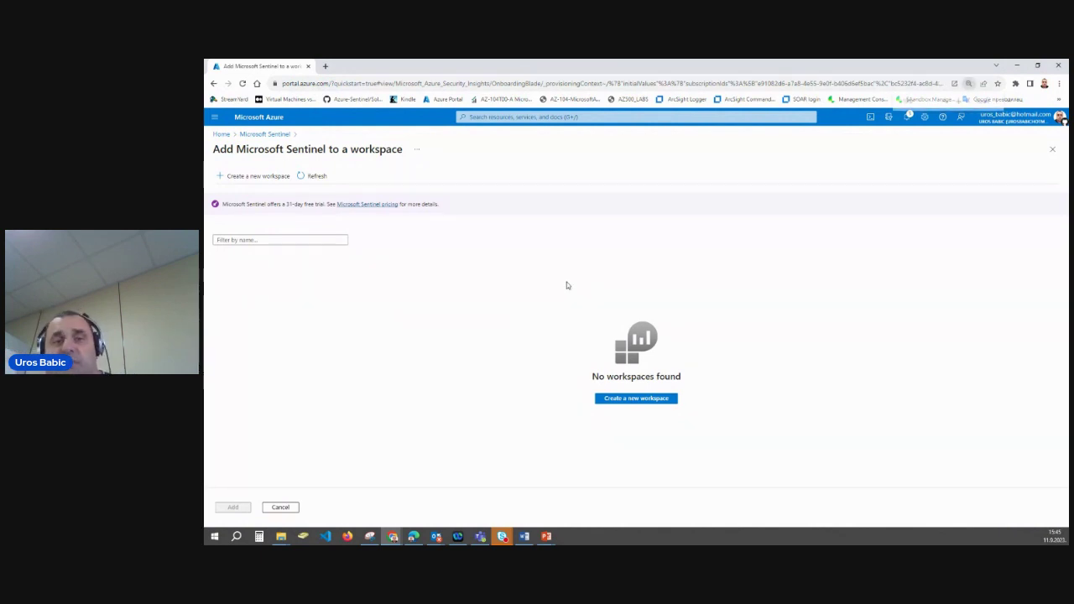
{"action": "key", "text": "ctrl+plus"}
{"action": "key", "text": "ctrl+plus"}
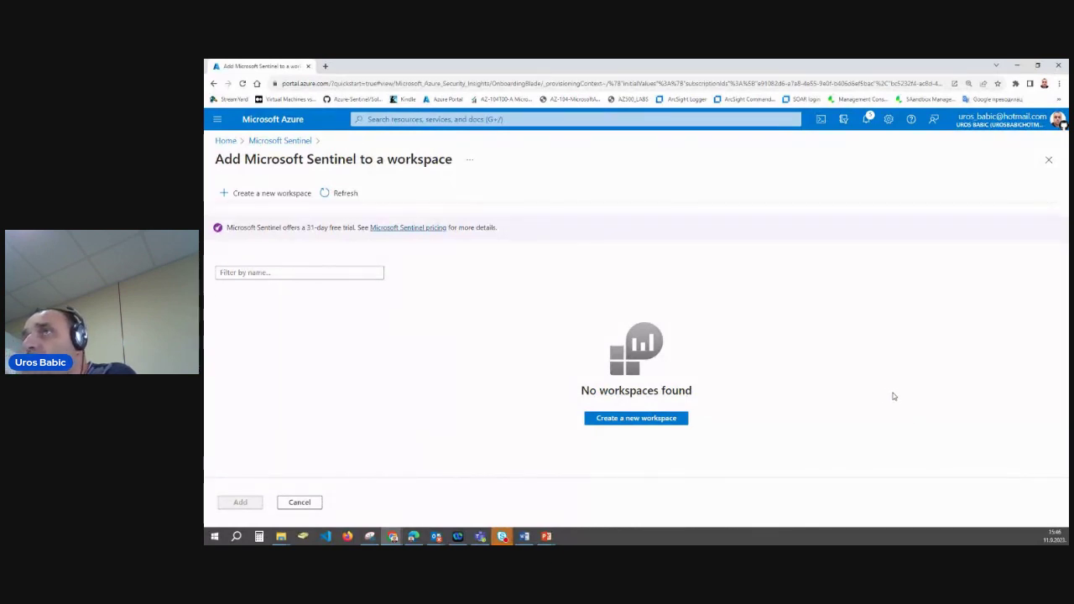
{"action": "left_click", "coordinate": [653, 418]}
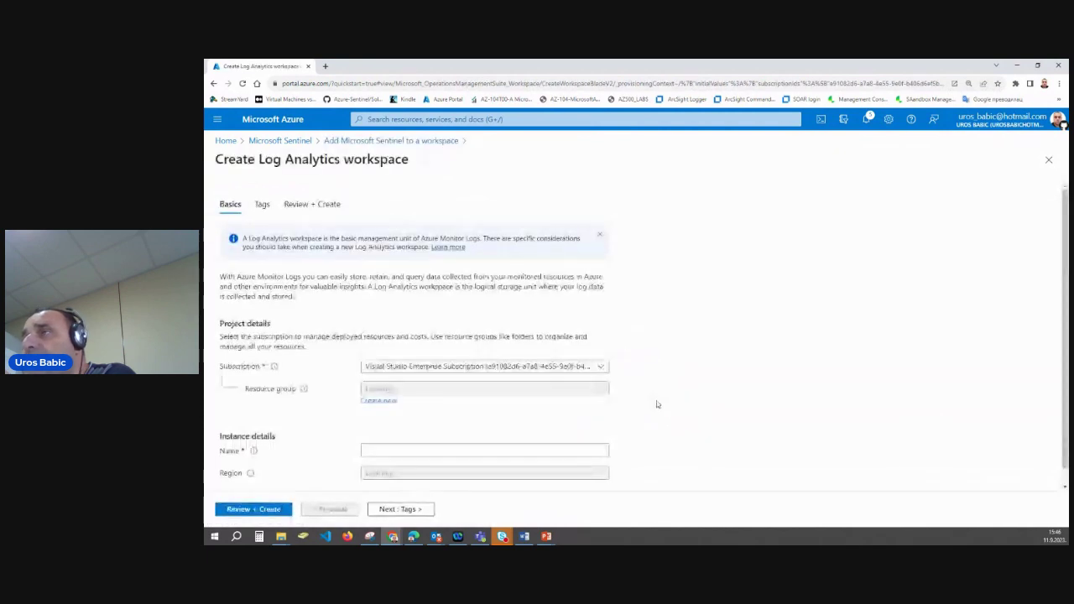
Choose the Azure Pass - Sponsorship subscription and create a new resource group named Sentinel-RG for the workspace
{"action": "scroll", "coordinate": [720, 349], "scroll_direction": "down", "scroll_amount": 1}
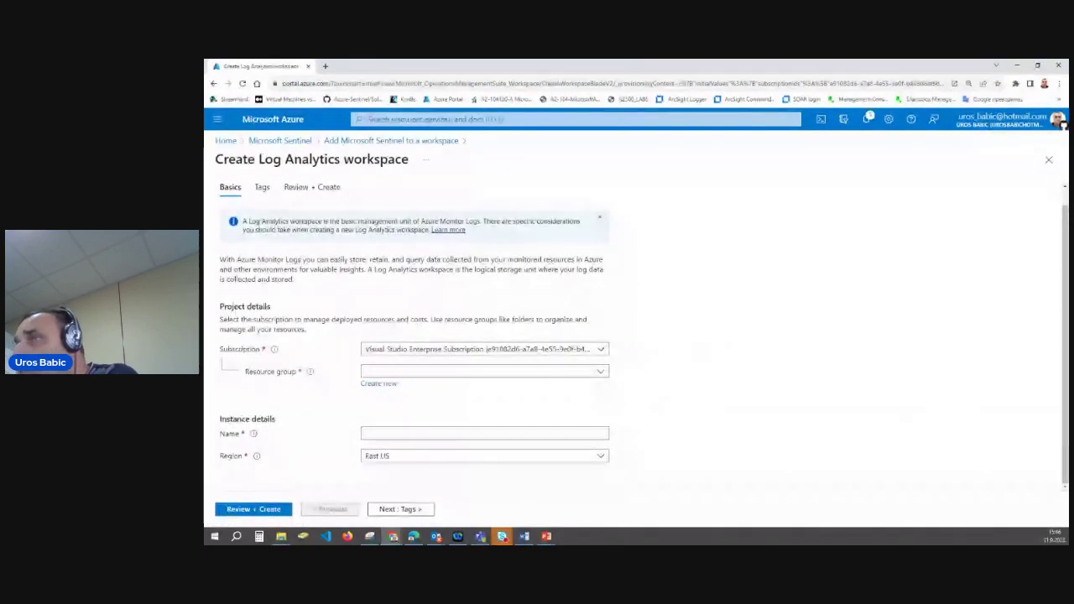
{"action": "left_click", "coordinate": [415, 352]}
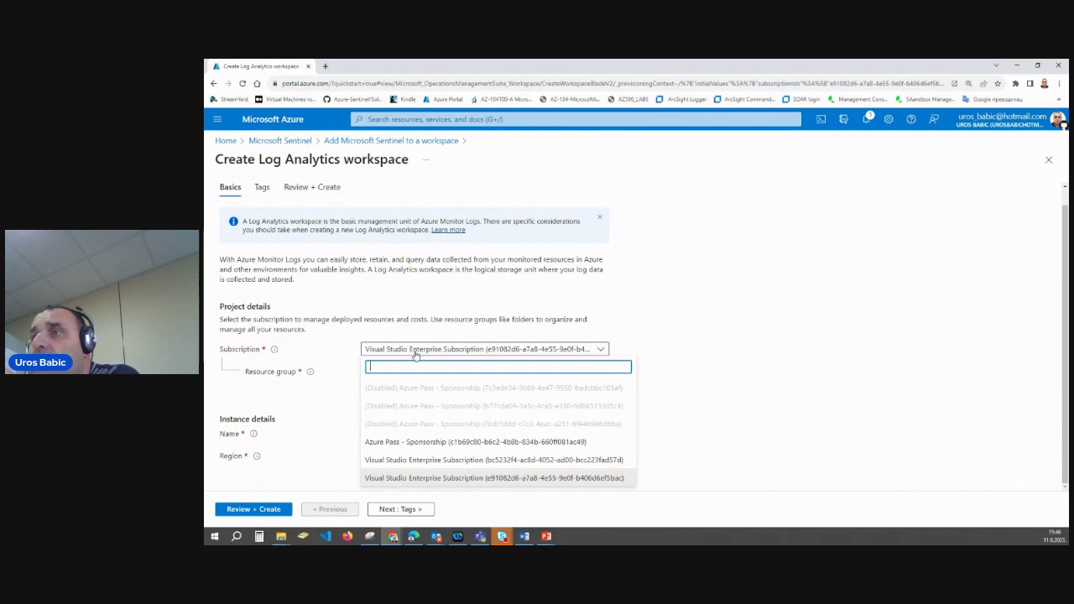
{"action": "left_click", "coordinate": [425, 442]}
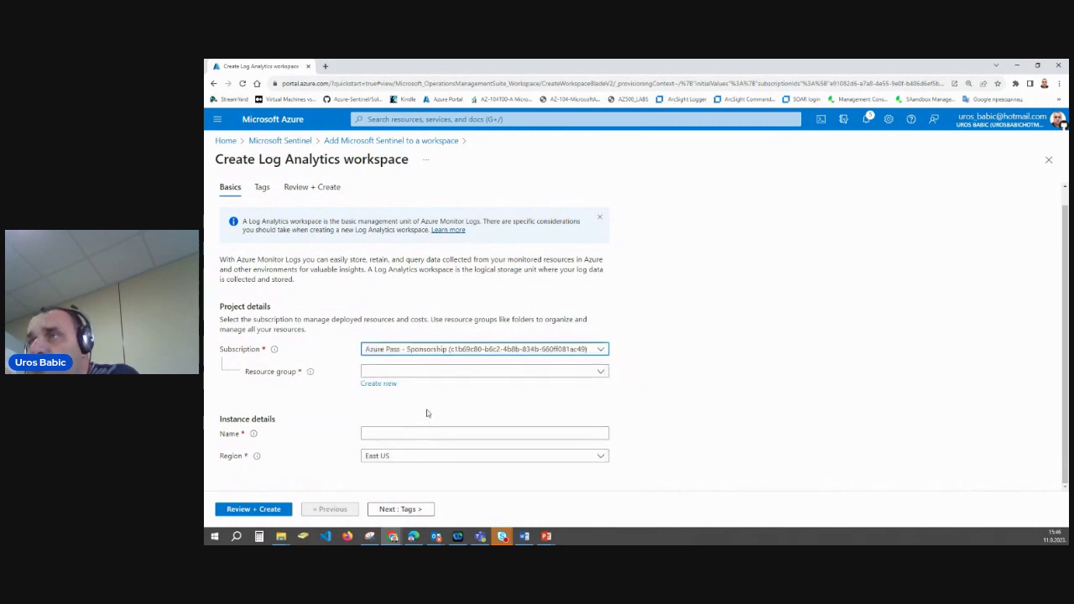
{"action": "left_click", "coordinate": [382, 383]}
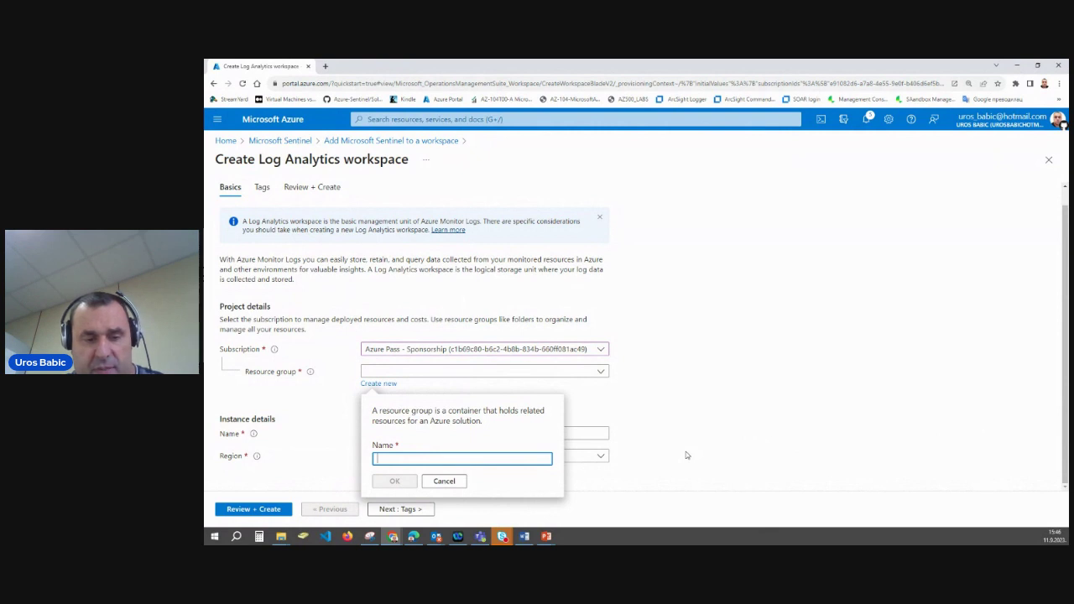
{"action": "type", "text": "Sentin"}
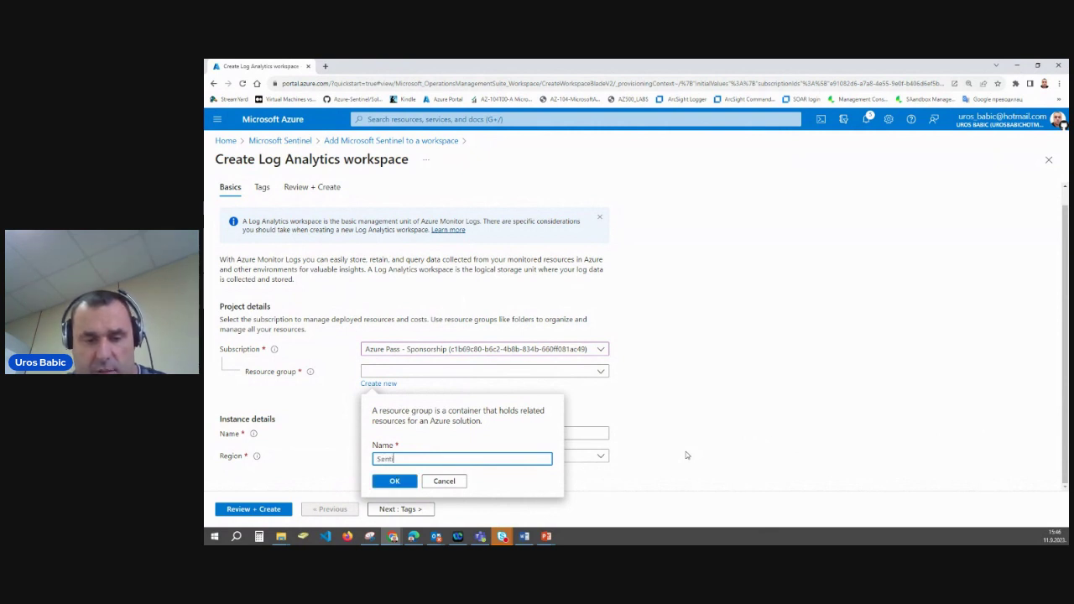
{"action": "type", "text": "el"}
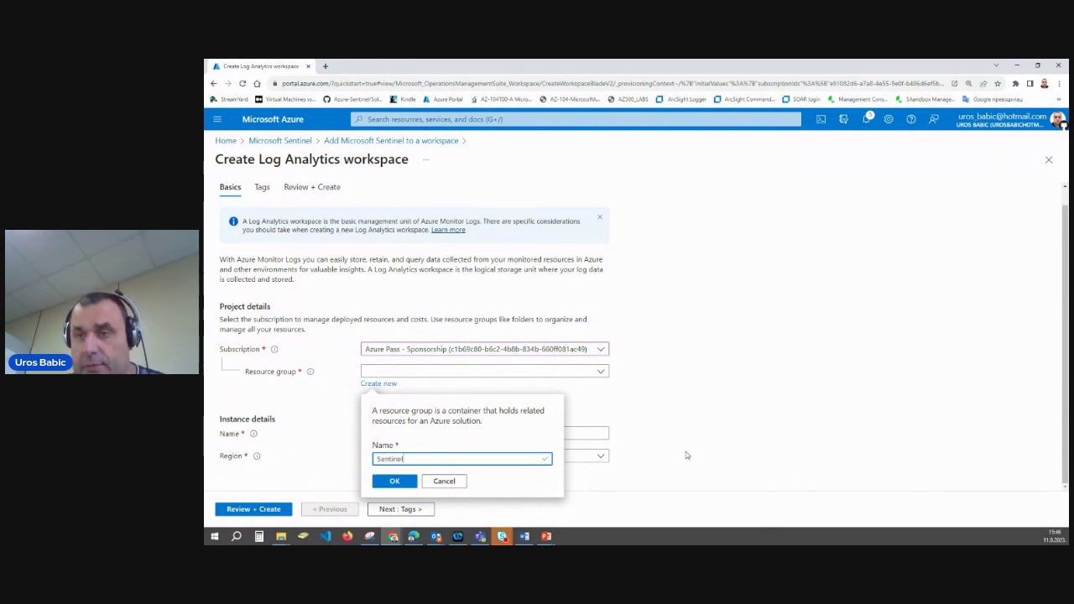
{"action": "type", "text": "-RG"}
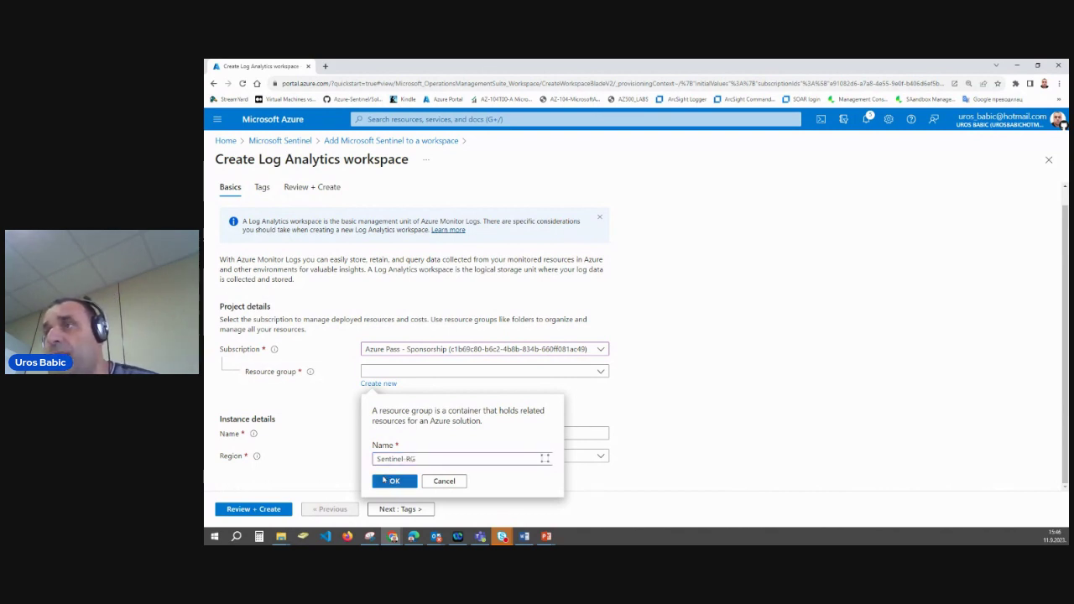
{"action": "left_click", "coordinate": [393, 480]}
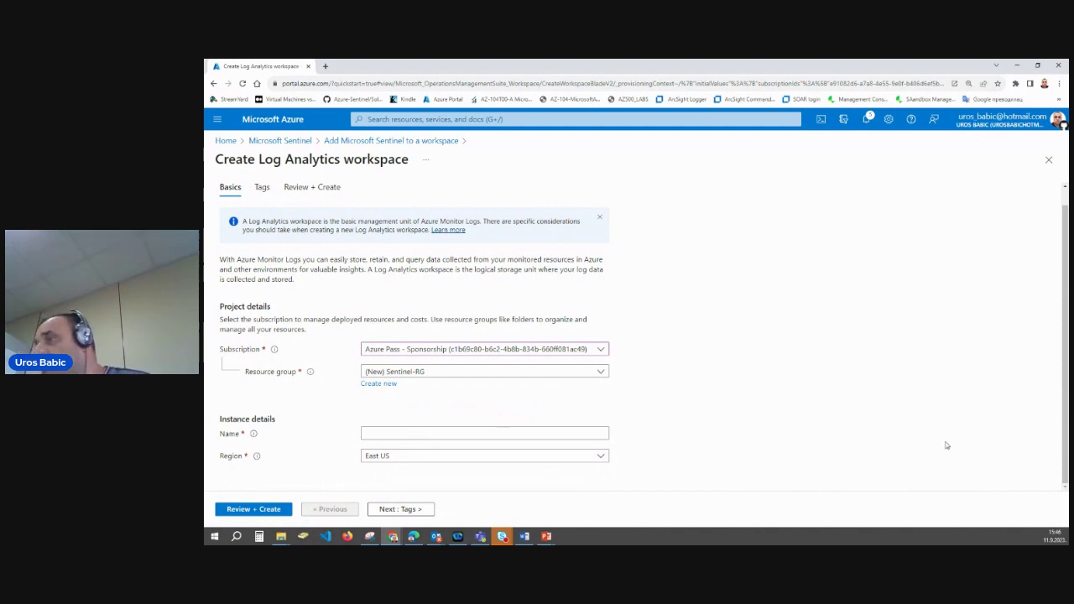
Name the workspace sentinel-ws and submit its settings for validation
{"action": "left_click", "coordinate": [419, 432]}
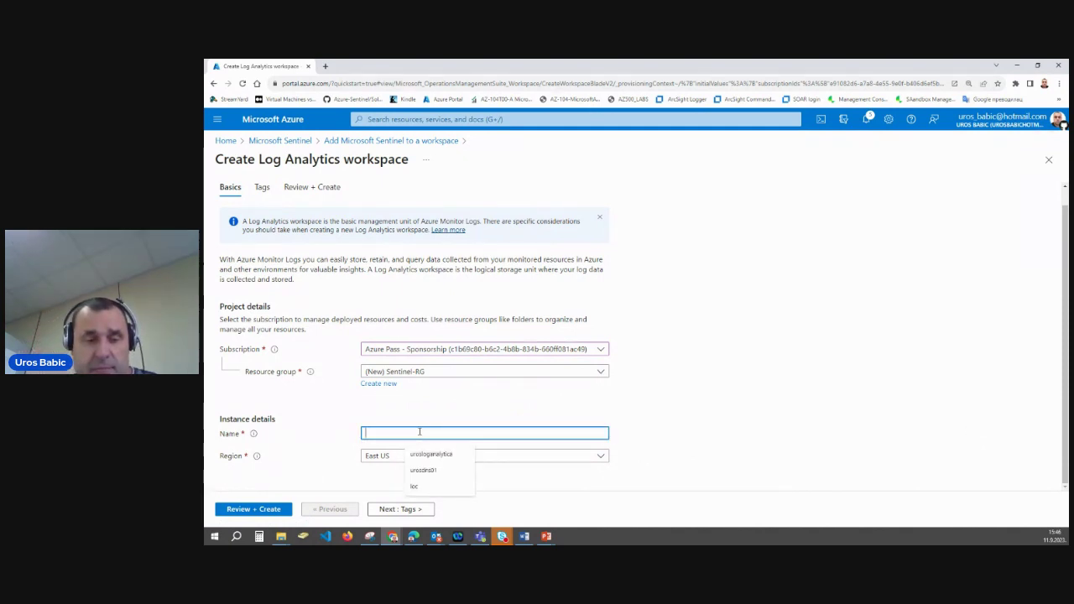
{"action": "type", "text": "sentinel-ws"}
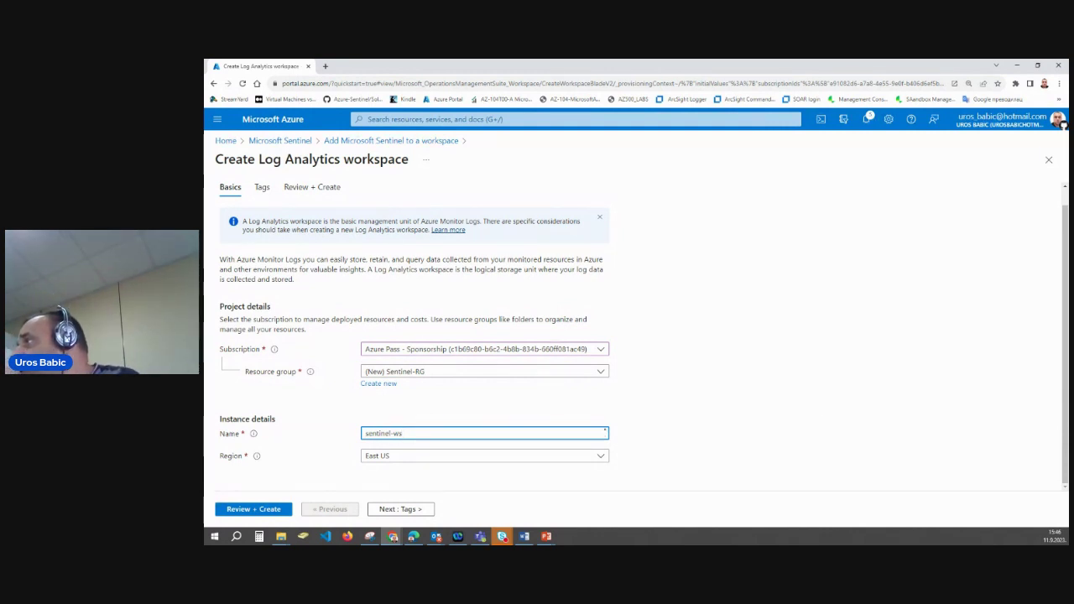
{"action": "left_click", "coordinate": [259, 510]}
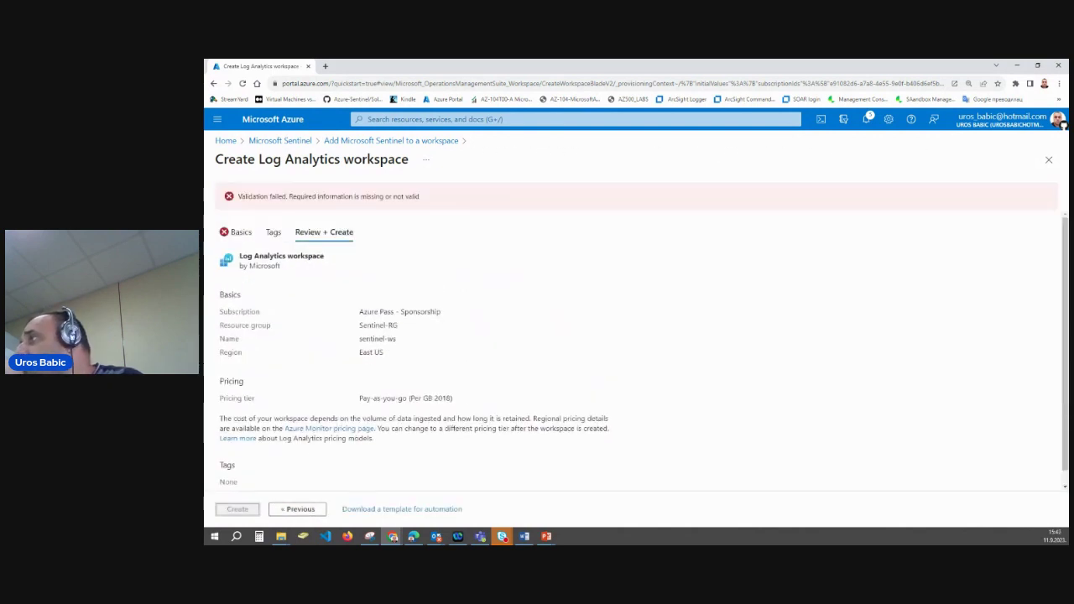
Rename the workspace sentinel-ws1, validate the settings again and create the workspace in East US
{"action": "left_click", "coordinate": [237, 233]}
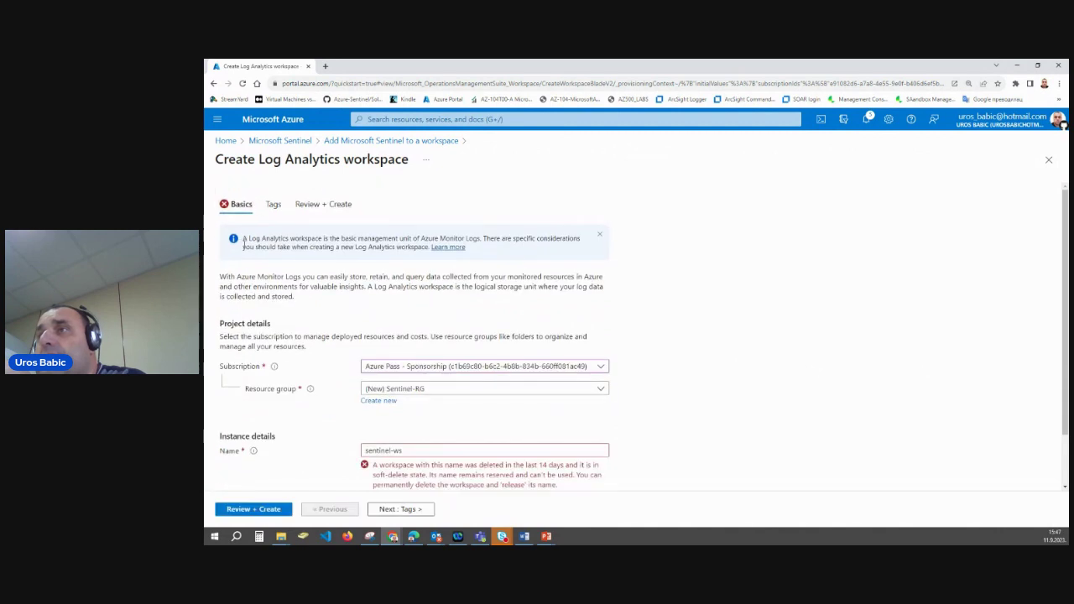
{"action": "scroll", "coordinate": [372, 345], "scroll_direction": "down", "scroll_amount": 1}
{"action": "left_click", "coordinate": [441, 388]}
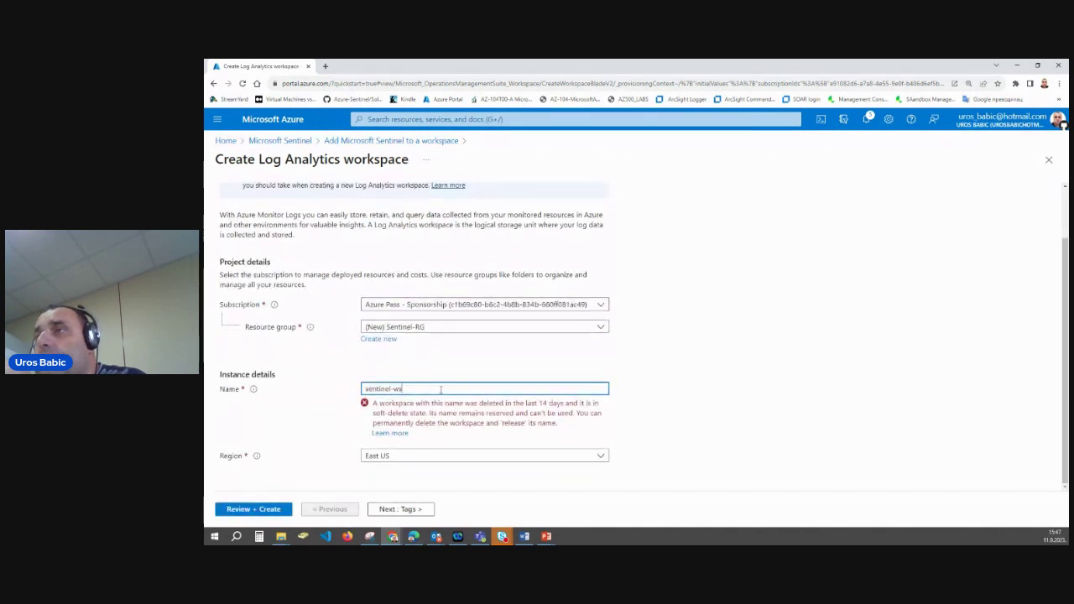
{"action": "type", "text": "1"}
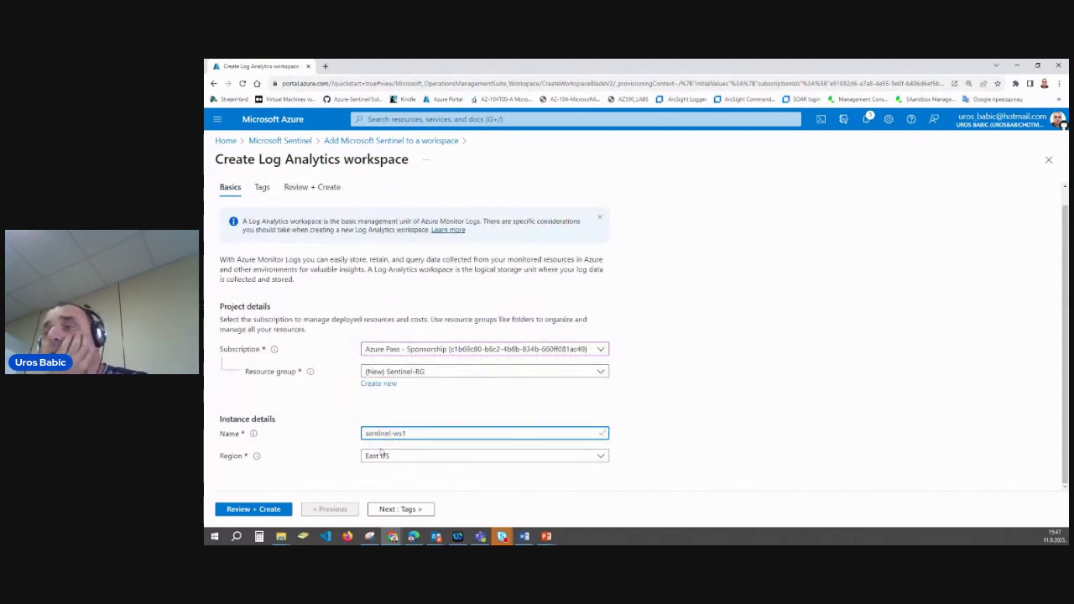
{"action": "left_click", "coordinate": [276, 509]}
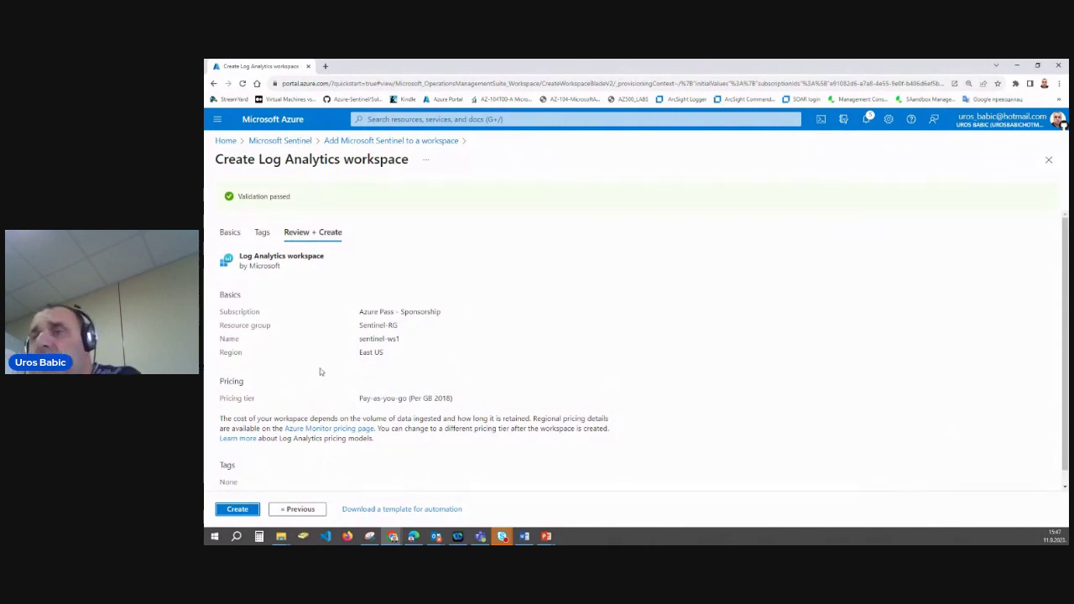
{"action": "left_click", "coordinate": [238, 511]}
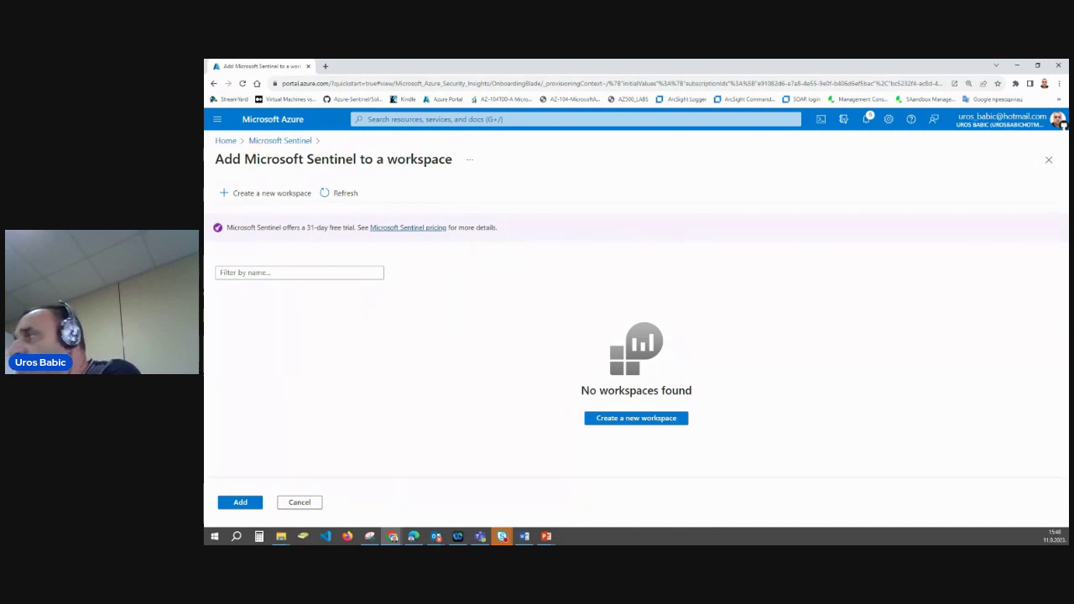
Add Microsoft Sentinel to the sentinel-ws1 workspace and view its free trial details, dismissing the activation notices
{"action": "left_click", "coordinate": [250, 505]}
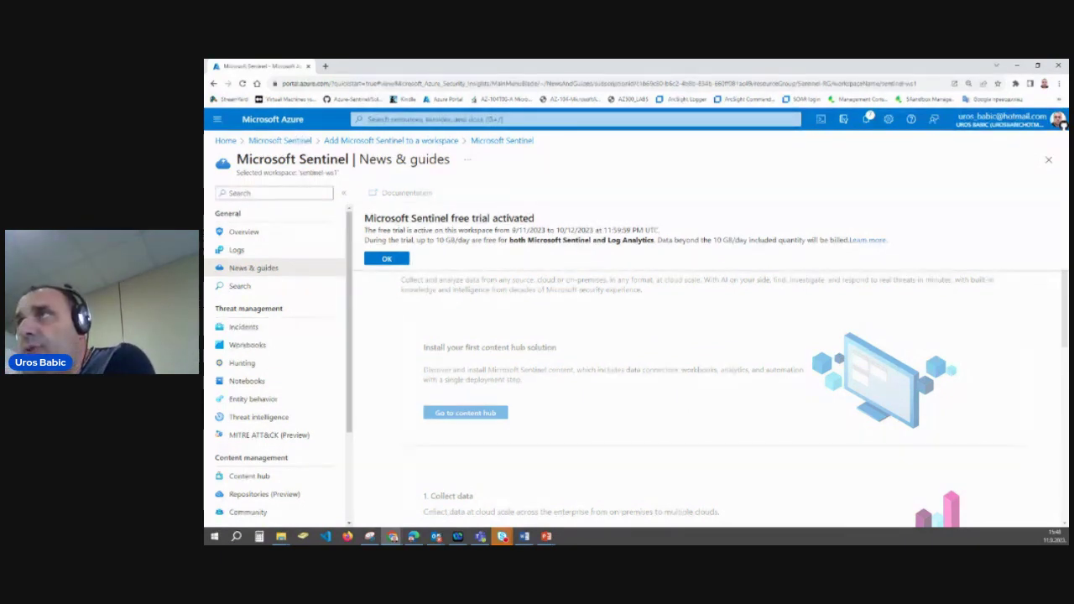
{"action": "left_click", "coordinate": [388, 260]}
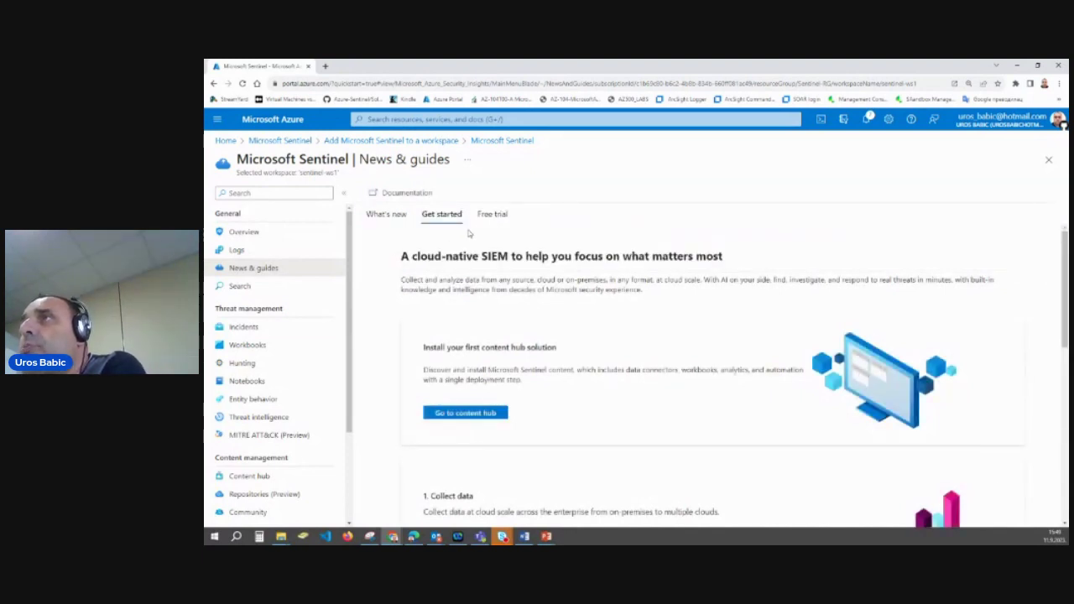
{"action": "left_click", "coordinate": [493, 215]}
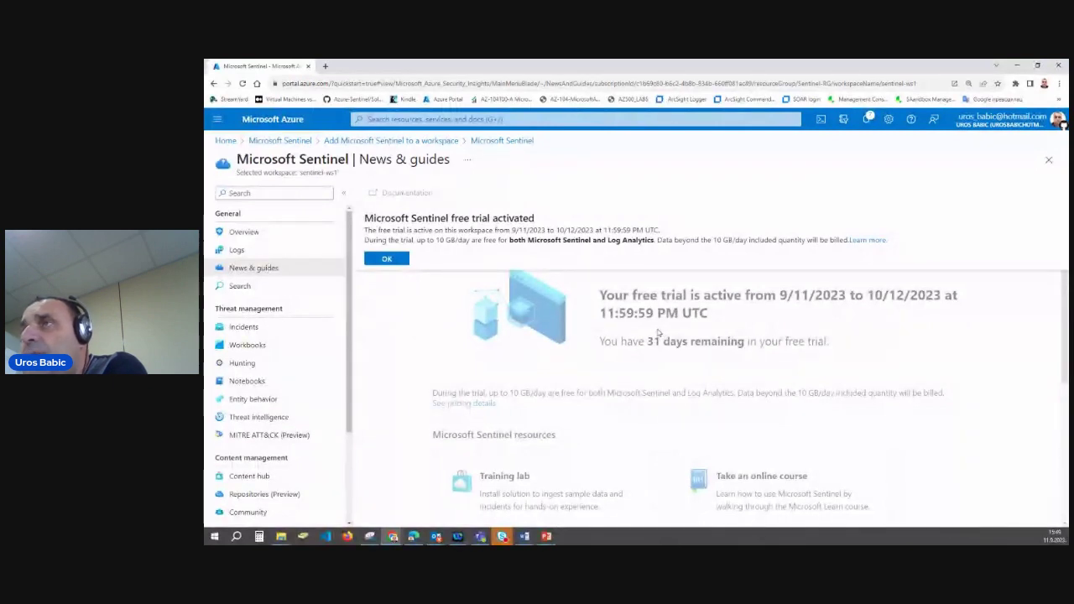
{"action": "left_click", "coordinate": [387, 259]}
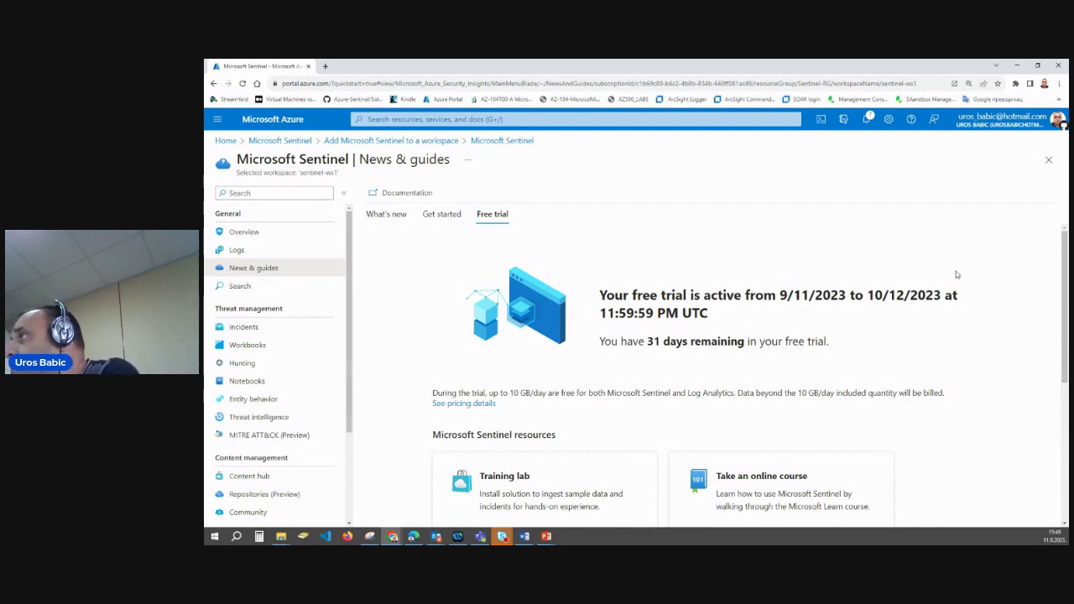
Search the portal for "sentinel train", open the Microsoft Sentinel Training Lab Solution and review its plans and overview
{"action": "left_click", "coordinate": [437, 119]}
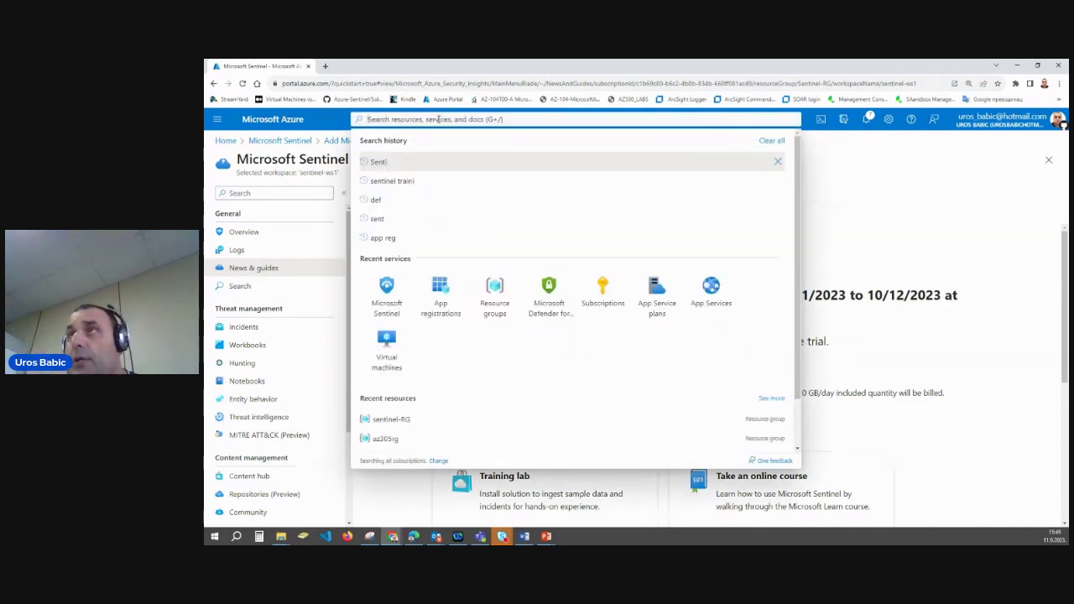
{"action": "type", "text": "sen"}
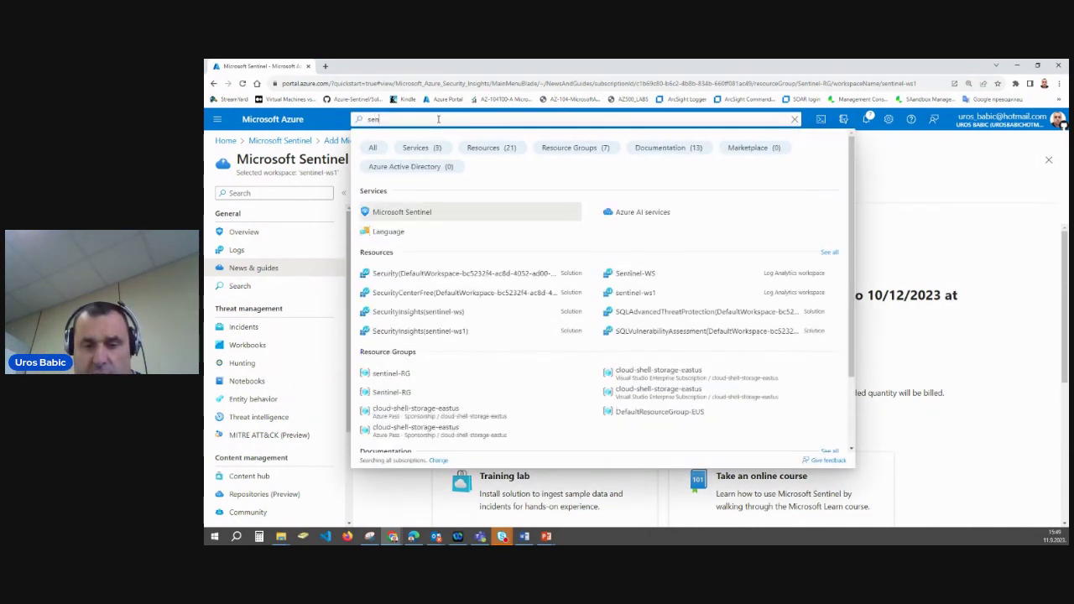
{"action": "type", "text": "tinel train"}
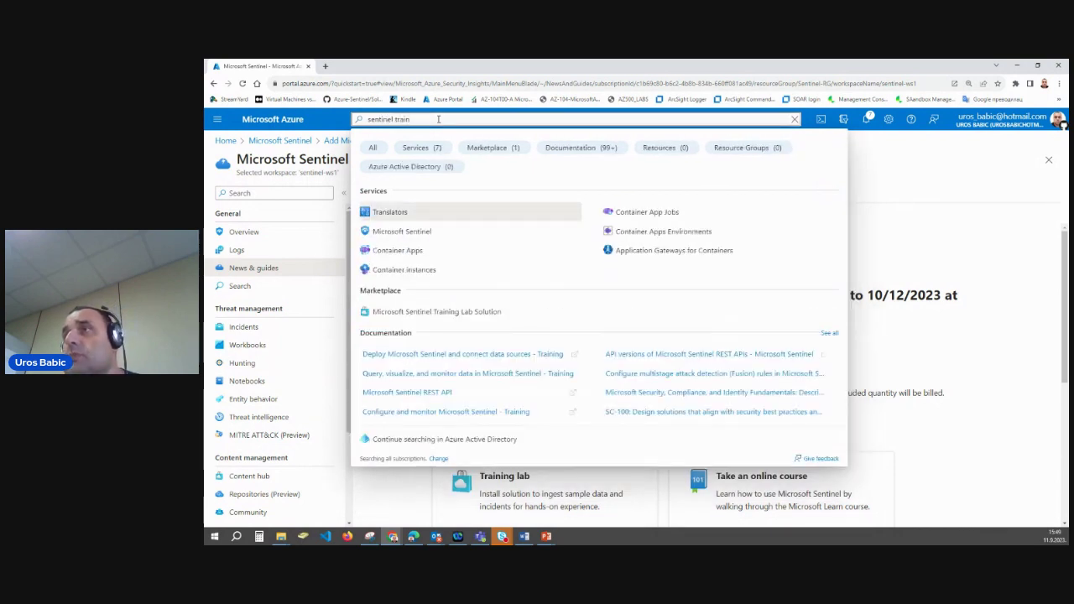
{"action": "left_click", "coordinate": [494, 312]}
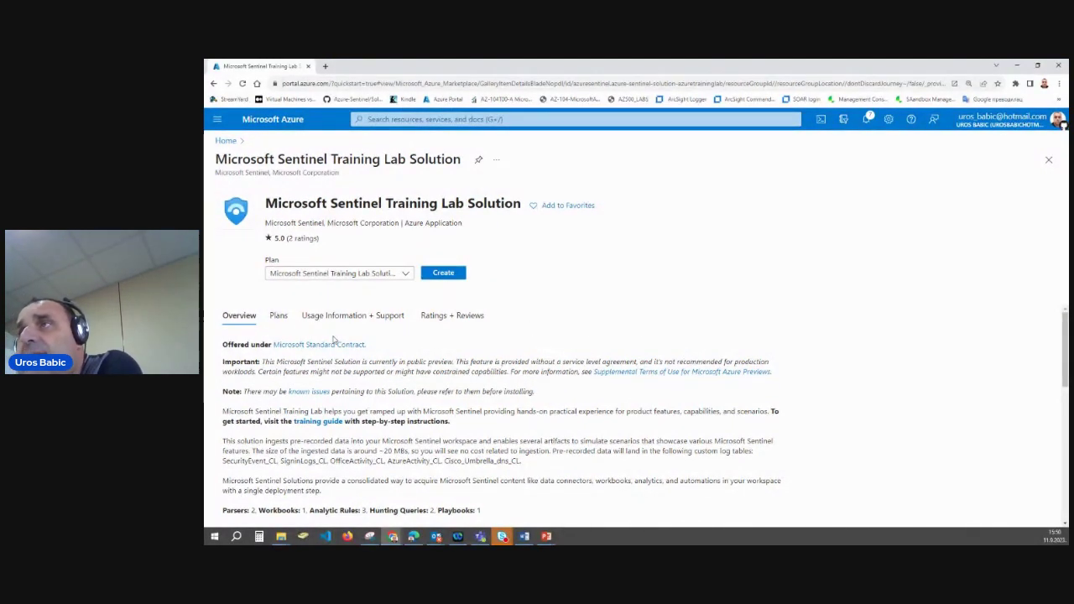
{"action": "left_click", "coordinate": [279, 316]}
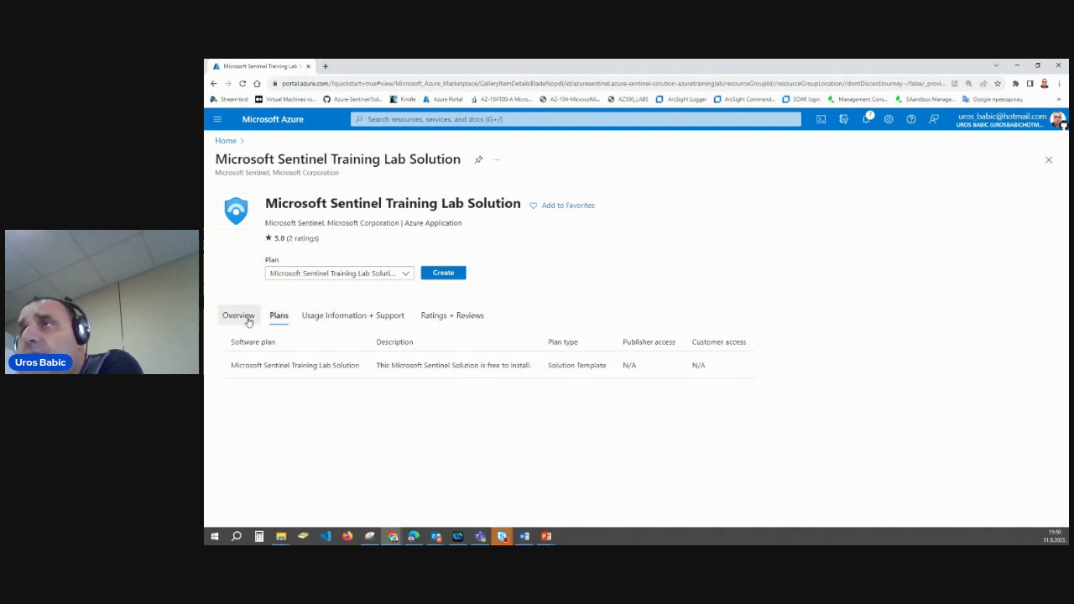
{"action": "left_click", "coordinate": [247, 320]}
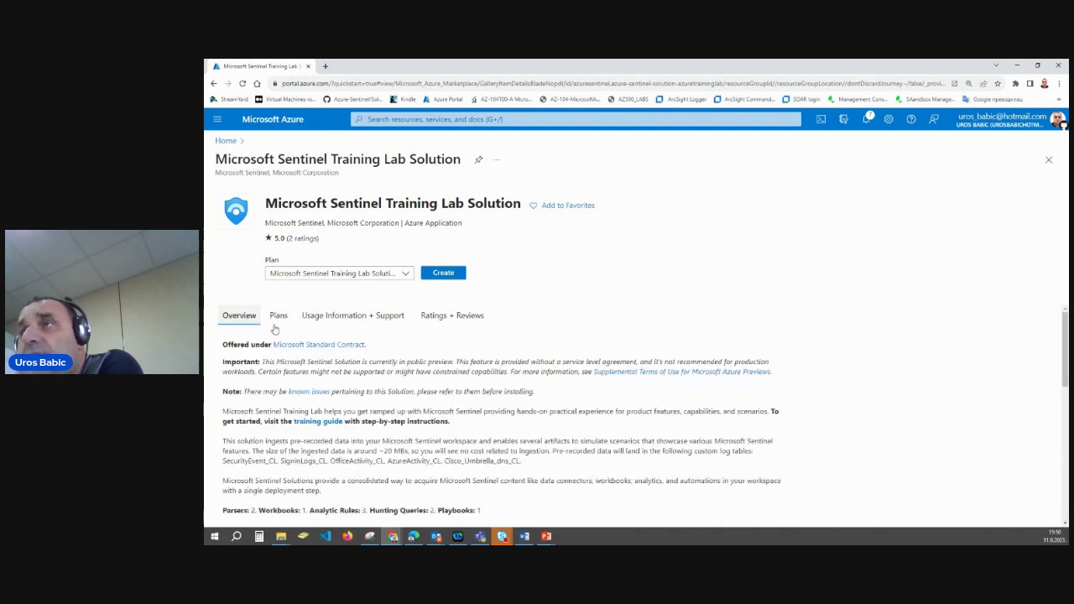
Start creating the Training Lab Solution with resource group Sentinel-RG and workspace sentinel-ws1
{"action": "left_click", "coordinate": [445, 277]}
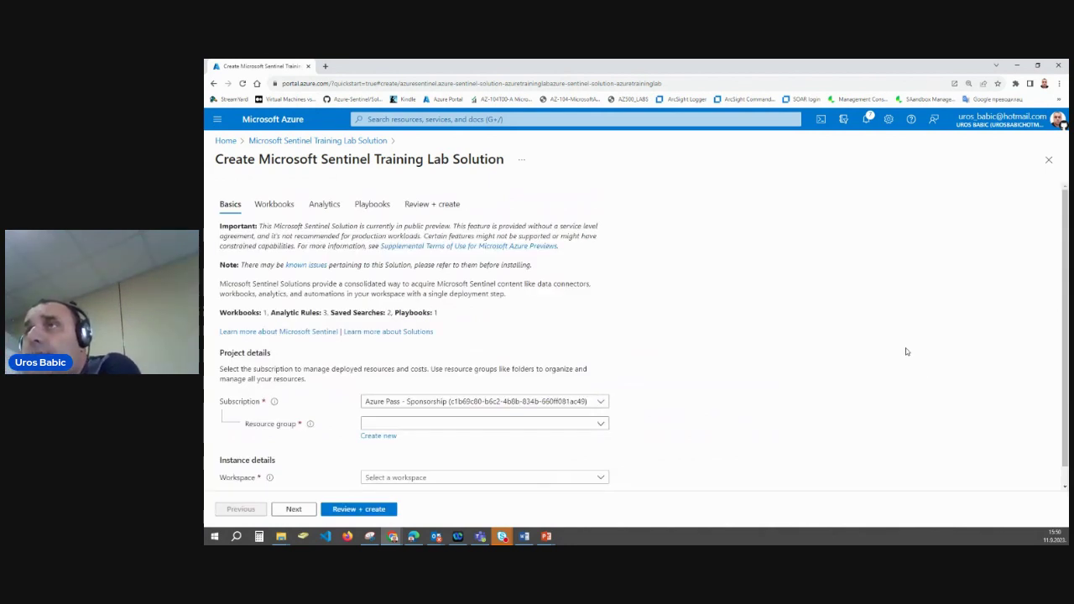
{"action": "scroll", "coordinate": [732, 383], "scroll_direction": "down", "scroll_amount": 1}
{"action": "left_click", "coordinate": [571, 406]}
{"action": "left_click", "coordinate": [546, 447]}
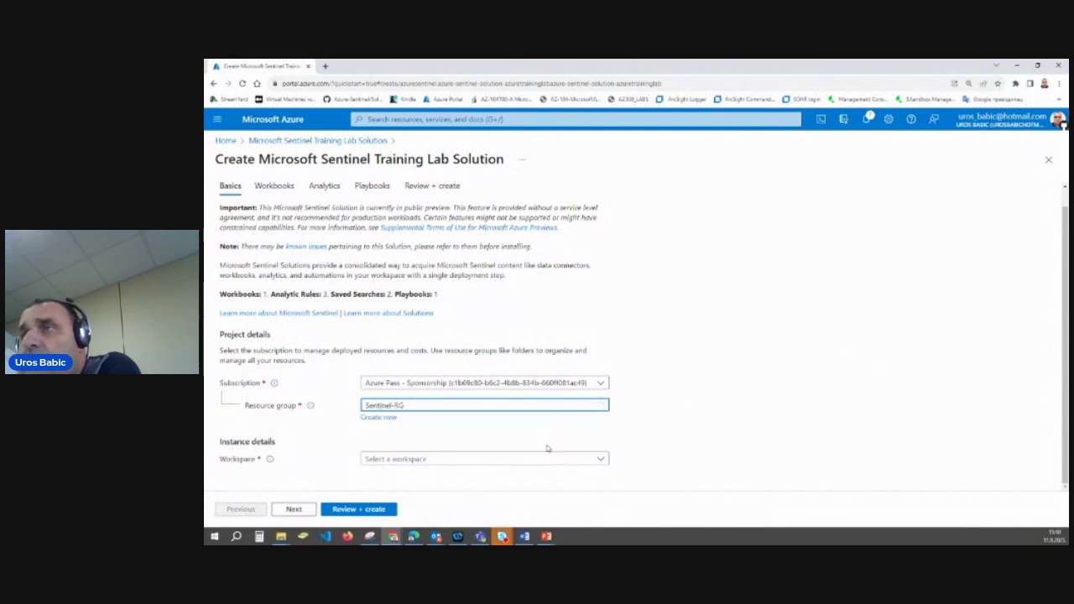
{"action": "left_click", "coordinate": [456, 459]}
{"action": "left_click", "coordinate": [442, 476]}
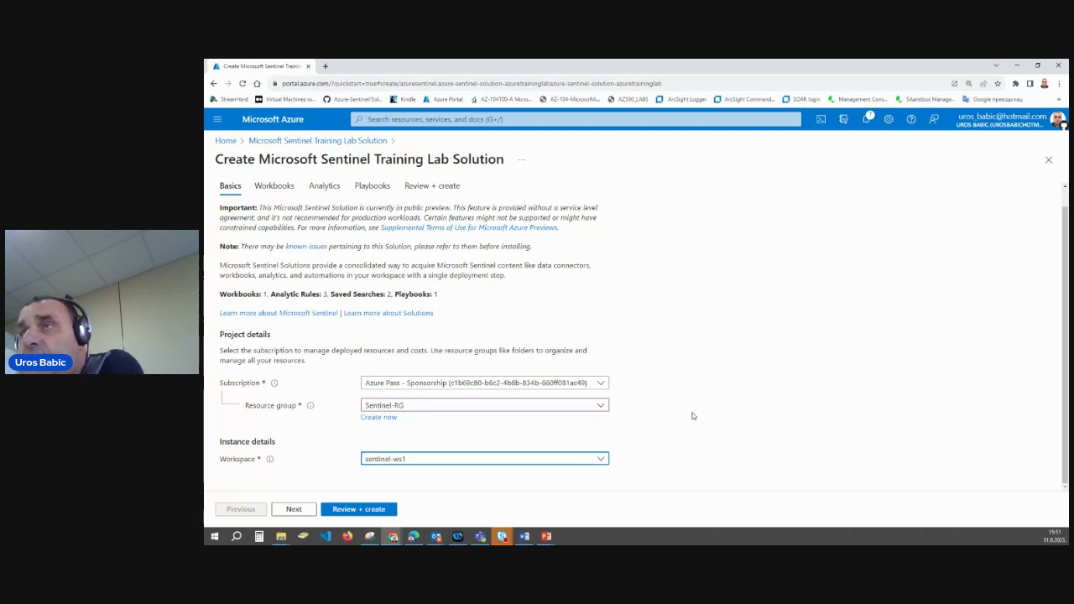
Review the workbook, analytics and playbook settings of the Training Lab Solution, check the terms and create the deployment
{"action": "left_click", "coordinate": [287, 189]}
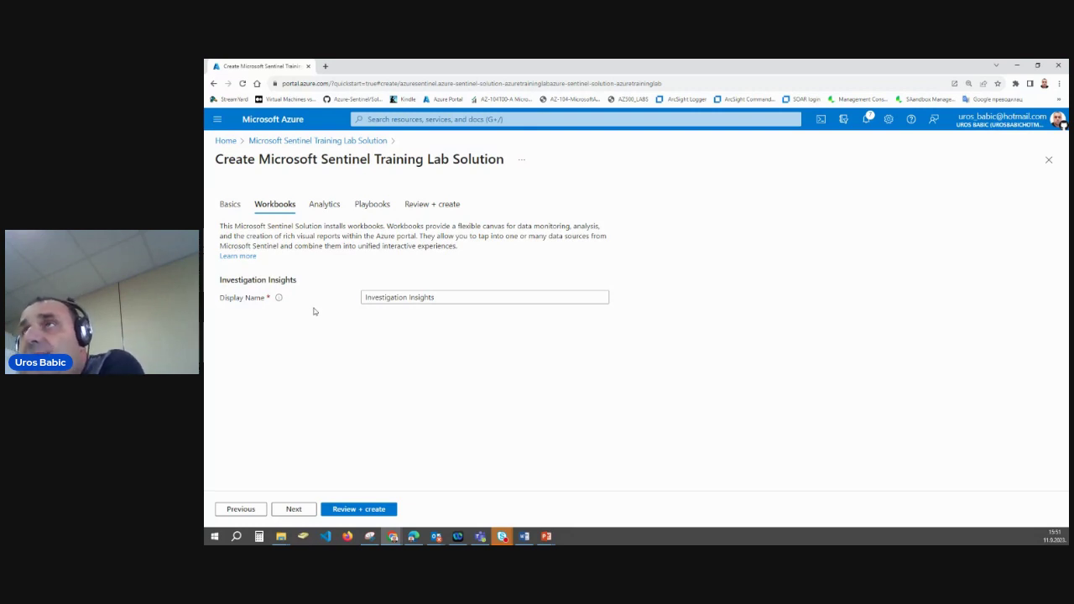
{"action": "left_click", "coordinate": [325, 207]}
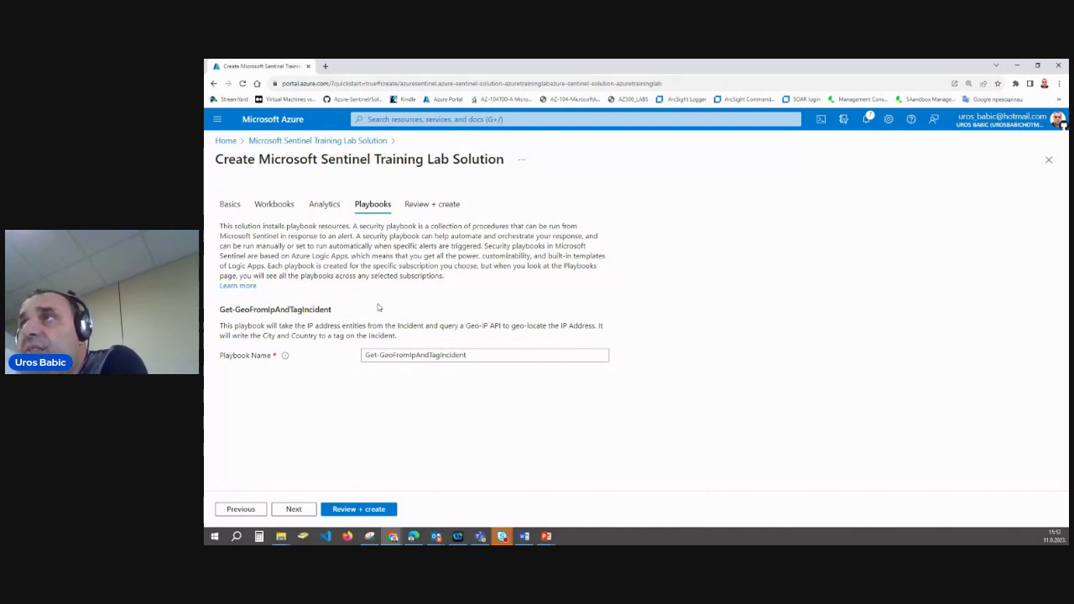
{"action": "left_click", "coordinate": [420, 205]}
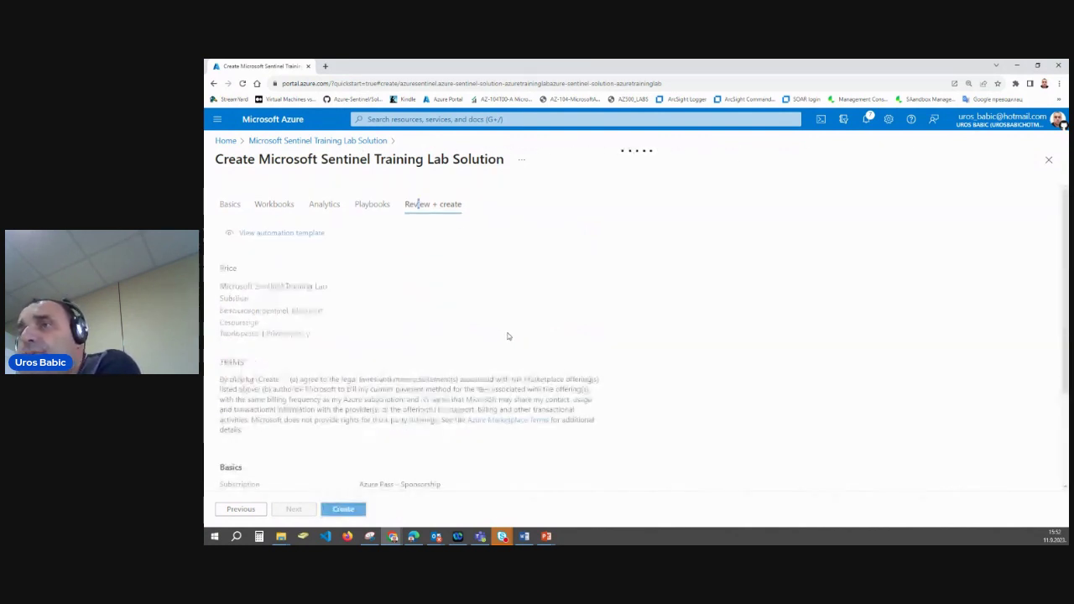
{"action": "scroll", "coordinate": [506, 335], "scroll_direction": "down", "scroll_amount": 2}
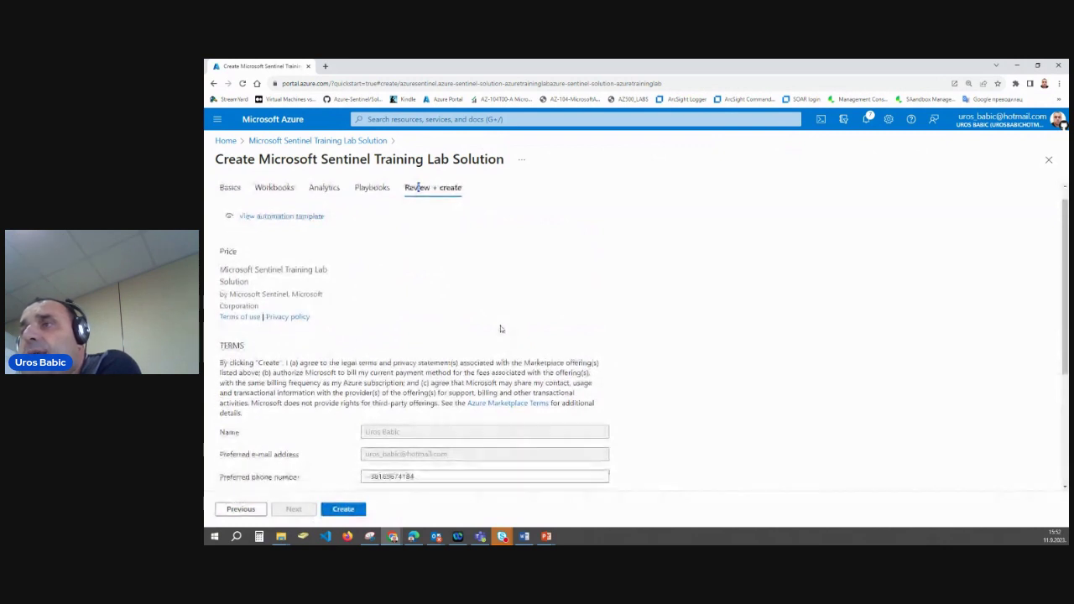
{"action": "scroll", "coordinate": [501, 330], "scroll_direction": "up", "scroll_amount": 3}
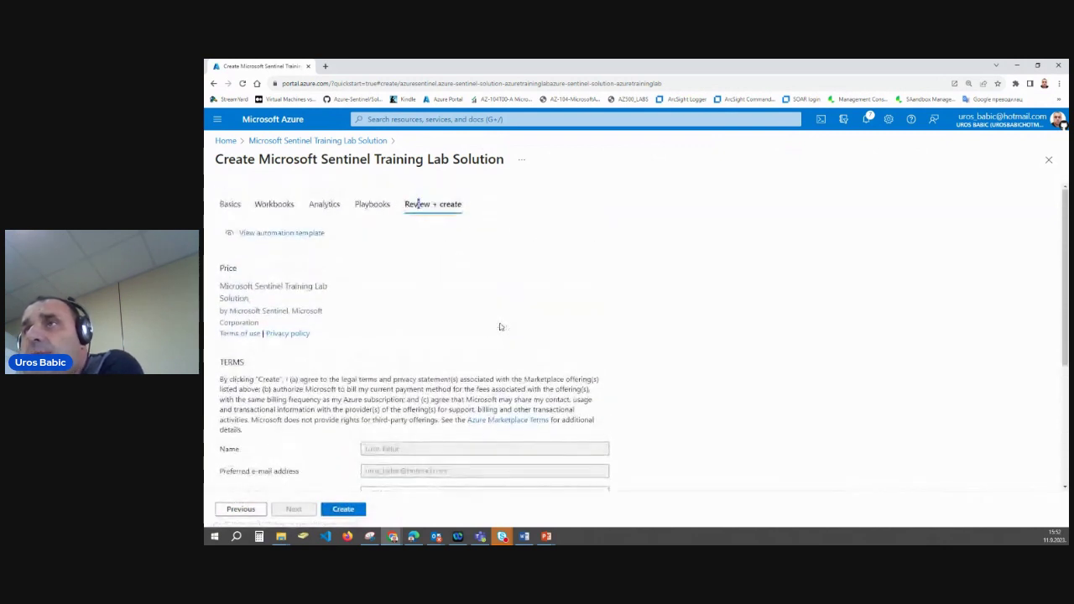
{"action": "left_click", "coordinate": [343, 509]}
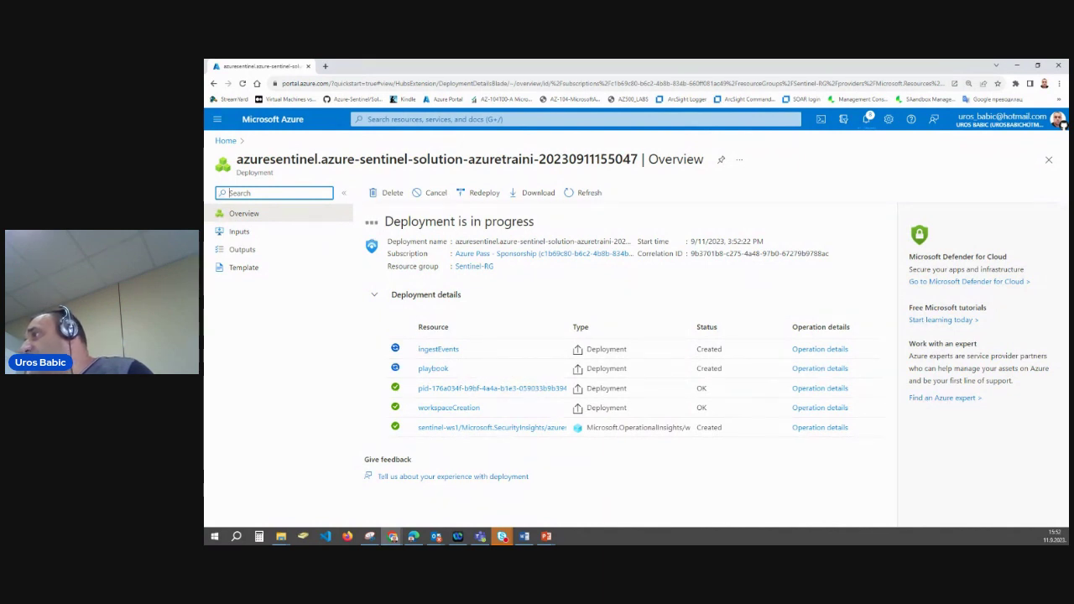
Open the sentinel-RG resource group that belongs to the Visual Studio Enterprise Subscription
{"action": "left_click", "coordinate": [494, 118]}
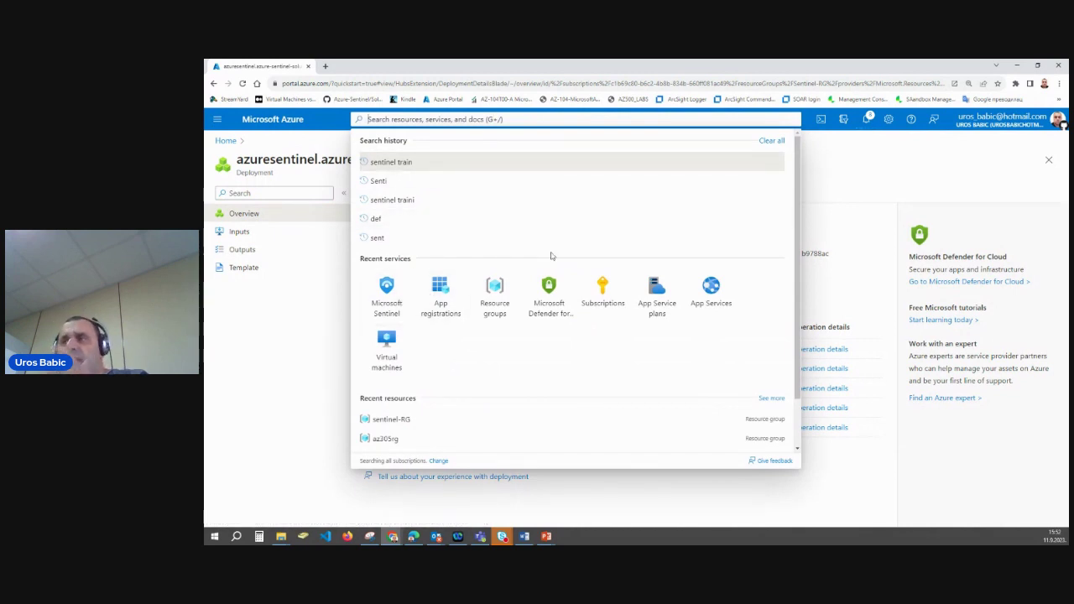
{"action": "left_click", "coordinate": [506, 302]}
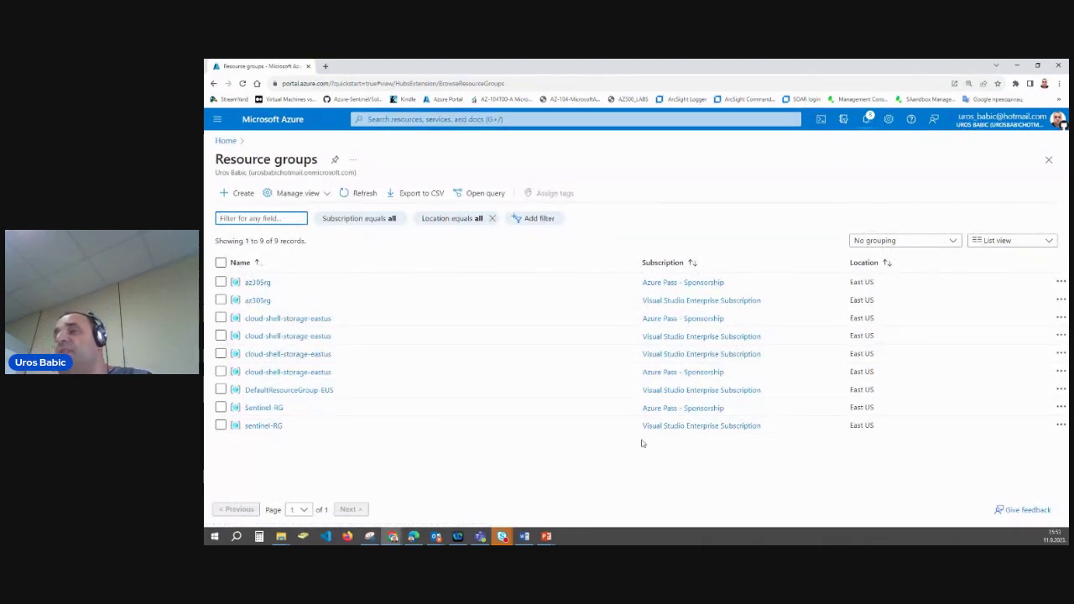
{"action": "left_click", "coordinate": [267, 427]}
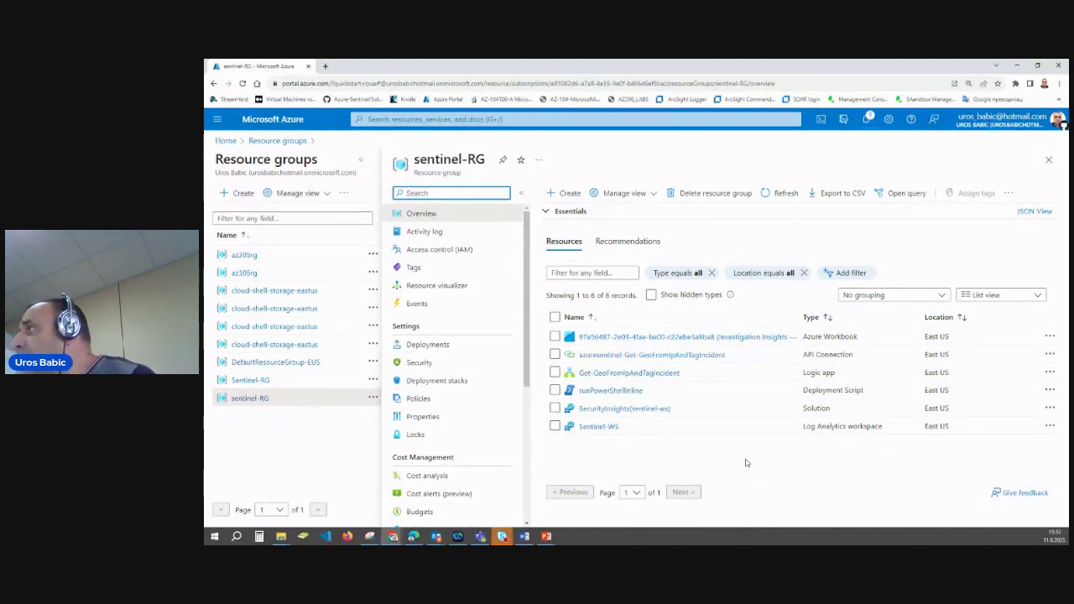
Authorize the azuresentinel-Get-GeoFromIpAndTagIncident API connection with the signed-in Microsoft account and save the connection
{"action": "left_click", "coordinate": [647, 355]}
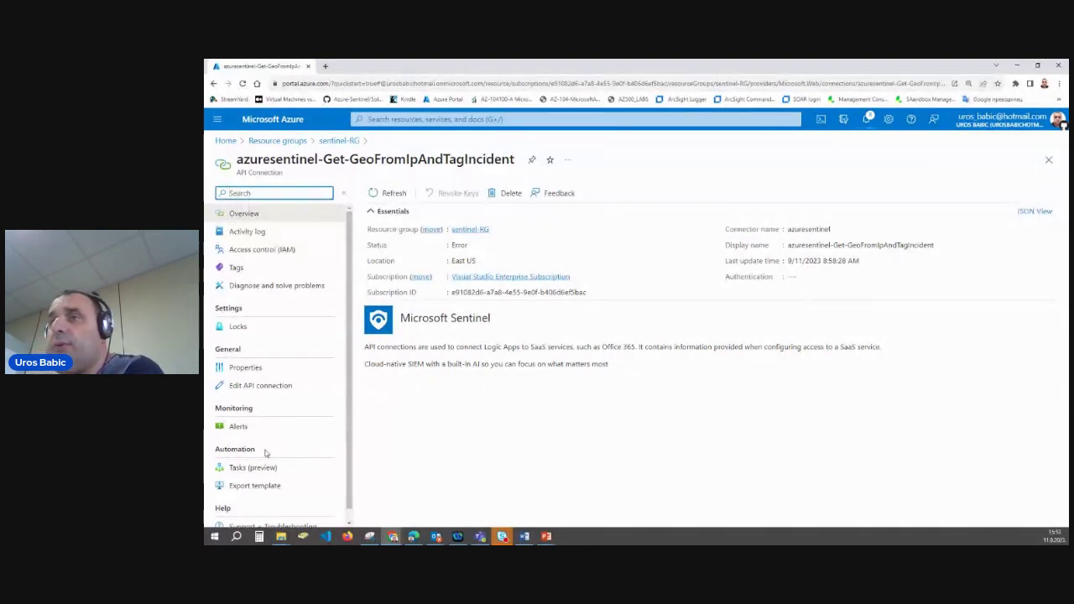
{"action": "left_click", "coordinate": [287, 386]}
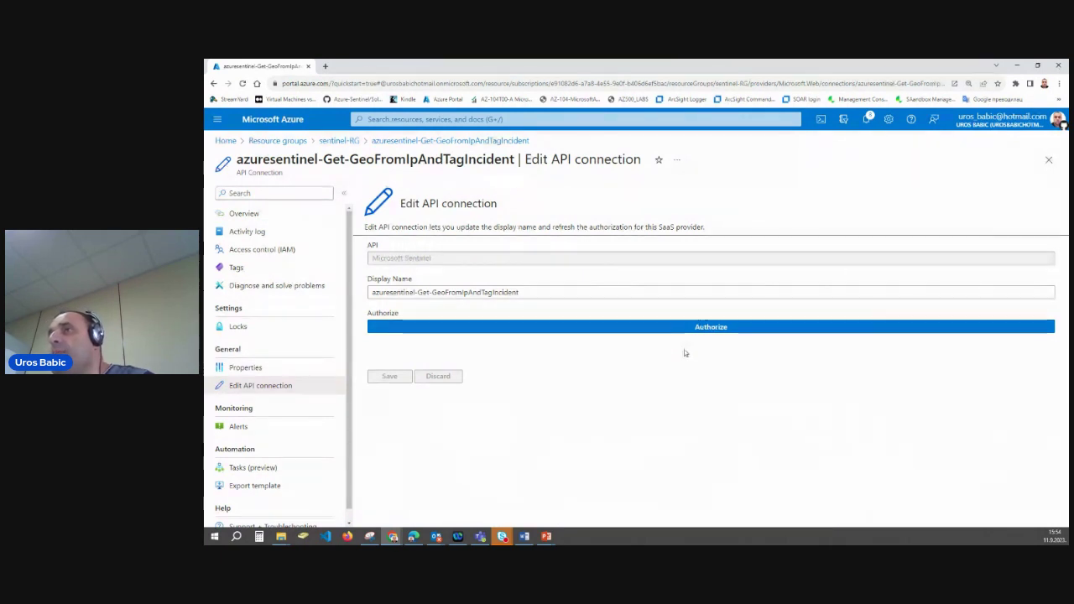
{"action": "left_click", "coordinate": [616, 327]}
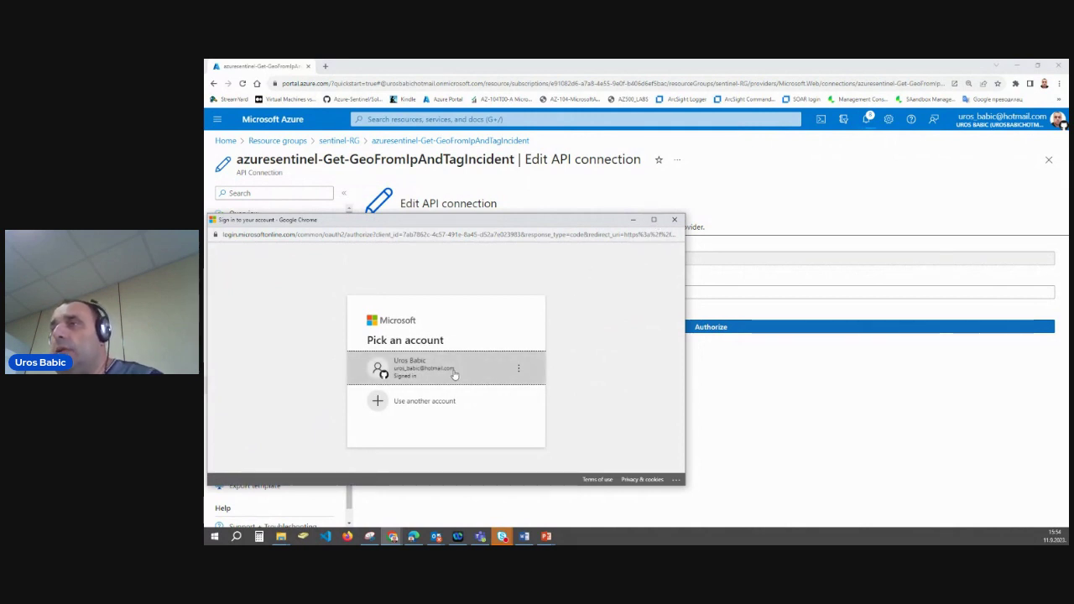
{"action": "left_click", "coordinate": [453, 372]}
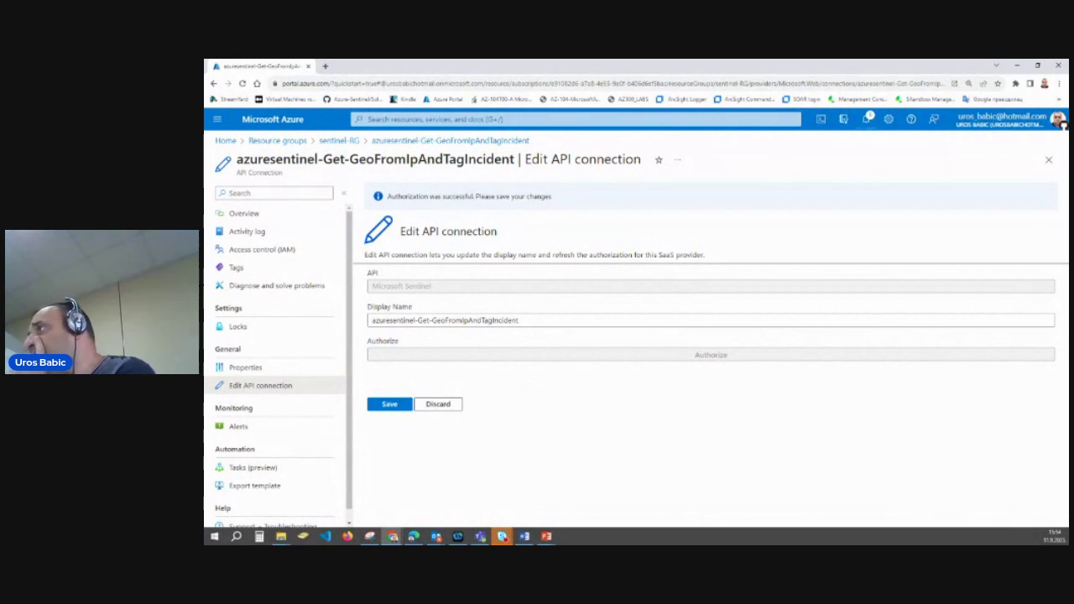
{"action": "left_click", "coordinate": [397, 406]}
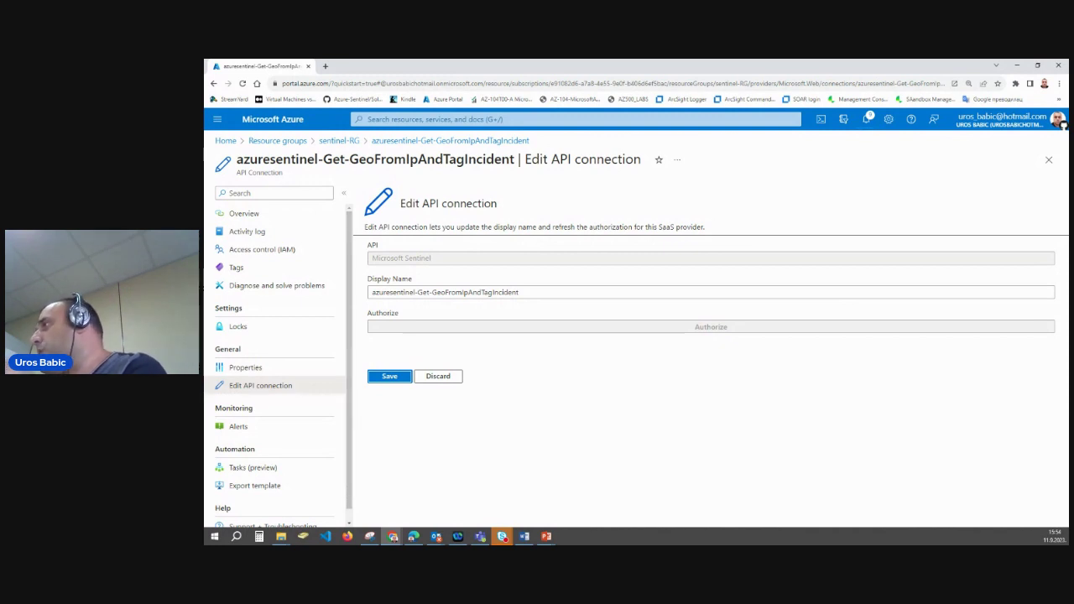
{"action": "key", "text": "alt+Tab"}
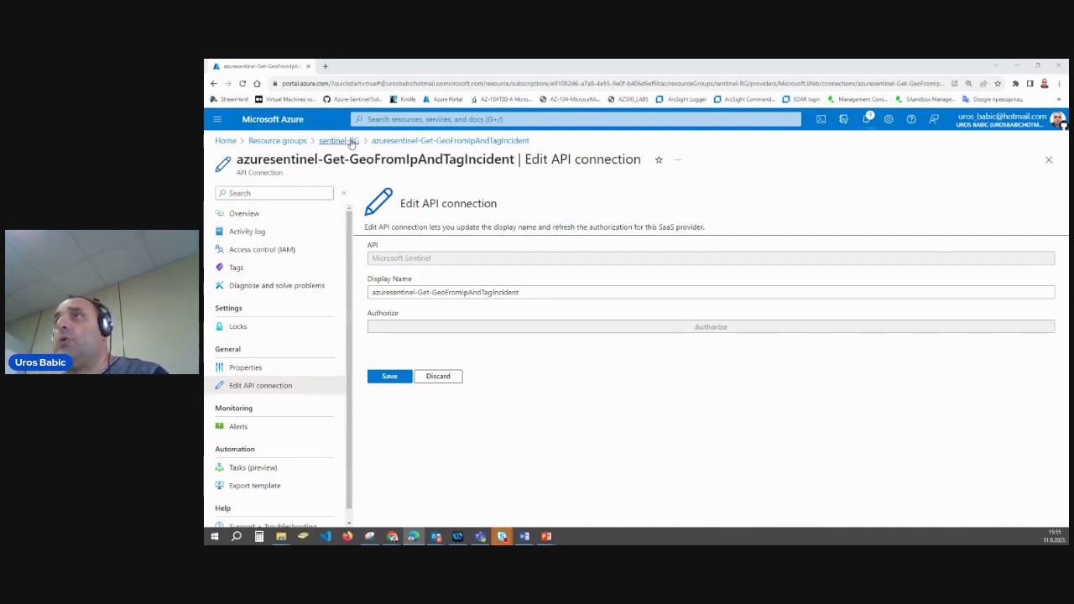
Open the Sentinel-WS workspace in Microsoft Sentinel and install the Azure Activity solution from the content hub
{"action": "left_click", "coordinate": [350, 143]}
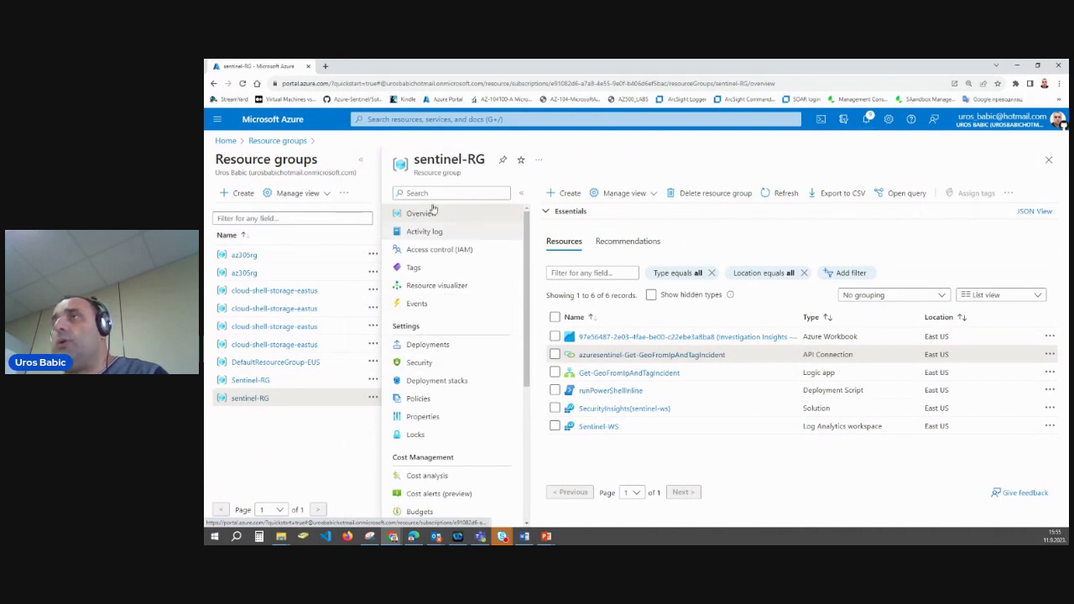
{"action": "left_click", "coordinate": [412, 119]}
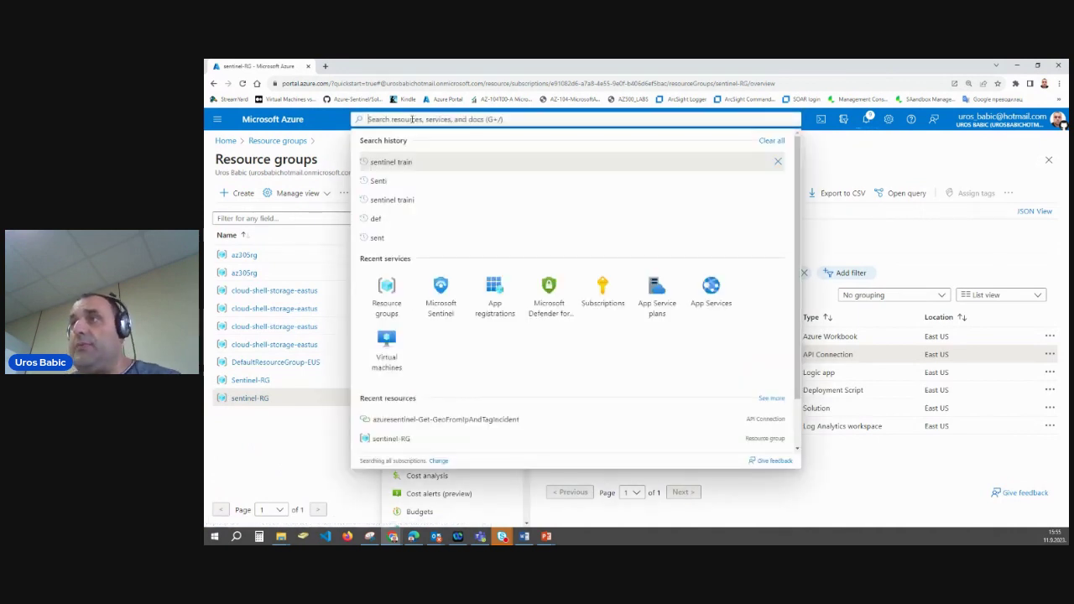
{"action": "left_click", "coordinate": [445, 311]}
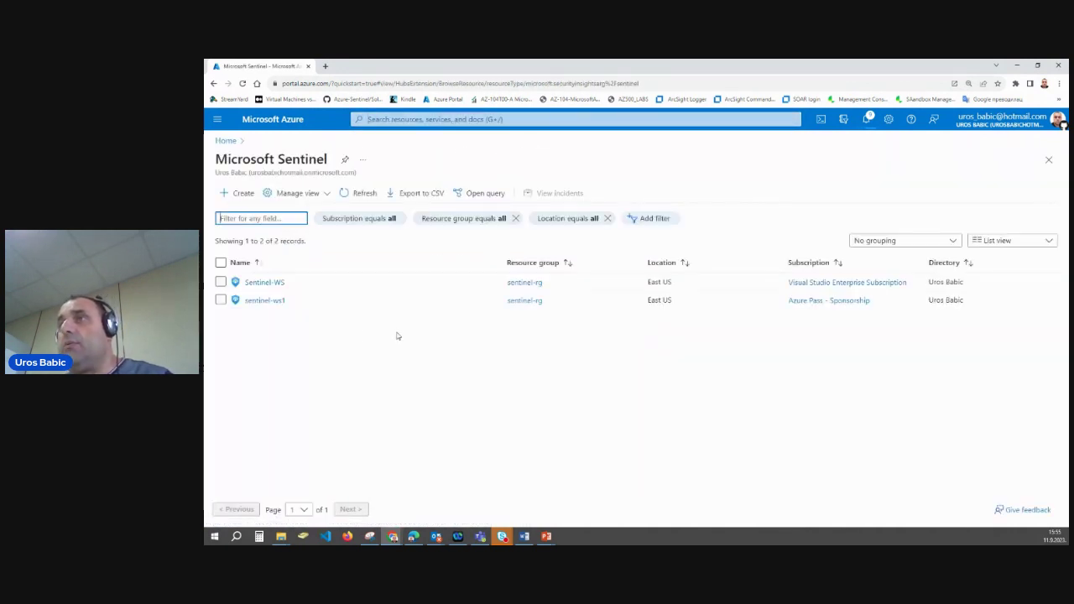
{"action": "left_click", "coordinate": [272, 283]}
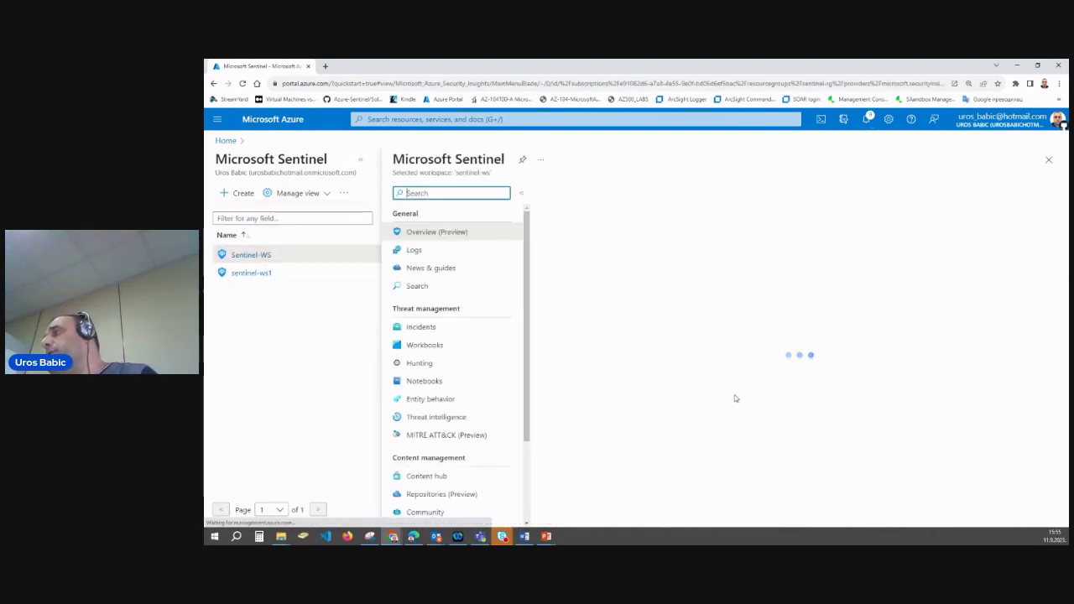
{"action": "left_click", "coordinate": [428, 476]}
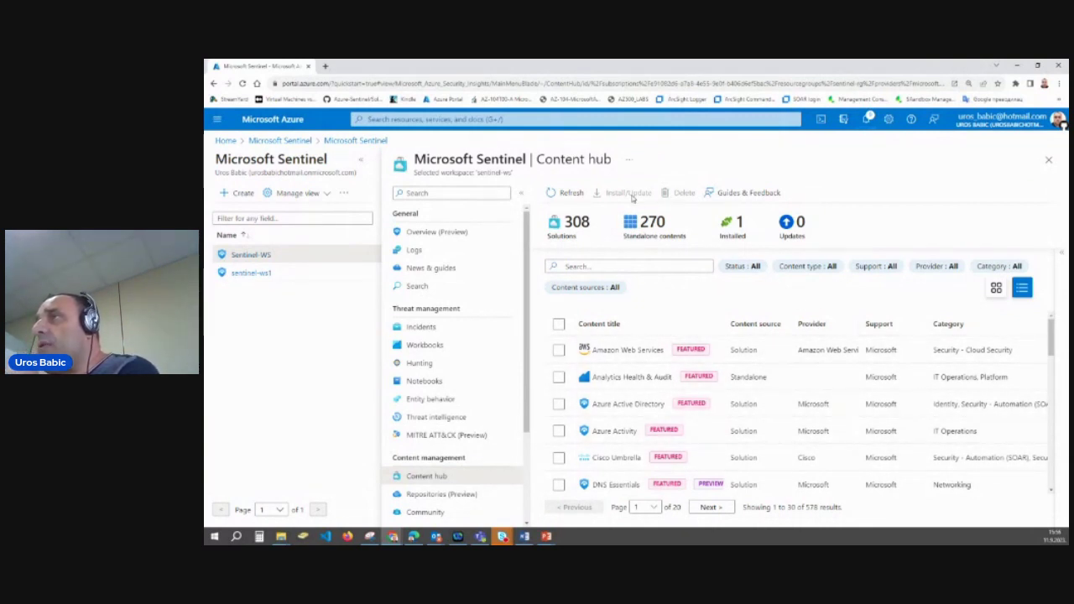
{"action": "left_click", "coordinate": [559, 432]}
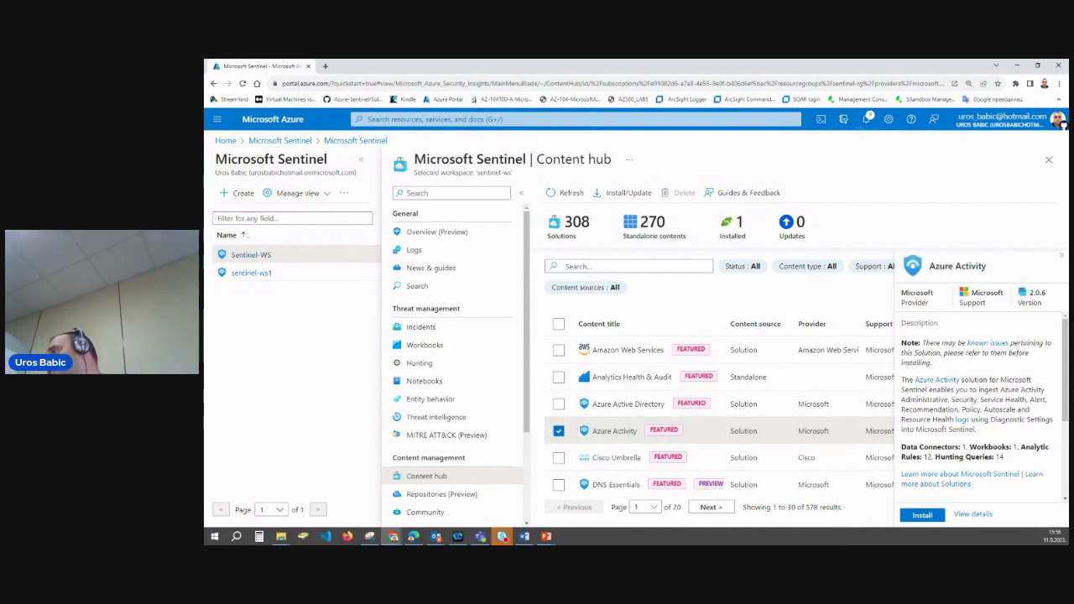
{"action": "left_click", "coordinate": [922, 514]}
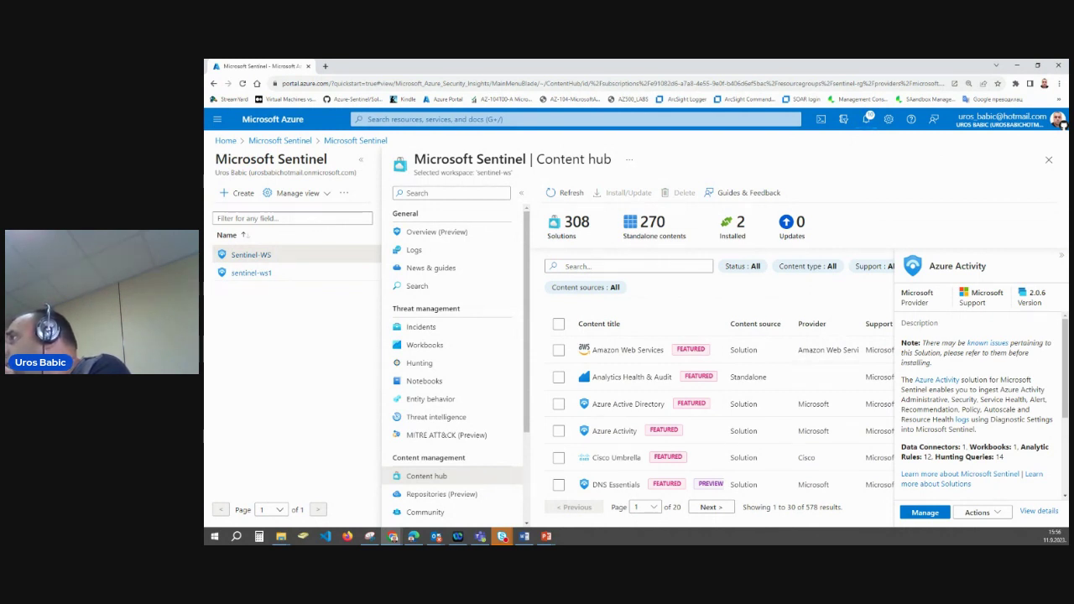
Open the Azure Activity data connector page, read its configuration instructions and launch the Azure Policy Assignment wizard
{"action": "scroll", "coordinate": [469, 394], "scroll_direction": "down", "scroll_amount": 3}
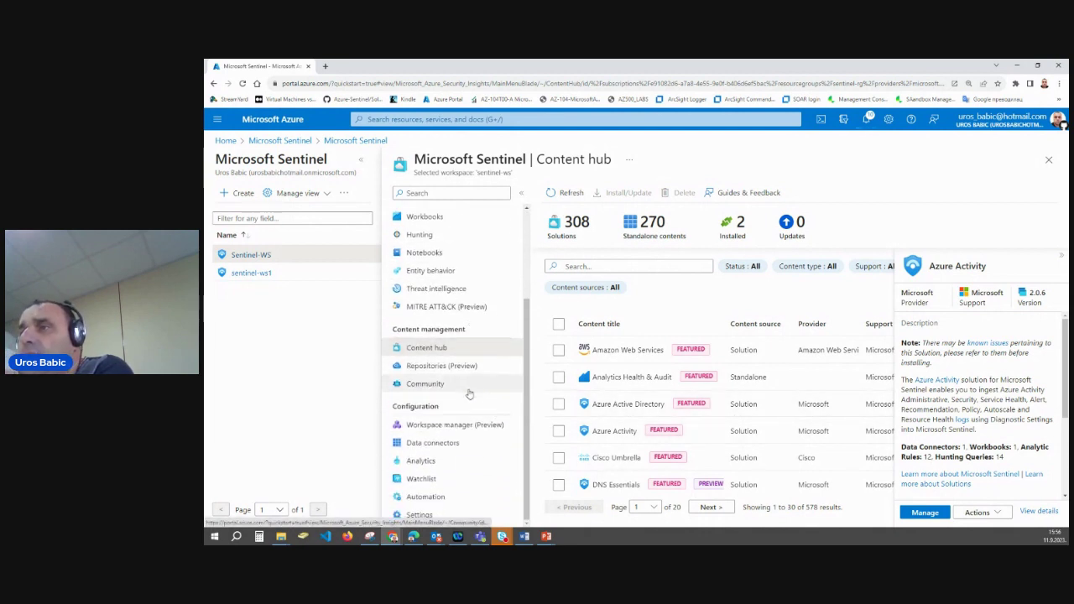
{"action": "left_click", "coordinate": [450, 443]}
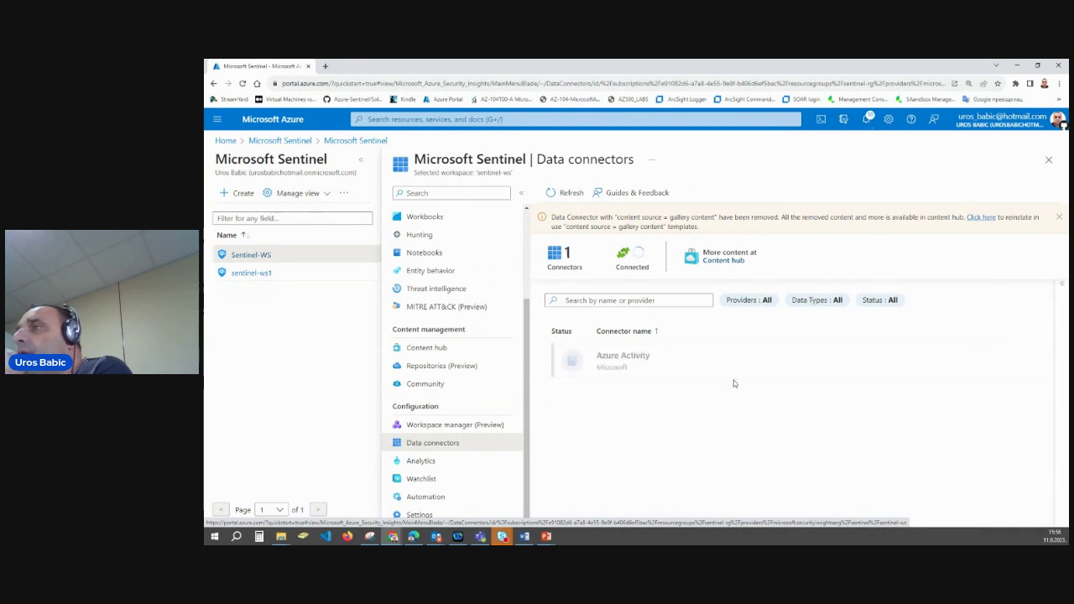
{"action": "left_click", "coordinate": [577, 367]}
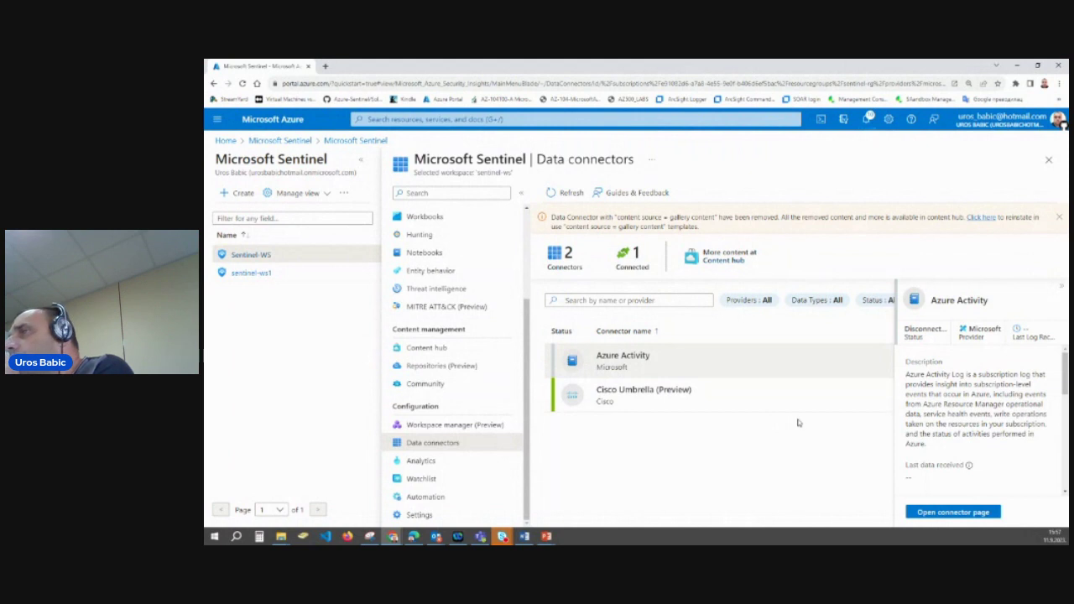
{"action": "left_click", "coordinate": [949, 512]}
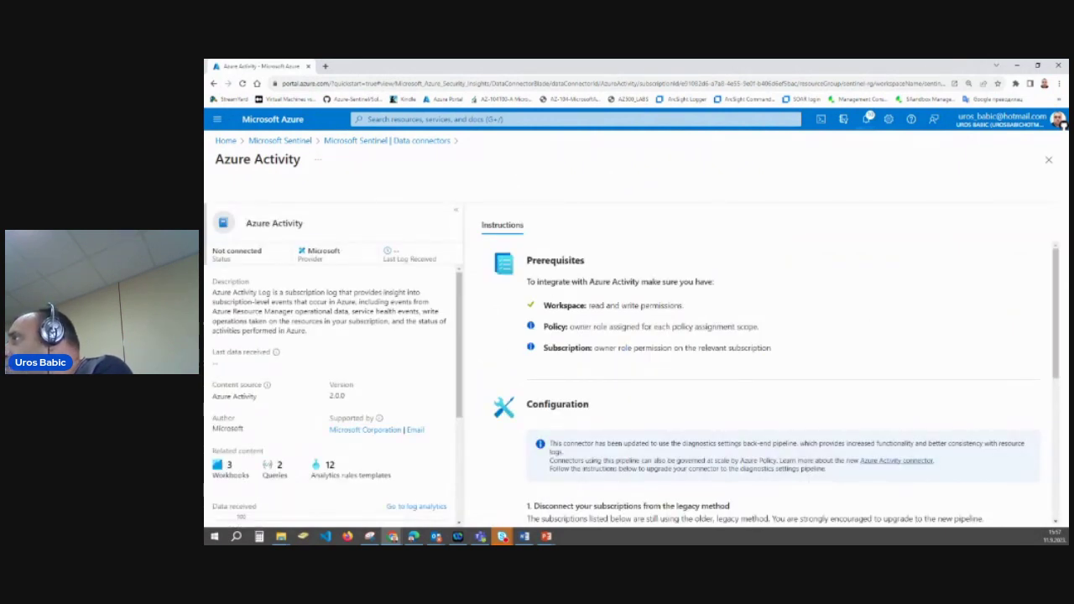
{"action": "scroll", "coordinate": [815, 363], "scroll_direction": "down", "scroll_amount": 3}
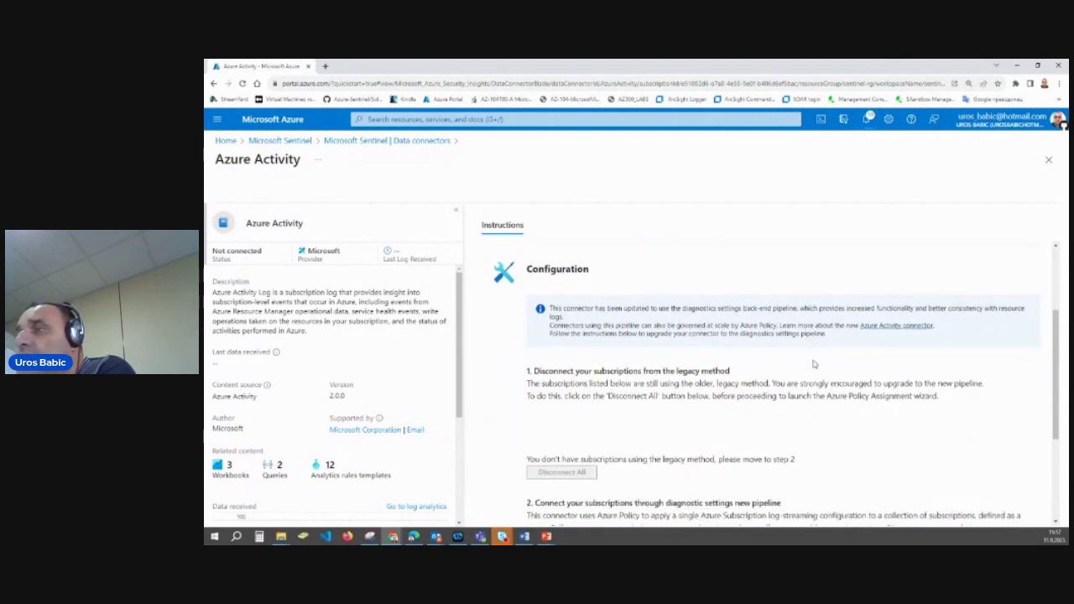
{"action": "scroll", "coordinate": [813, 363], "scroll_direction": "down", "scroll_amount": 2}
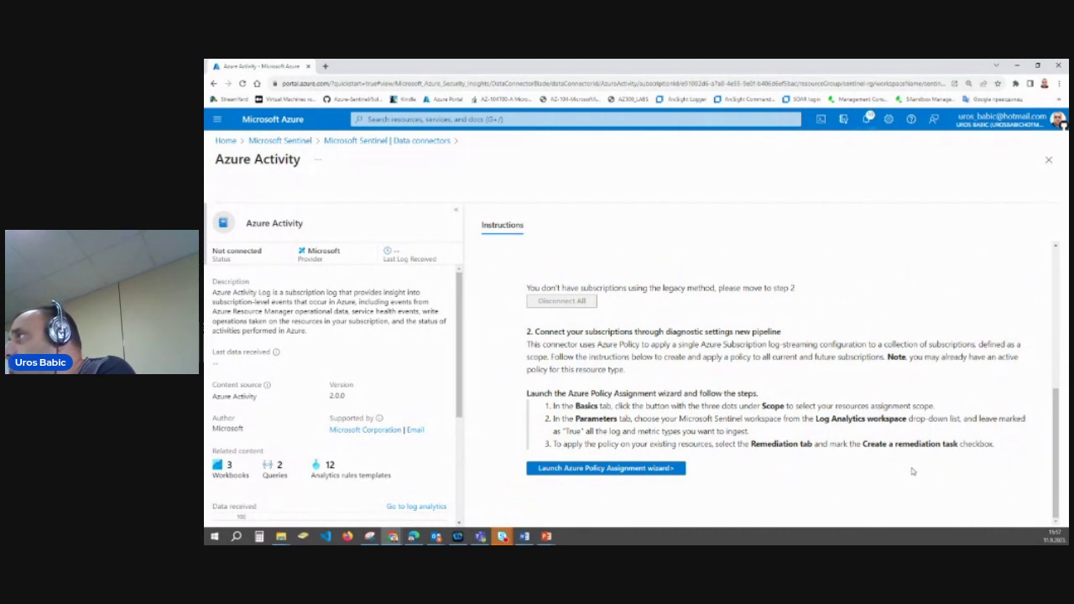
{"action": "left_click", "coordinate": [641, 470]}
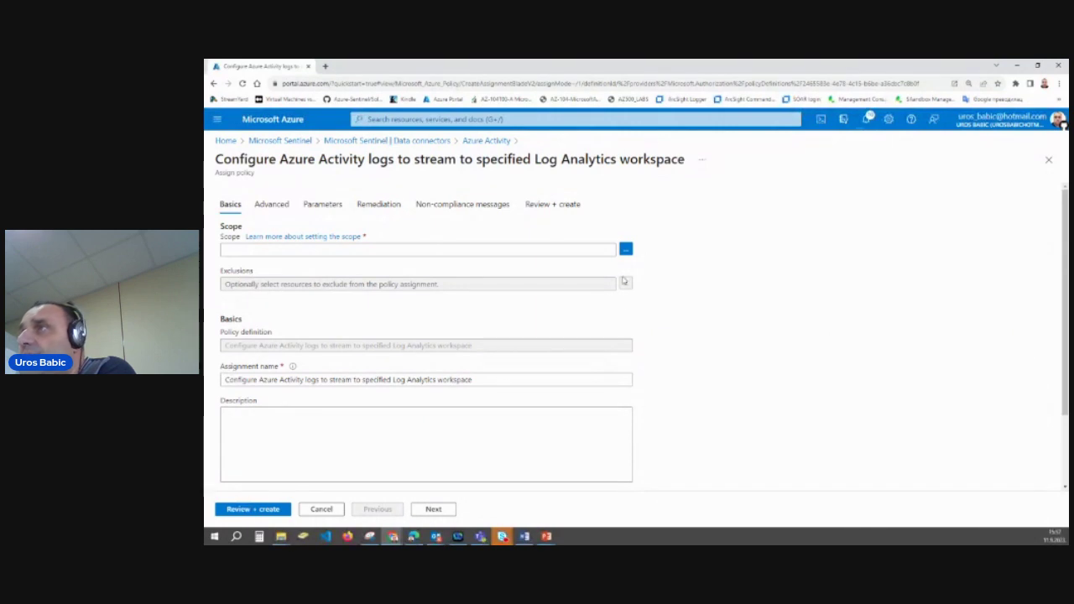
Set the policy assignment's scope to resource group sentinel-RG in the Visual Studio Enterprise Subscription
{"action": "left_click", "coordinate": [626, 250]}
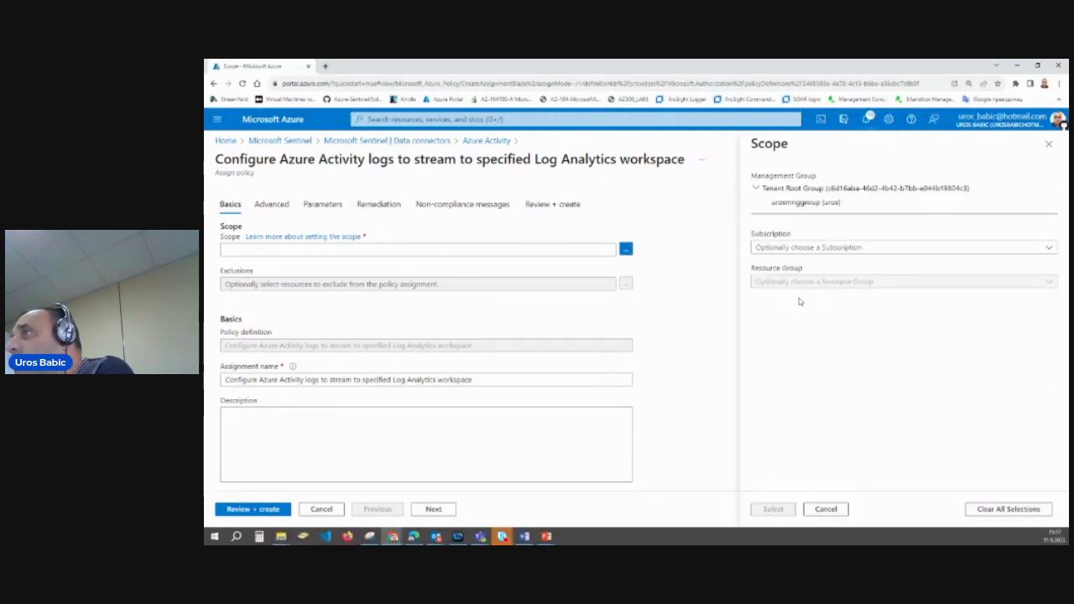
{"action": "left_click", "coordinate": [874, 247]}
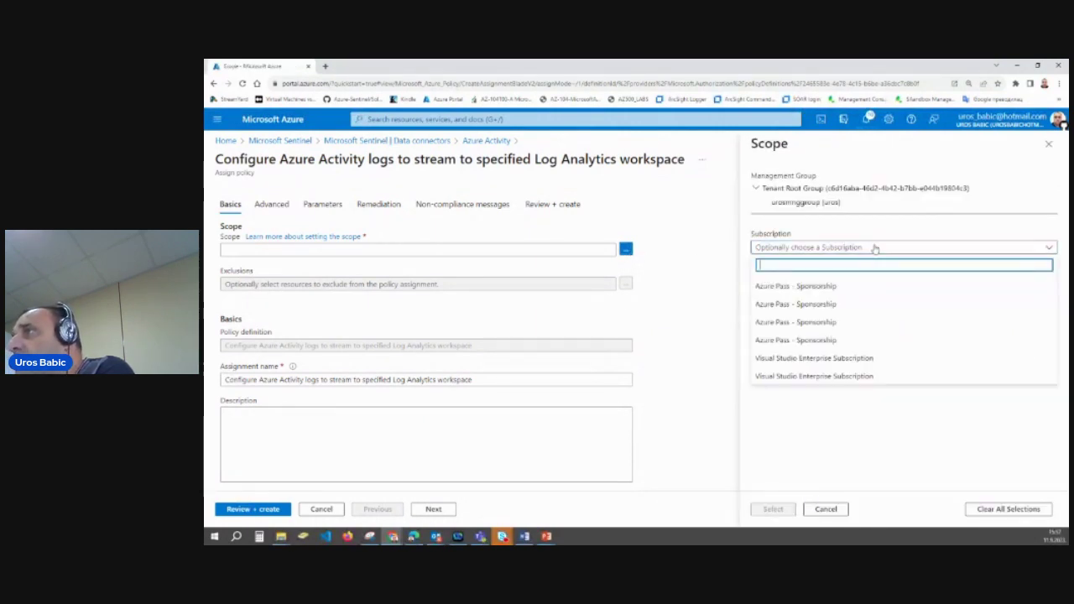
{"action": "left_click", "coordinate": [843, 376]}
{"action": "left_click", "coordinate": [843, 282]}
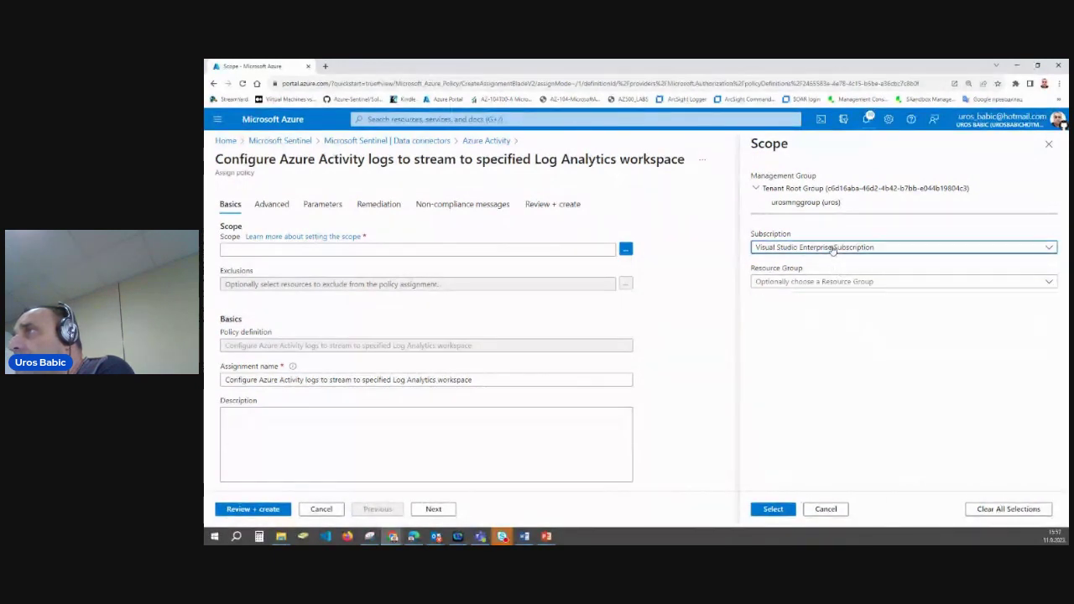
{"action": "left_click", "coordinate": [839, 248]}
{"action": "left_click", "coordinate": [817, 358]}
{"action": "left_click", "coordinate": [843, 282]}
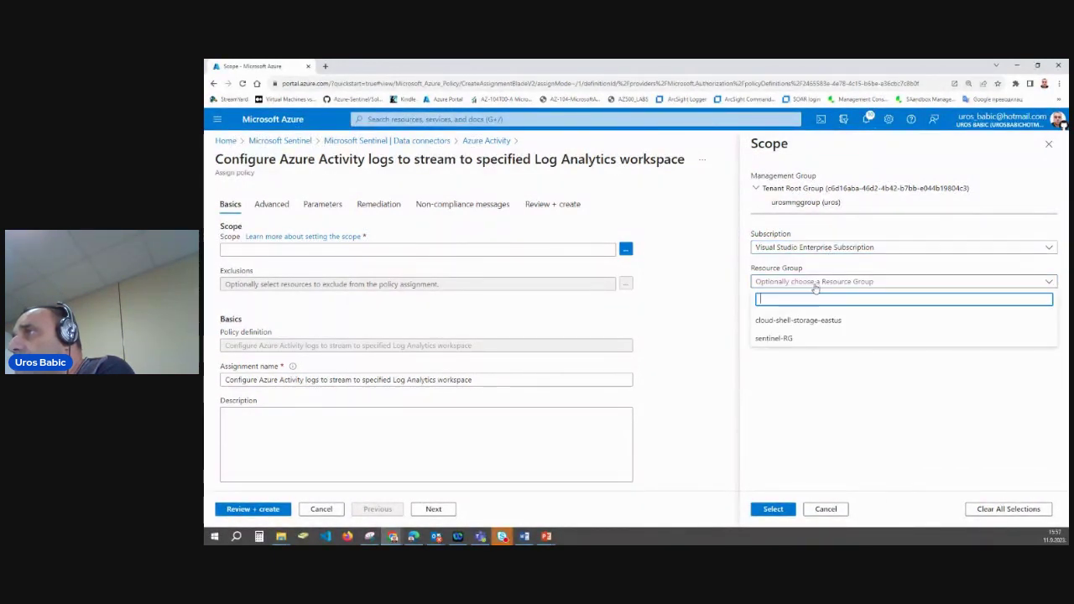
{"action": "left_click", "coordinate": [808, 339]}
{"action": "left_click", "coordinate": [773, 509]}
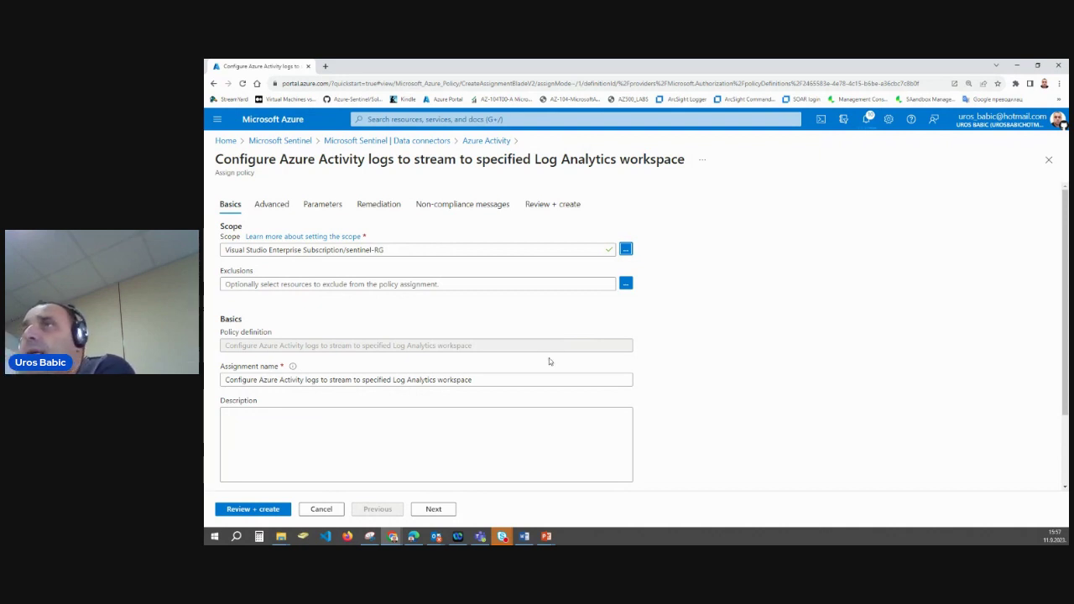
Set the policy assignment's Primary Log Analytics workspace parameter to Sentinel-WS
{"action": "left_click", "coordinate": [323, 206]}
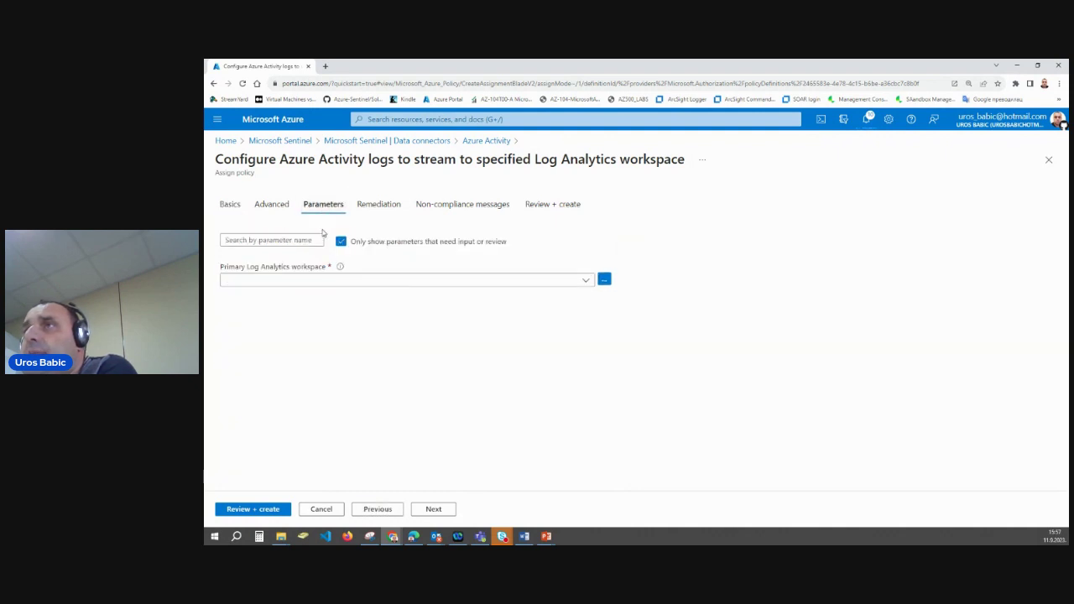
{"action": "left_click", "coordinate": [585, 280]}
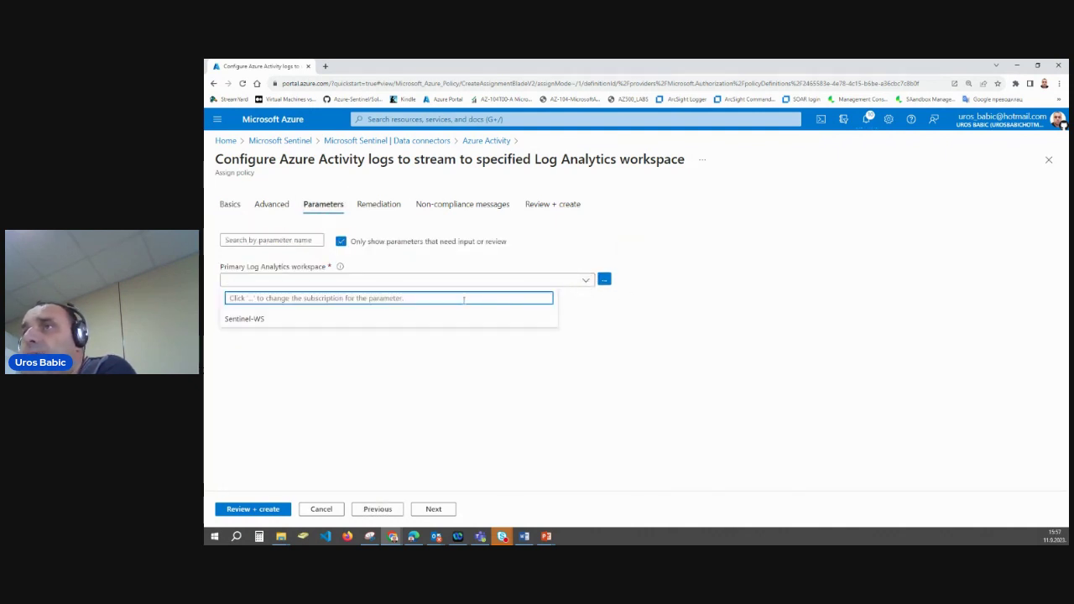
{"action": "left_click", "coordinate": [425, 320]}
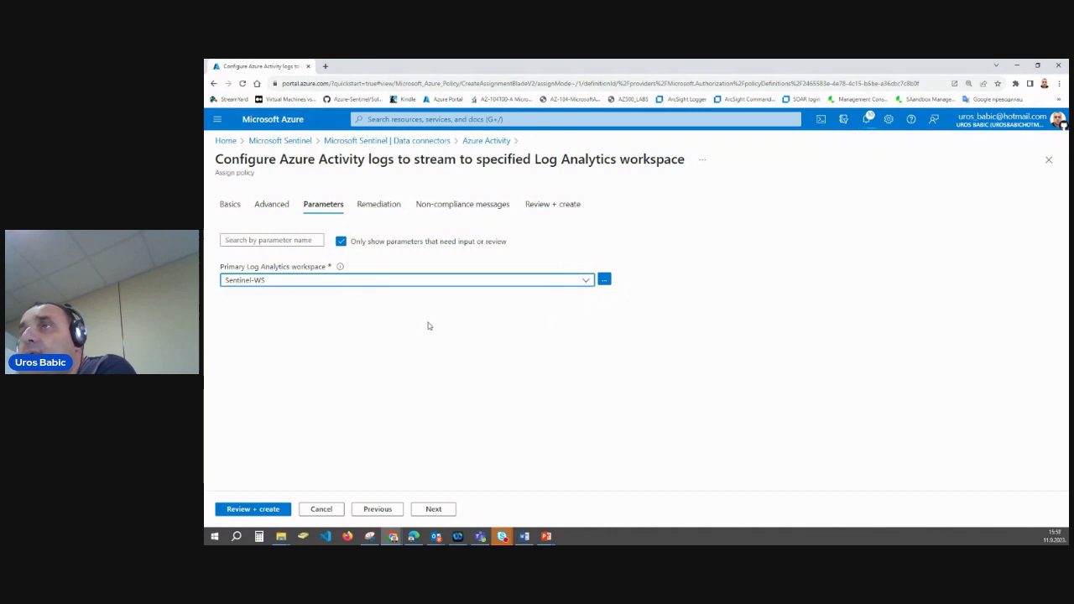
Enable a remediation task for the policy, keeping the system-assigned managed identity in East US, and create the assignment
{"action": "left_click", "coordinate": [392, 210]}
{"action": "left_click", "coordinate": [225, 266]}
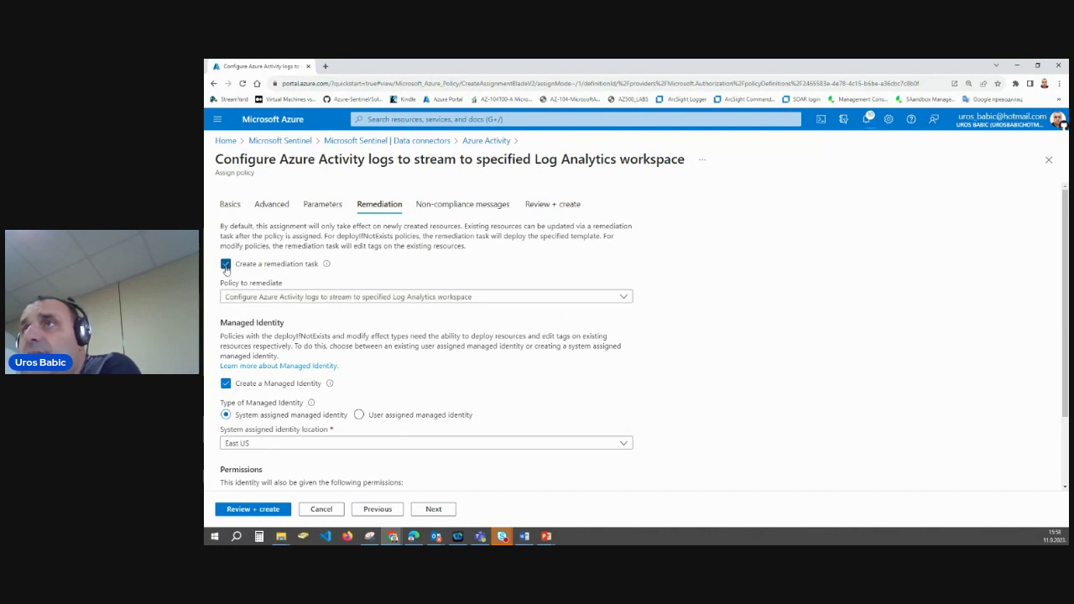
{"action": "scroll", "coordinate": [330, 351], "scroll_direction": "down", "scroll_amount": 1}
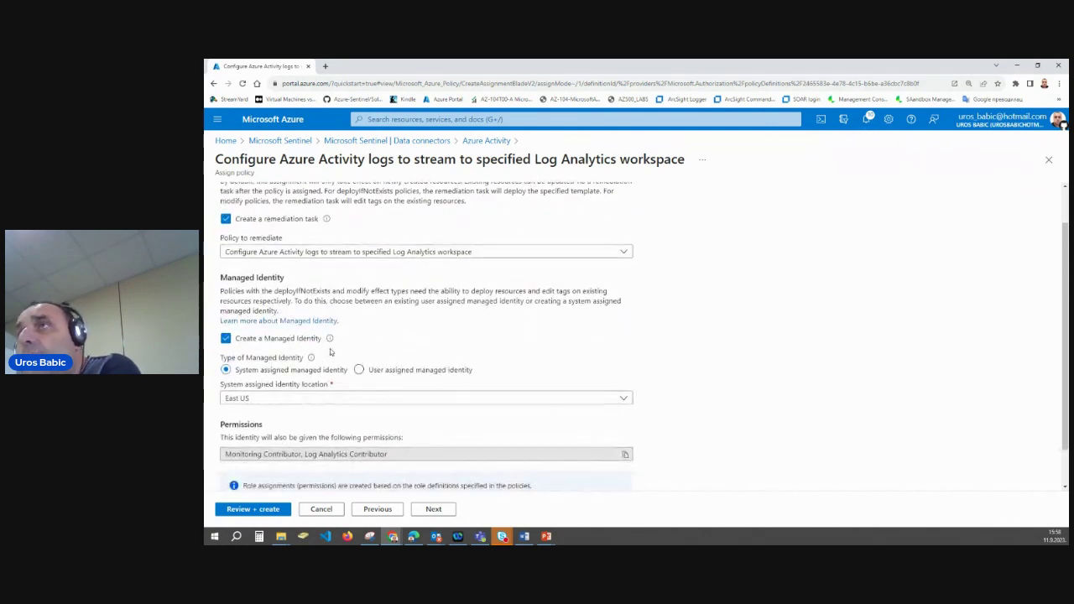
{"action": "scroll", "coordinate": [330, 349], "scroll_direction": "up", "scroll_amount": 1}
{"action": "scroll", "coordinate": [330, 347], "scroll_direction": "down", "scroll_amount": 2}
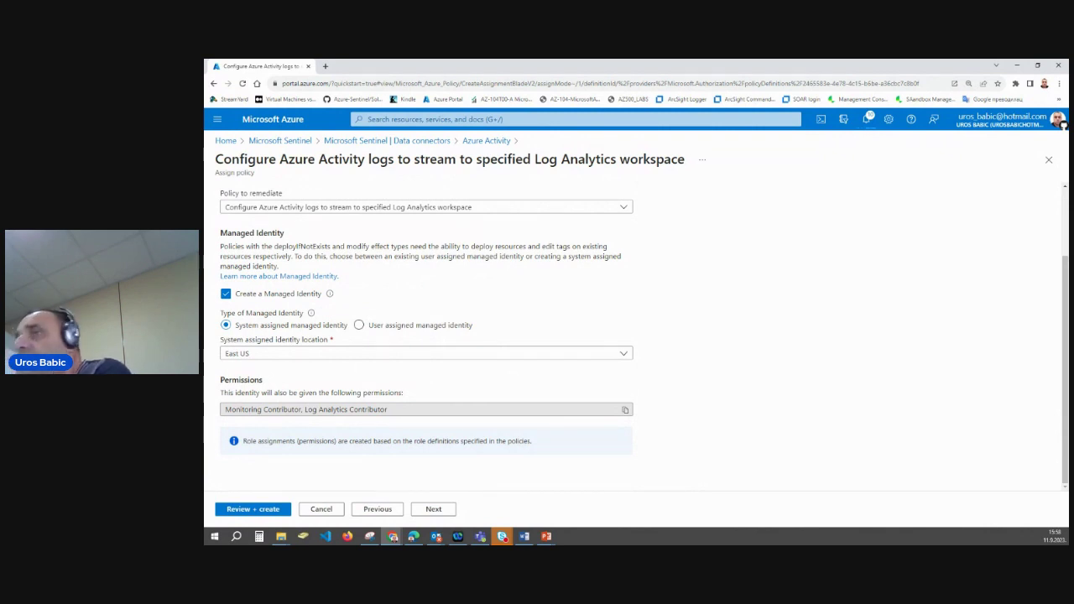
{"action": "scroll", "coordinate": [527, 370], "scroll_direction": "up", "scroll_amount": 2}
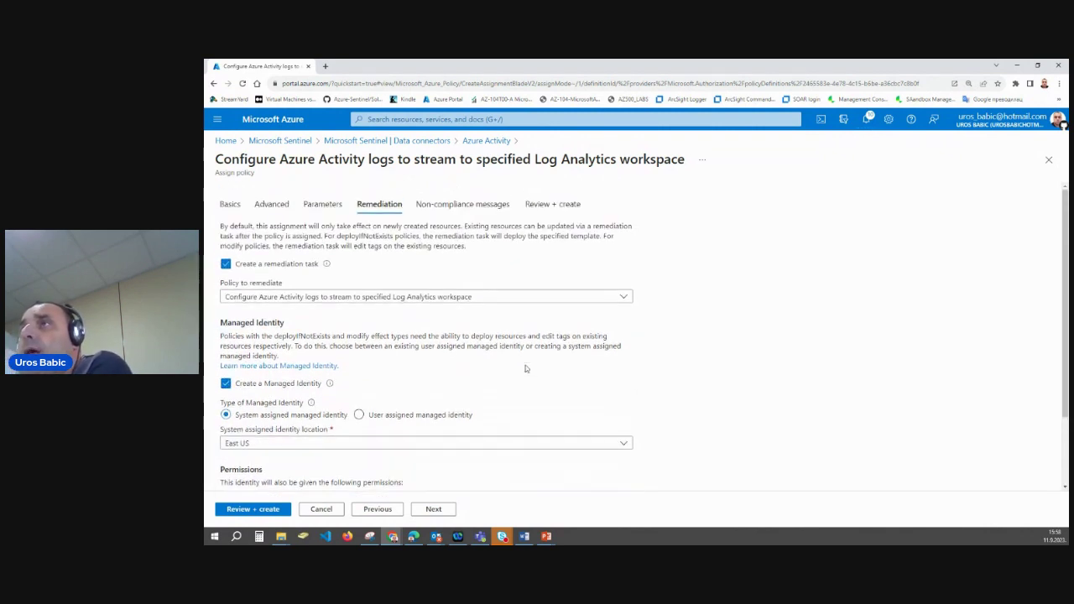
{"action": "left_click", "coordinate": [270, 509]}
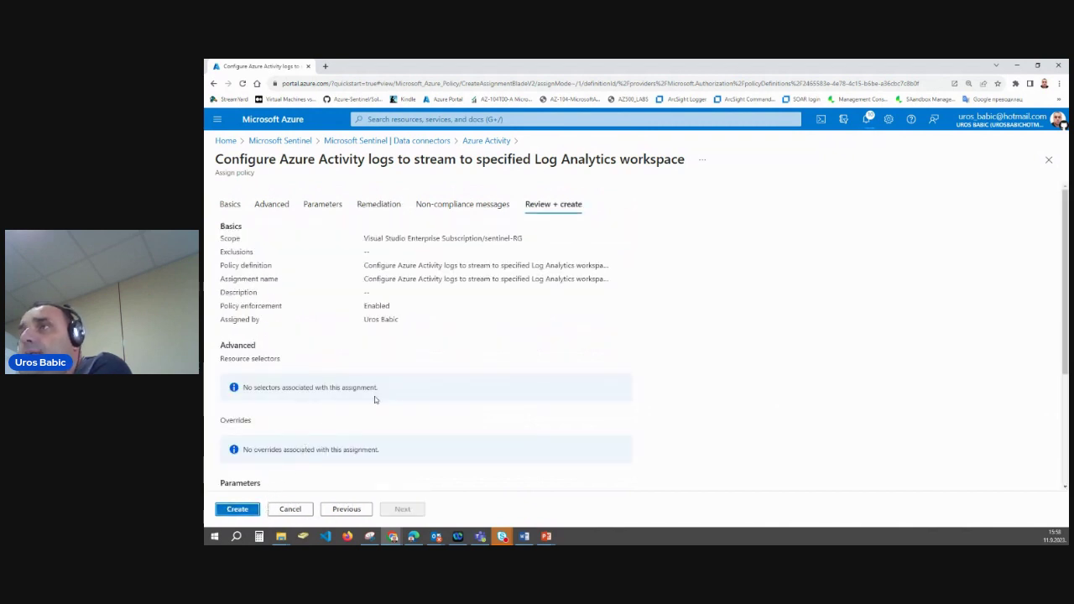
{"action": "left_click", "coordinate": [251, 510]}
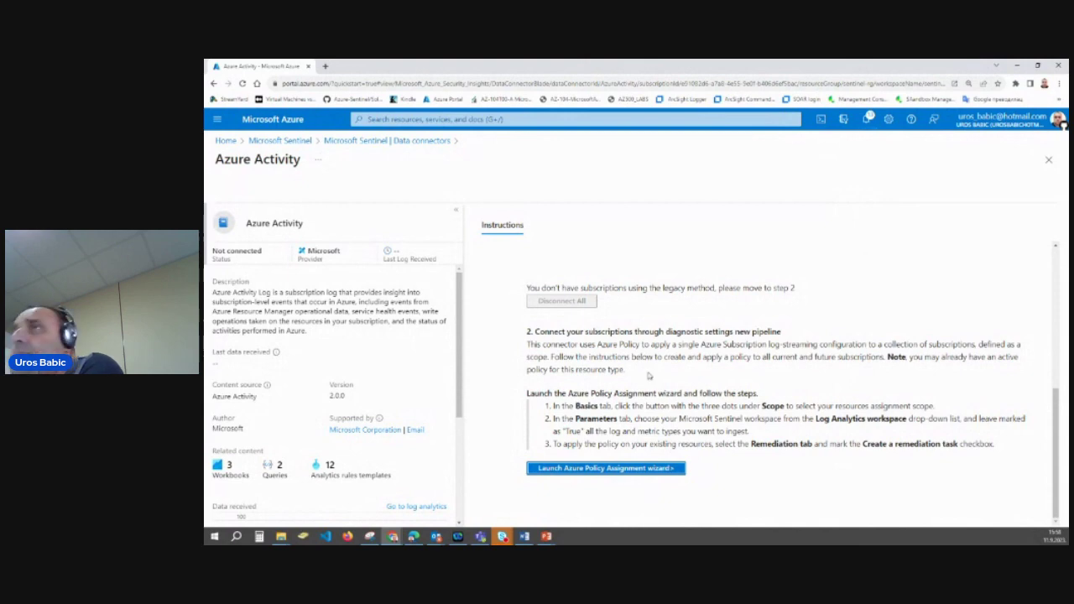
Return to the content hub and open the management page of the Azure Activity solution to view its content items
{"action": "left_click", "coordinate": [366, 142]}
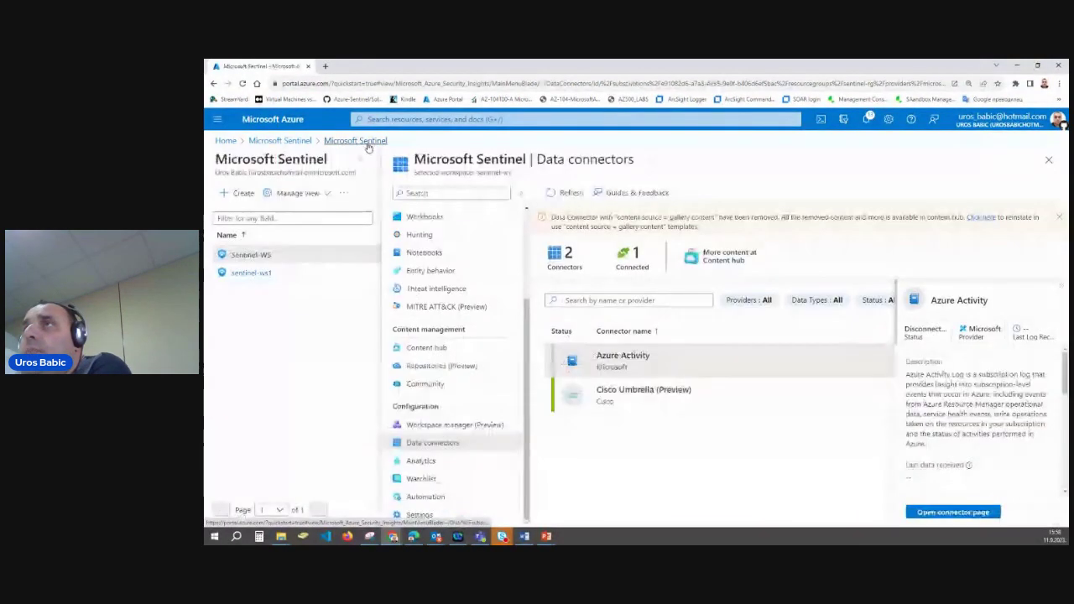
{"action": "left_click", "coordinate": [435, 353]}
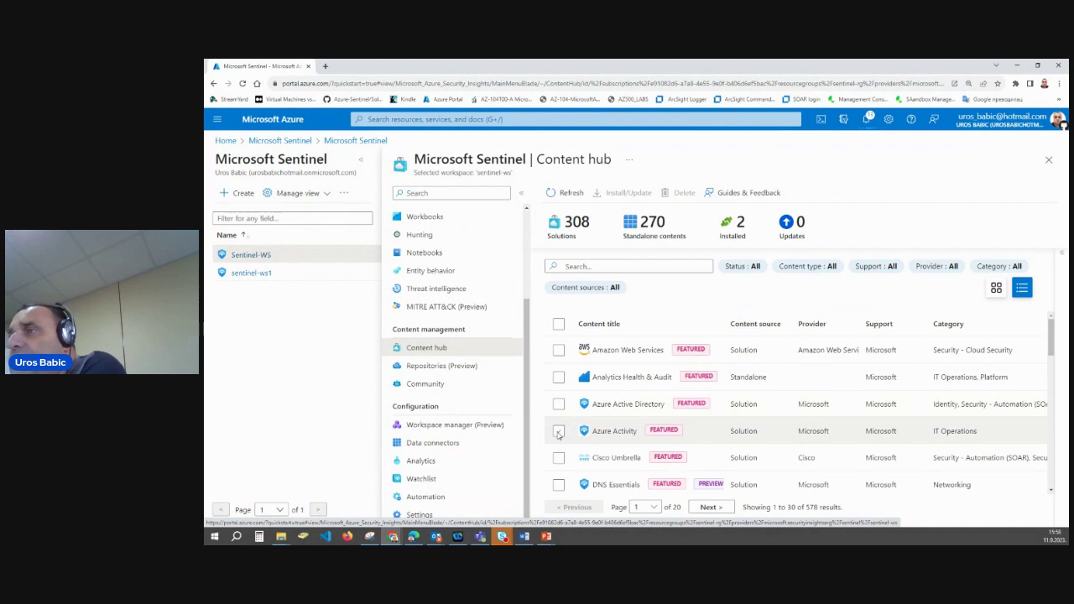
{"action": "left_click", "coordinate": [558, 431]}
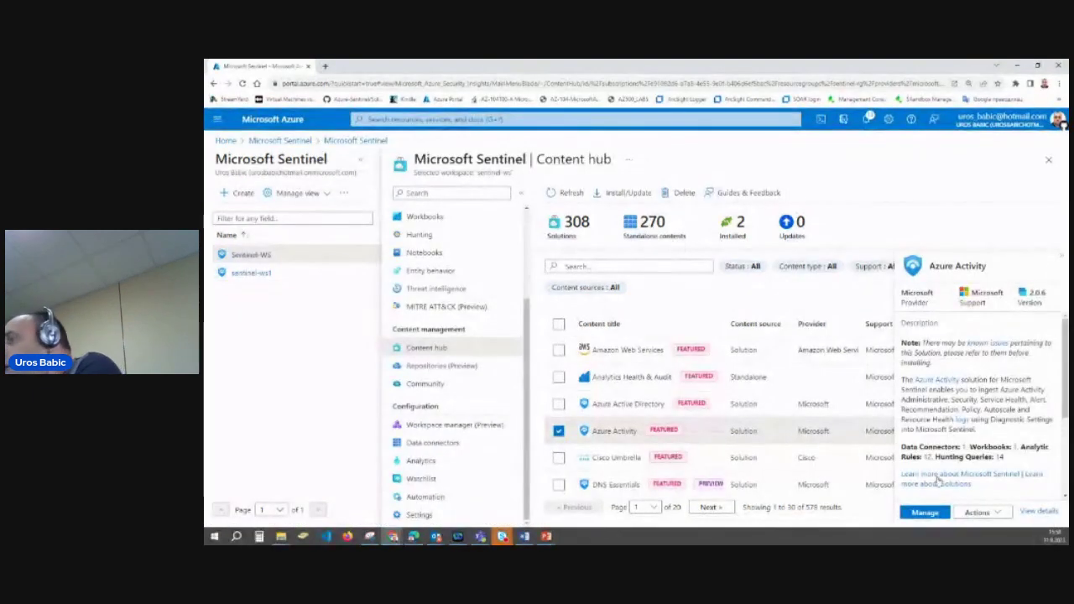
{"action": "left_click", "coordinate": [927, 513]}
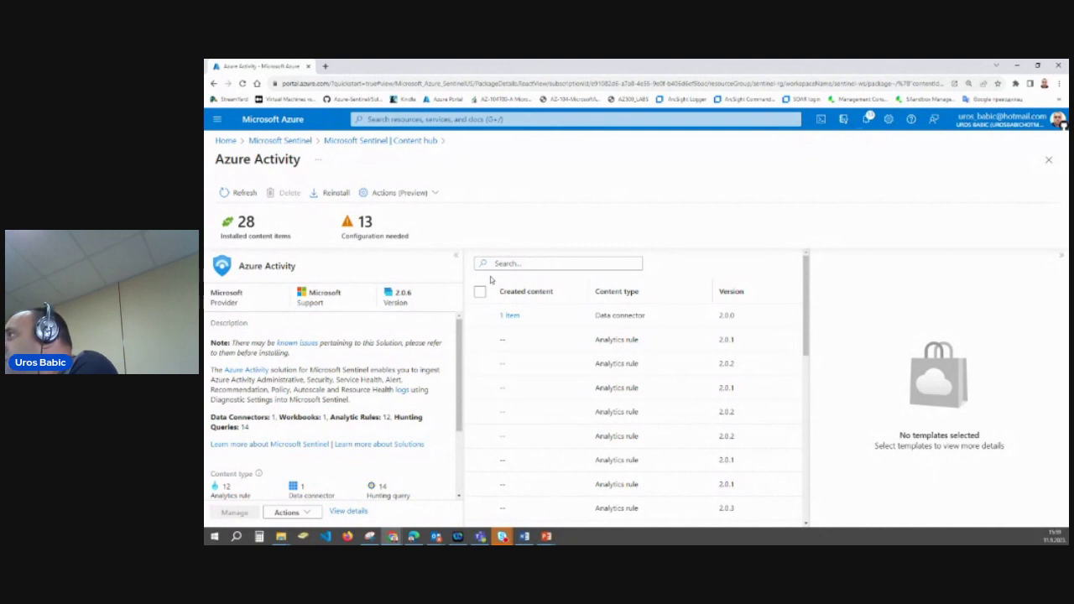
Install the Microsoft Defender for Cloud solution from the Sentinel-WS content hub and open its management page
{"action": "left_click", "coordinate": [279, 140]}
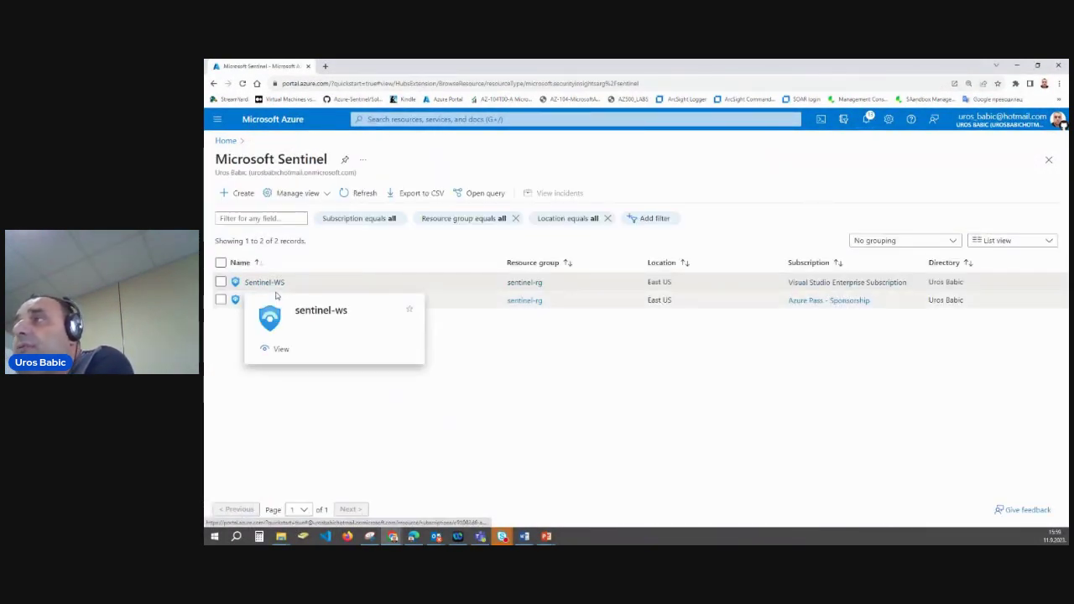
{"action": "left_click", "coordinate": [275, 283]}
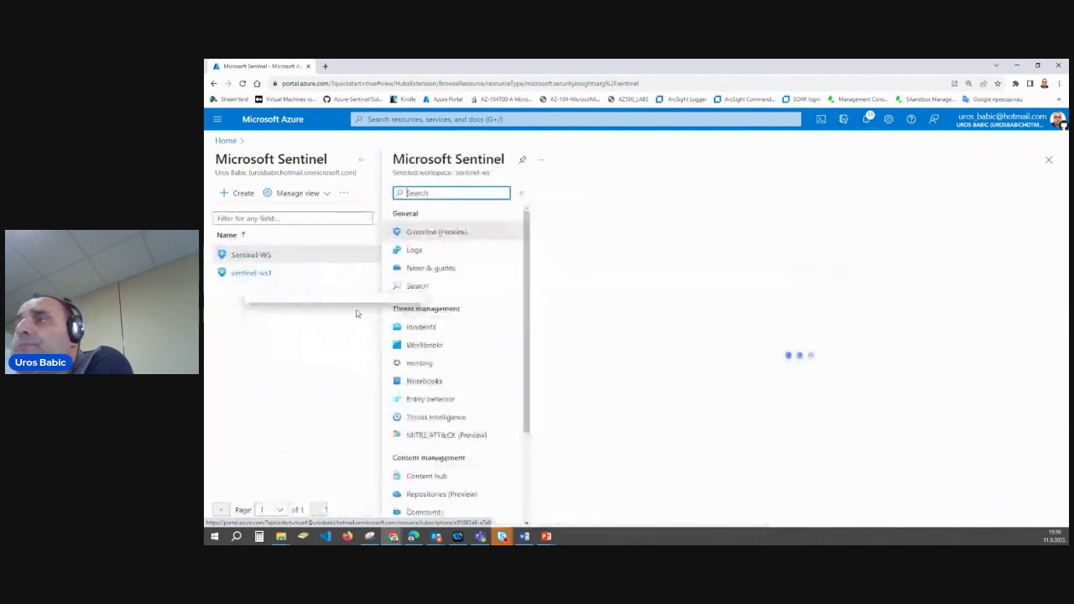
{"action": "scroll", "coordinate": [474, 414], "scroll_direction": "down", "scroll_amount": 1}
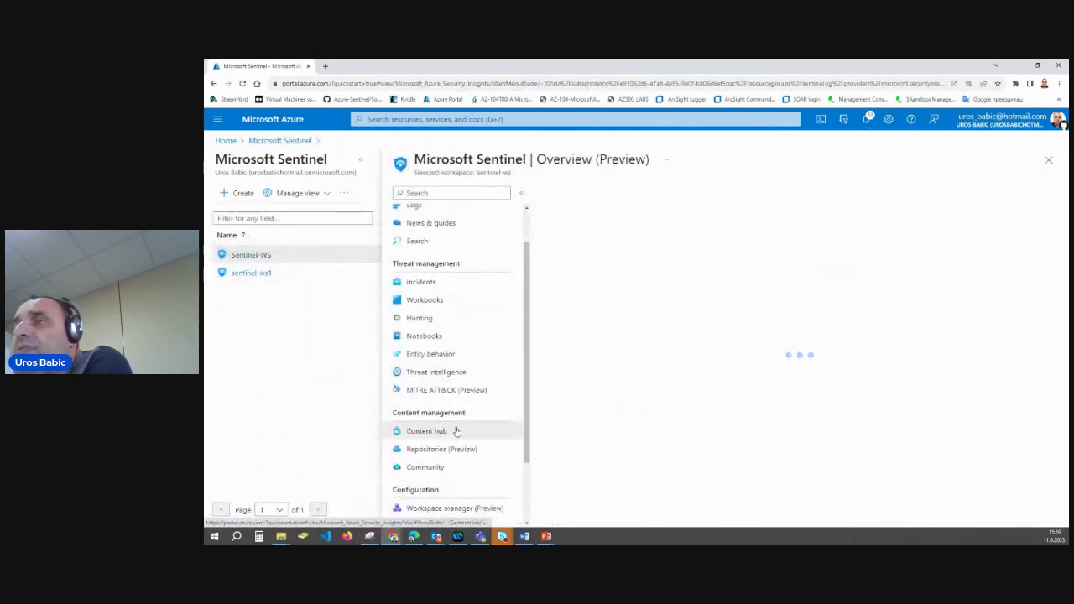
{"action": "left_click", "coordinate": [457, 432]}
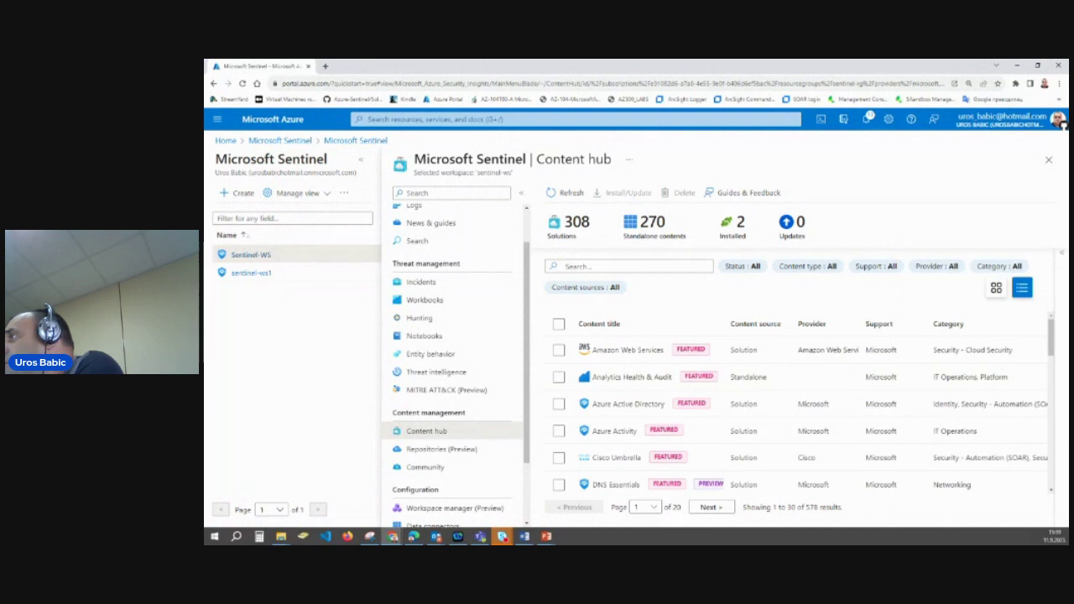
{"action": "scroll", "coordinate": [663, 352], "scroll_direction": "down", "scroll_amount": 3}
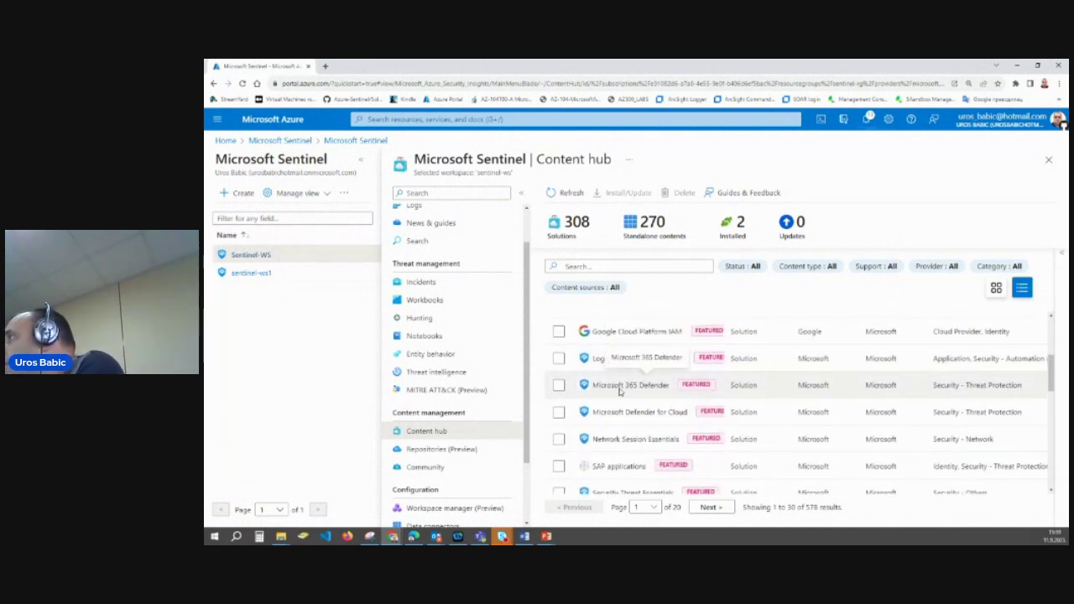
{"action": "left_click", "coordinate": [559, 412]}
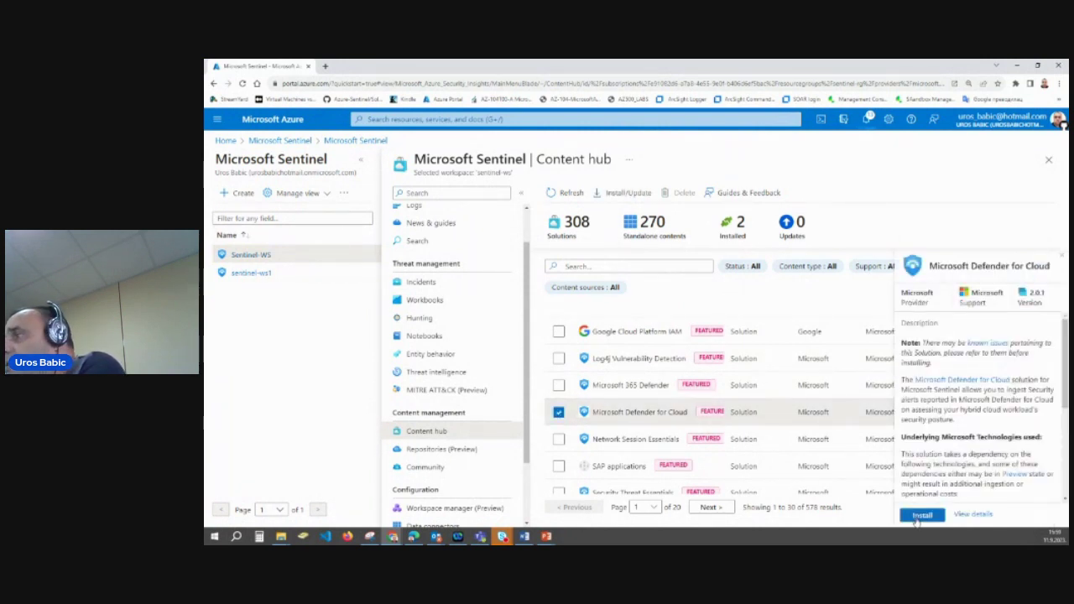
{"action": "left_click", "coordinate": [920, 516]}
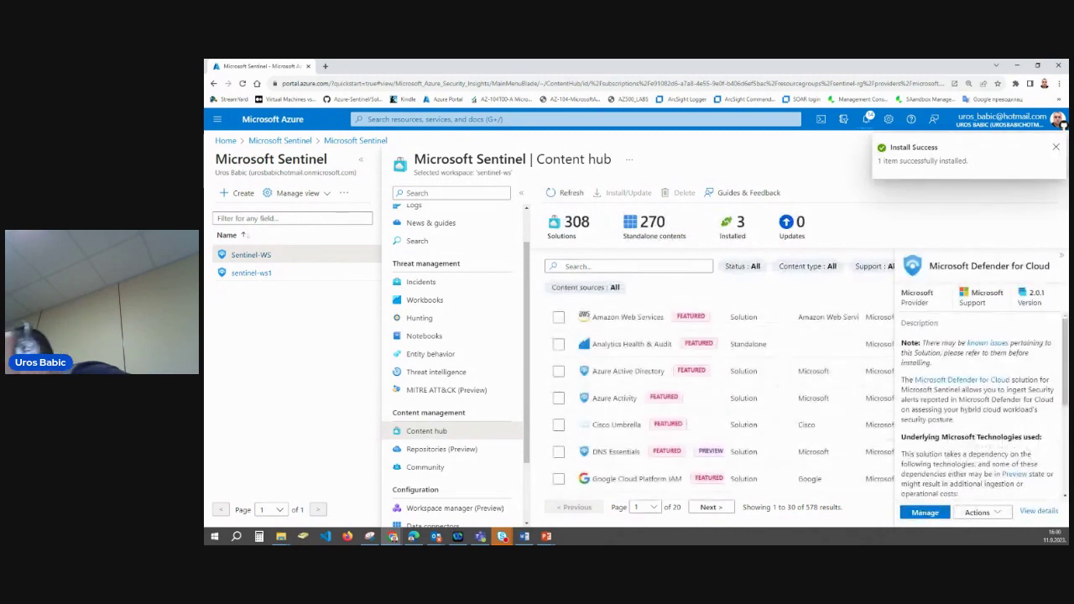
{"action": "left_click", "coordinate": [927, 512]}
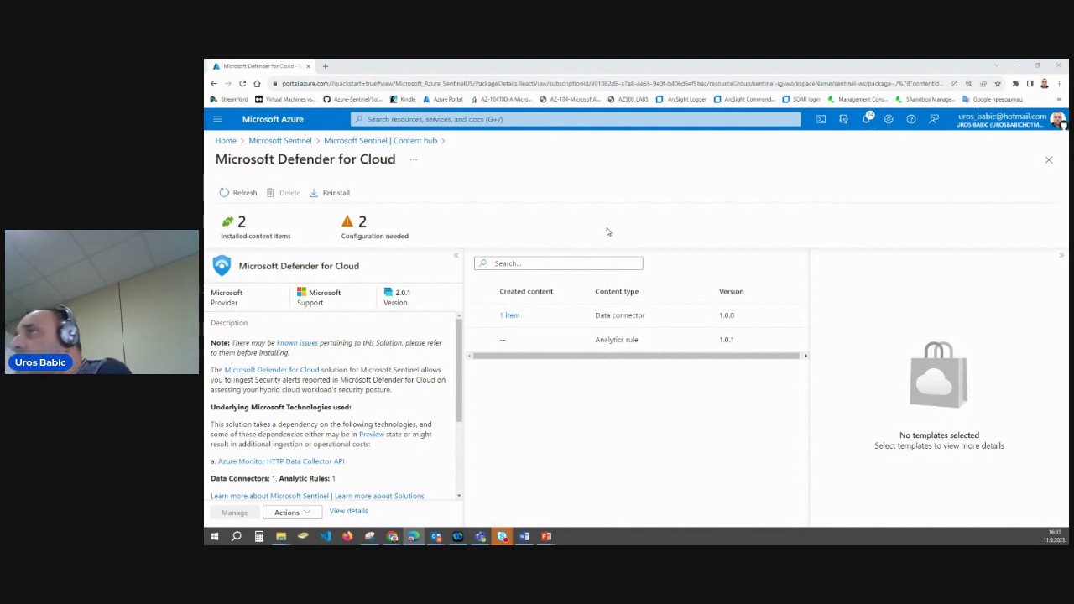
Reopen the Sentinel-WS workspace from the Microsoft Sentinel list and display its analytics rules
{"action": "left_click", "coordinate": [278, 141]}
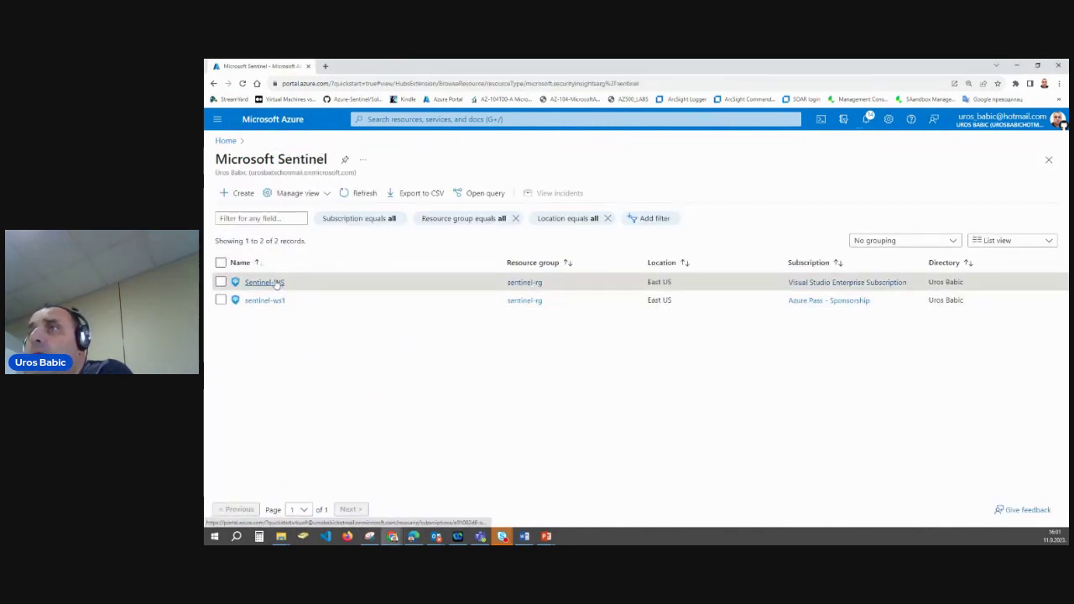
{"action": "left_click", "coordinate": [278, 285]}
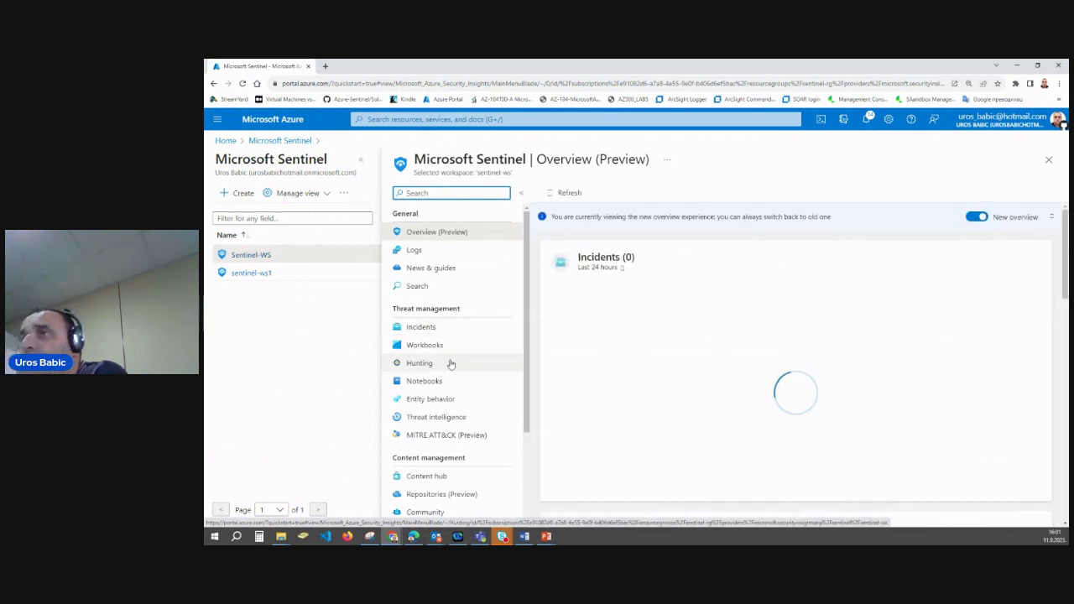
{"action": "scroll", "coordinate": [450, 354], "scroll_direction": "down", "scroll_amount": 1}
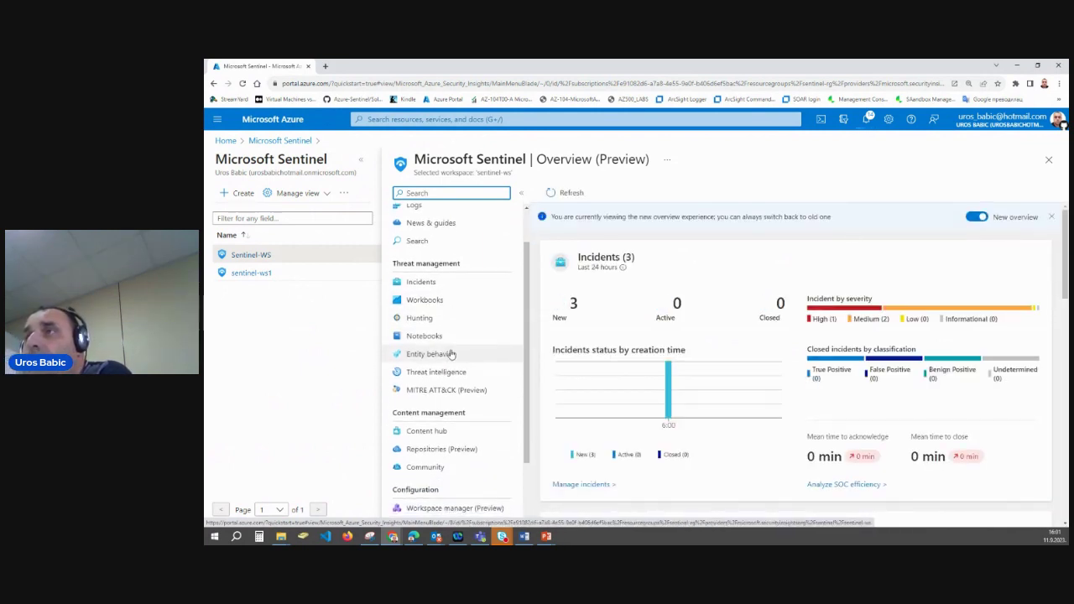
{"action": "scroll", "coordinate": [450, 353], "scroll_direction": "down", "scroll_amount": 2}
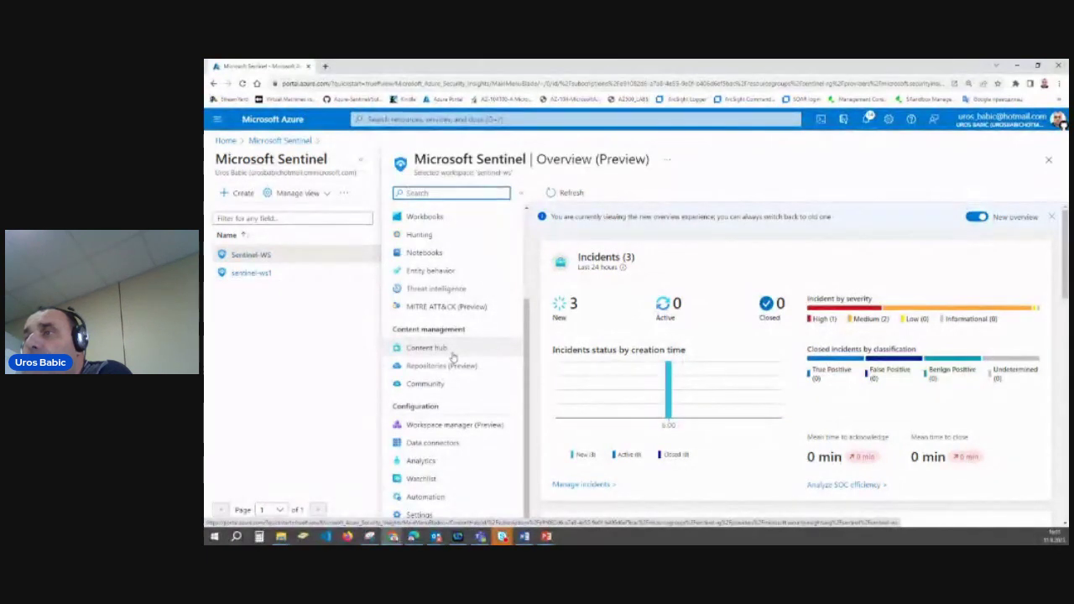
{"action": "left_click", "coordinate": [422, 460]}
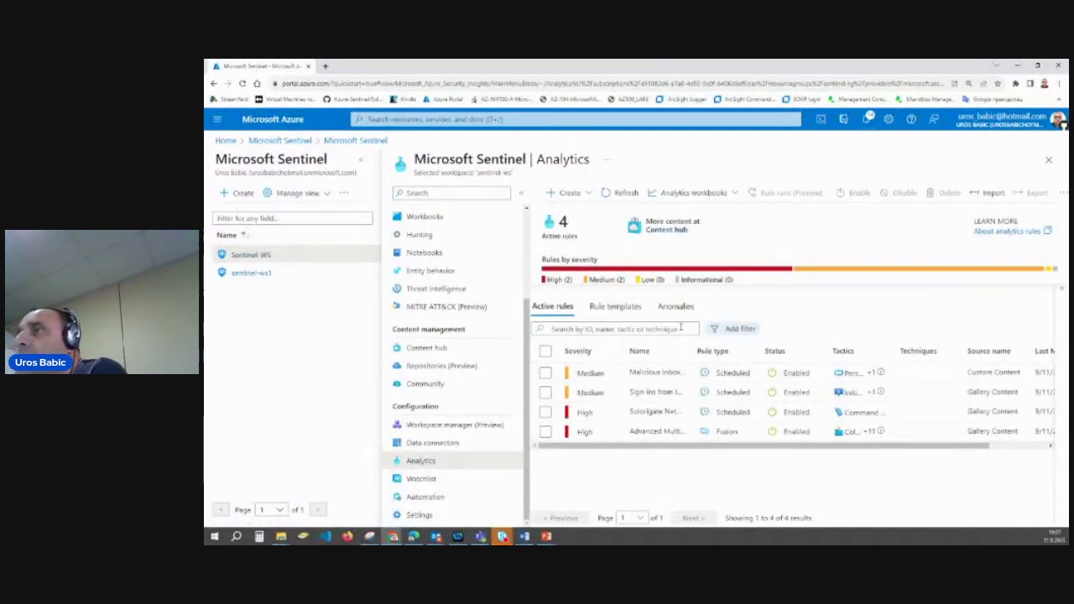
Filter the analytics rule templates by source name Azure Activity
{"action": "left_click", "coordinate": [608, 308]}
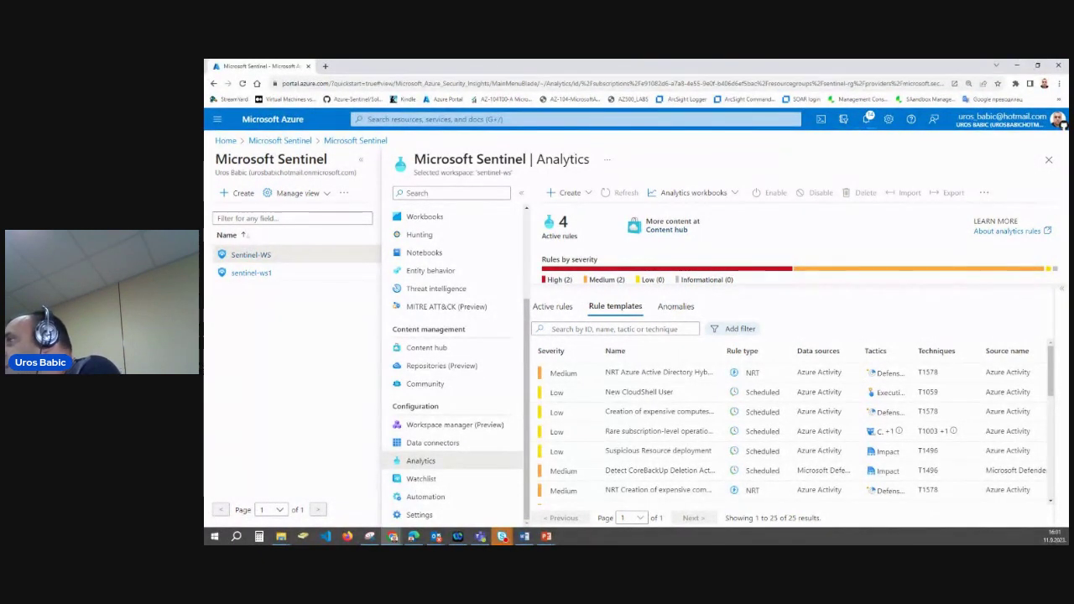
{"action": "left_click", "coordinate": [731, 330]}
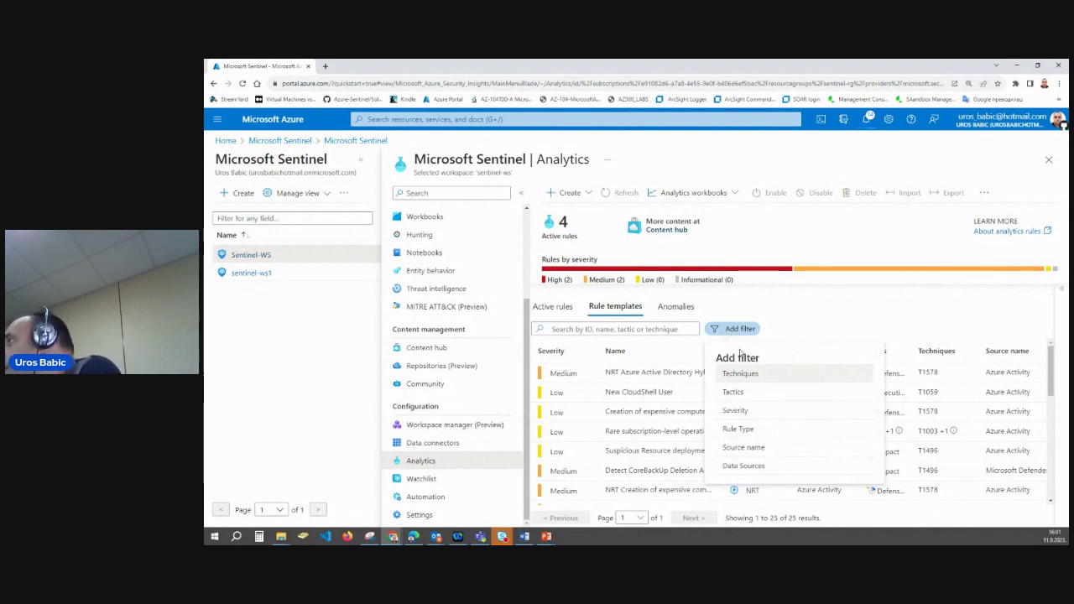
{"action": "left_click", "coordinate": [750, 447]}
{"action": "left_click", "coordinate": [725, 395]}
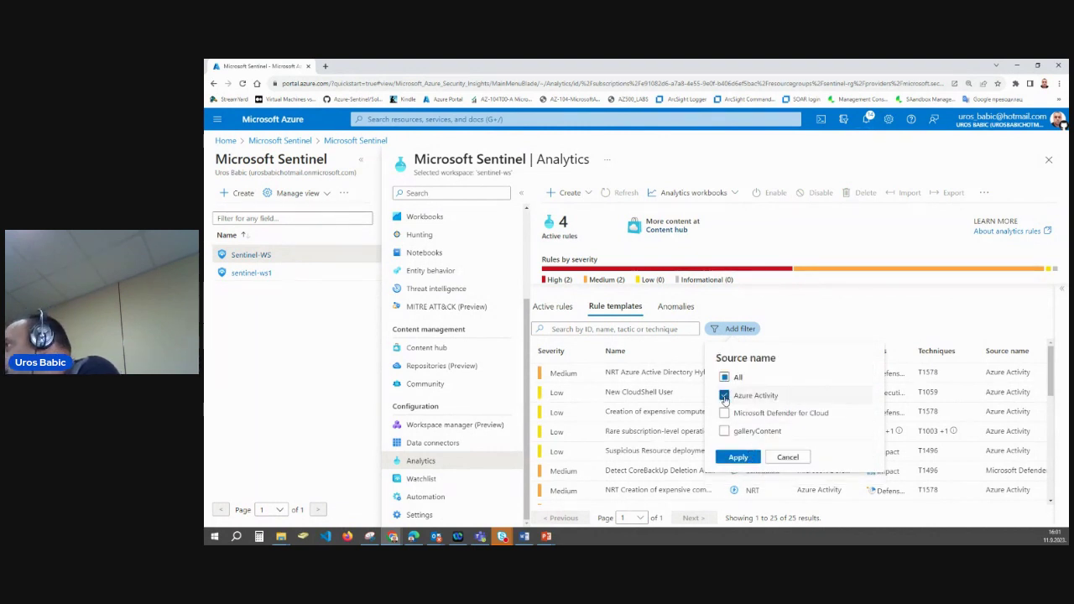
{"action": "left_click", "coordinate": [739, 458]}
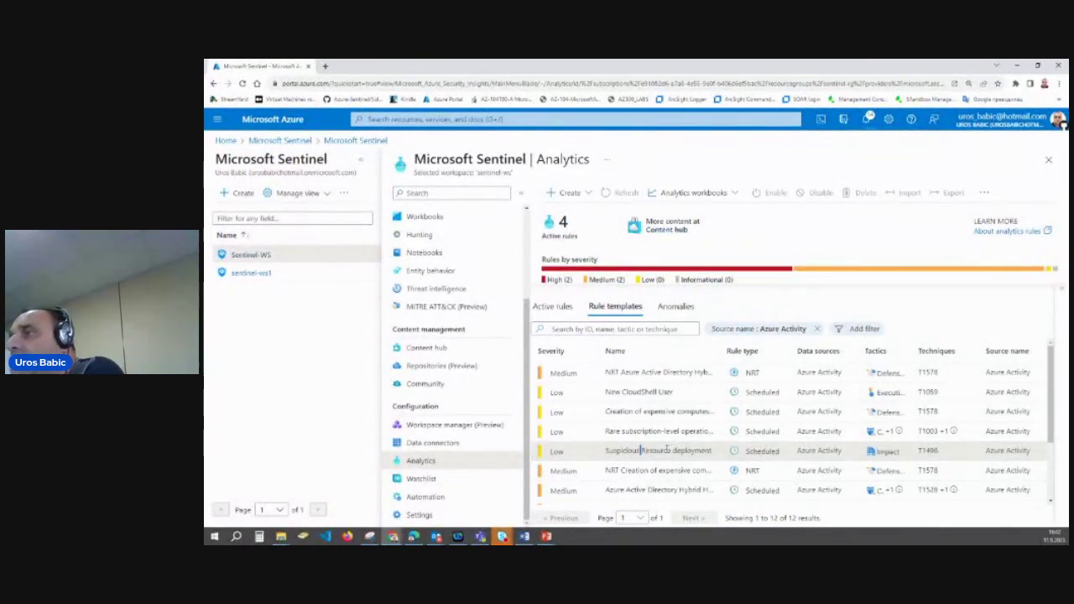
Compare the active rules with the filtered Azure Activity rule templates and select the Suspicious Resource deployment template
{"action": "scroll", "coordinate": [763, 448], "scroll_direction": "down", "scroll_amount": 2}
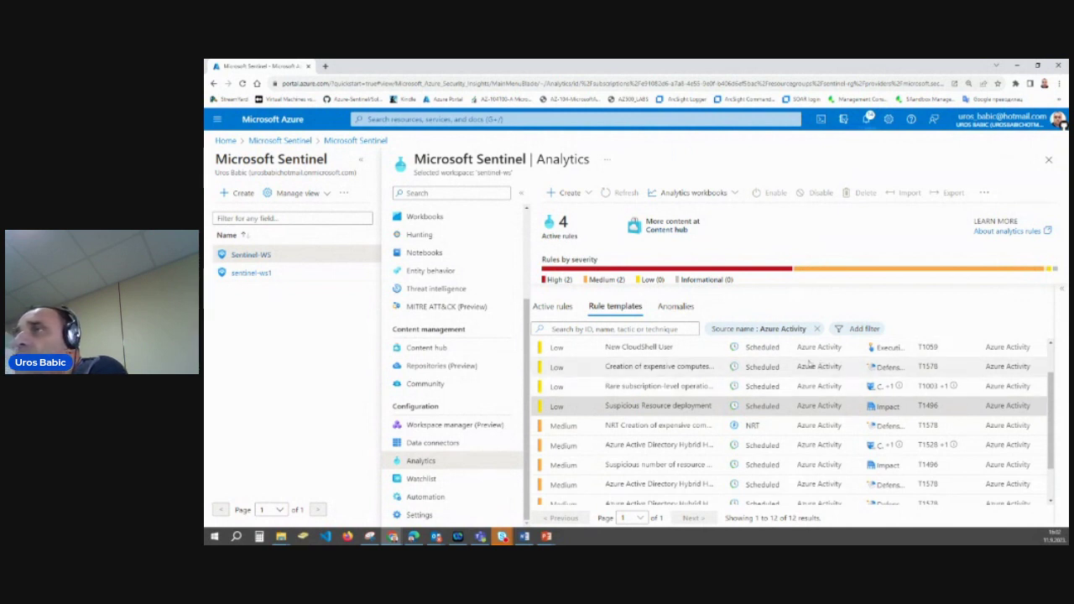
{"action": "left_click", "coordinate": [552, 307]}
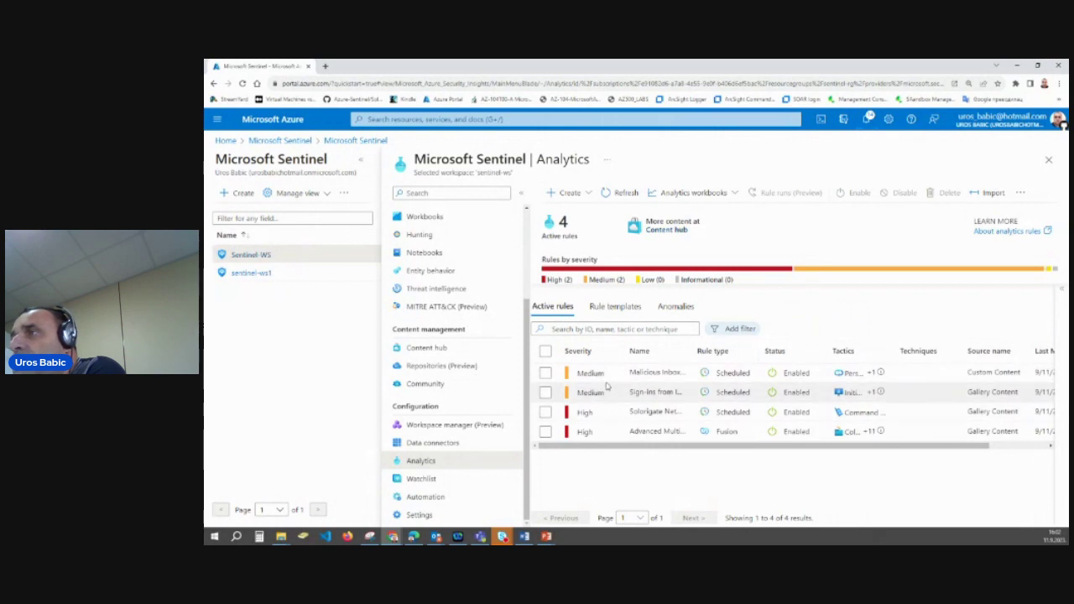
{"action": "left_click", "coordinate": [604, 307]}
{"action": "scroll", "coordinate": [585, 390], "scroll_direction": "down", "scroll_amount": 3}
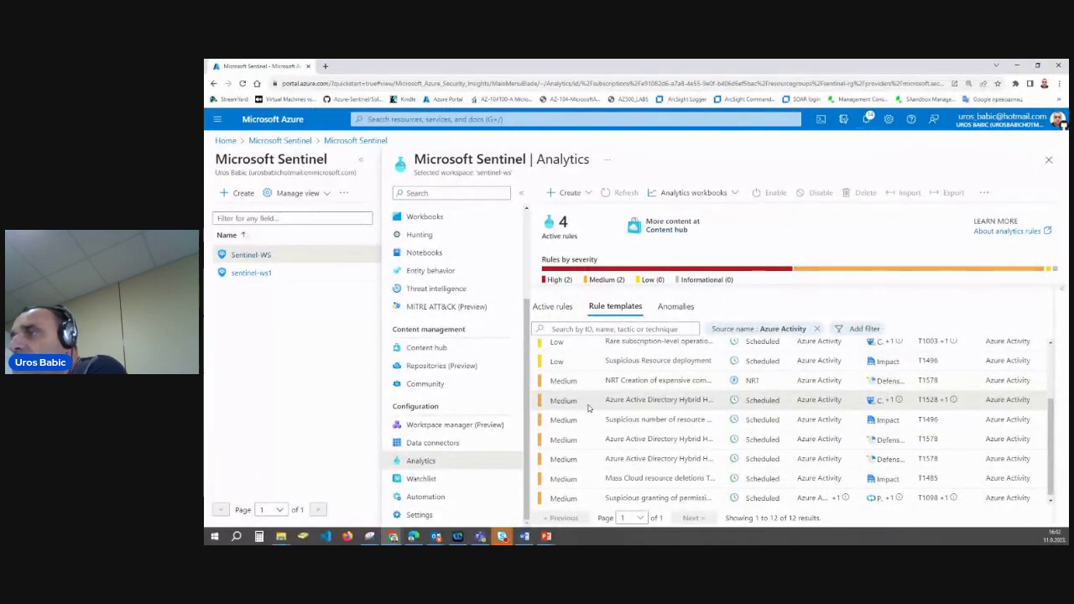
{"action": "scroll", "coordinate": [588, 406], "scroll_direction": "up", "scroll_amount": 1}
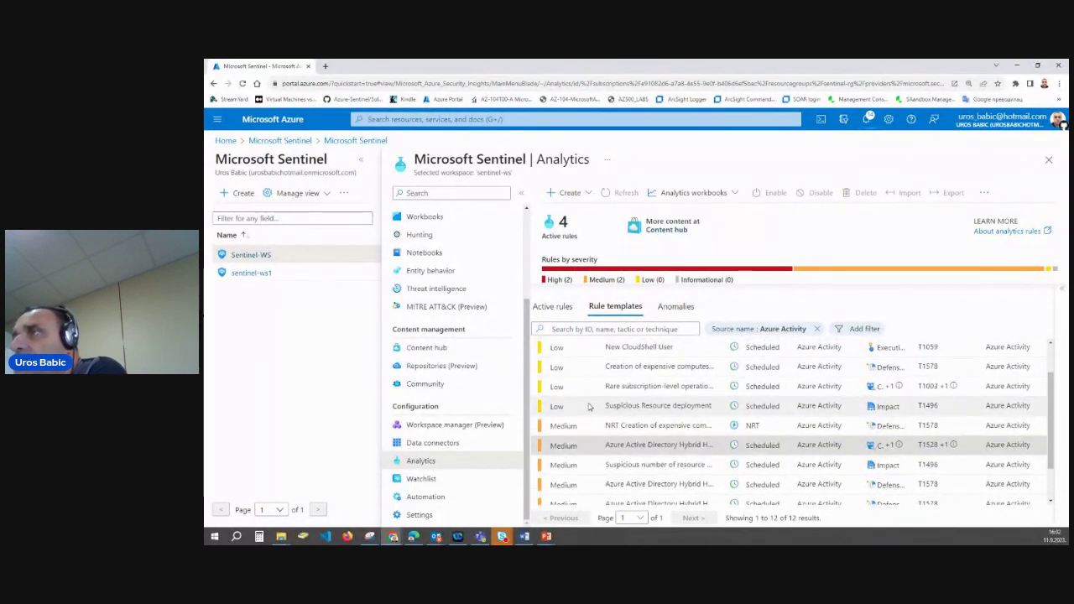
{"action": "left_click", "coordinate": [590, 409]}
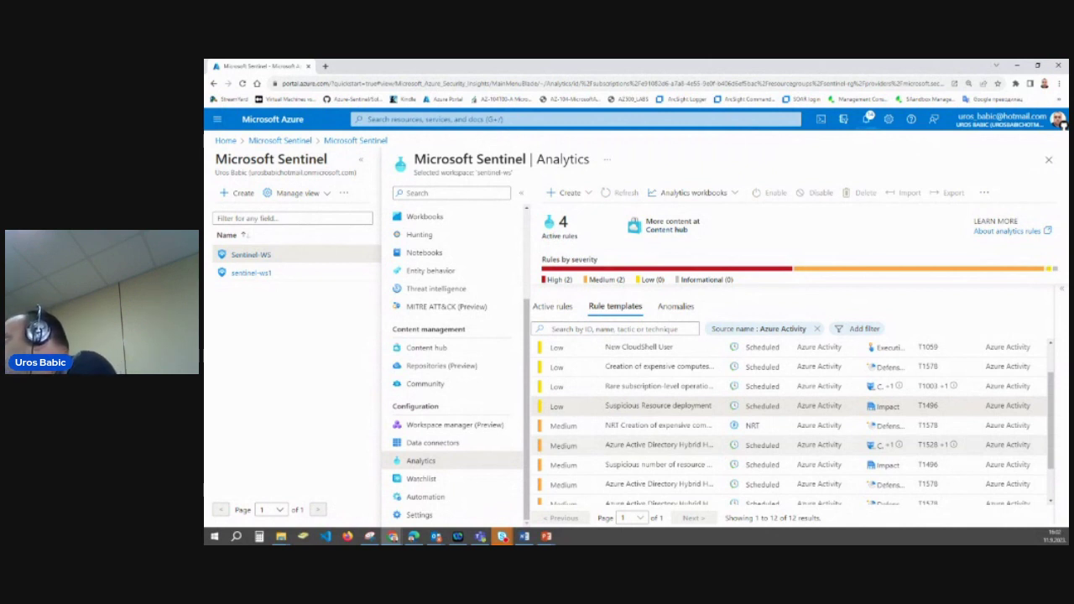
Start a new scheduled query rule and name it "Suspicious Resource deployment"
{"action": "double_click", "coordinate": [622, 405]}
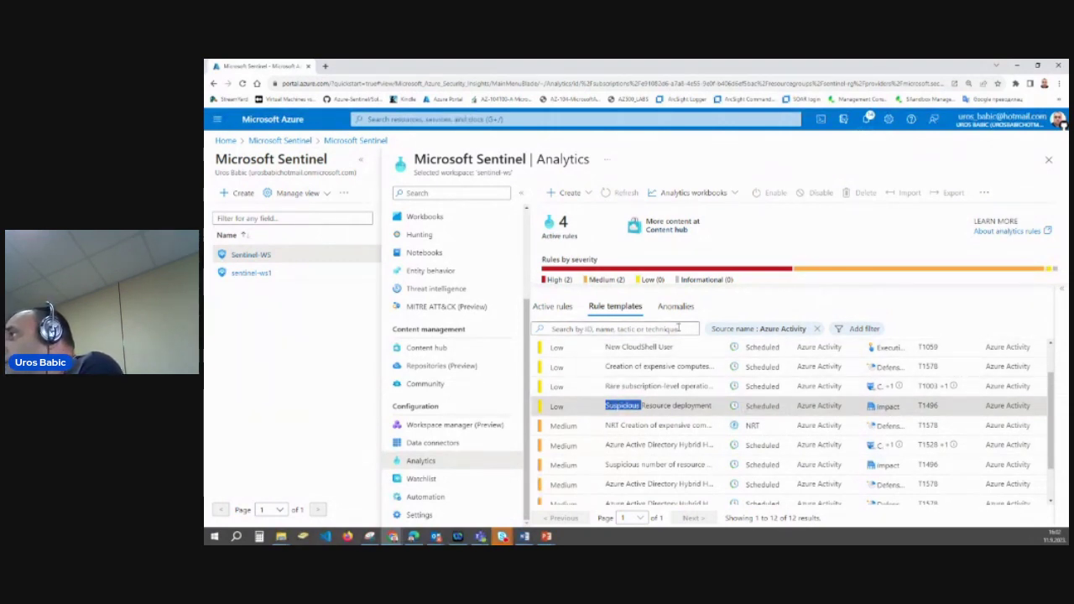
{"action": "left_click", "coordinate": [579, 194]}
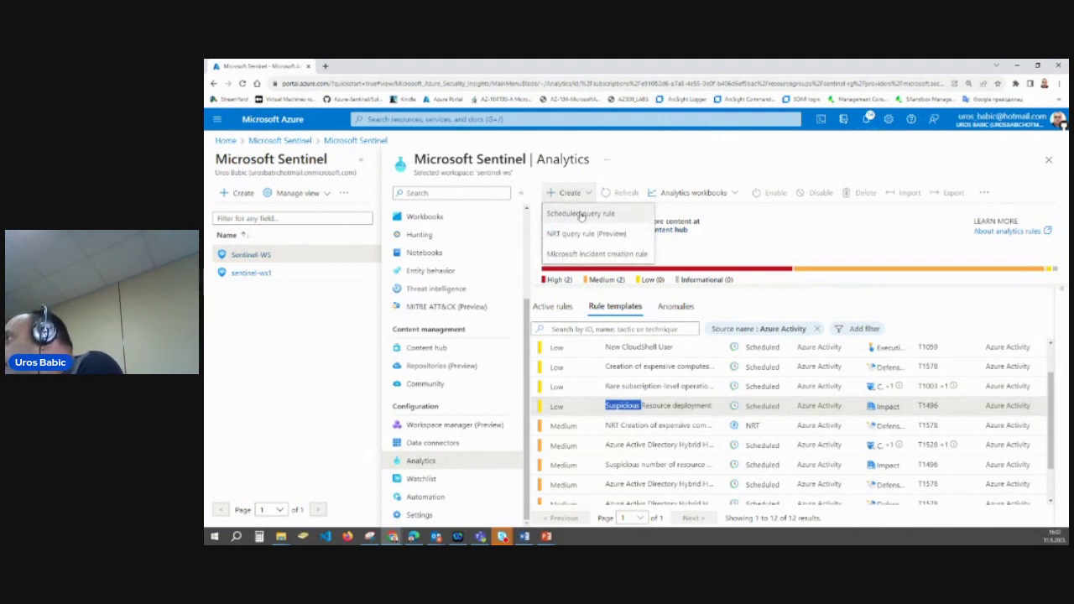
{"action": "left_click", "coordinate": [581, 214]}
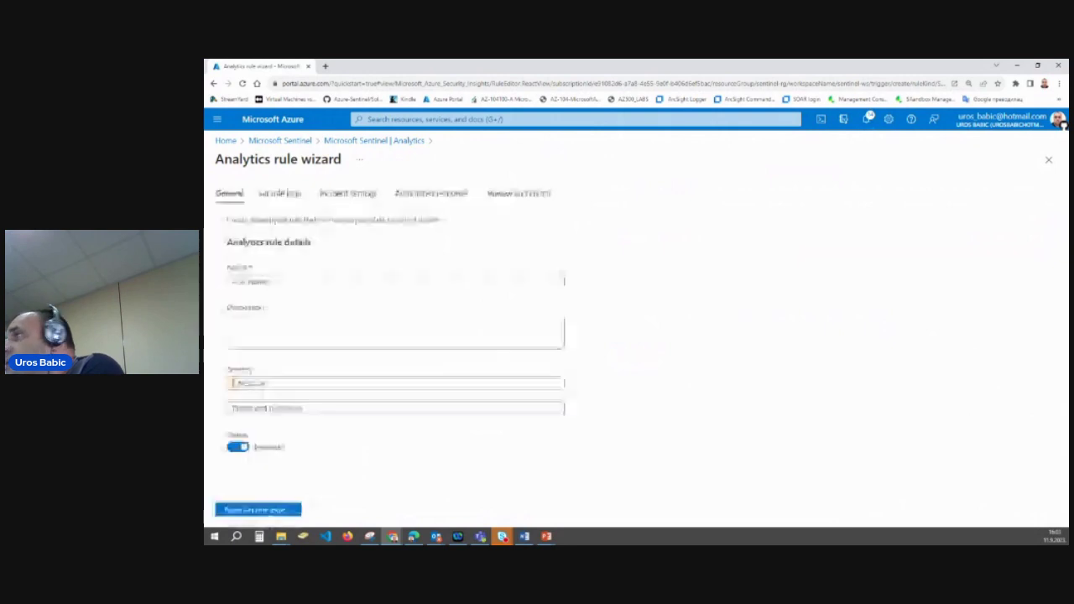
{"action": "left_click", "coordinate": [451, 284]}
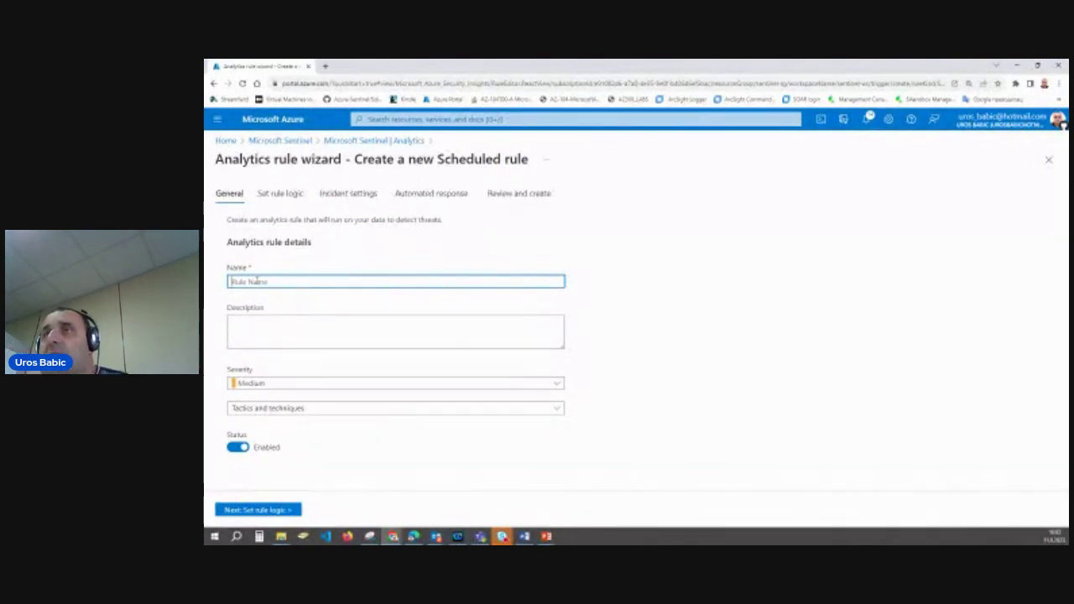
{"action": "type", "text": "Sus"}
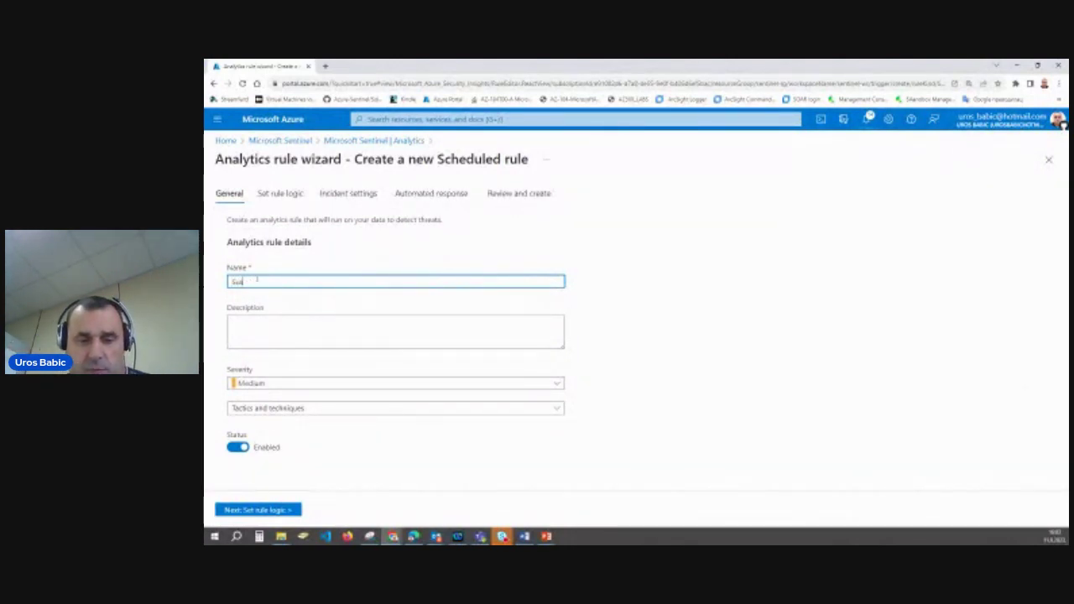
{"action": "type", "text": "picious"}
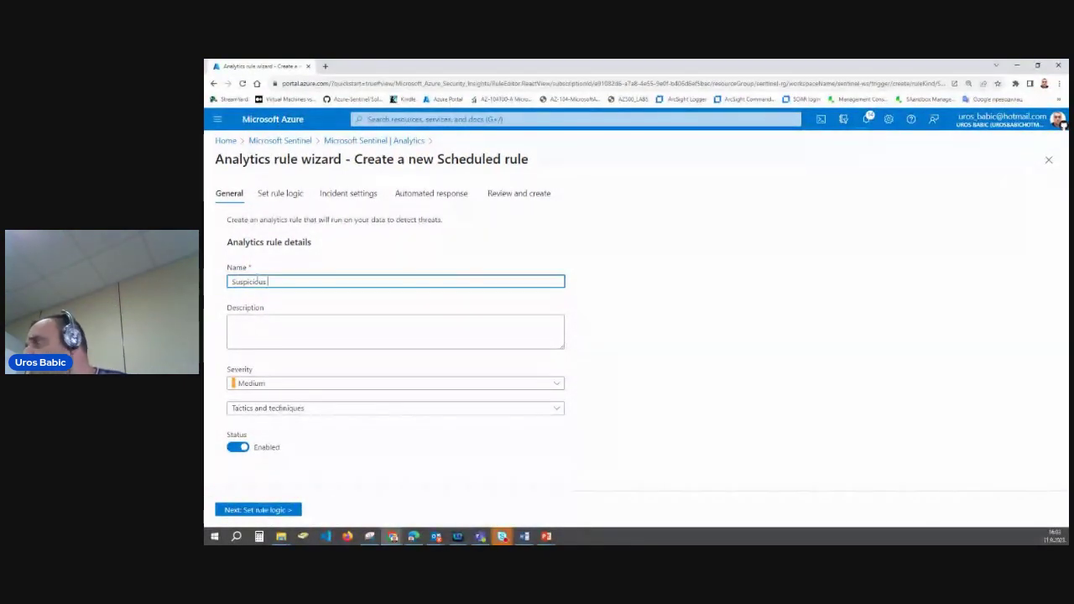
{"action": "type", "text": " Reso"}
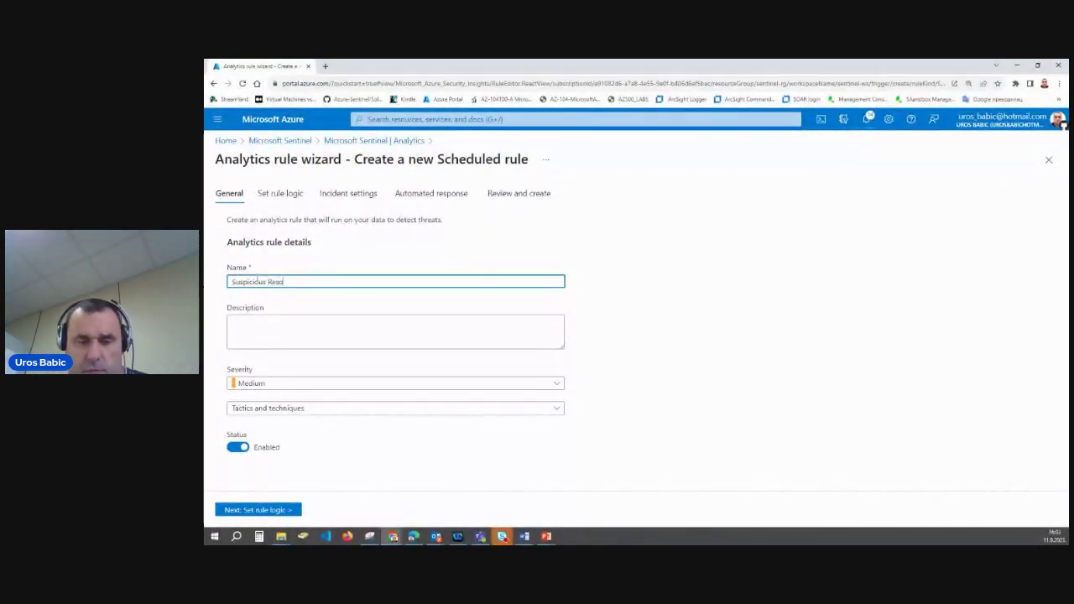
{"action": "type", "text": "urce dep"}
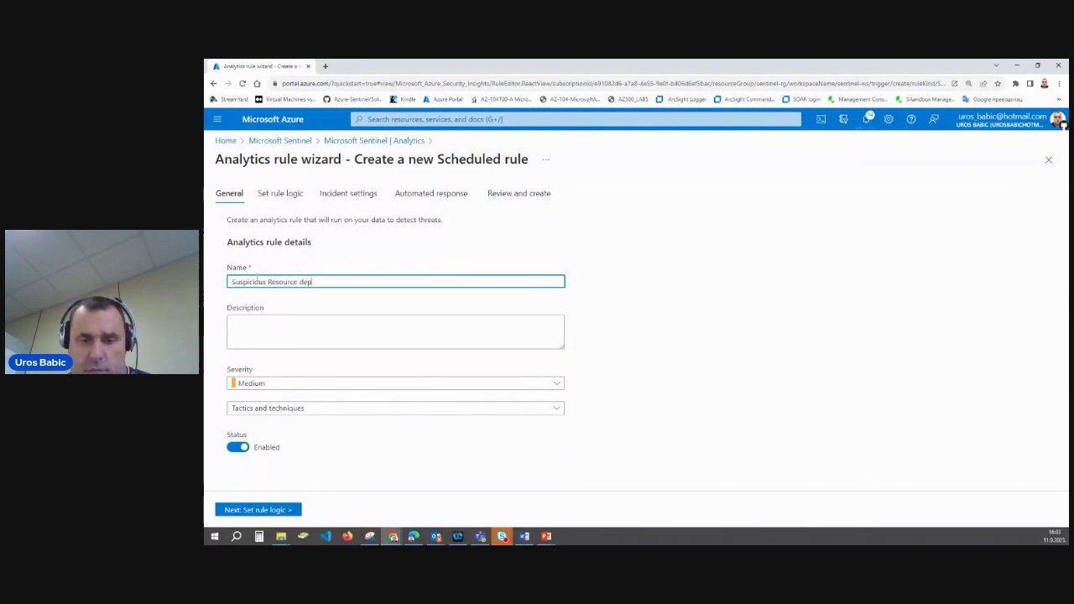
{"action": "type", "text": "lozmen"}
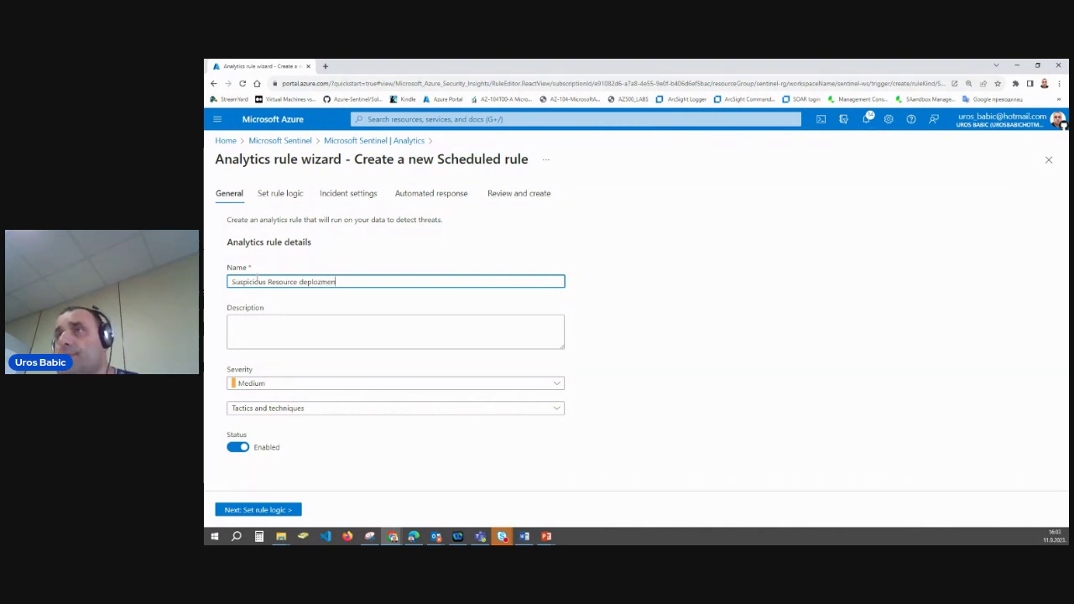
{"action": "type", "text": "yment"}
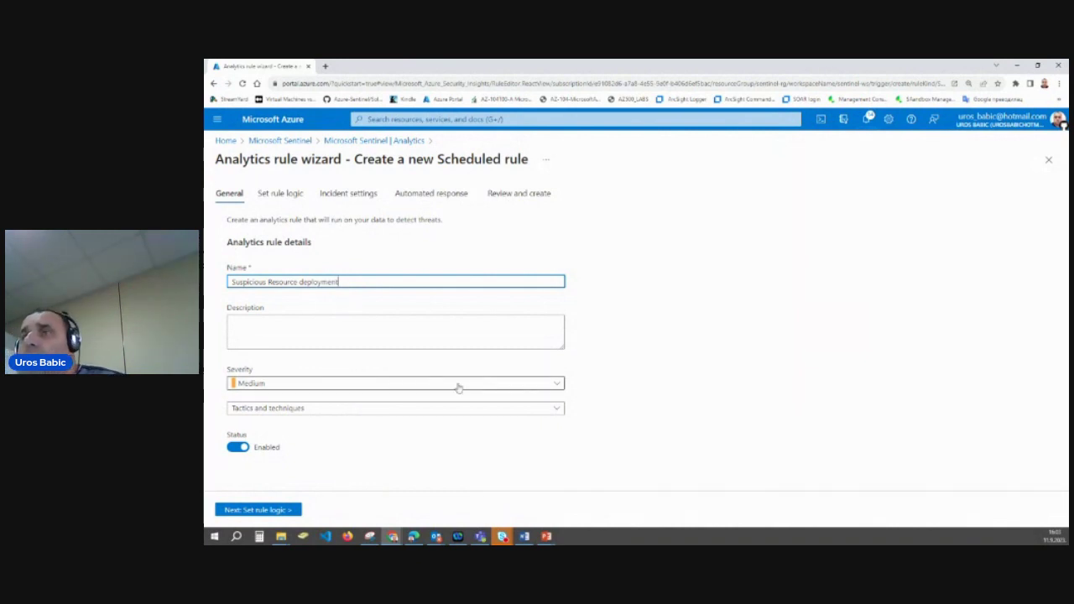
Set the rule's severity to Low and assign the Execution, Persistence and Privilege Escalation tactics
{"action": "left_click", "coordinate": [360, 382]}
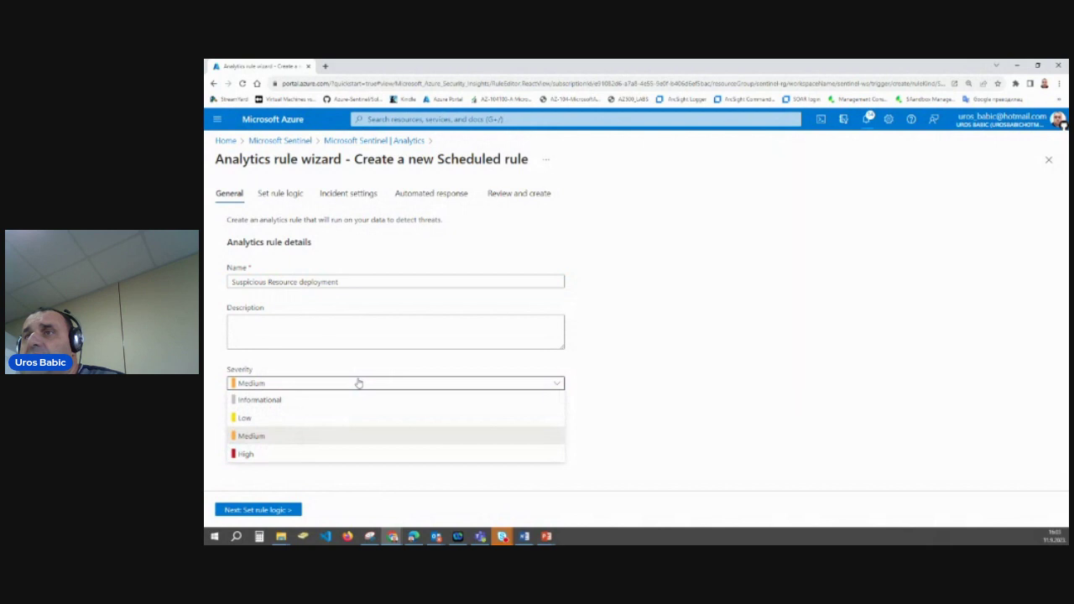
{"action": "left_click", "coordinate": [327, 418]}
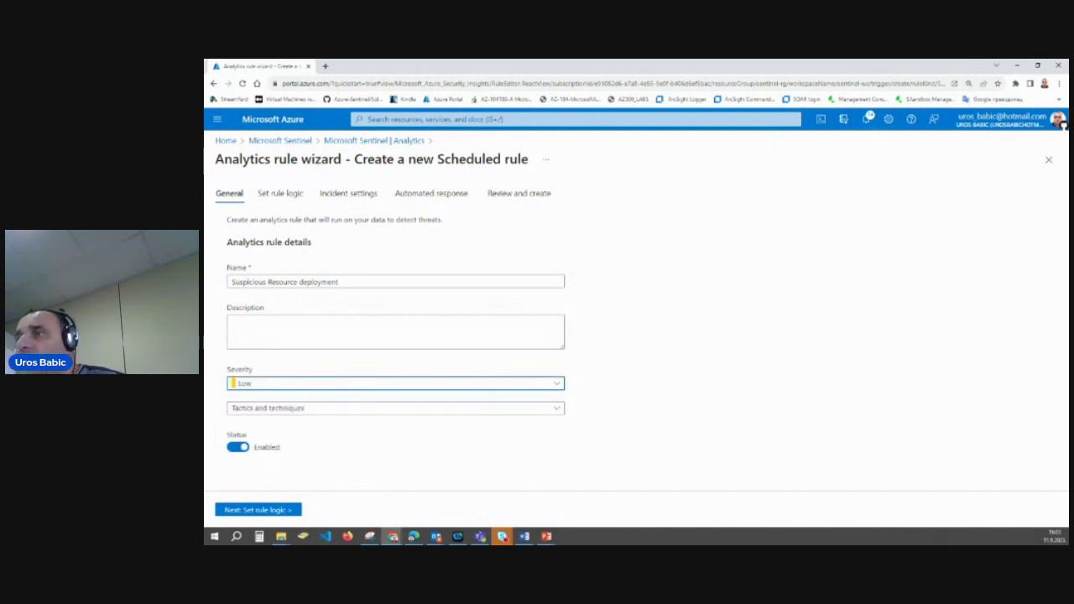
{"action": "left_click", "coordinate": [515, 412]}
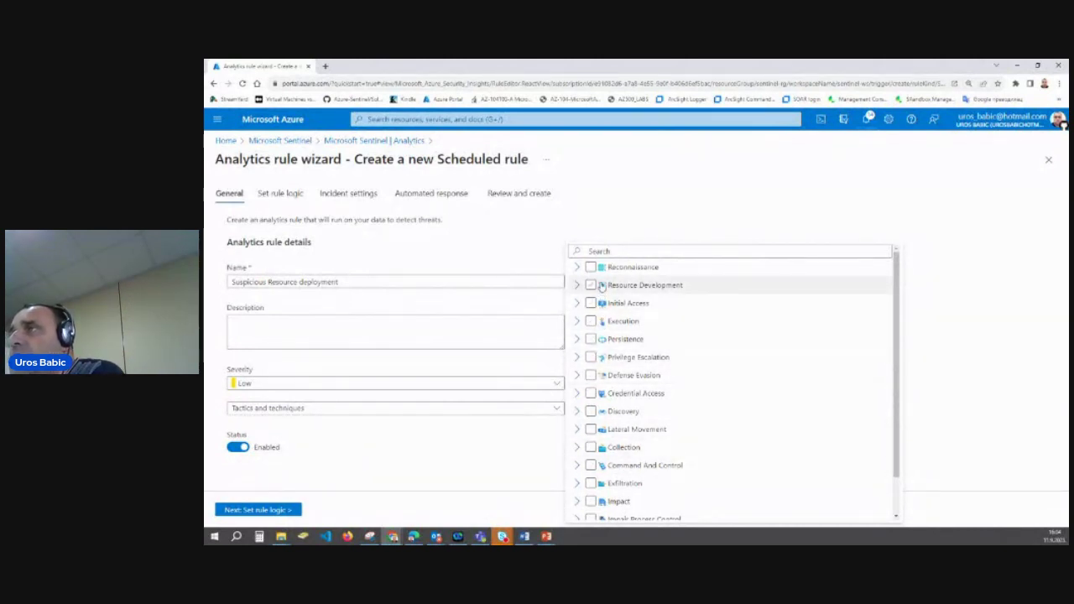
{"action": "left_click", "coordinate": [591, 320]}
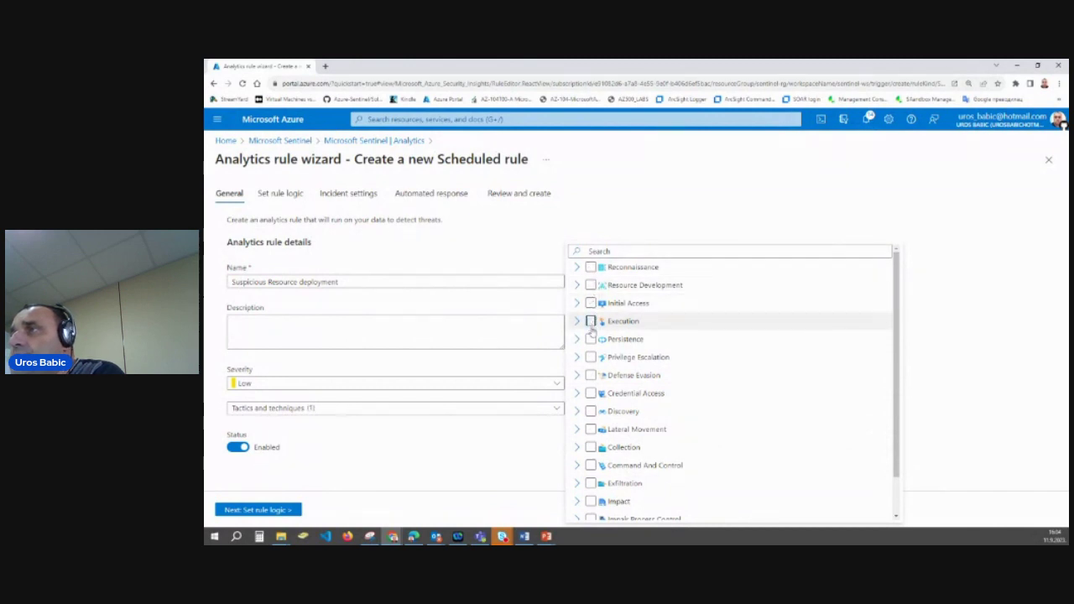
{"action": "left_click", "coordinate": [592, 358]}
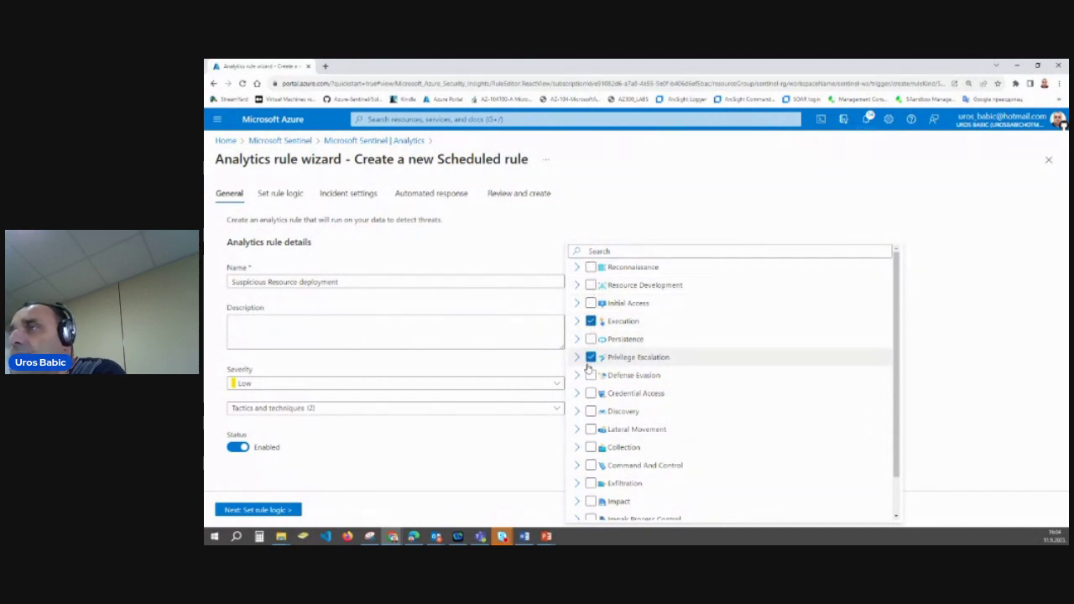
{"action": "left_click", "coordinate": [591, 339]}
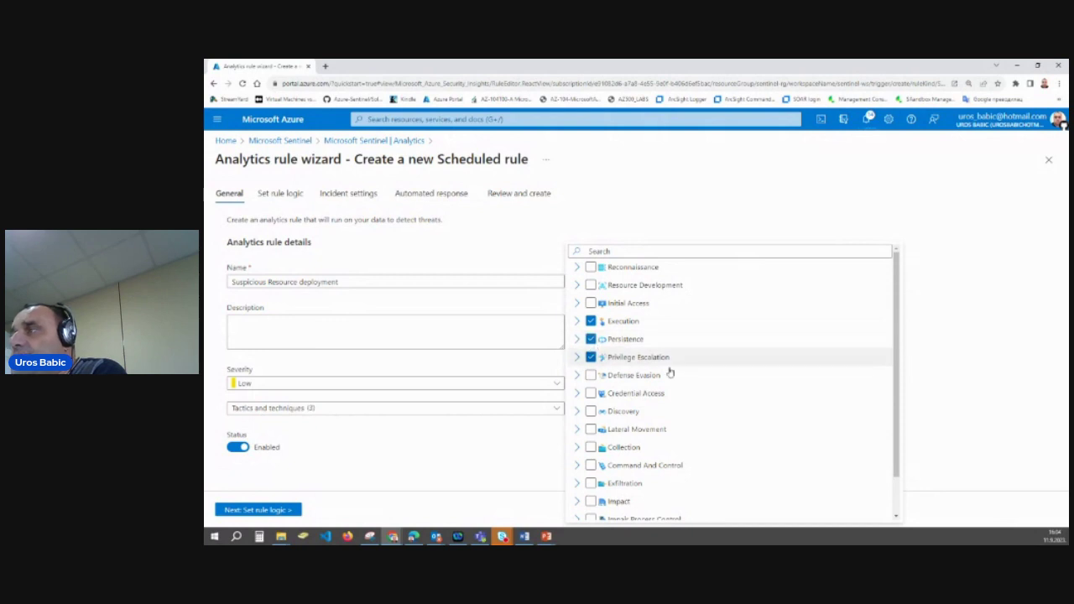
{"action": "left_click", "coordinate": [990, 392]}
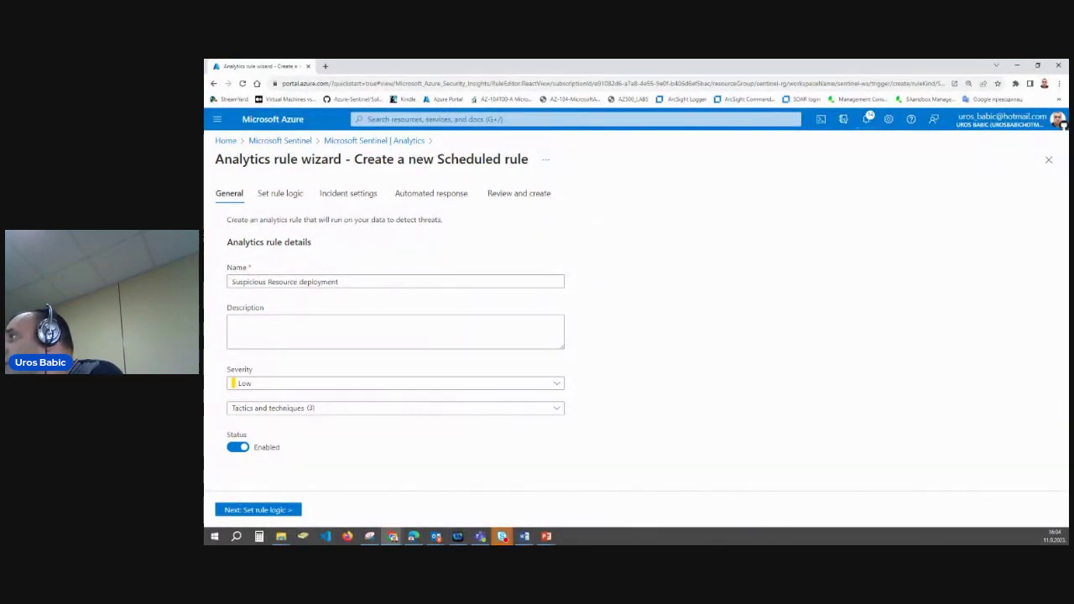
Examine the scheduled rule's logic settings, including the rule query, alert enhancement and query scheduling
{"action": "left_click", "coordinate": [280, 198]}
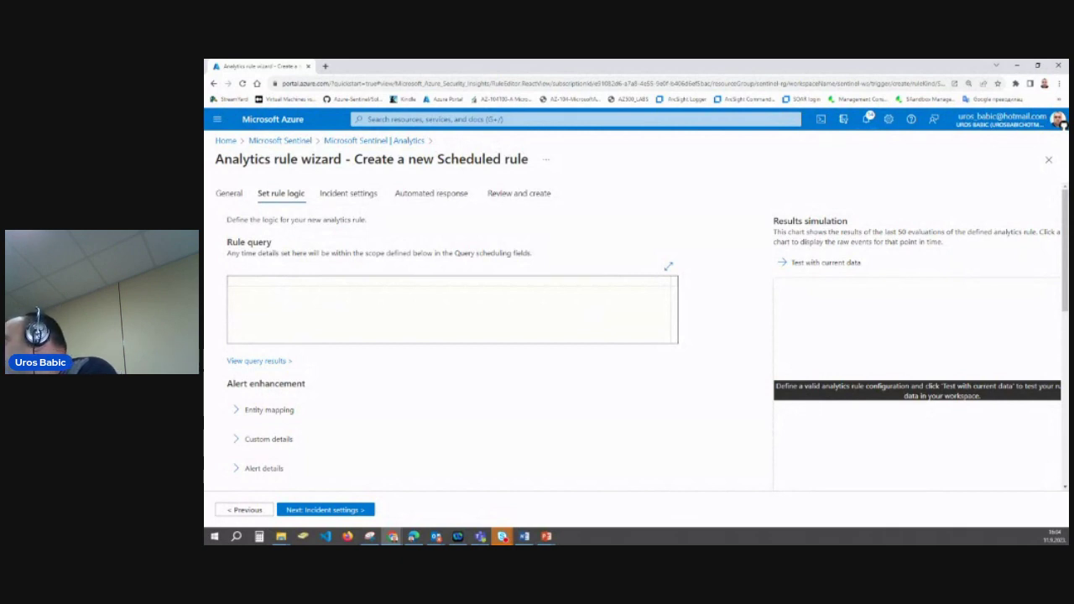
{"action": "left_click", "coordinate": [238, 413]}
{"action": "left_click", "coordinate": [238, 413]}
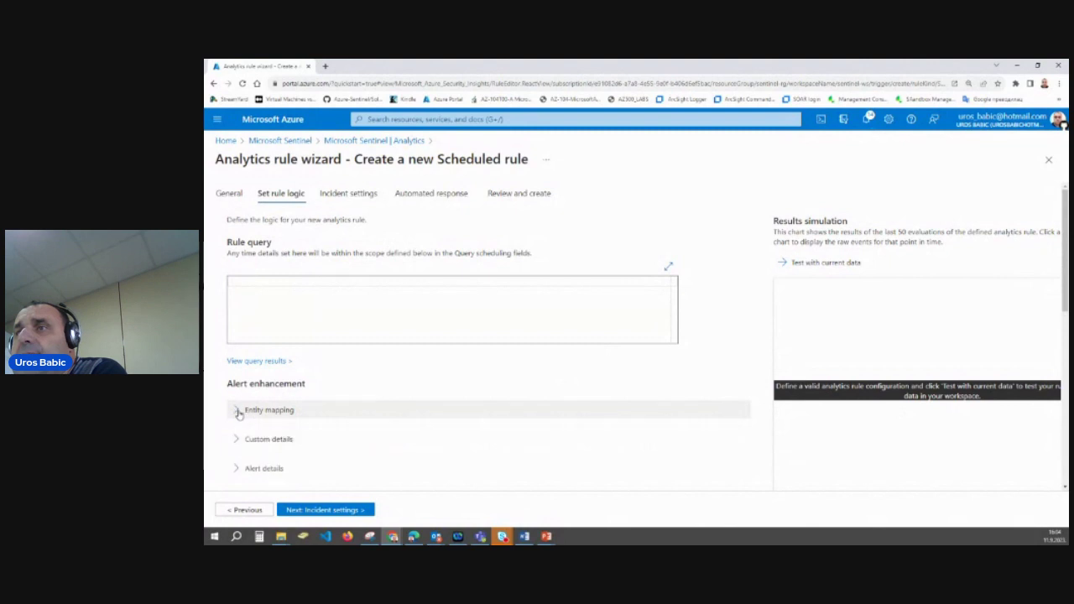
{"action": "scroll", "coordinate": [241, 417], "scroll_direction": "down", "scroll_amount": 3}
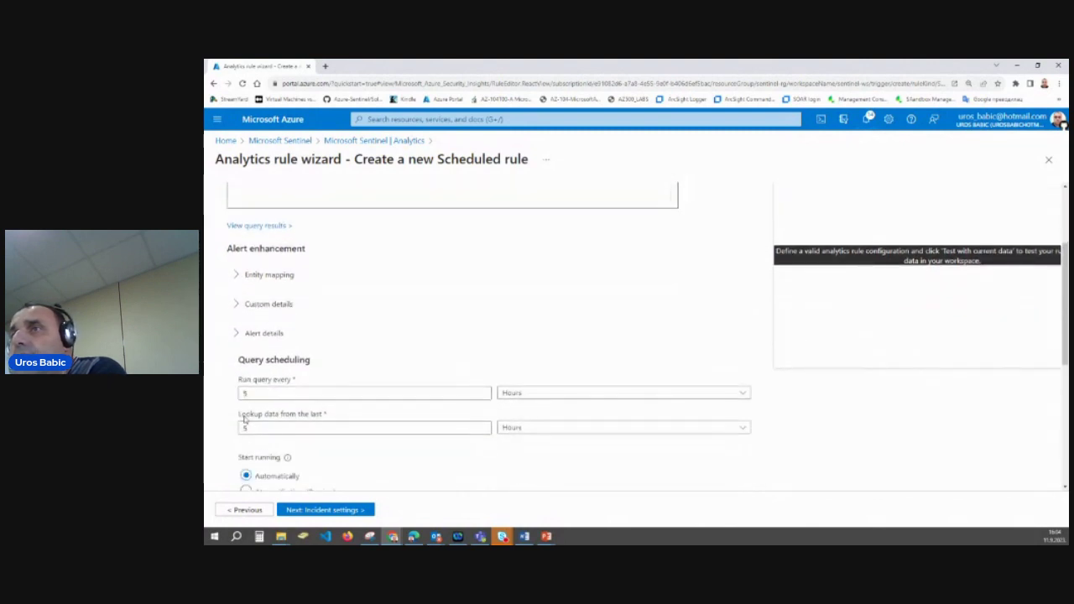
{"action": "scroll", "coordinate": [362, 378], "scroll_direction": "up", "scroll_amount": 2}
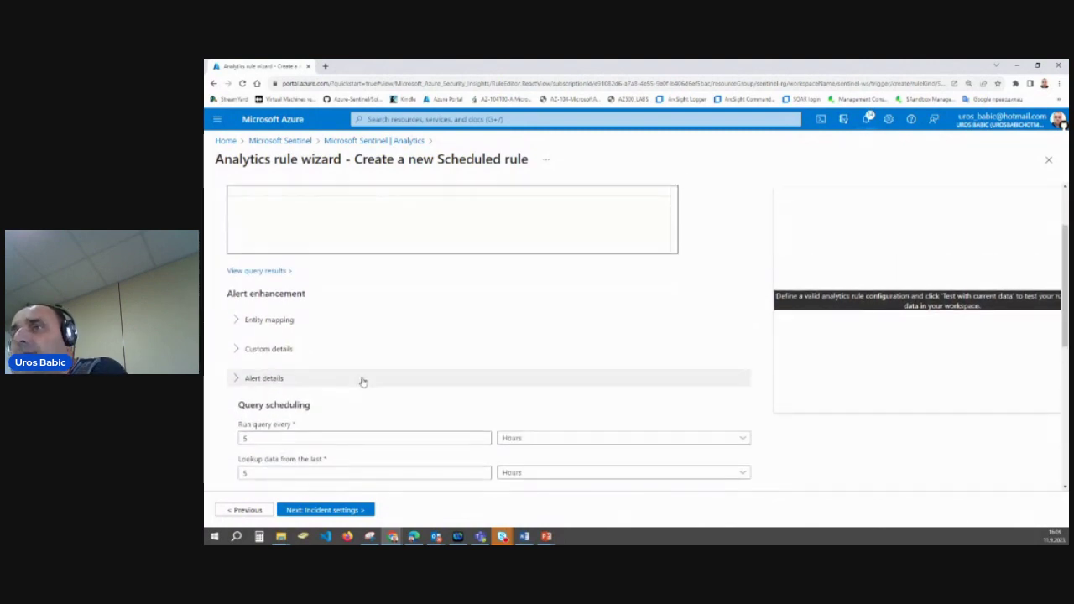
{"action": "scroll", "coordinate": [364, 386], "scroll_direction": "down", "scroll_amount": 1}
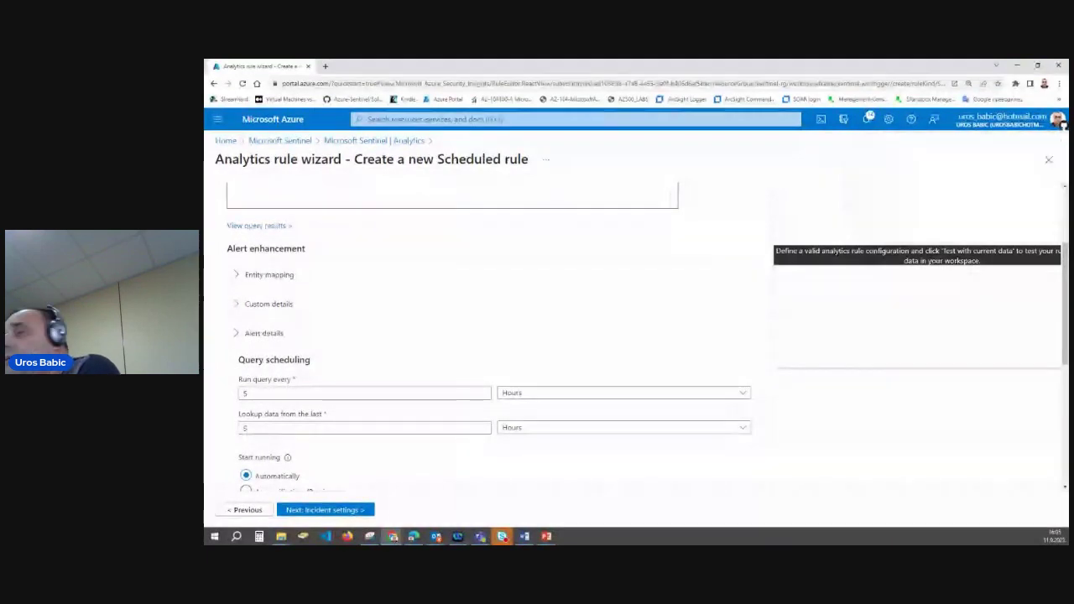
{"action": "scroll", "coordinate": [311, 321], "scroll_direction": "up", "scroll_amount": 2}
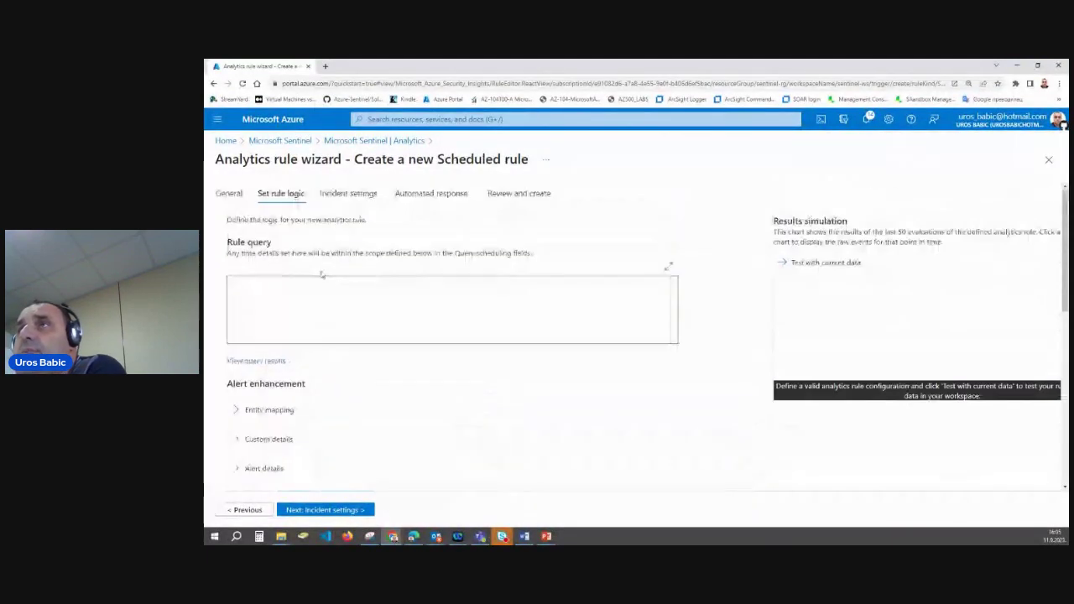
Try to validate the scheduled rule with default incident and automated response settings, and return to the analytics rule templates without saving
{"action": "left_click", "coordinate": [347, 195]}
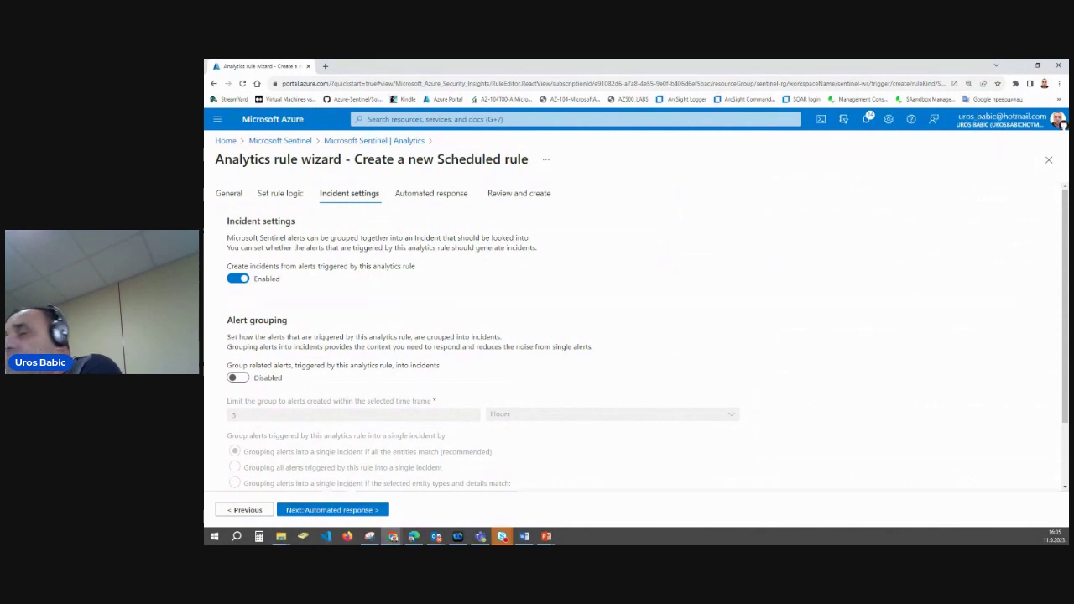
{"action": "left_click", "coordinate": [348, 512]}
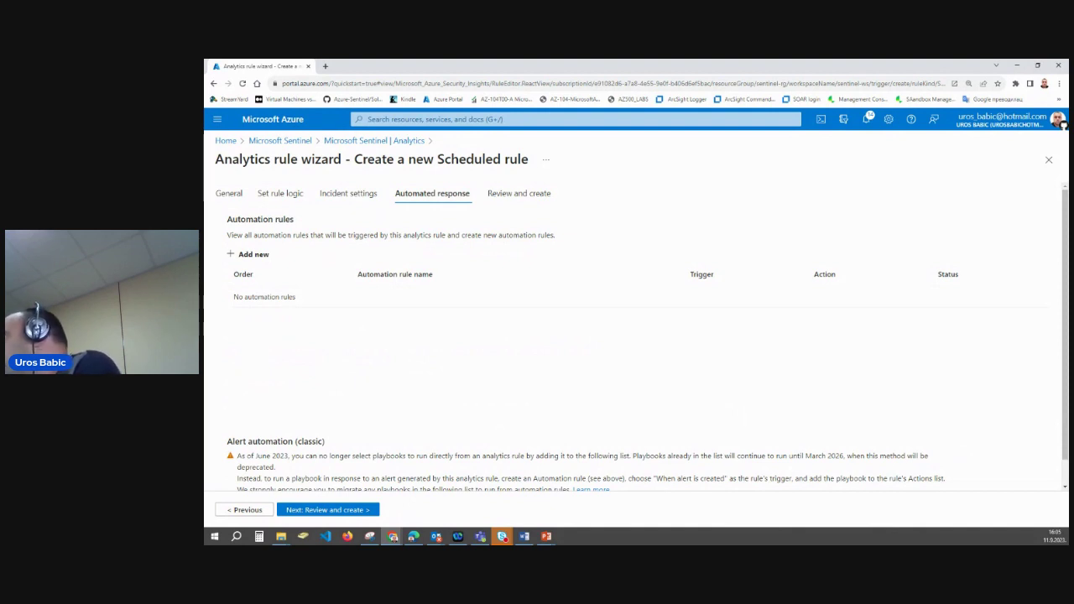
{"action": "left_click", "coordinate": [341, 511]}
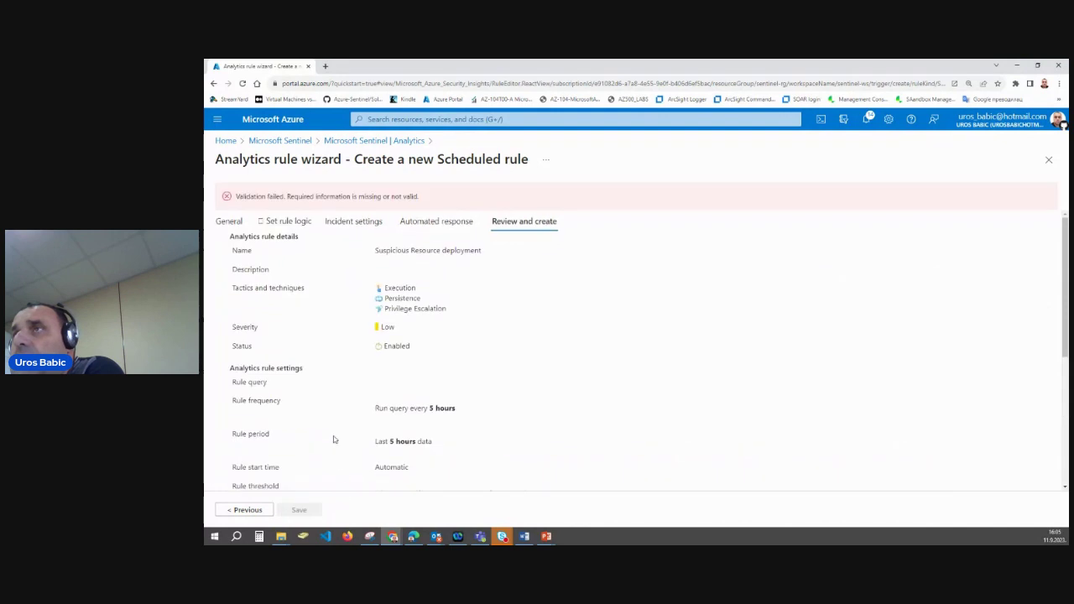
{"action": "left_click", "coordinate": [280, 222]}
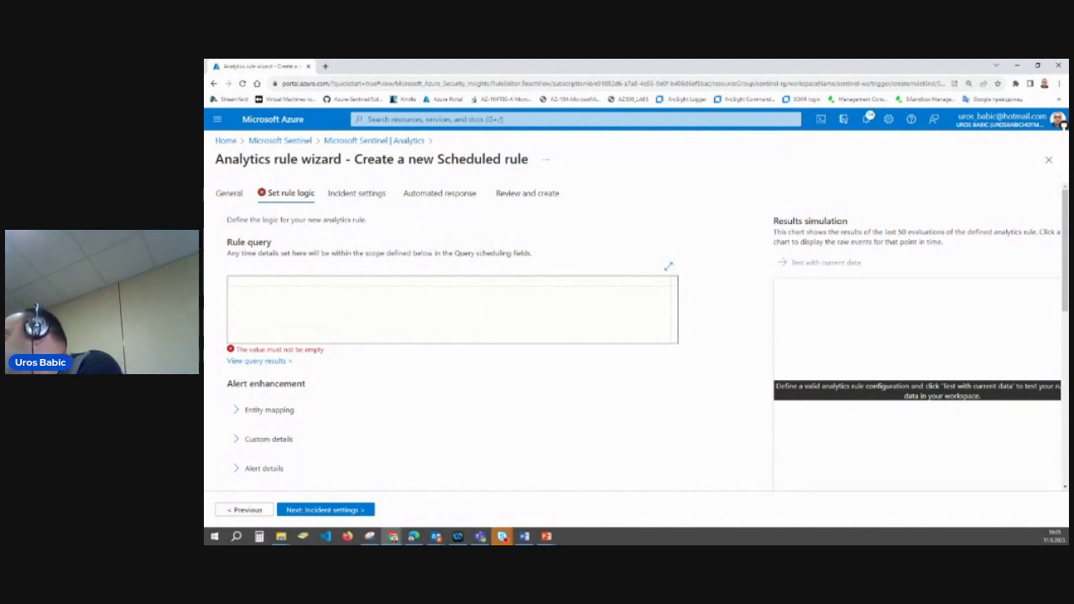
{"action": "left_click", "coordinate": [230, 194]}
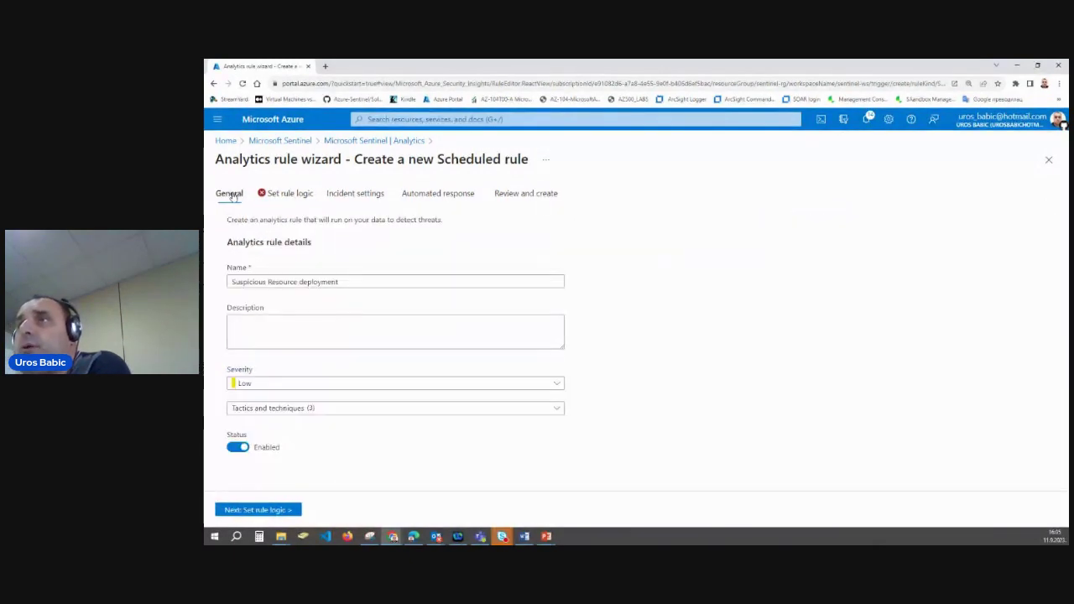
{"action": "left_click", "coordinate": [347, 141]}
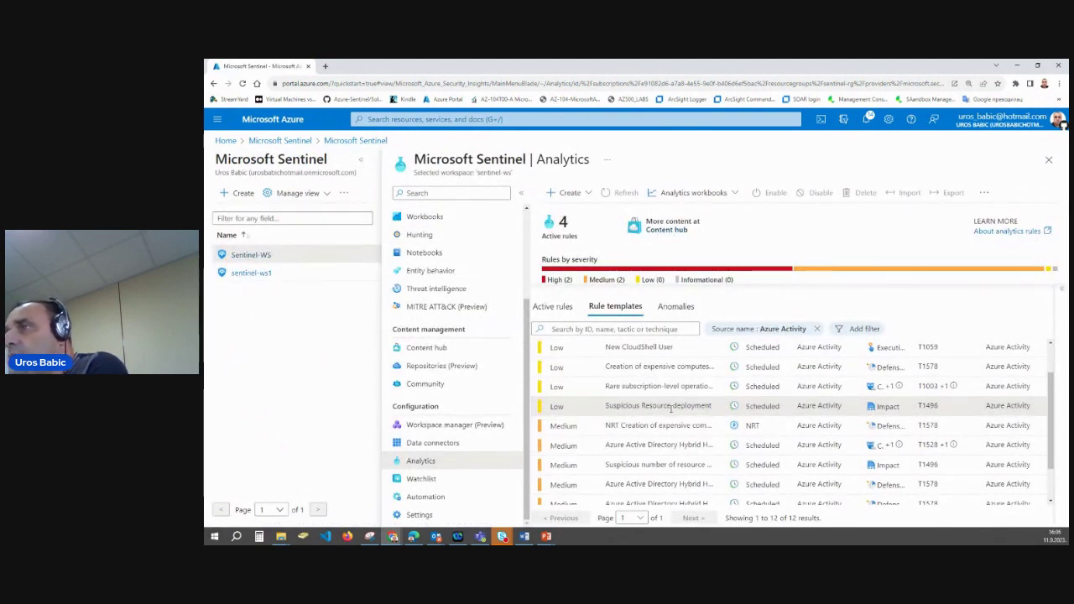
Look over the rule templates' available filters and the anomaly rules, and return to the rule templates
{"action": "scroll", "coordinate": [669, 409], "scroll_direction": "up", "scroll_amount": 3}
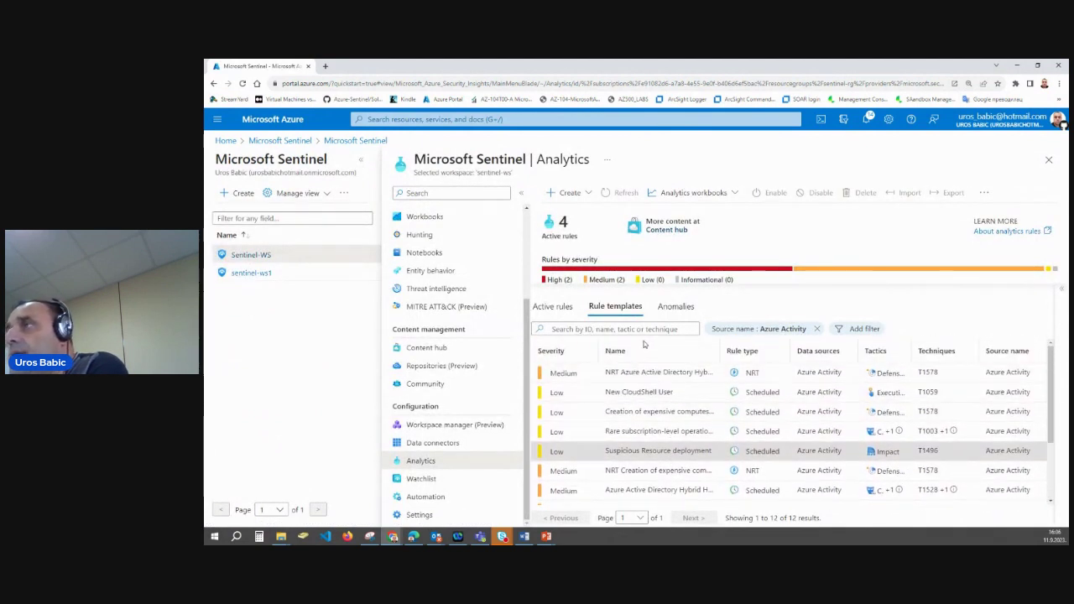
{"action": "left_click", "coordinate": [857, 330]}
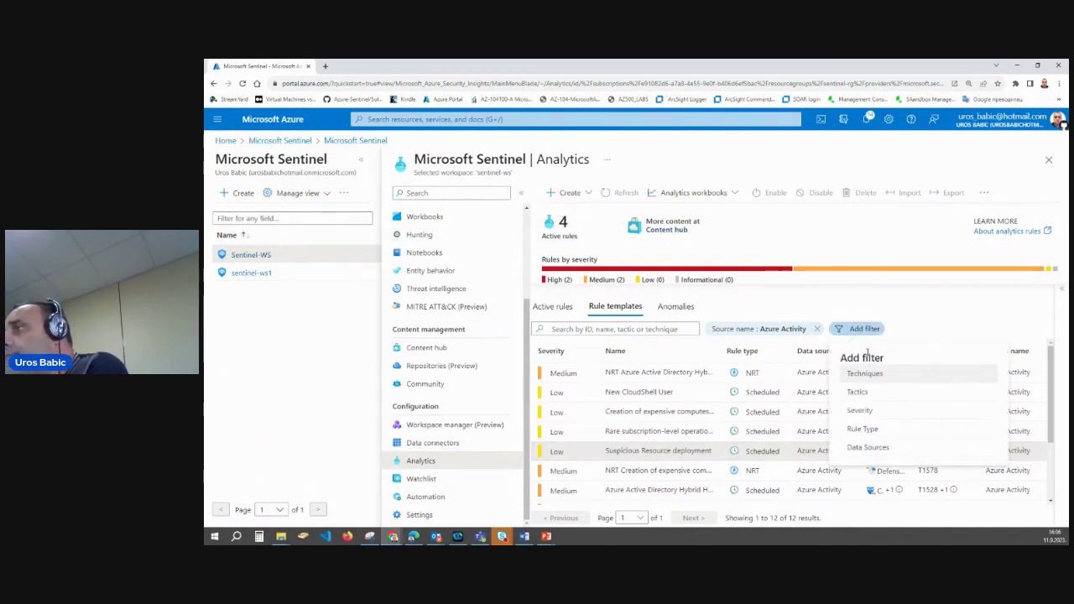
{"action": "left_click", "coordinate": [913, 319]}
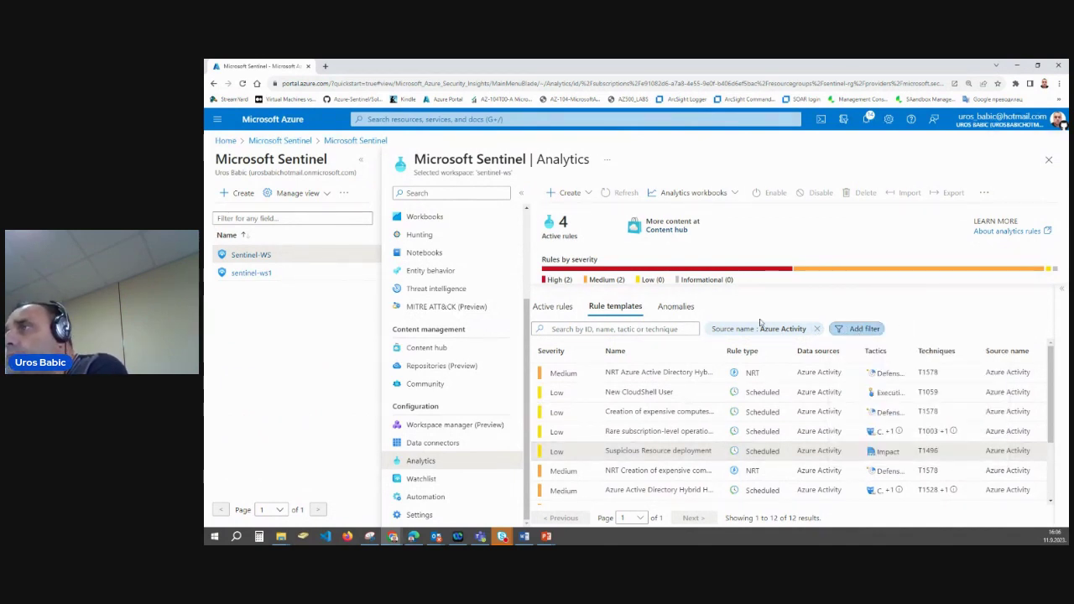
{"action": "left_click", "coordinate": [684, 311]}
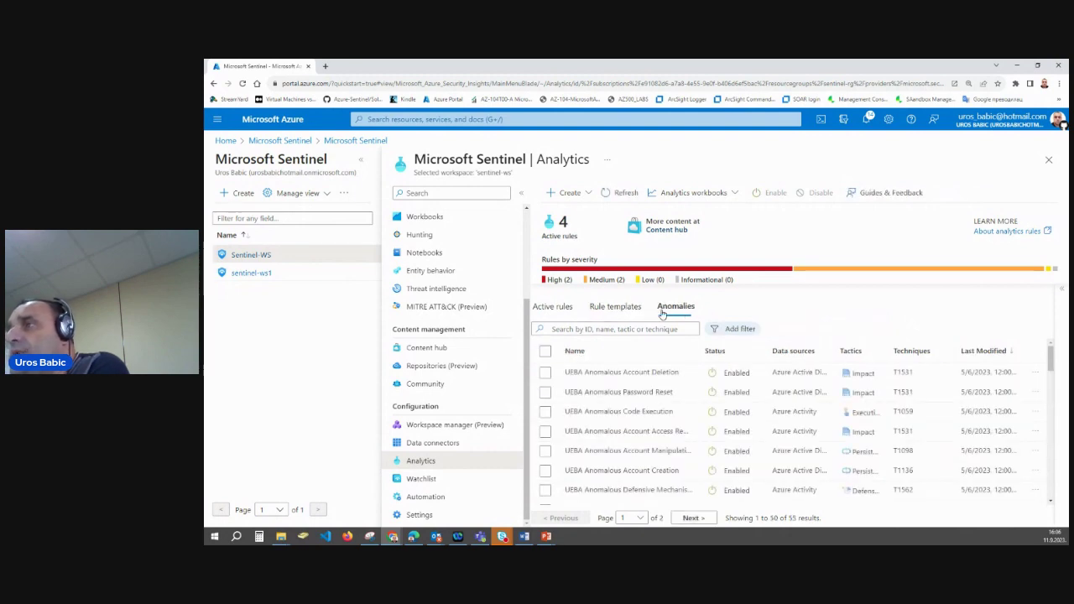
{"action": "left_click", "coordinate": [634, 313]}
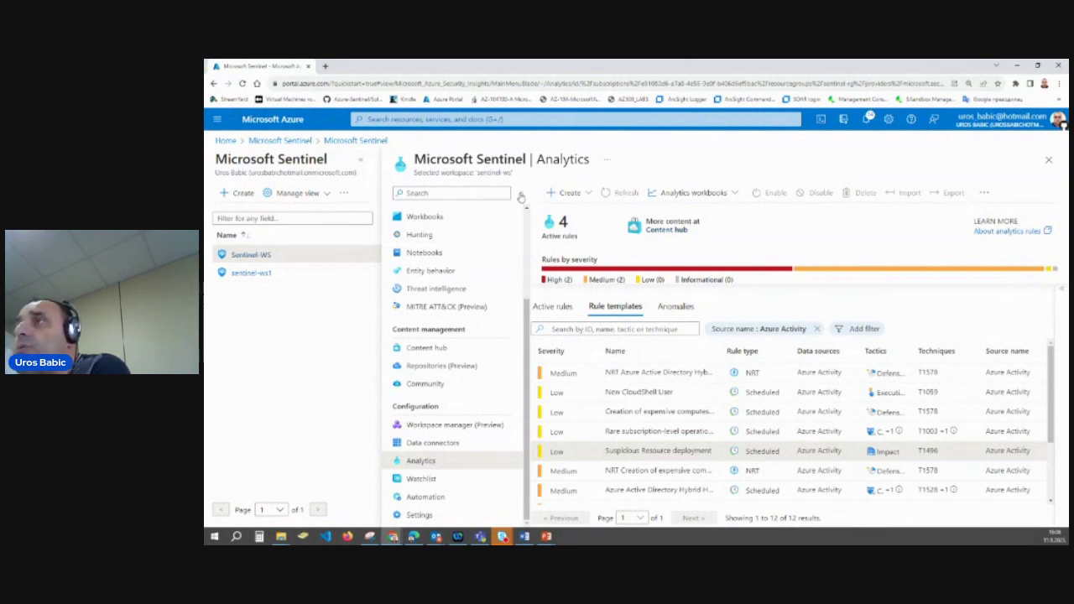
Start a new Microsoft incident creation rule and name it "Defender for Cloud- only Medium and High Alerts"
{"action": "left_click", "coordinate": [570, 193]}
{"action": "left_click", "coordinate": [578, 254]}
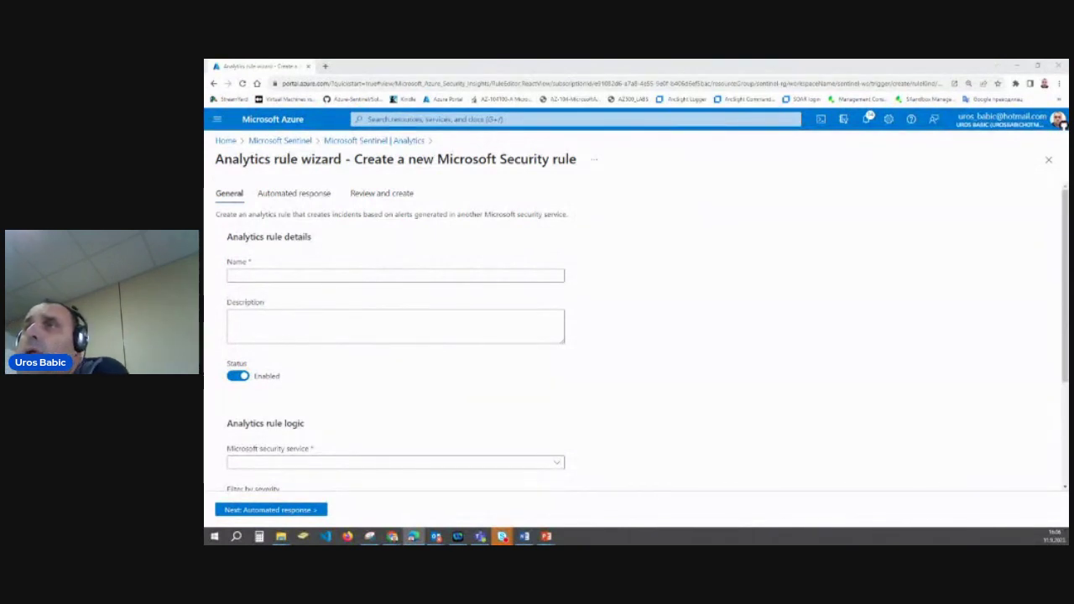
{"action": "left_click", "coordinate": [264, 276]}
{"action": "right_click", "coordinate": [265, 278]}
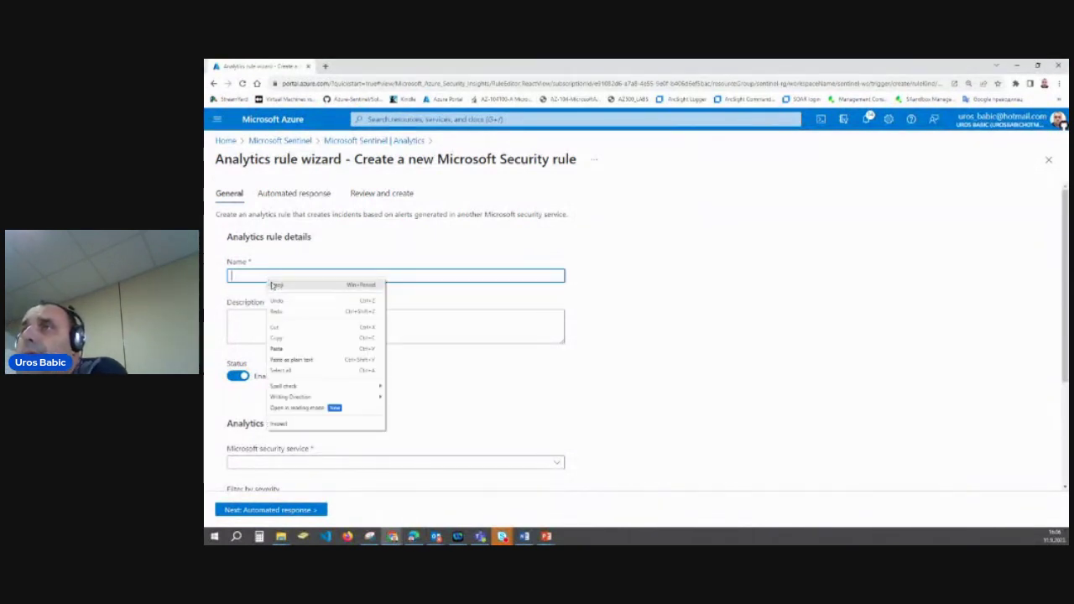
{"action": "left_click", "coordinate": [302, 349]}
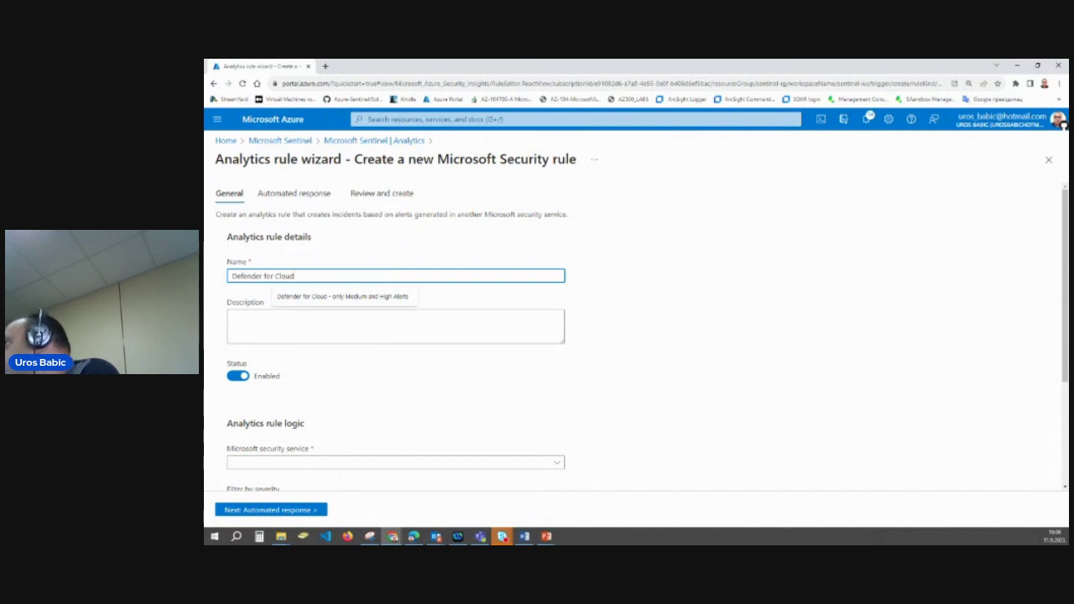
{"action": "key", "text": "alt+Tab"}
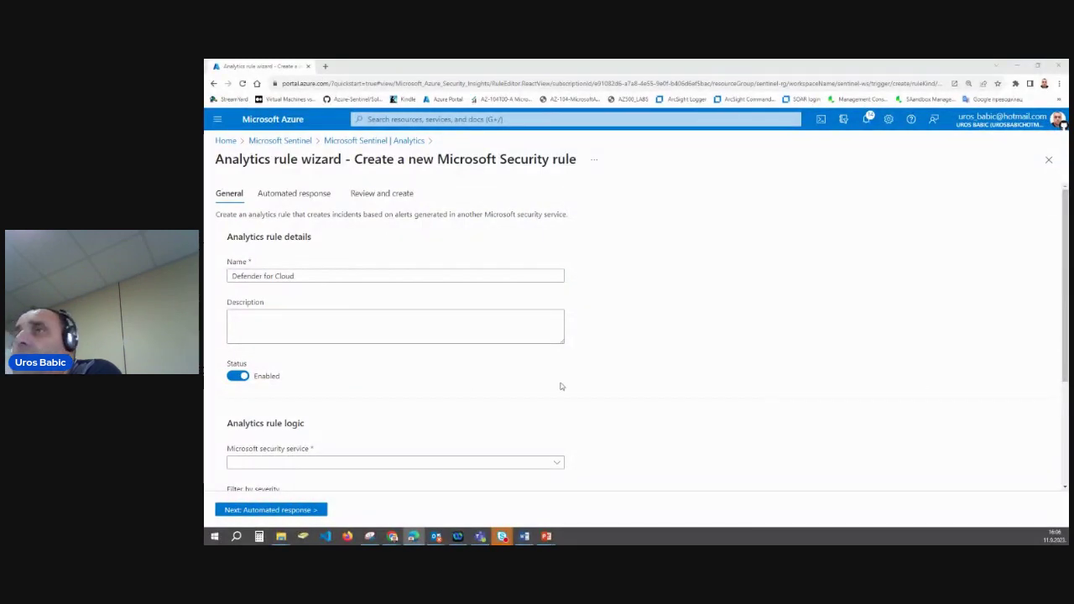
{"action": "right_click", "coordinate": [305, 280]}
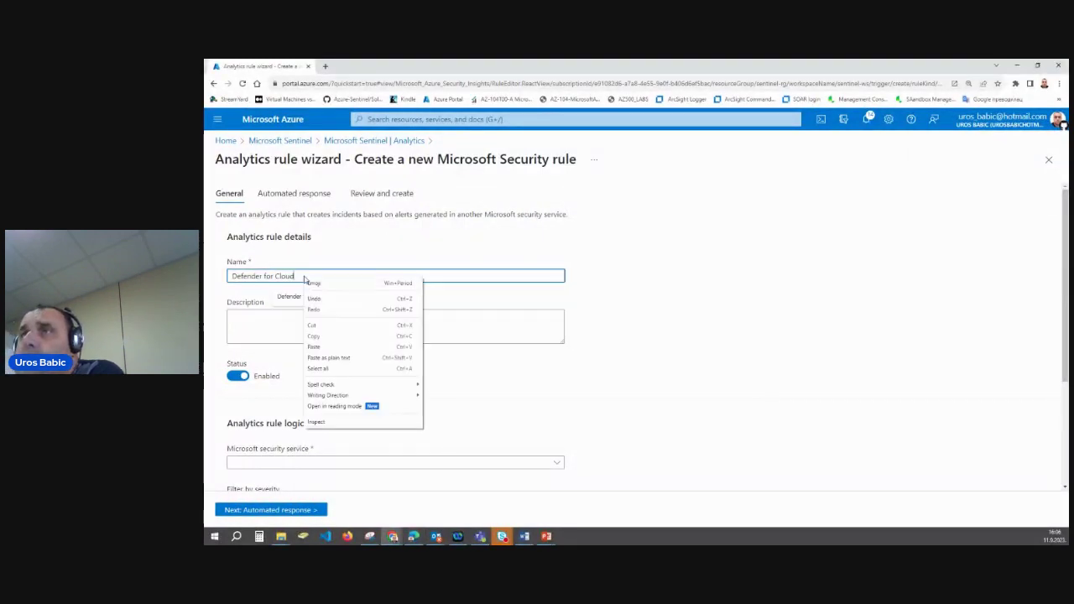
{"action": "left_click", "coordinate": [315, 345]}
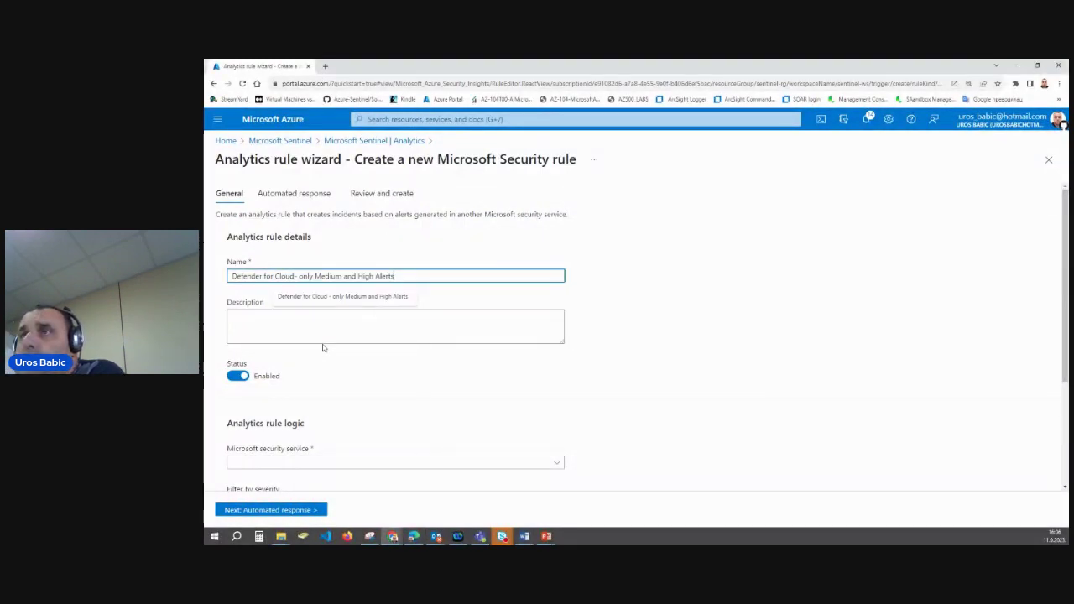
{"action": "left_click", "coordinate": [295, 275]}
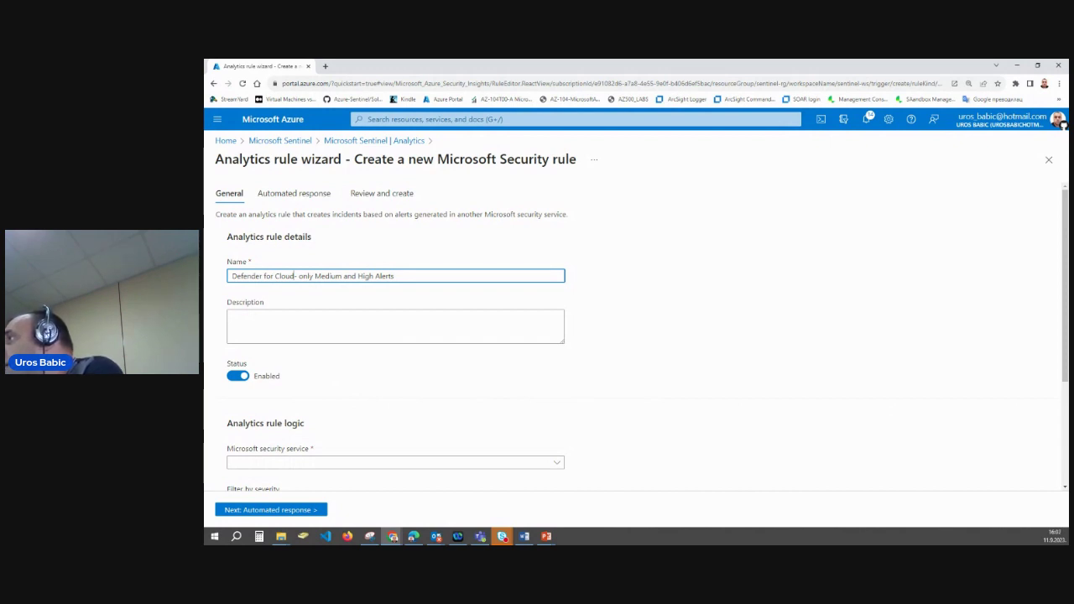
Set the rule's security service to Microsoft Defender for Cloud and its custom severity filter to Medium and High
{"action": "scroll", "coordinate": [730, 339], "scroll_direction": "down", "scroll_amount": 1}
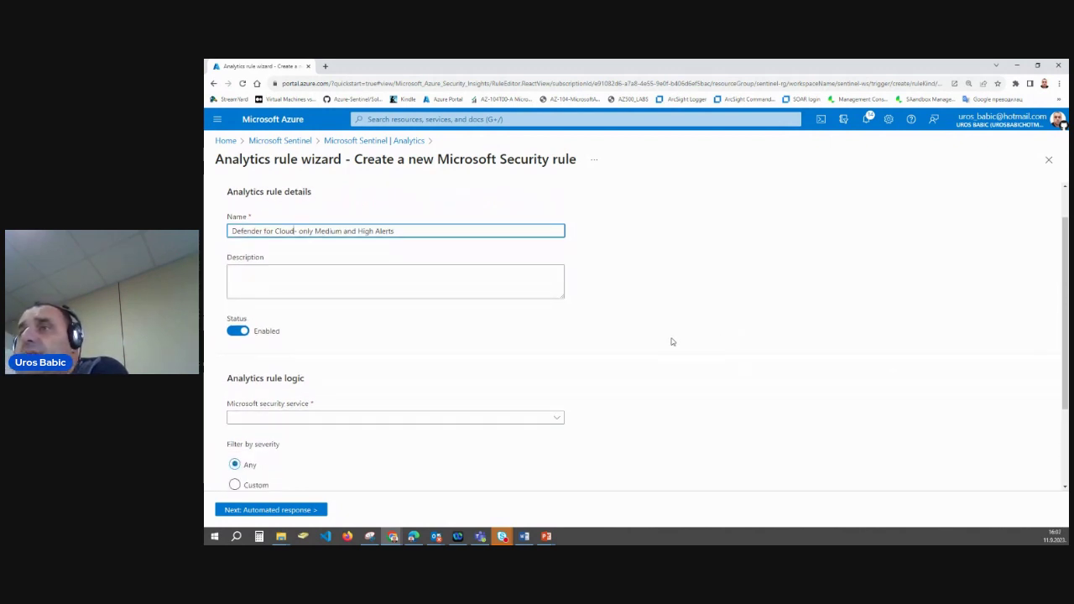
{"action": "left_click", "coordinate": [422, 417]}
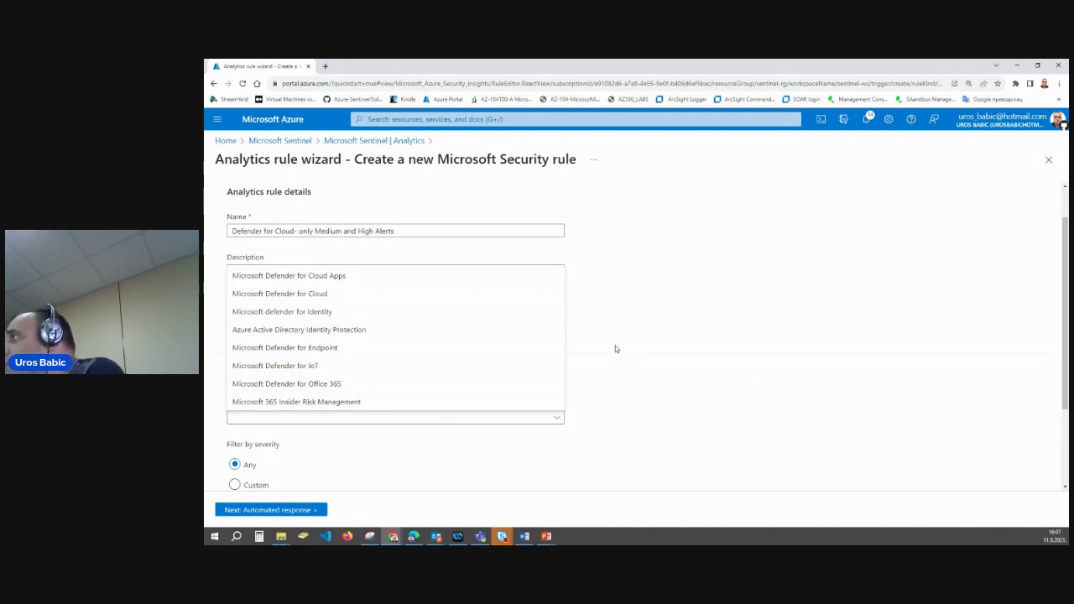
{"action": "left_click", "coordinate": [368, 294]}
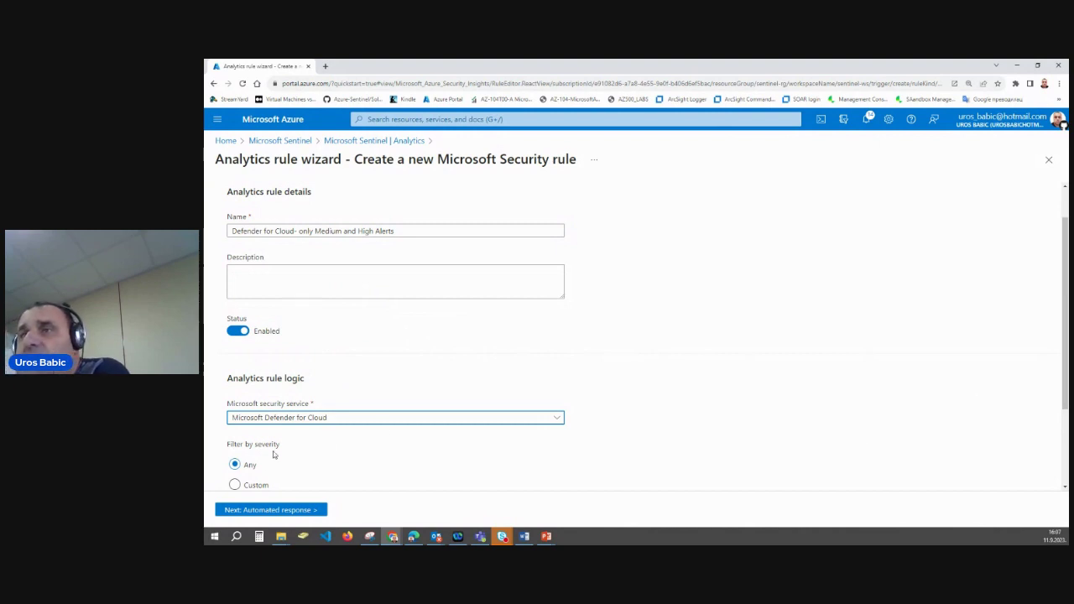
{"action": "scroll", "coordinate": [278, 431], "scroll_direction": "down", "scroll_amount": 1}
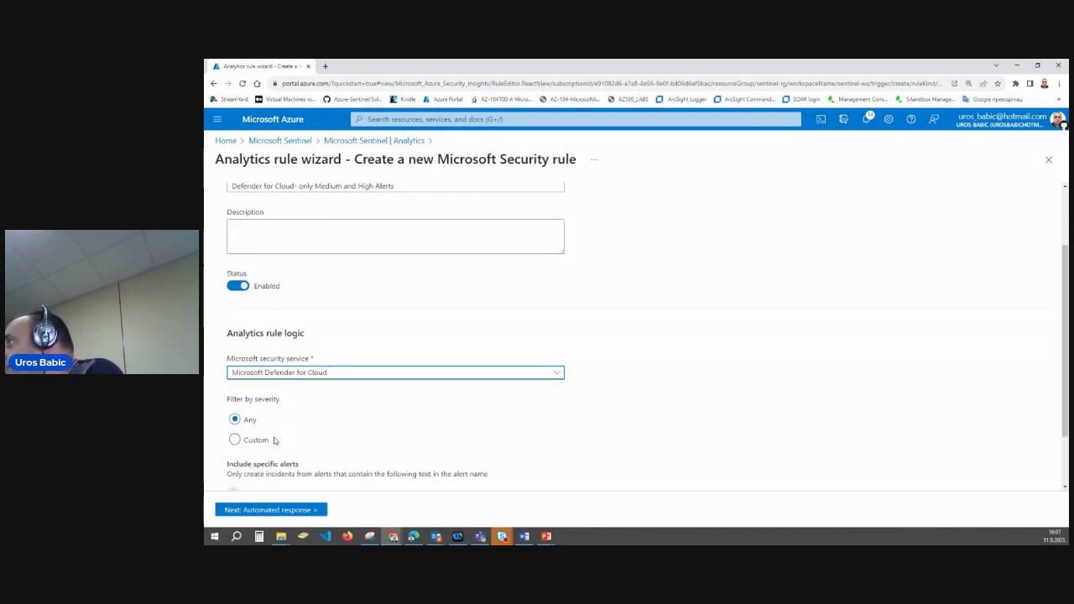
{"action": "left_click", "coordinate": [258, 441]}
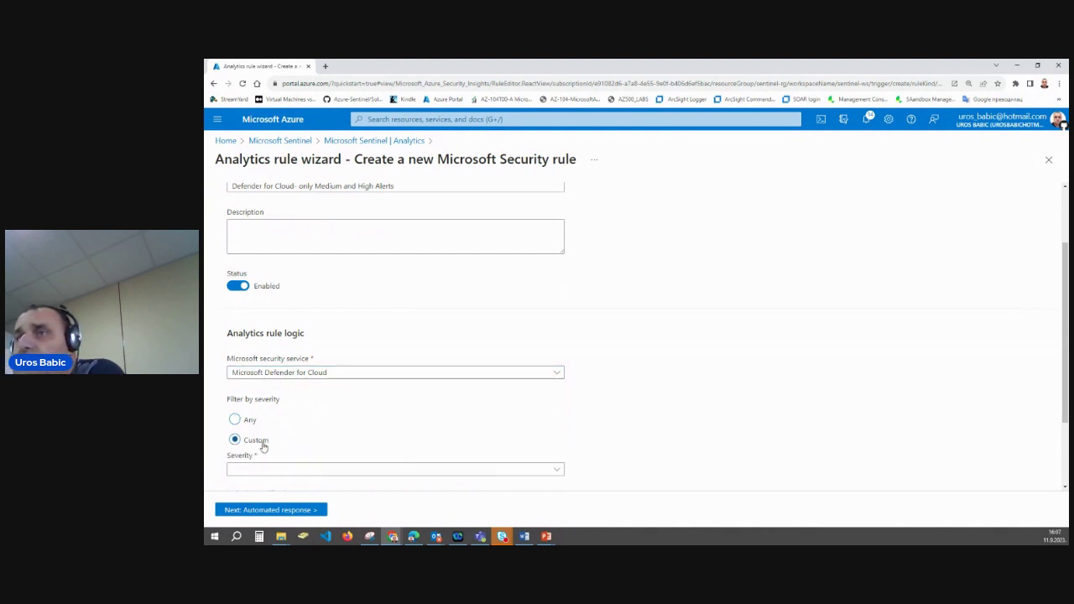
{"action": "scroll", "coordinate": [262, 440], "scroll_direction": "down", "scroll_amount": 1}
{"action": "left_click", "coordinate": [266, 427]}
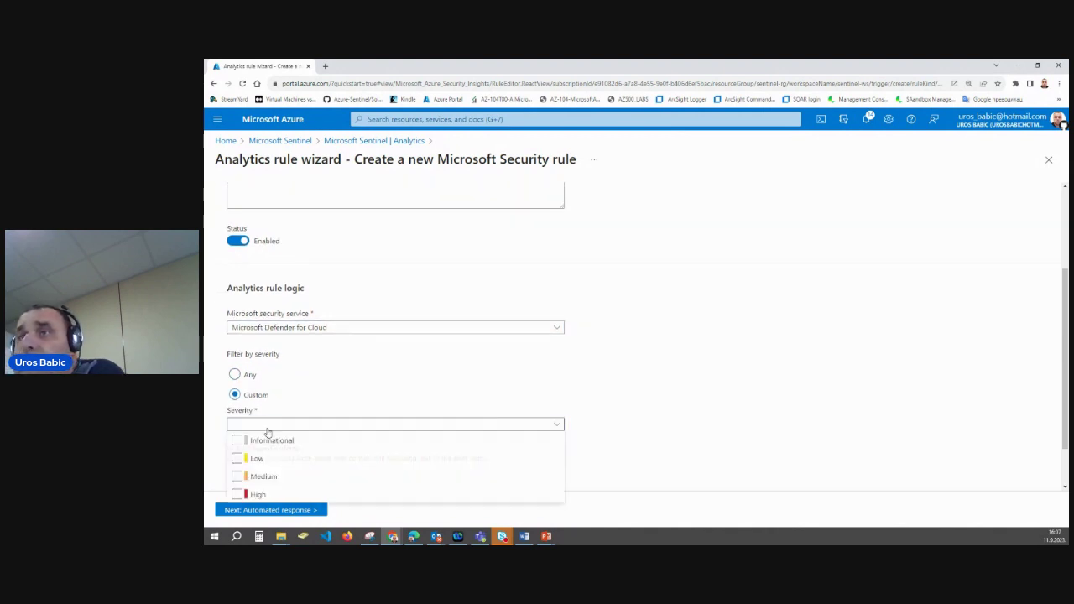
{"action": "left_click", "coordinate": [266, 477]}
{"action": "left_click", "coordinate": [259, 495]}
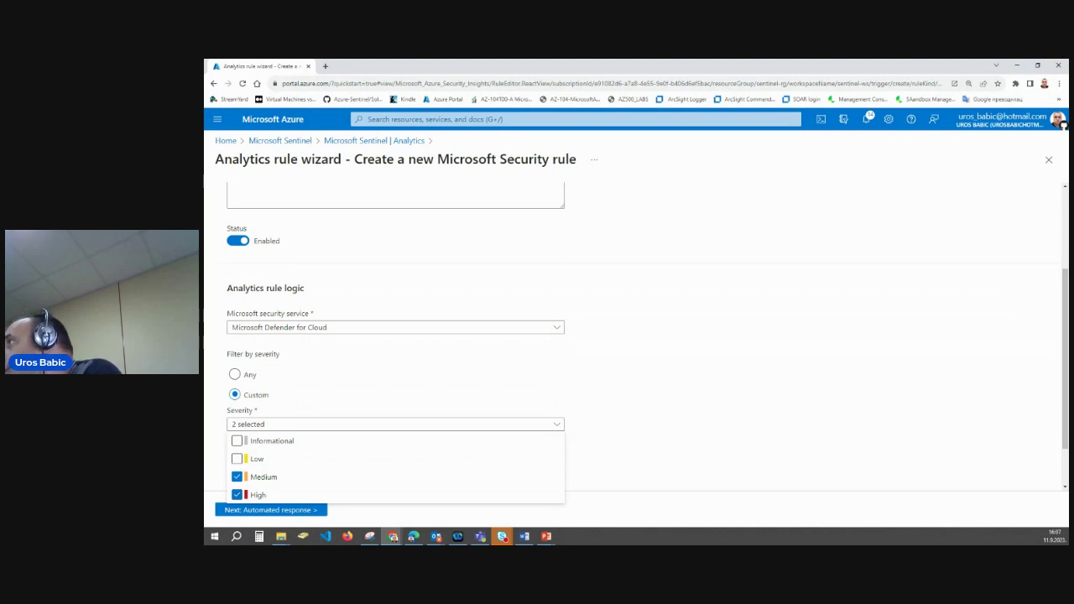
Leave the automated response without automation rules, review the Microsoft Security rule and save it
{"action": "left_click", "coordinate": [311, 509]}
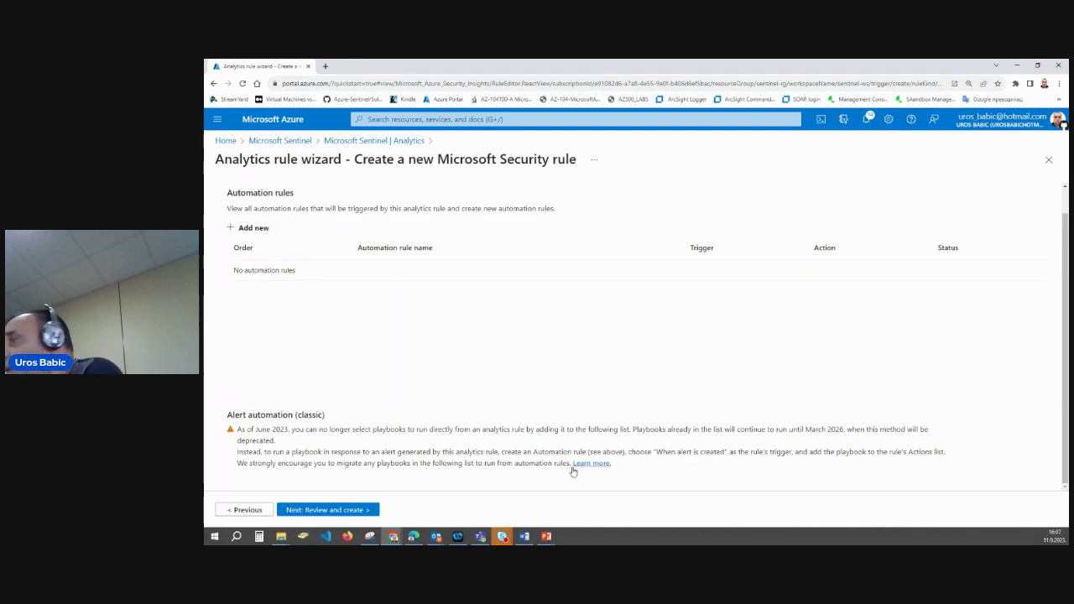
{"action": "left_click", "coordinate": [350, 511]}
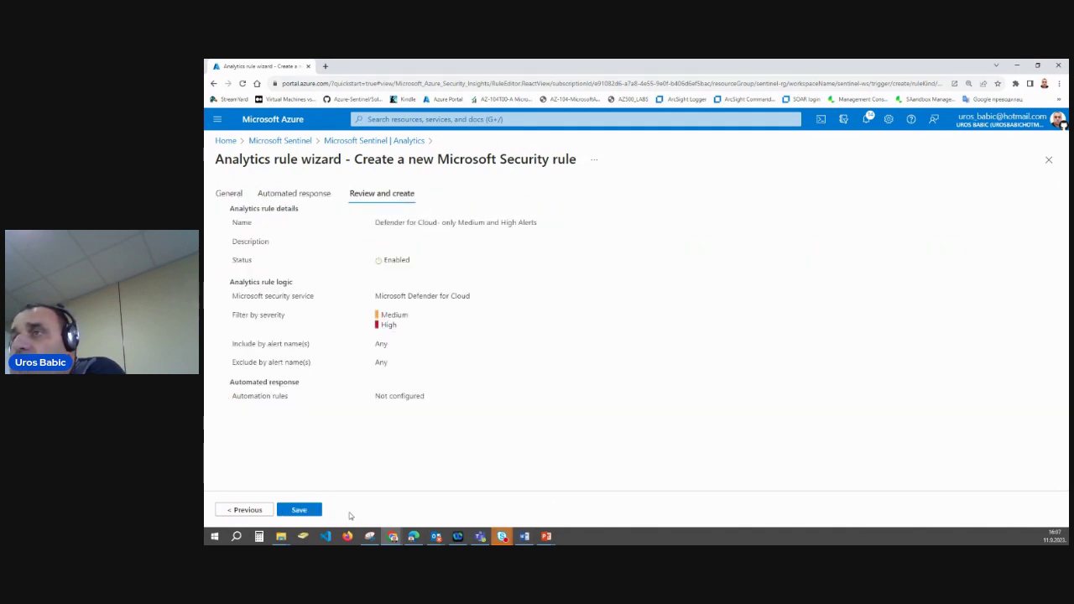
{"action": "left_click", "coordinate": [304, 511]}
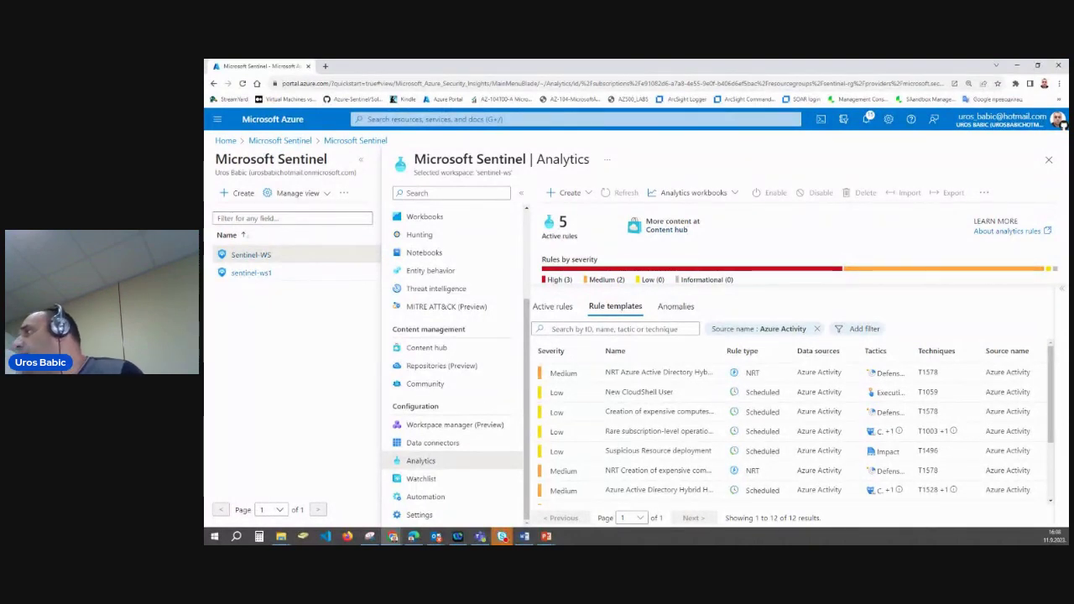
Run the log query "OfficeActivity_CL | distinct Operation_s" over the last 24 hours in the Sentinel workspace
{"action": "scroll", "coordinate": [444, 294], "scroll_direction": "up", "scroll_amount": 1}
{"action": "scroll", "coordinate": [442, 307], "scroll_direction": "up", "scroll_amount": 1}
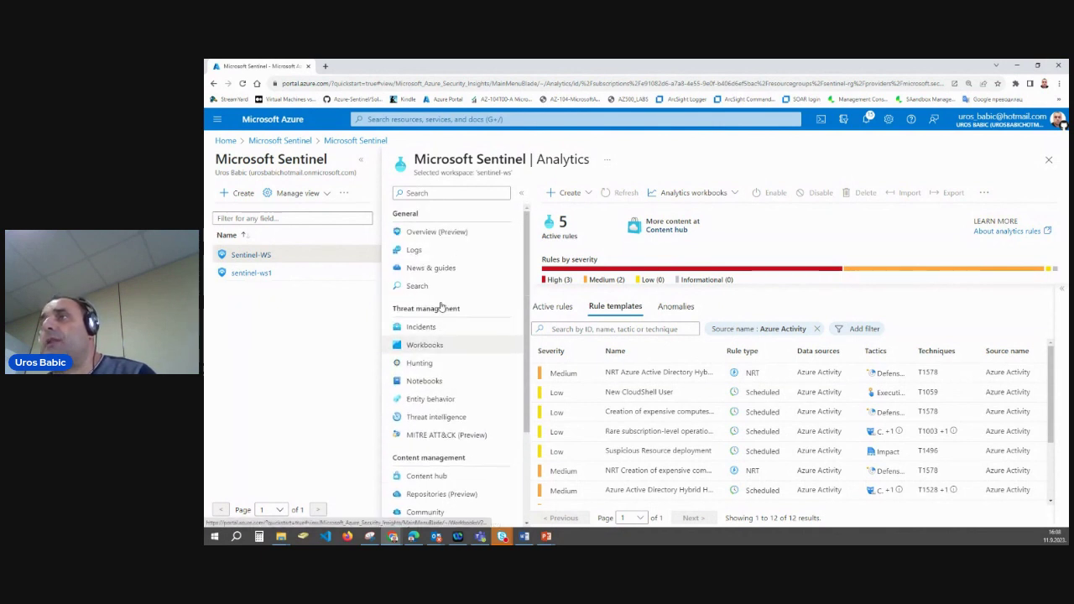
{"action": "left_click", "coordinate": [419, 249]}
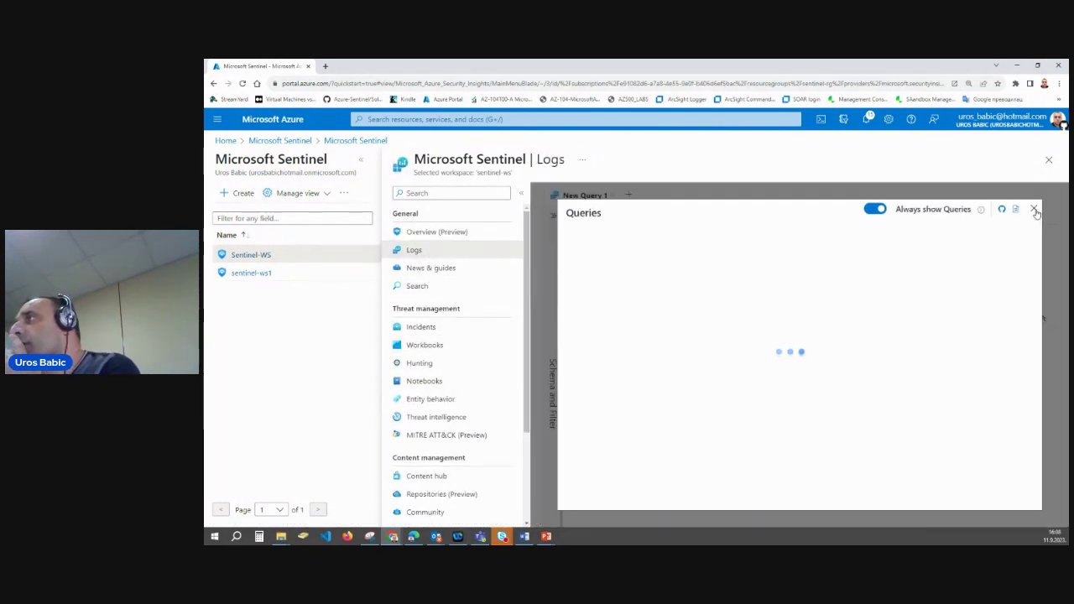
{"action": "left_click", "coordinate": [1034, 209]}
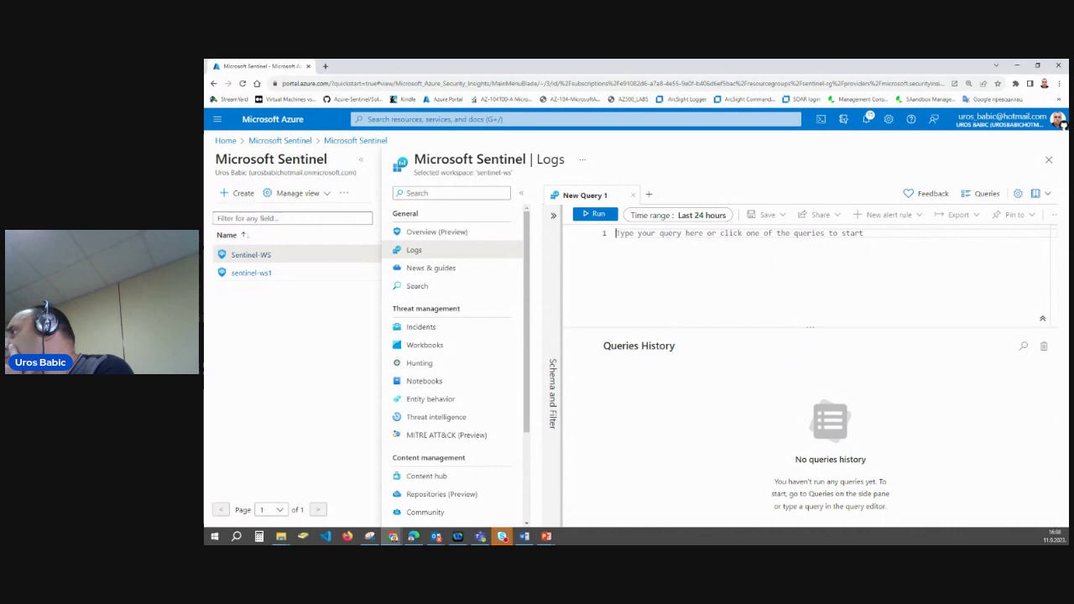
{"action": "right_click", "coordinate": [632, 234]}
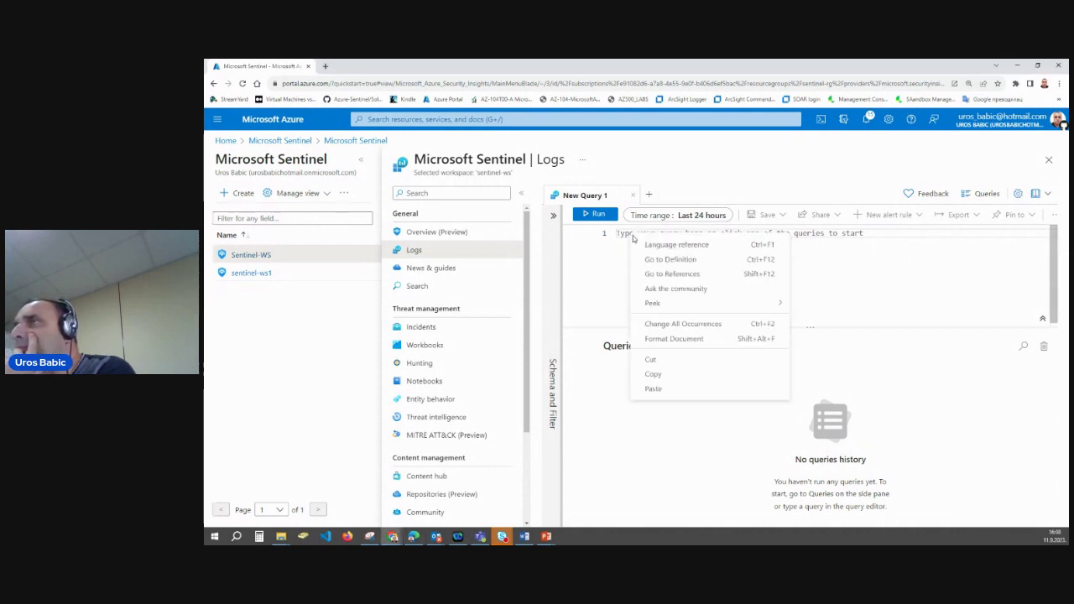
{"action": "left_click", "coordinate": [629, 238]}
{"action": "right_click", "coordinate": [626, 242]}
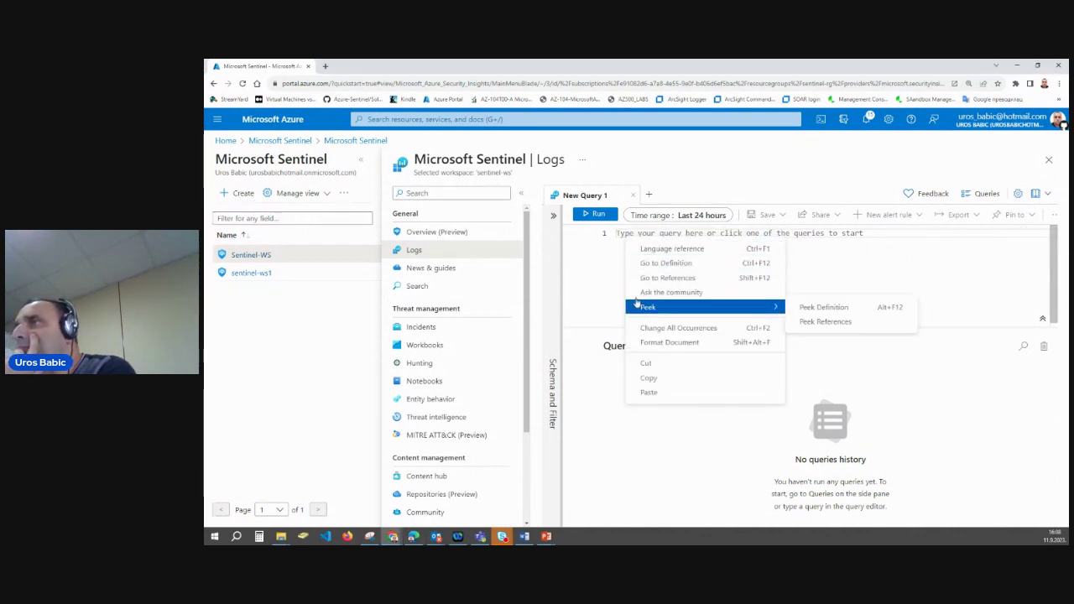
{"action": "left_click", "coordinate": [651, 392]}
{"action": "left_click", "coordinate": [596, 215]}
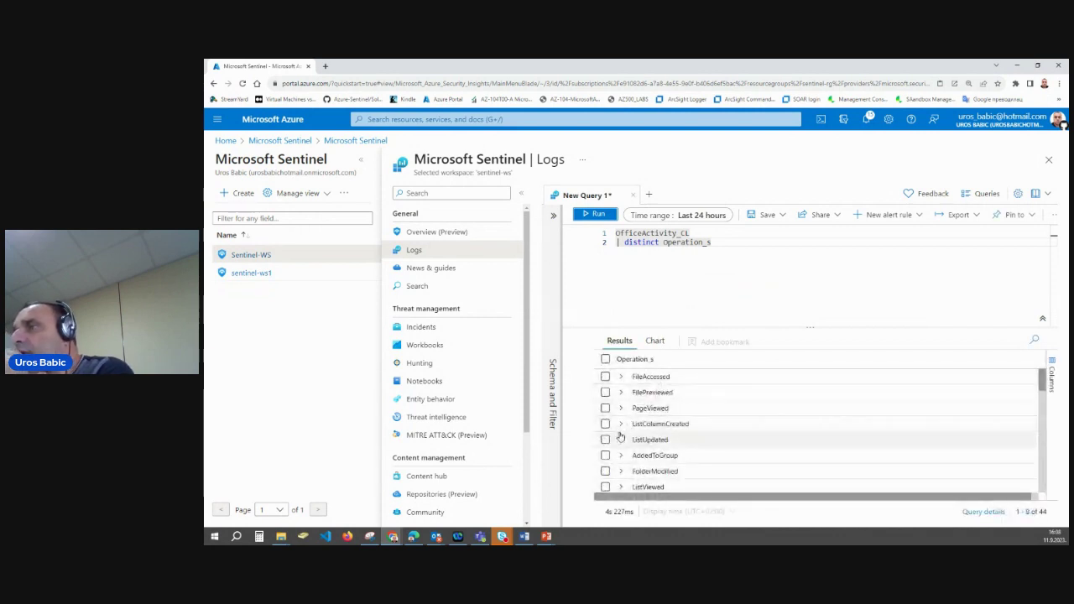
Examine the operation names in the query results and expand the New-InboxRule entry
{"action": "scroll", "coordinate": [621, 445], "scroll_direction": "down", "scroll_amount": 1}
{"action": "scroll", "coordinate": [620, 459], "scroll_direction": "down", "scroll_amount": 3}
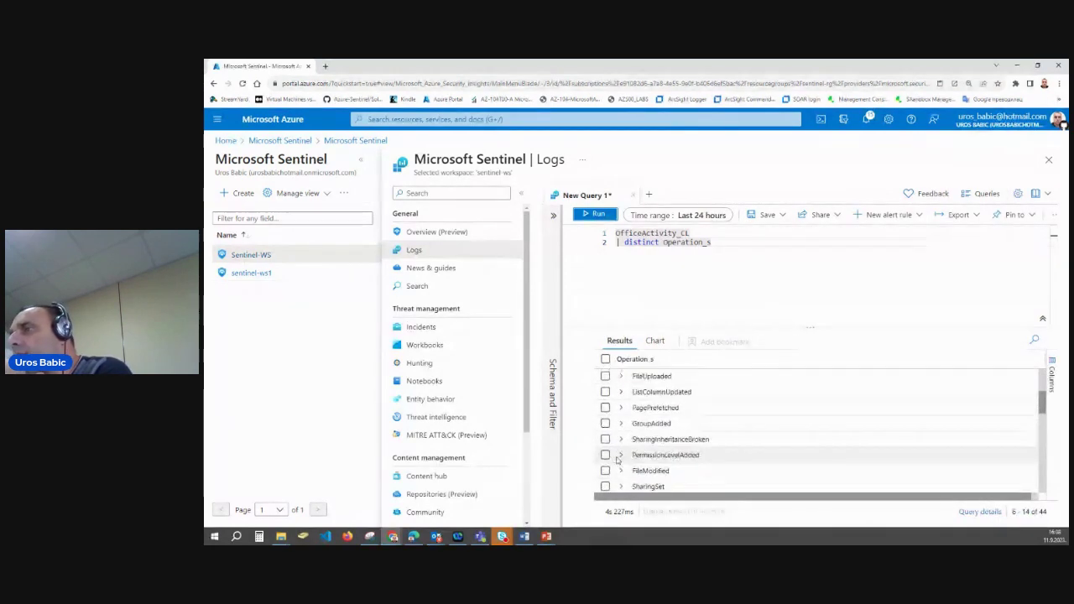
{"action": "scroll", "coordinate": [615, 461], "scroll_direction": "up", "scroll_amount": 3}
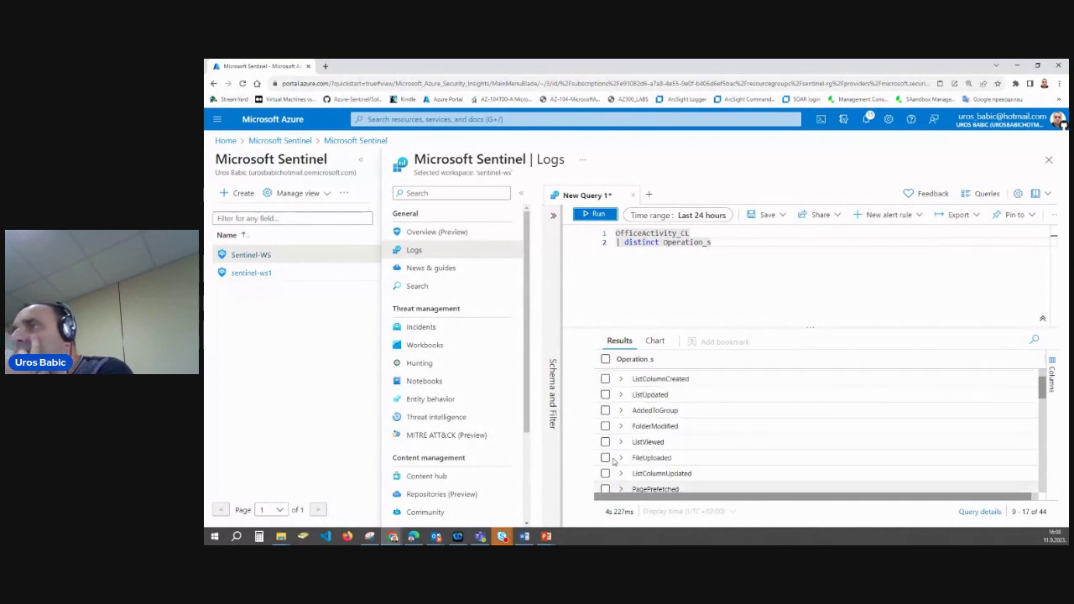
{"action": "scroll", "coordinate": [613, 460], "scroll_direction": "down", "scroll_amount": 1}
{"action": "scroll", "coordinate": [612, 460], "scroll_direction": "down", "scroll_amount": 4}
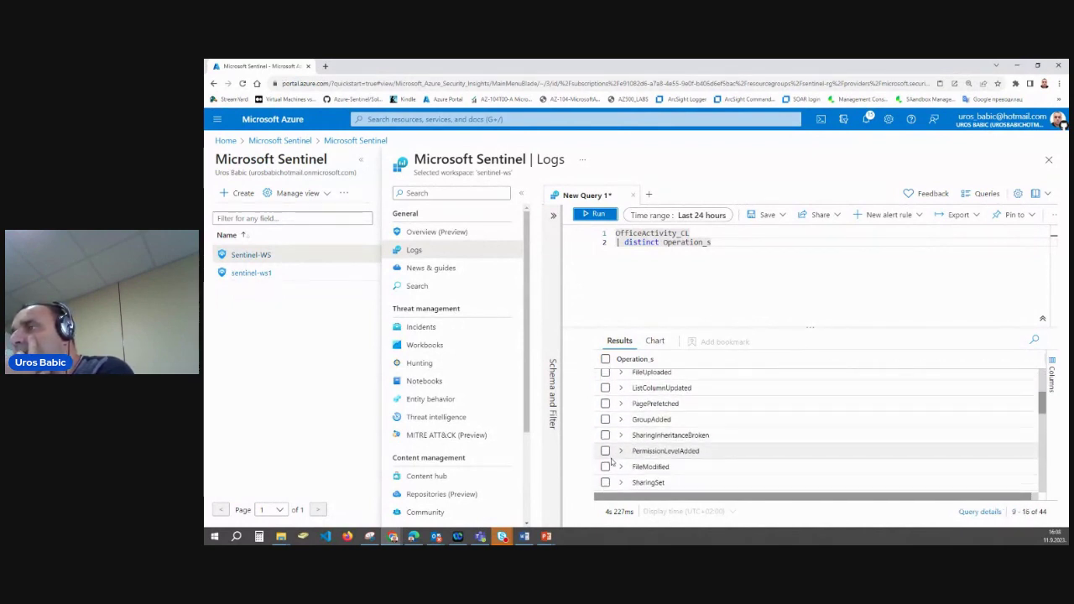
{"action": "left_click", "coordinate": [606, 465]}
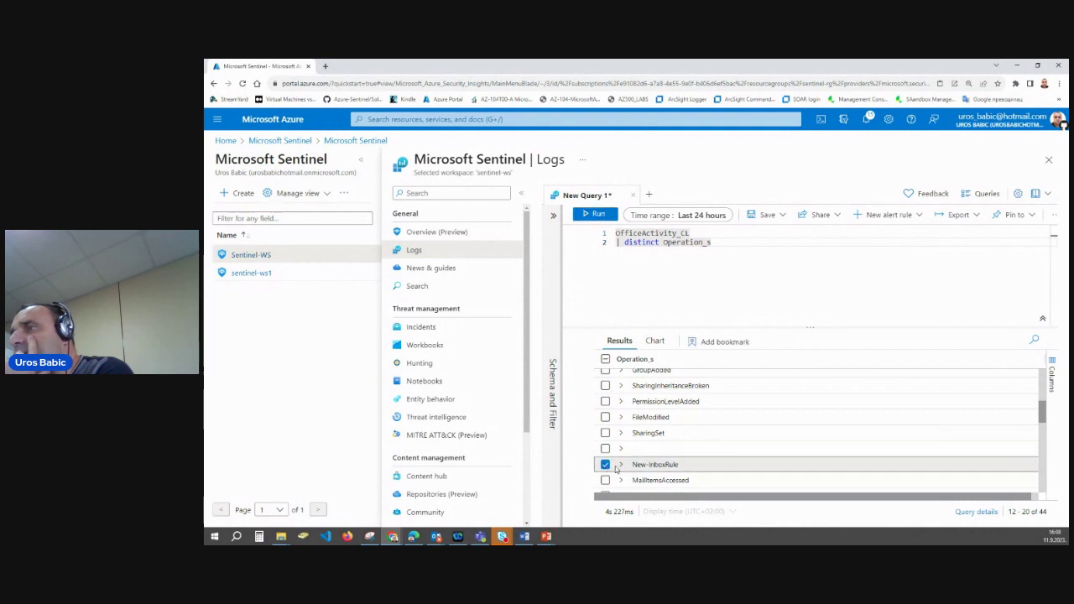
{"action": "left_click", "coordinate": [621, 464]}
{"action": "scroll", "coordinate": [623, 467], "scroll_direction": "down", "scroll_amount": 1}
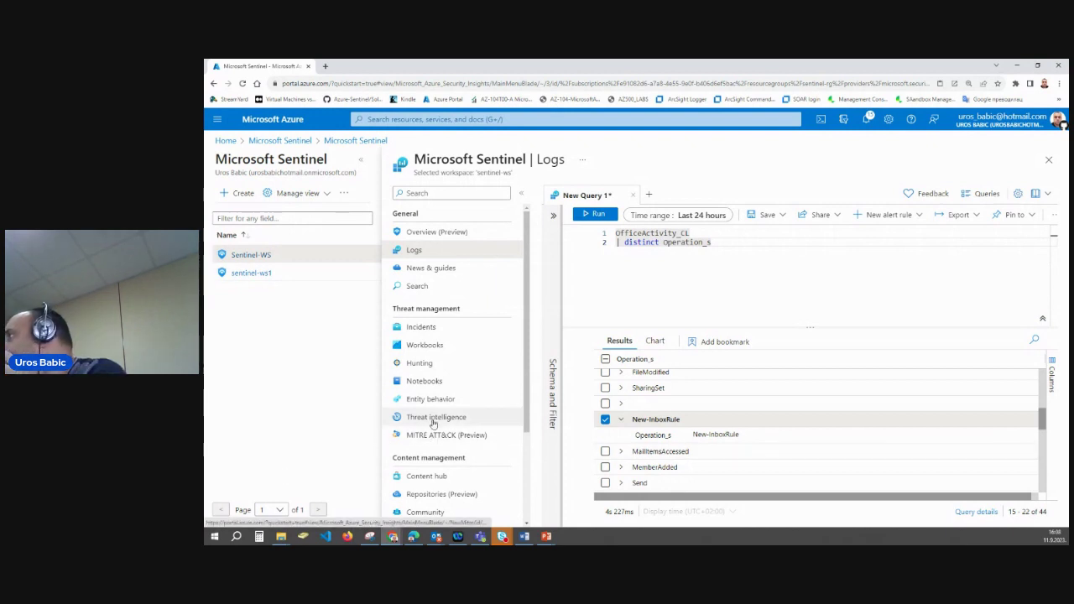
Return to the workspace's analytics rules, discarding the unsaved log query
{"action": "scroll", "coordinate": [439, 453], "scroll_direction": "down", "scroll_amount": 3}
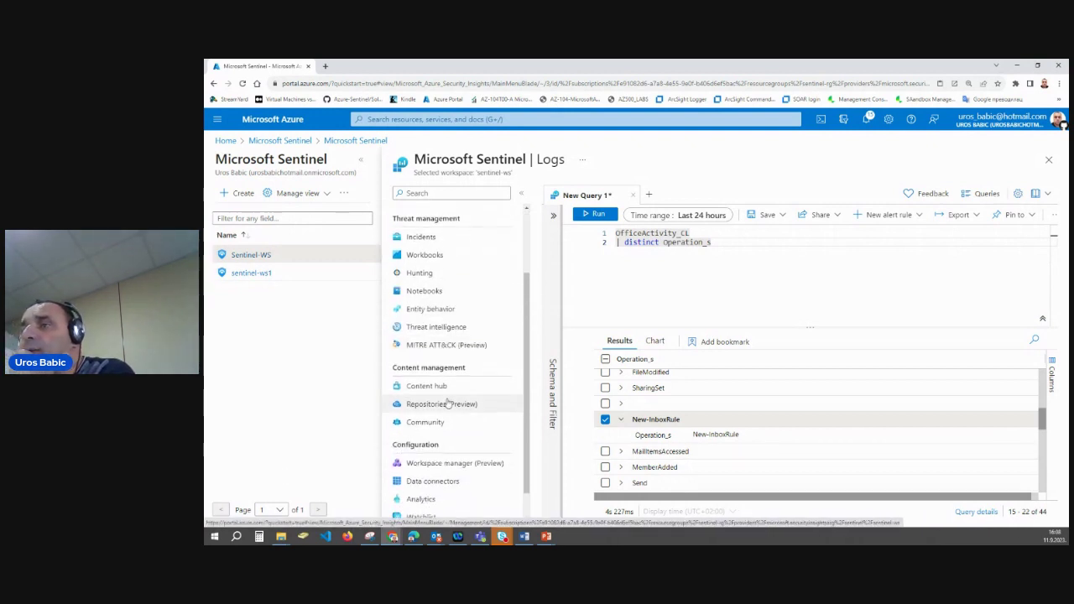
{"action": "left_click", "coordinate": [421, 460]}
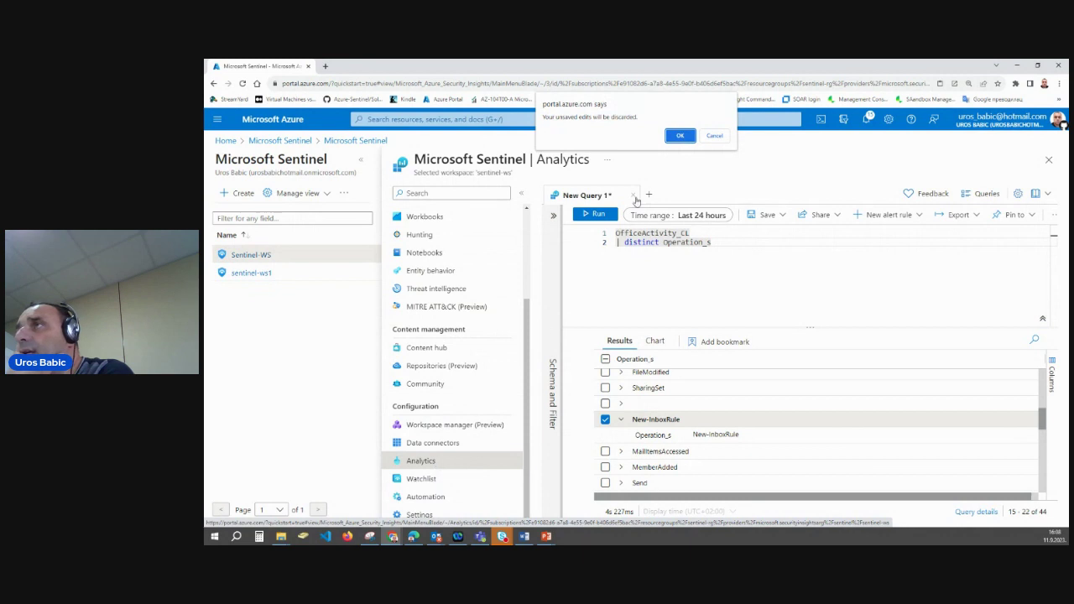
{"action": "left_click", "coordinate": [680, 135]}
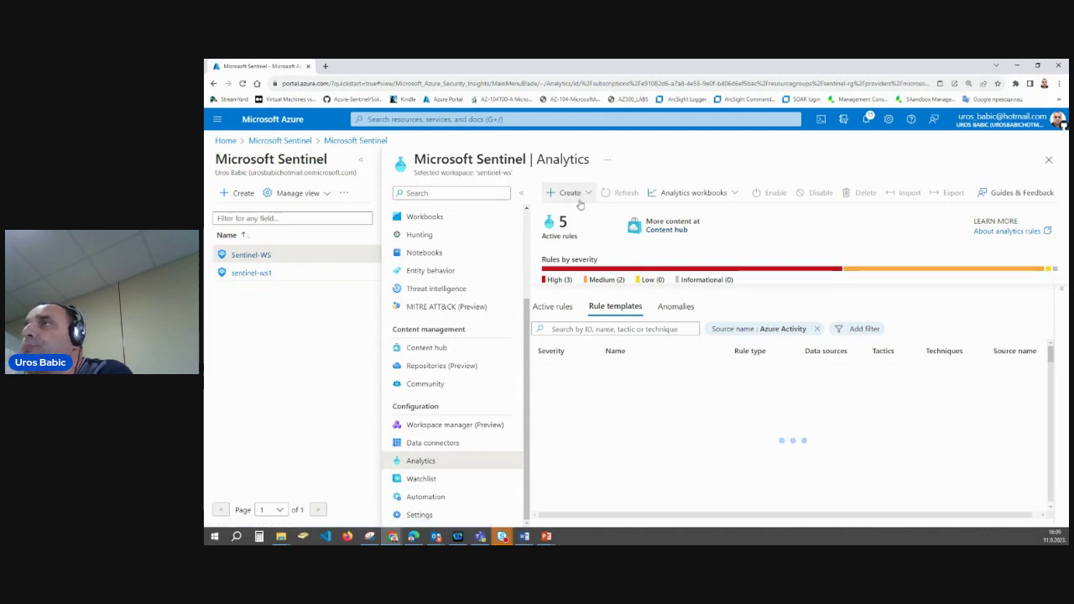
Start a new scheduled query rule and name it "Malicious Inbox Rule"
{"action": "left_click", "coordinate": [579, 198]}
{"action": "left_click", "coordinate": [583, 213]}
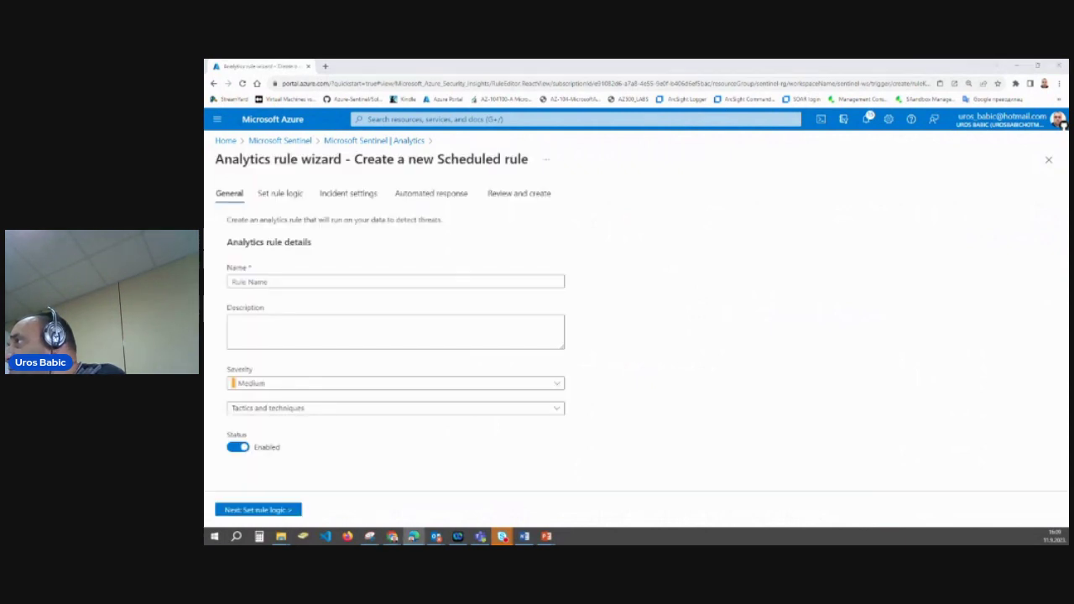
{"action": "left_click", "coordinate": [283, 281]}
{"action": "right_click", "coordinate": [283, 282]}
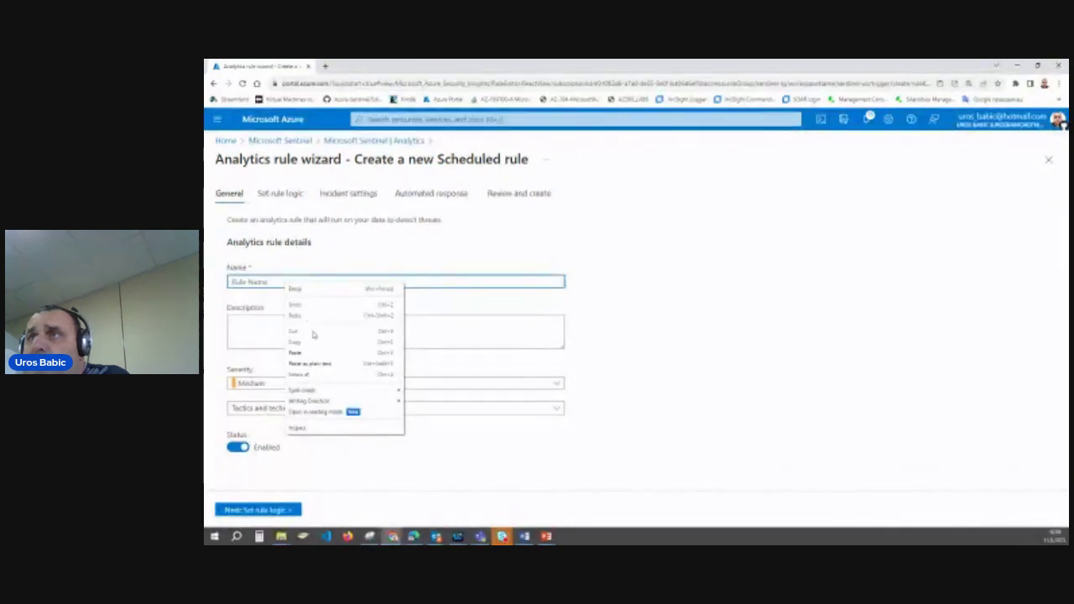
{"action": "left_click", "coordinate": [316, 354]}
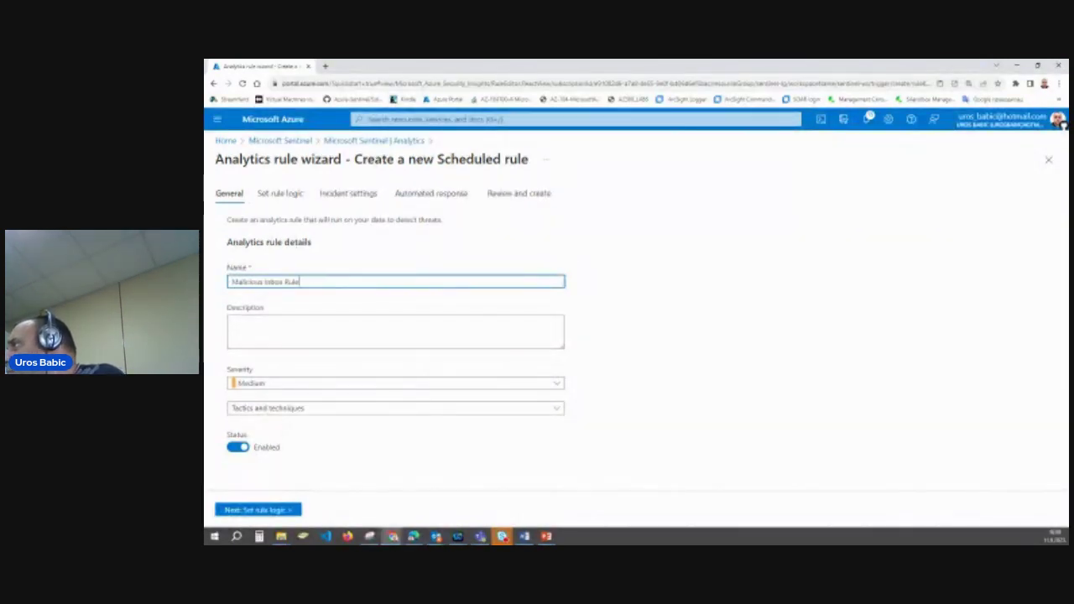
{"action": "key", "text": "alt+Tab"}
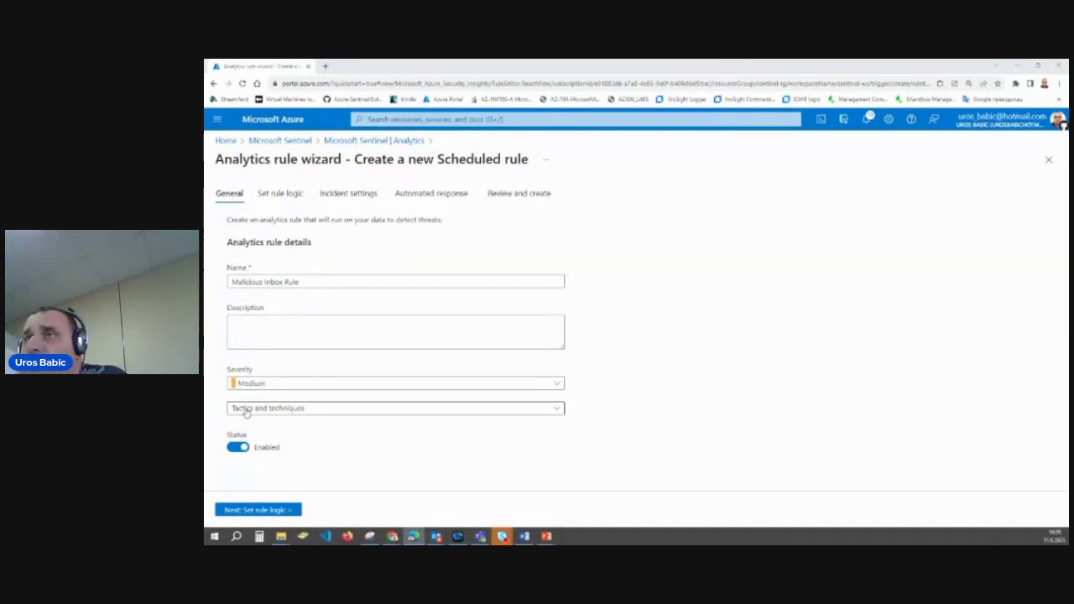
Enter the description "this rule detects creation of inbox rules which attempt to Delete or Junk warnings about compromised emails sent to user mailboxes."
{"action": "right_click", "coordinate": [300, 329]}
{"action": "left_click", "coordinate": [312, 395]}
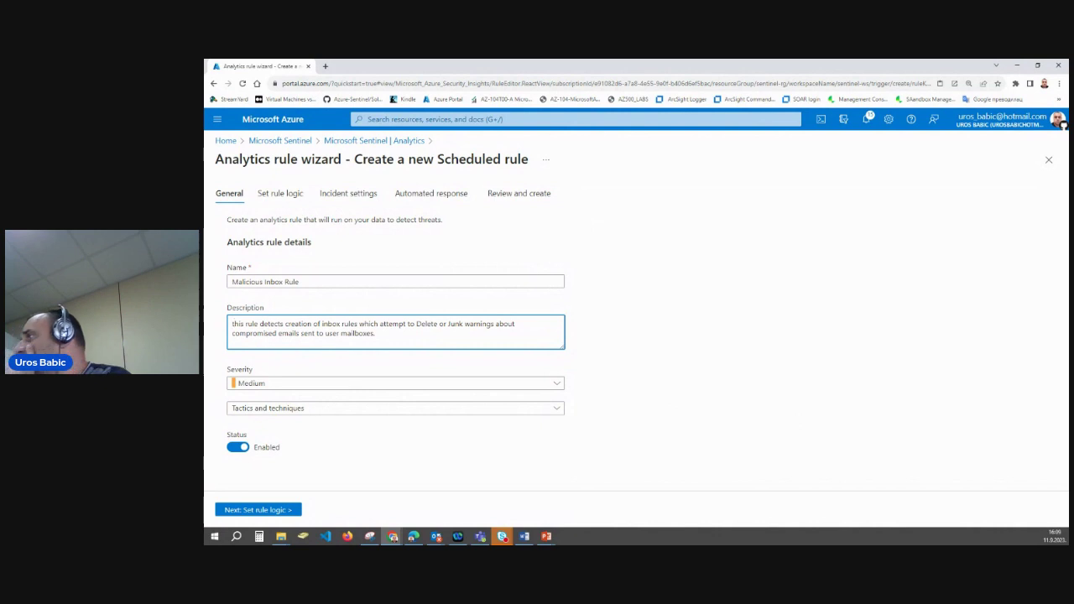
Assign the Persistence and Defense Evasion tactics to the rule and choose Medium severity
{"action": "left_click", "coordinate": [295, 411]}
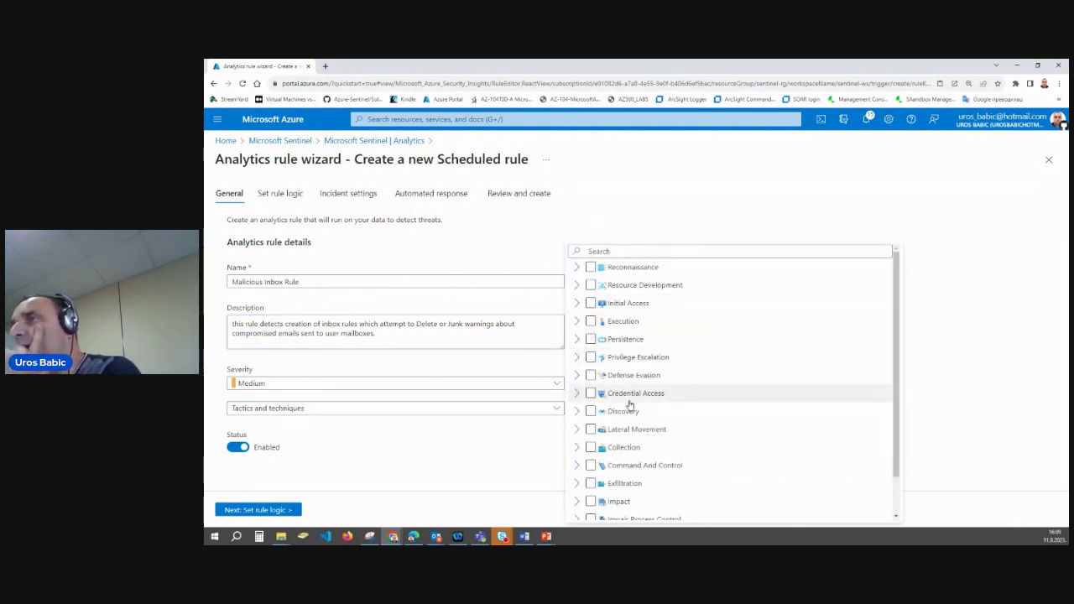
{"action": "left_click", "coordinate": [591, 339]}
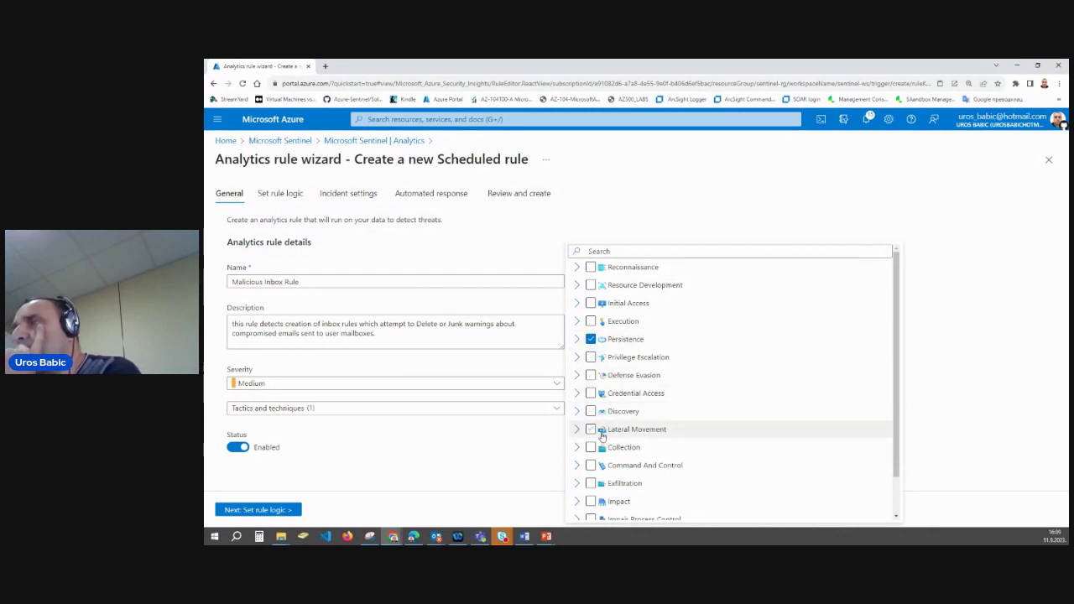
{"action": "scroll", "coordinate": [613, 438], "scroll_direction": "down", "scroll_amount": 2}
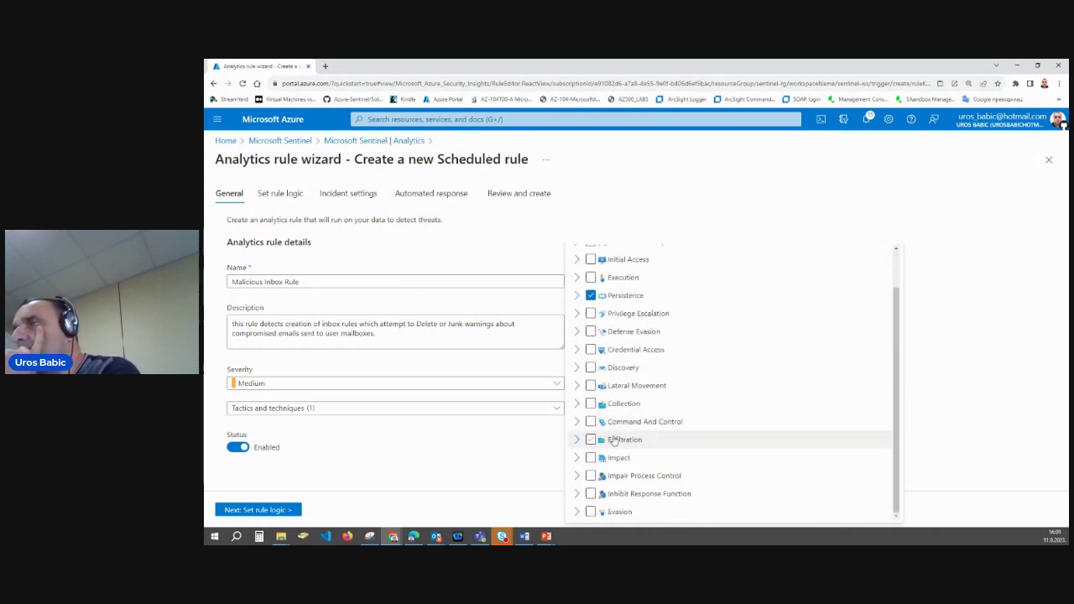
{"action": "scroll", "coordinate": [614, 440], "scroll_direction": "up", "scroll_amount": 2}
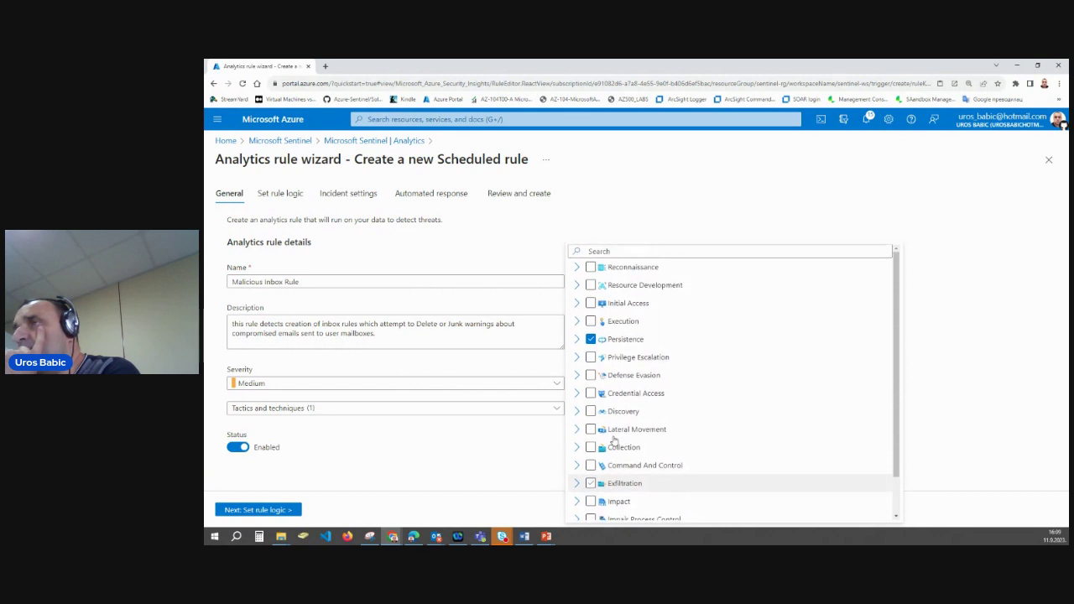
{"action": "left_click", "coordinate": [591, 376]}
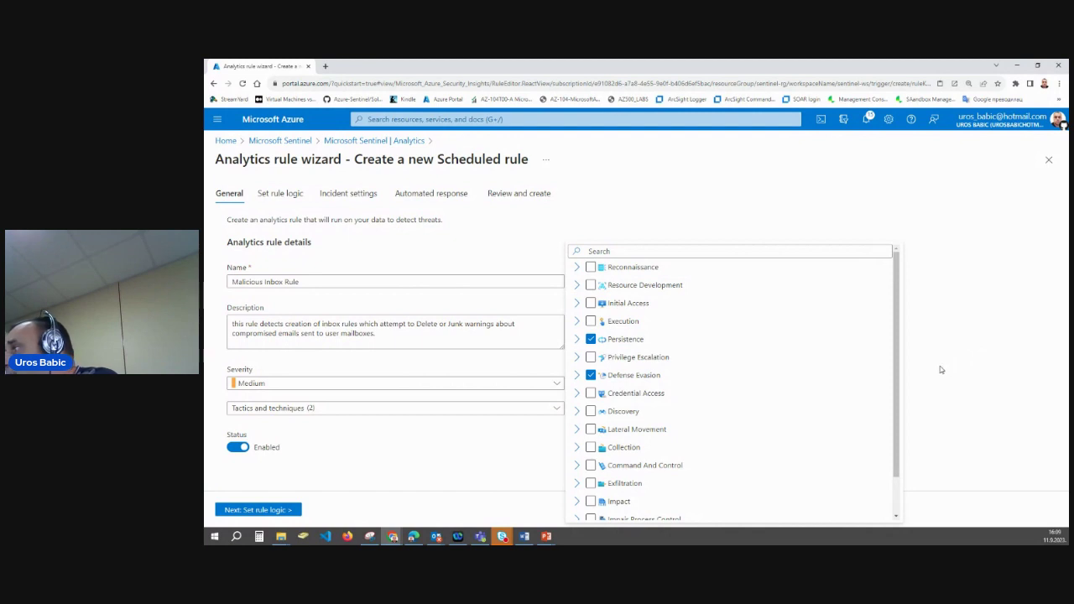
{"action": "left_click", "coordinate": [285, 385]}
{"action": "left_click", "coordinate": [277, 436]}
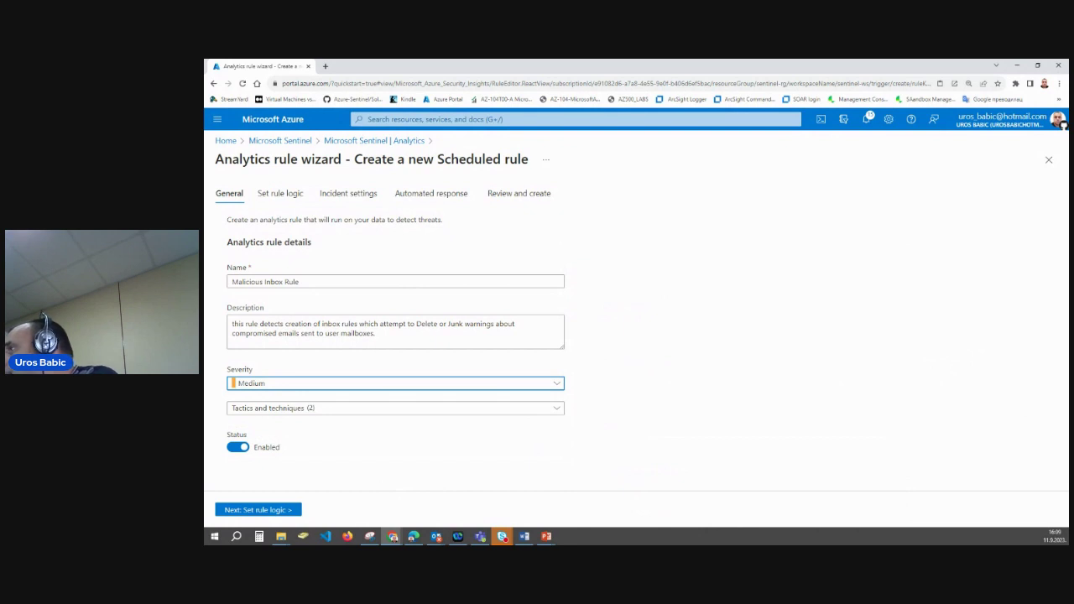
Paste the copied OfficeActivity_CL keyword query for New-InboxRule operations into the rule logic and test it with current data
{"action": "left_click", "coordinate": [279, 509]}
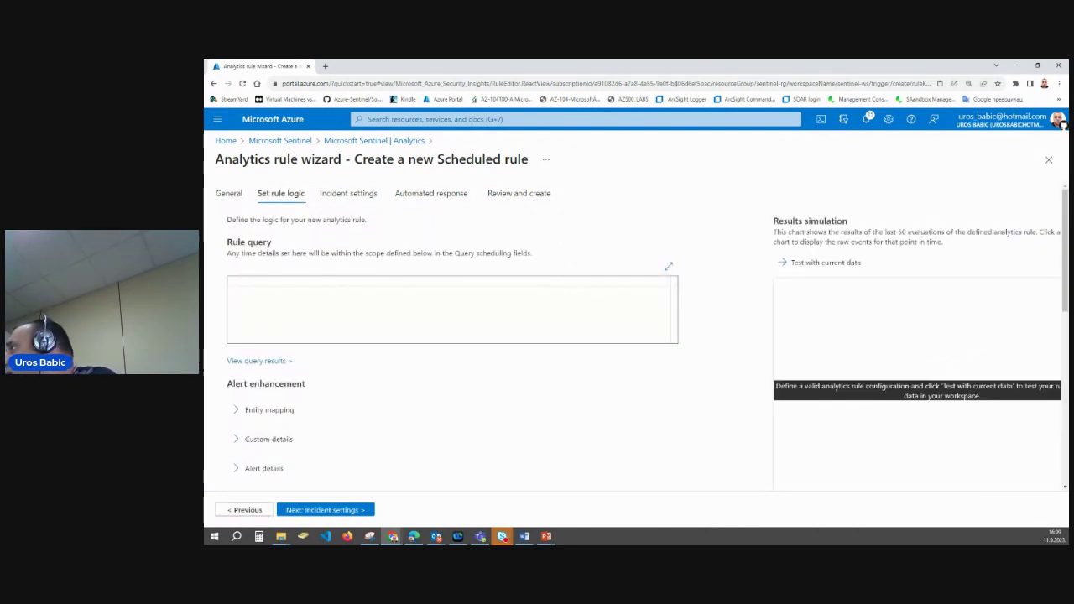
{"action": "key", "text": "alt+Tab"}
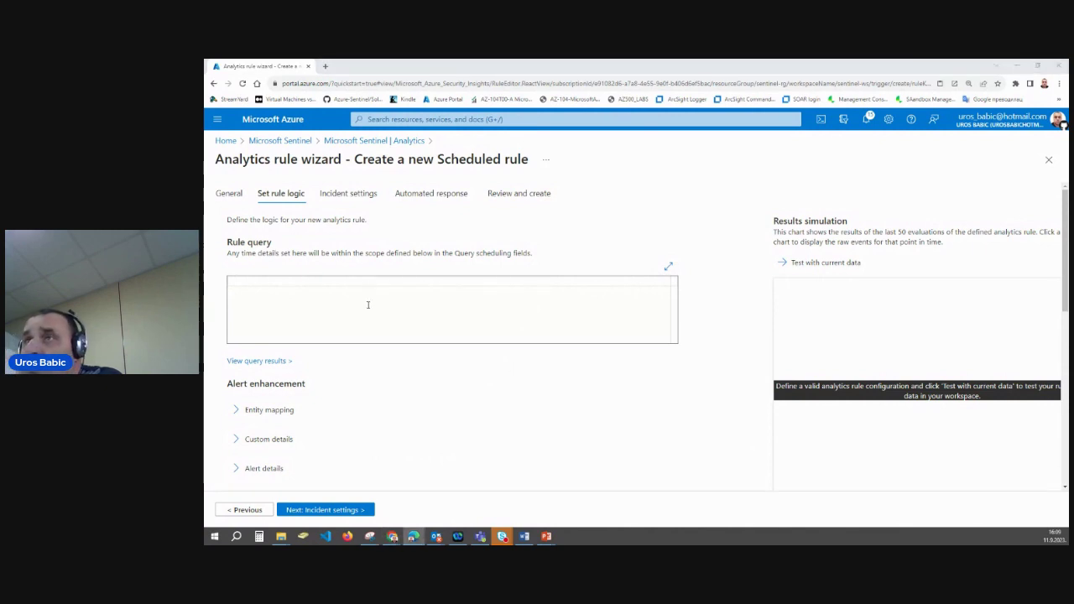
{"action": "left_click", "coordinate": [296, 282]}
{"action": "right_click", "coordinate": [296, 282]}
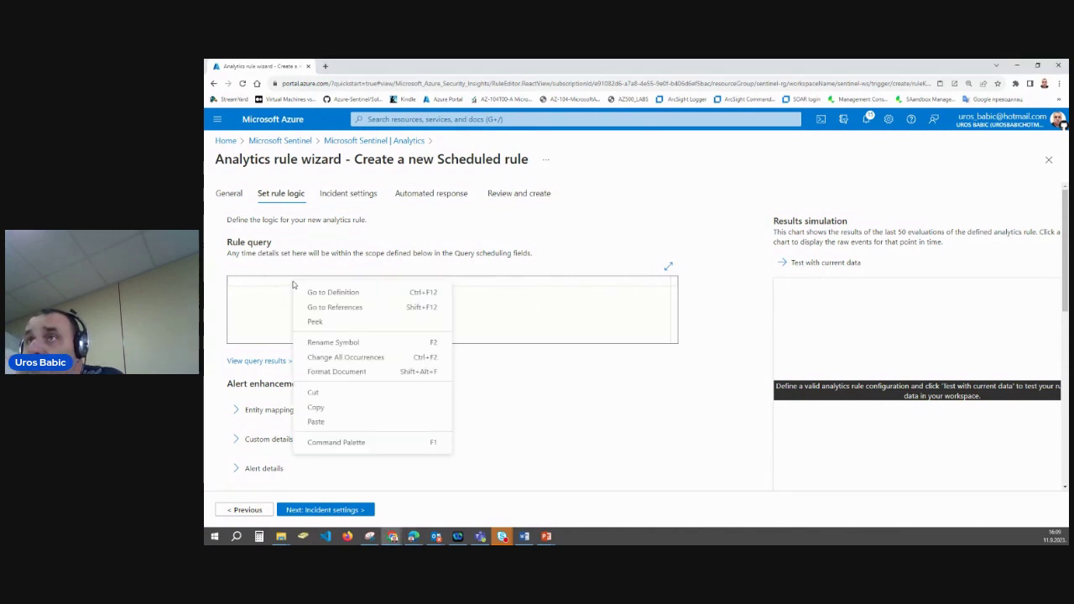
{"action": "left_click", "coordinate": [316, 422]}
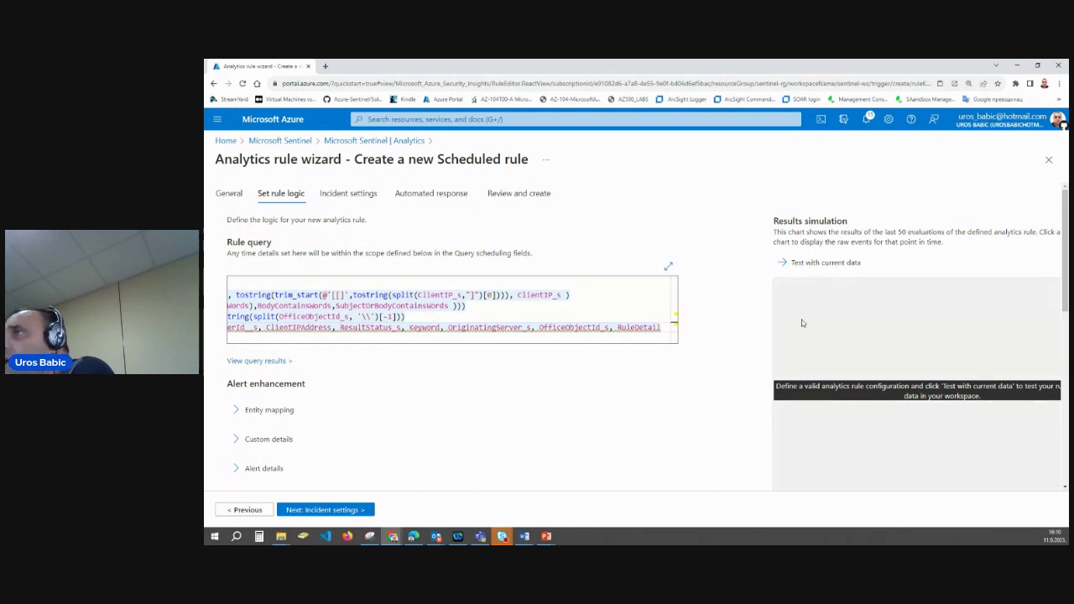
{"action": "left_click", "coordinate": [814, 265]}
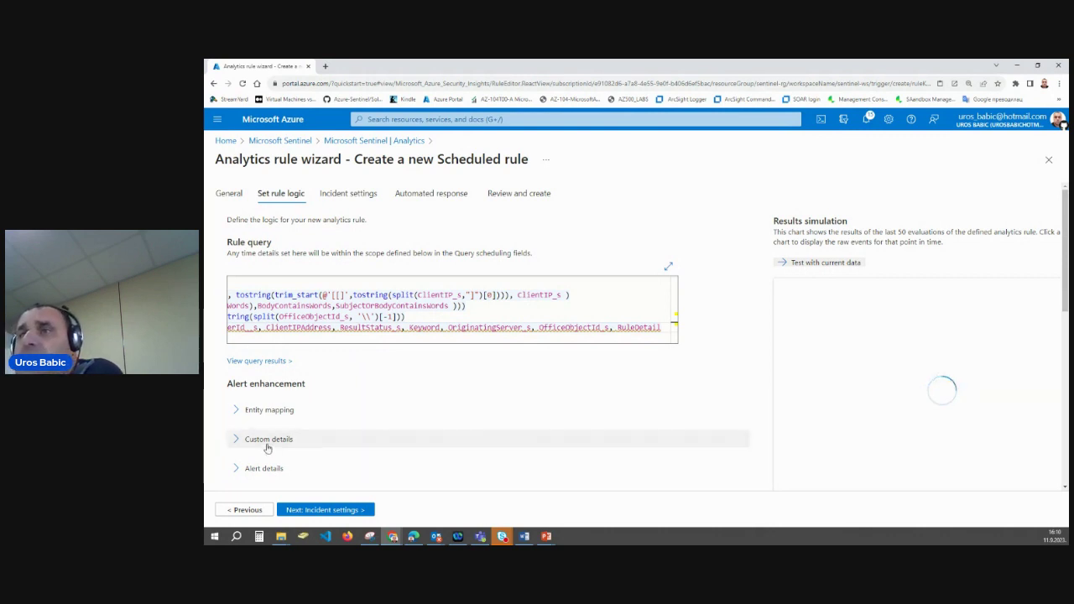
Add an Account entity mapping with the FullName identifier tied to the UserId__s column
{"action": "left_click", "coordinate": [238, 411]}
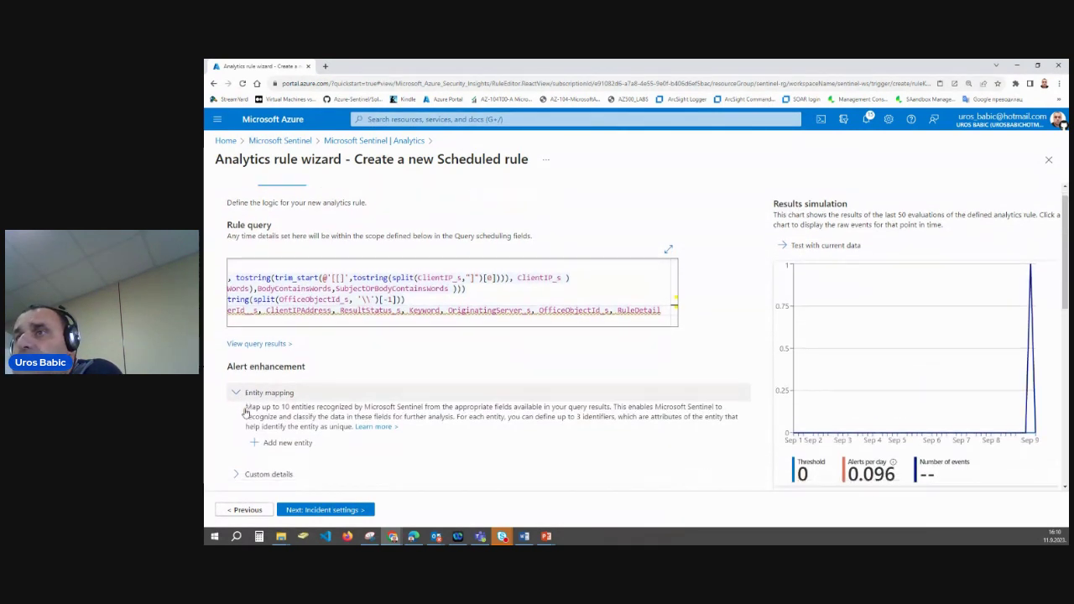
{"action": "scroll", "coordinate": [256, 399], "scroll_direction": "down", "scroll_amount": 1}
{"action": "left_click", "coordinate": [281, 370]}
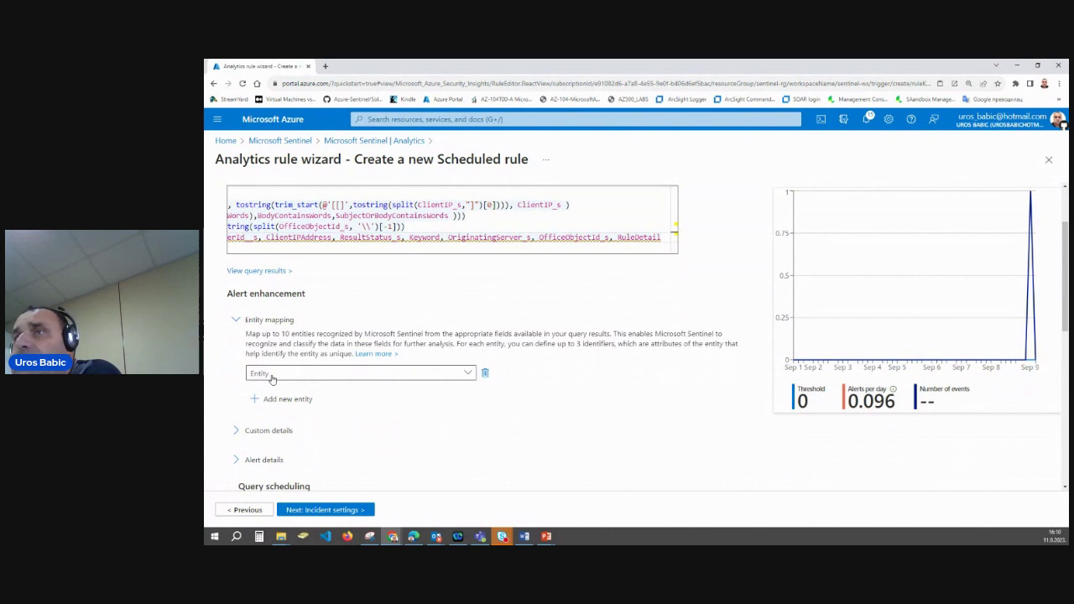
{"action": "left_click", "coordinate": [403, 382]}
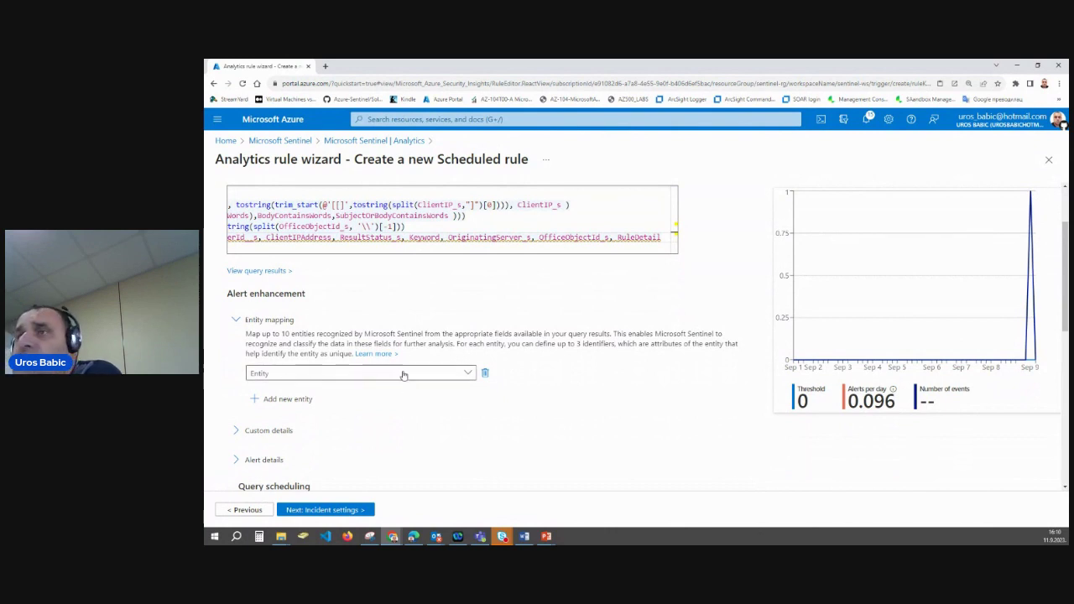
{"action": "left_click", "coordinate": [502, 215]}
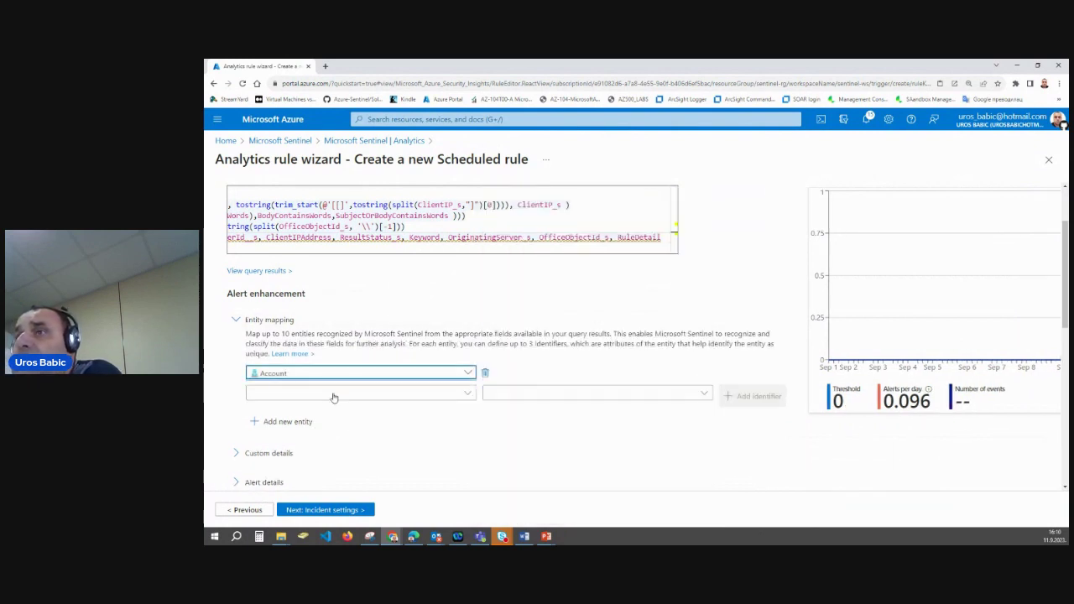
{"action": "left_click", "coordinate": [320, 393]}
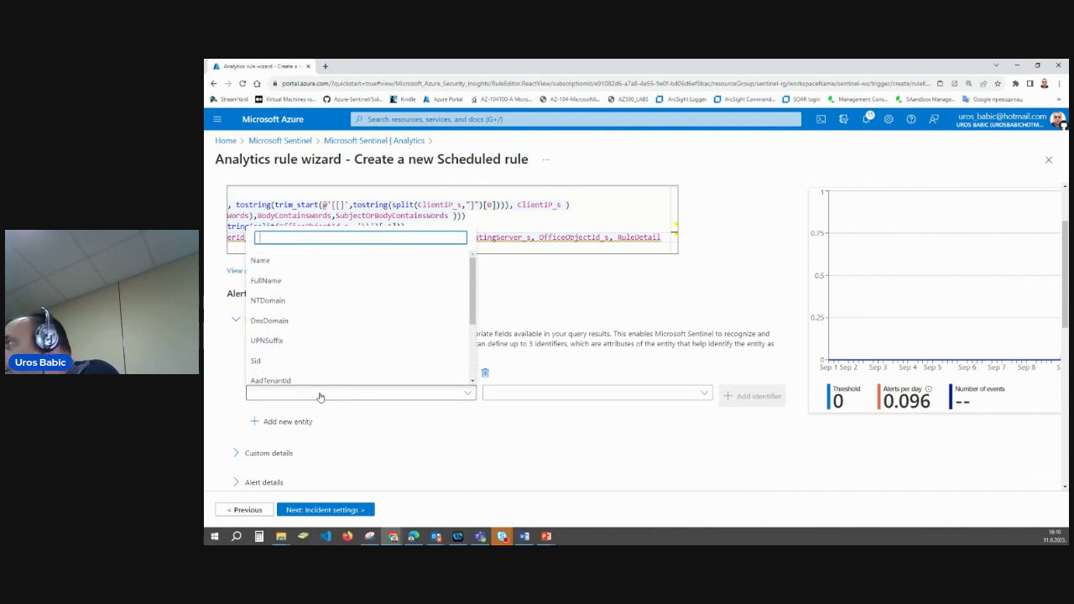
{"action": "left_click", "coordinate": [304, 281]}
{"action": "left_click", "coordinate": [524, 392]}
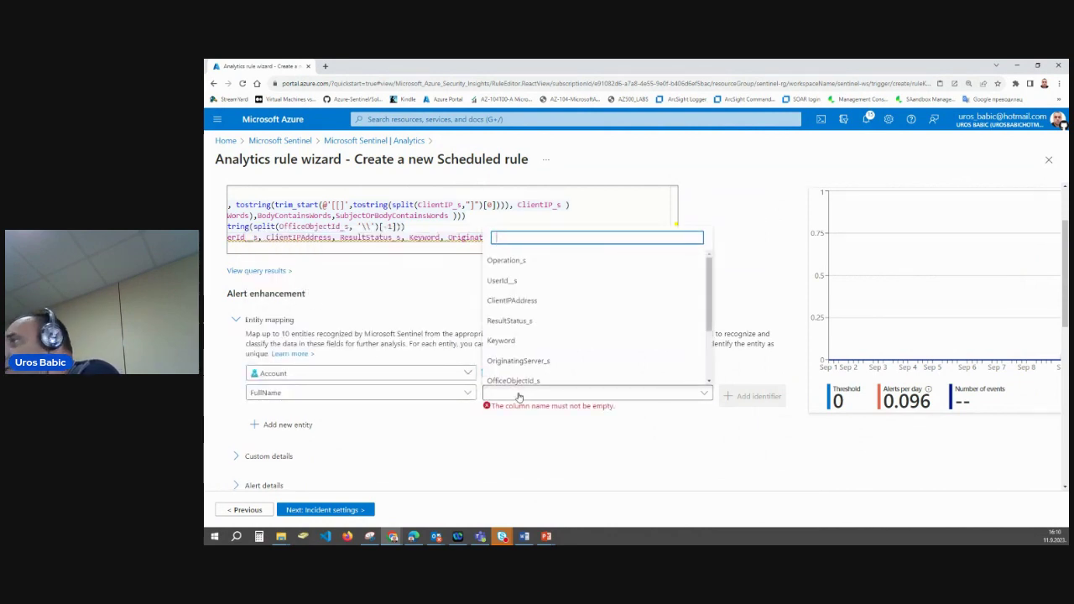
{"action": "left_click", "coordinate": [529, 286]}
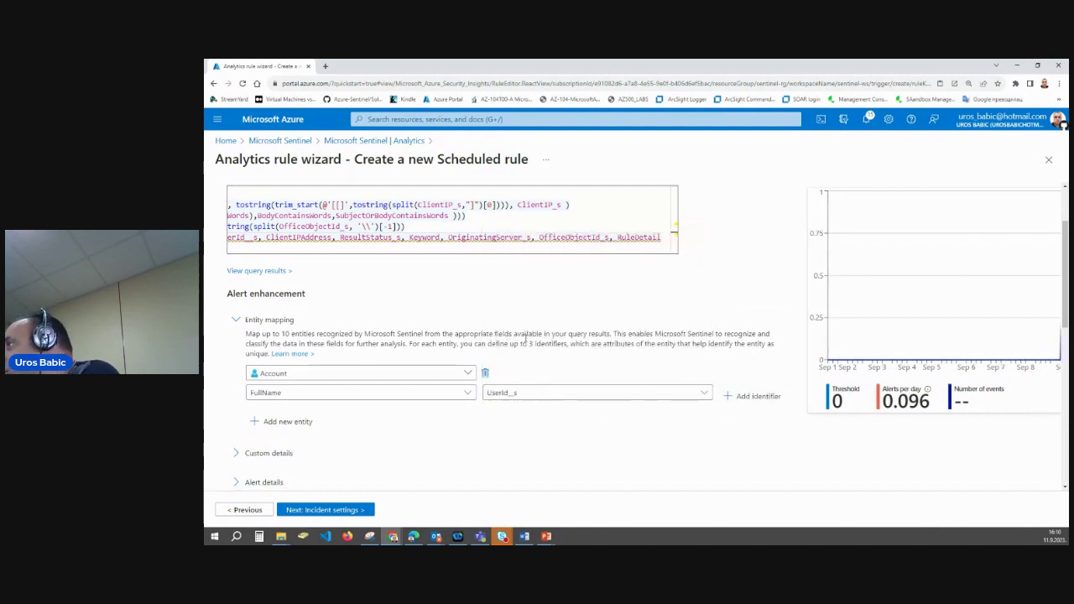
Add a Host entity mapping with the FullName identifier tied to the OriginatingServer_s column
{"action": "left_click", "coordinate": [273, 427]}
{"action": "left_click", "coordinate": [276, 422]}
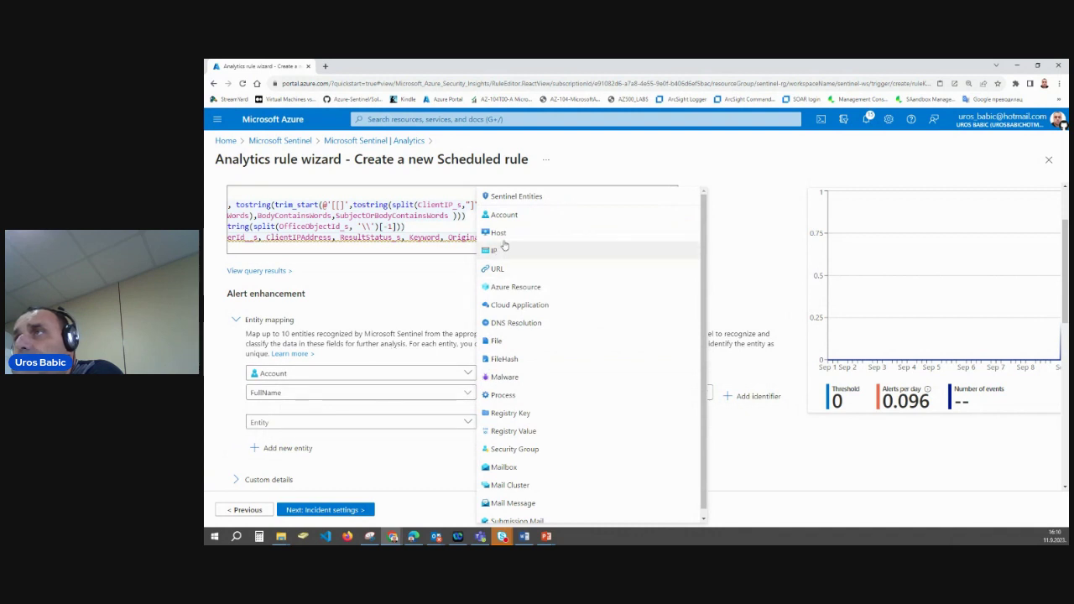
{"action": "left_click", "coordinate": [498, 232]}
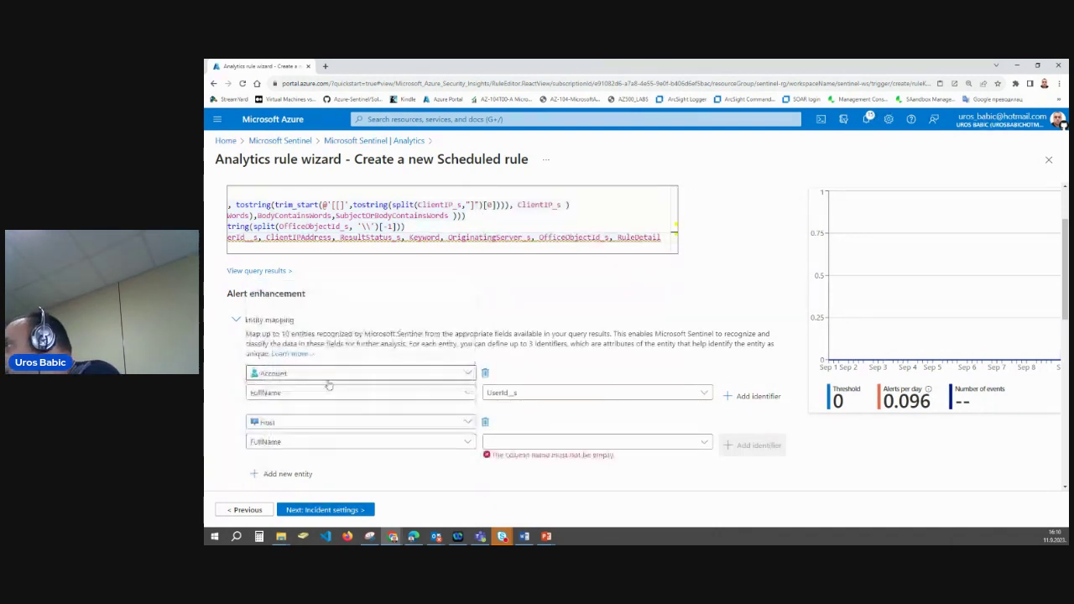
{"action": "left_click", "coordinate": [592, 442]}
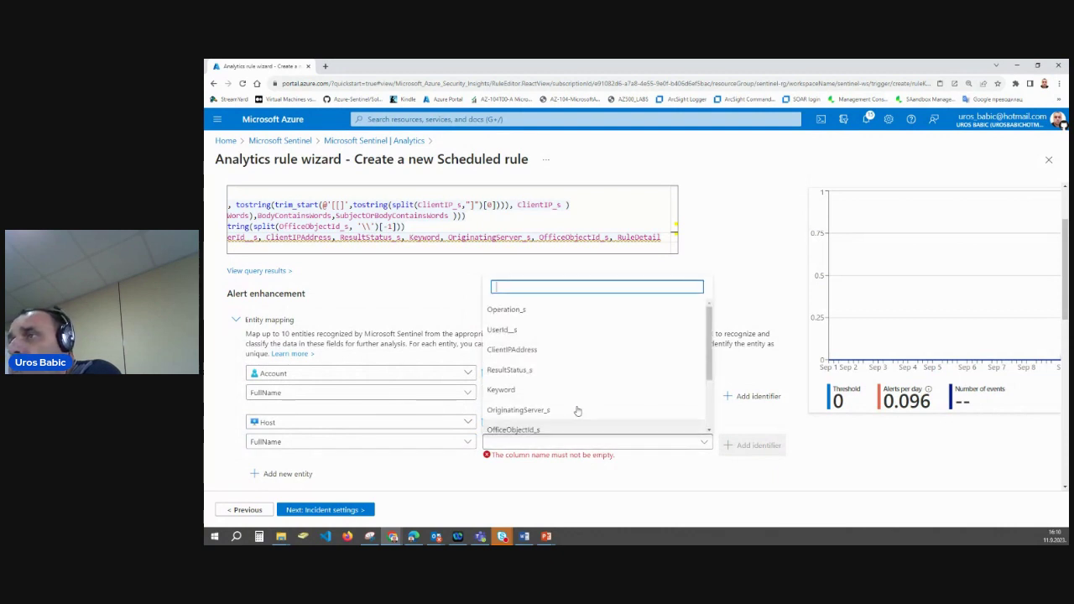
{"action": "left_click", "coordinate": [574, 411]}
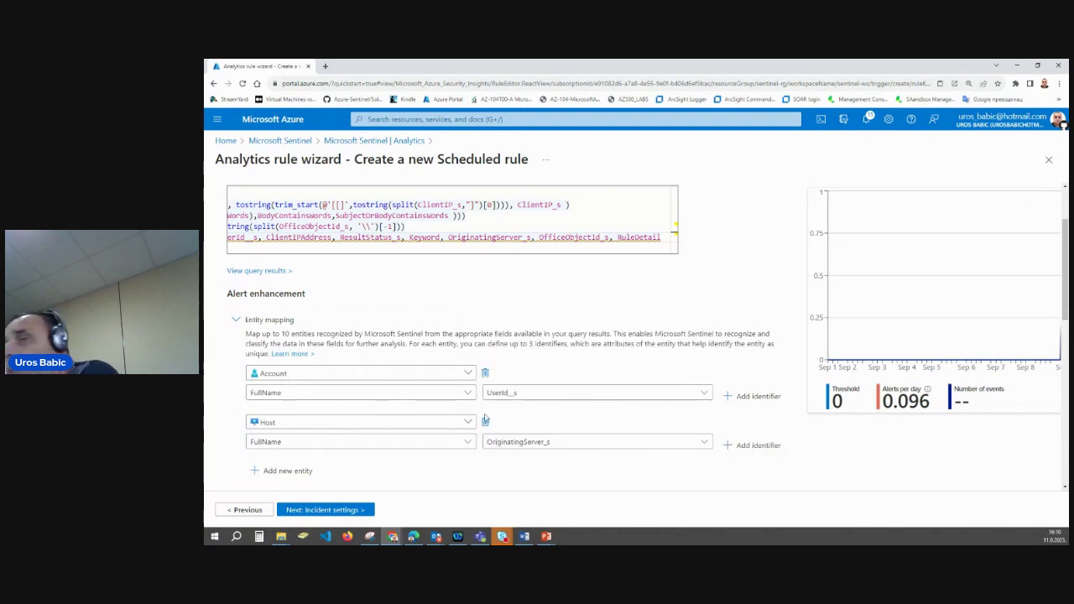
Add an IP entity mapping with the Address identifier tied to the ClientIPAddress column
{"action": "left_click", "coordinate": [266, 473]}
{"action": "left_click", "coordinate": [266, 474]}
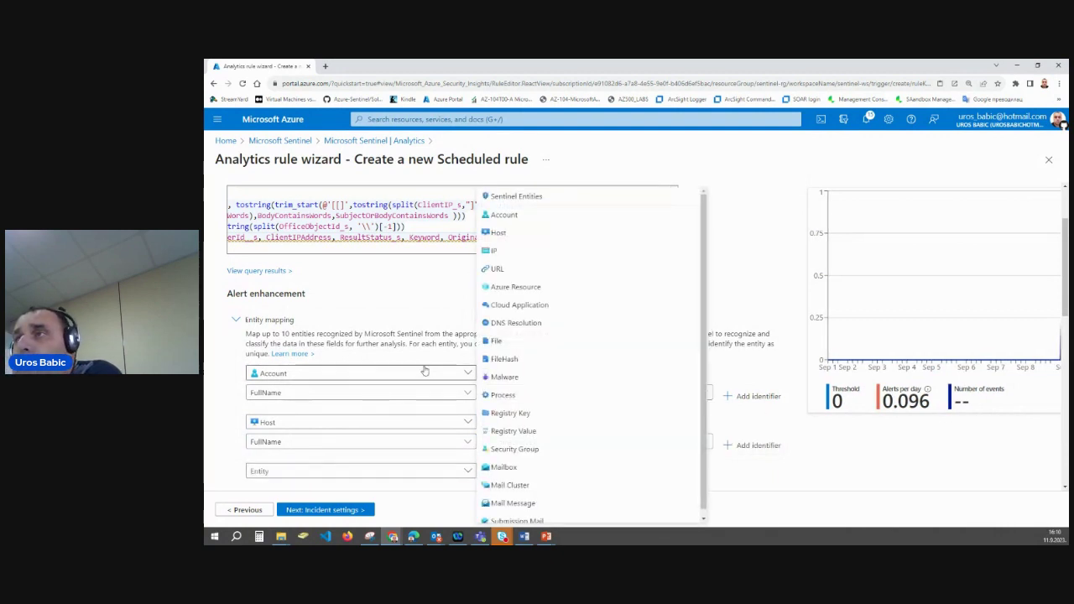
{"action": "left_click", "coordinate": [483, 270]}
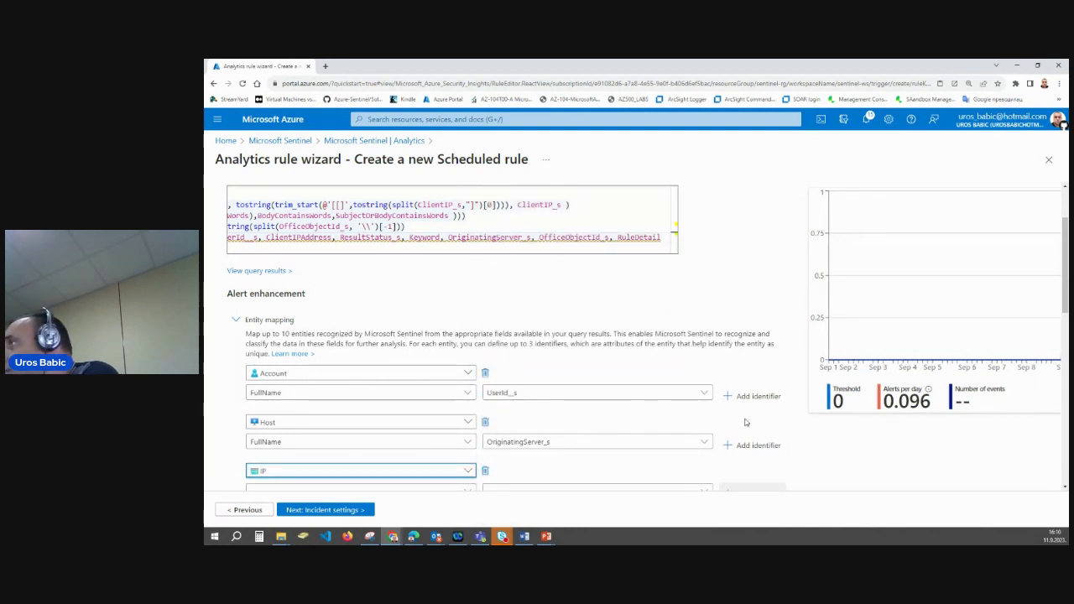
{"action": "left_click", "coordinate": [328, 488]}
{"action": "left_click", "coordinate": [321, 458]}
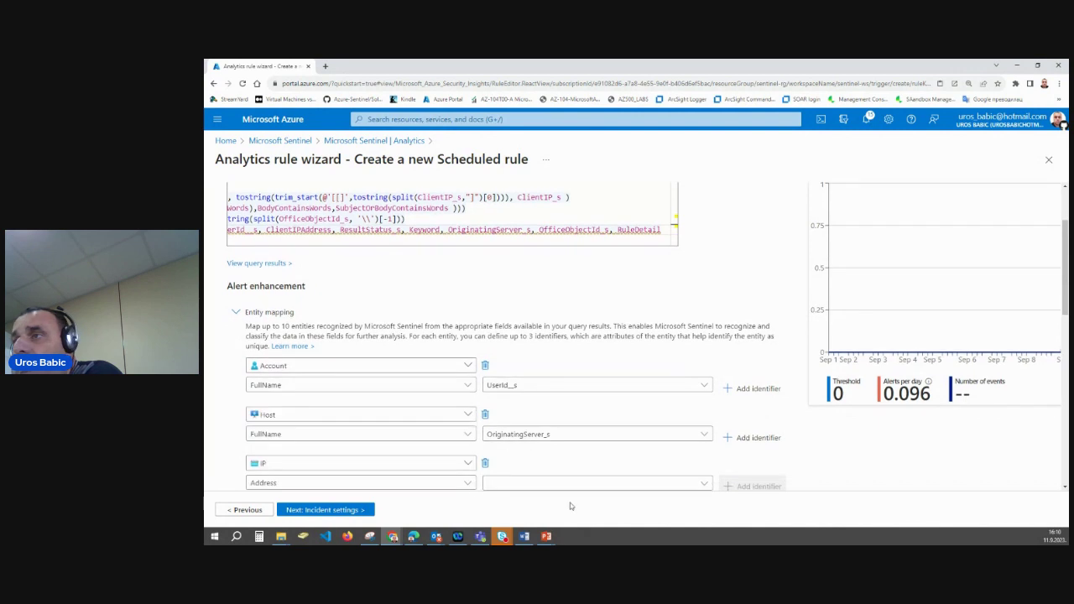
{"action": "left_click", "coordinate": [568, 487]}
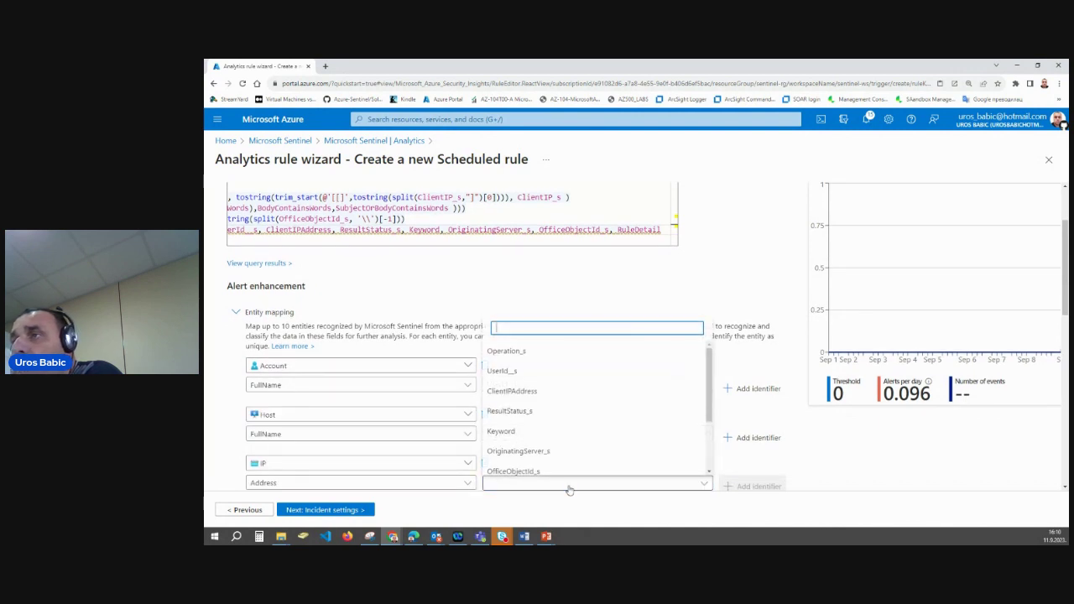
{"action": "left_click", "coordinate": [552, 393]}
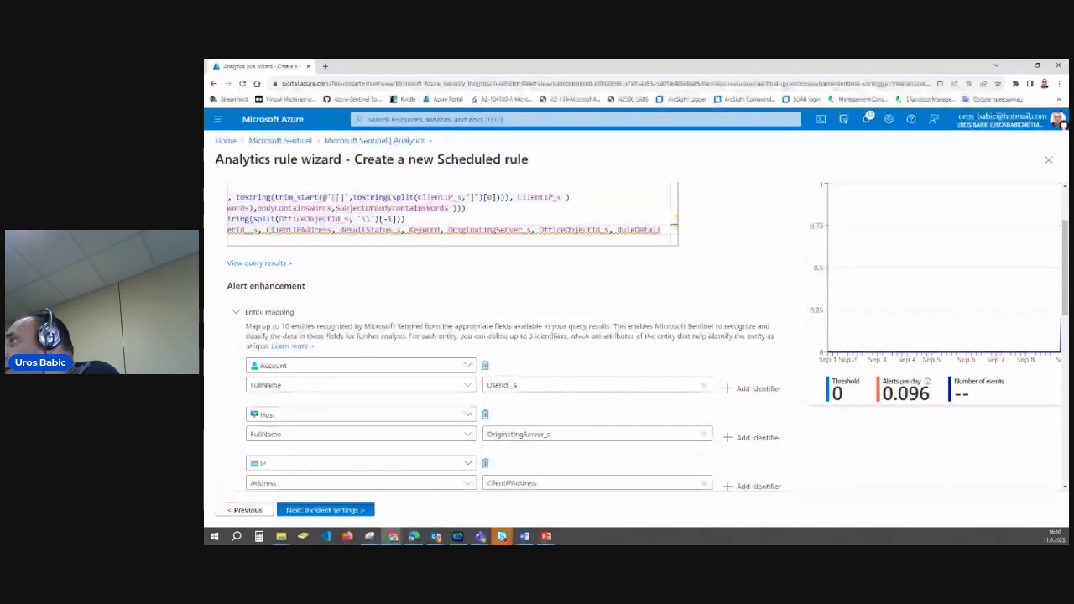
{"action": "scroll", "coordinate": [434, 307], "scroll_direction": "up", "scroll_amount": 2}
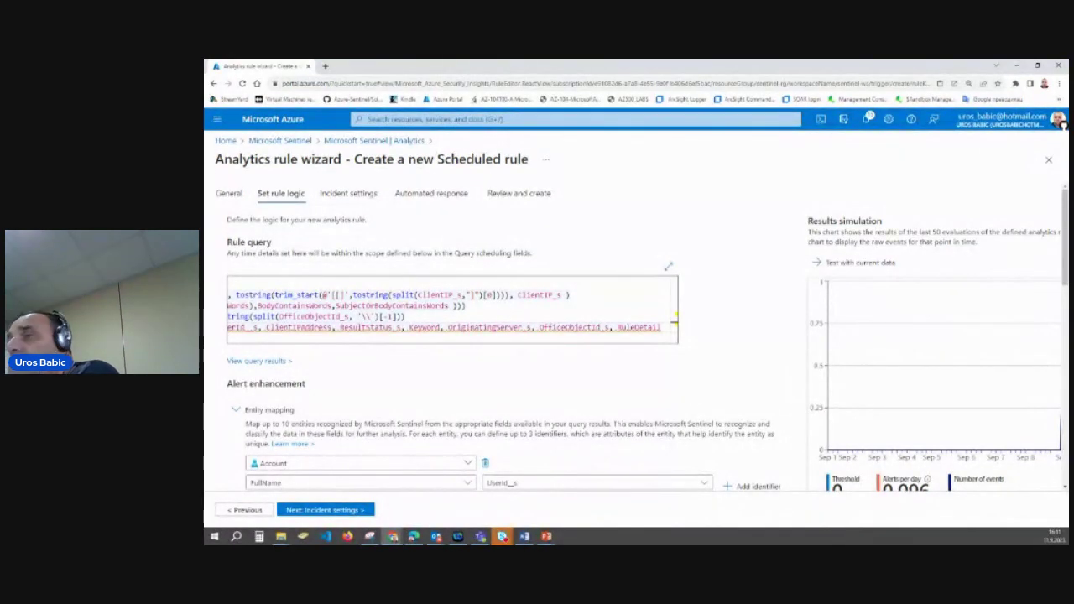
Keep the default incident and automated response settings, and save the Malicious Inbox Rule after validation
{"action": "left_click", "coordinate": [344, 511]}
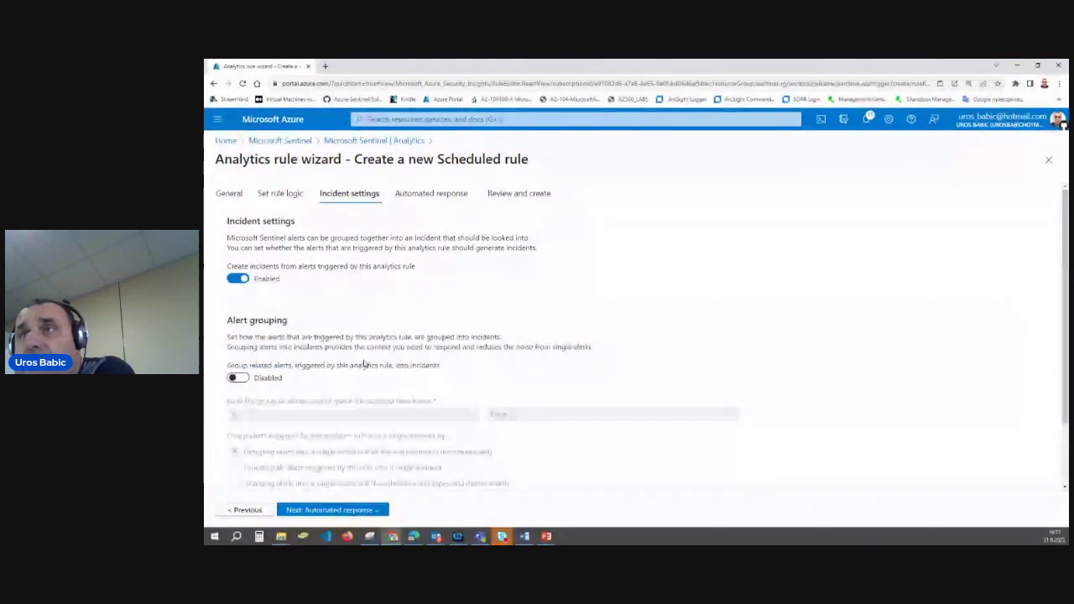
{"action": "scroll", "coordinate": [366, 363], "scroll_direction": "down", "scroll_amount": 1}
{"action": "scroll", "coordinate": [363, 365], "scroll_direction": "down", "scroll_amount": 3}
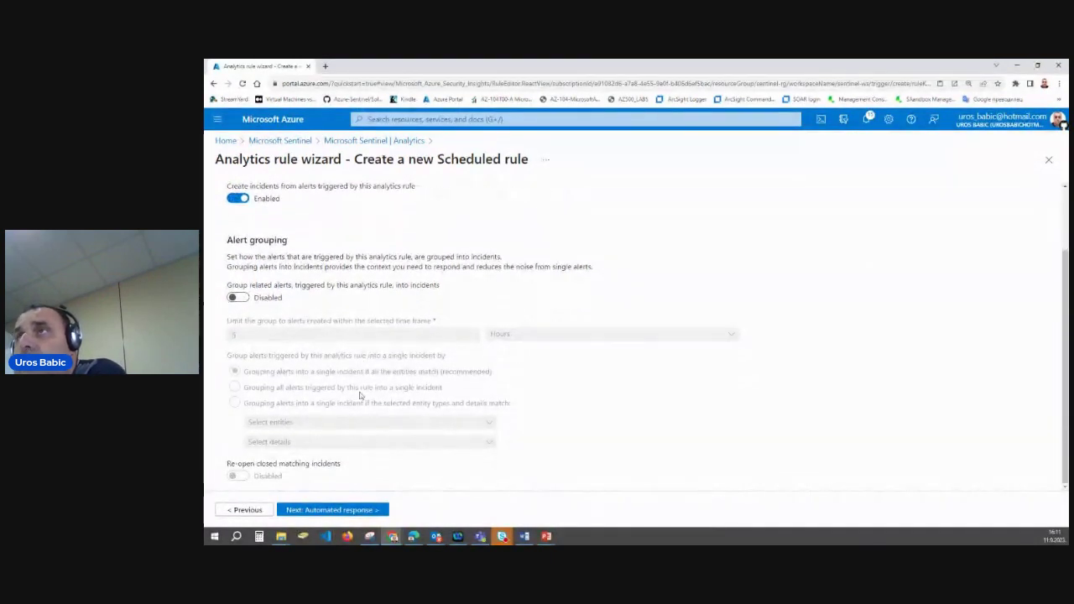
{"action": "left_click", "coordinate": [361, 510]}
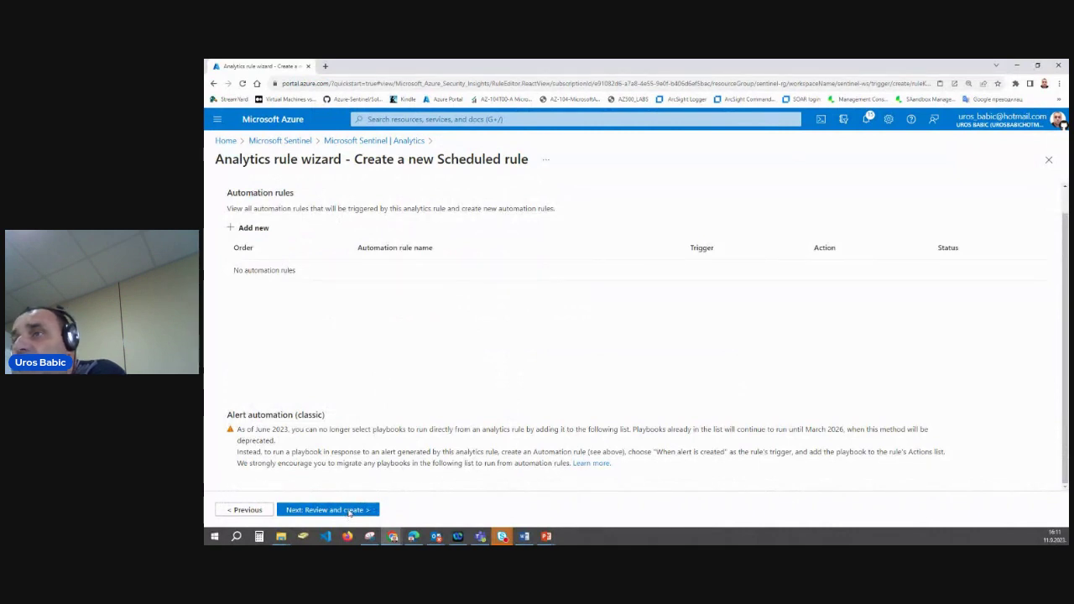
{"action": "left_click", "coordinate": [349, 510]}
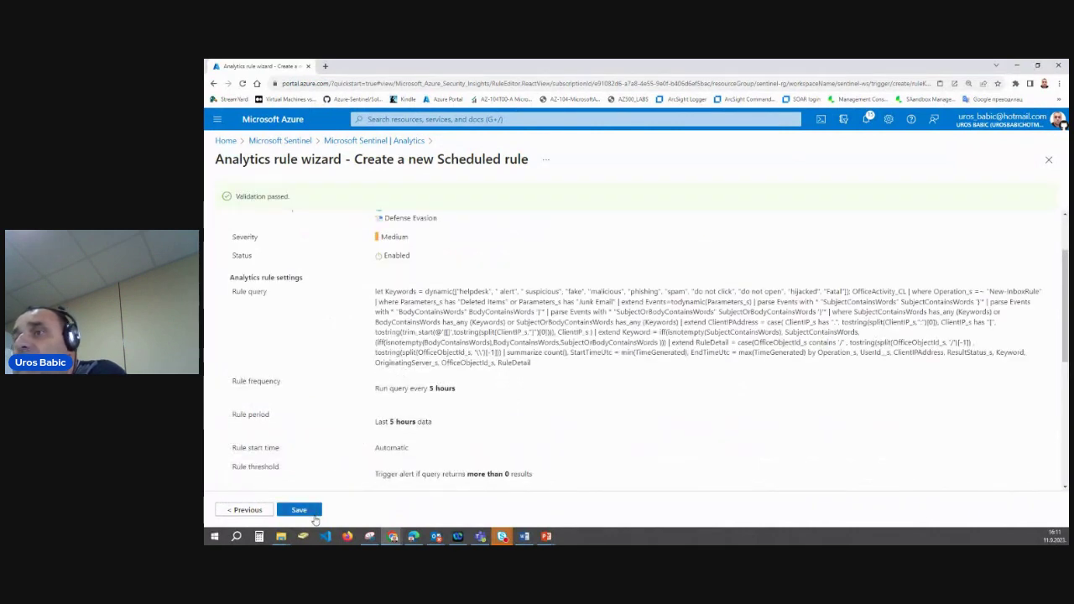
{"action": "left_click", "coordinate": [301, 511]}
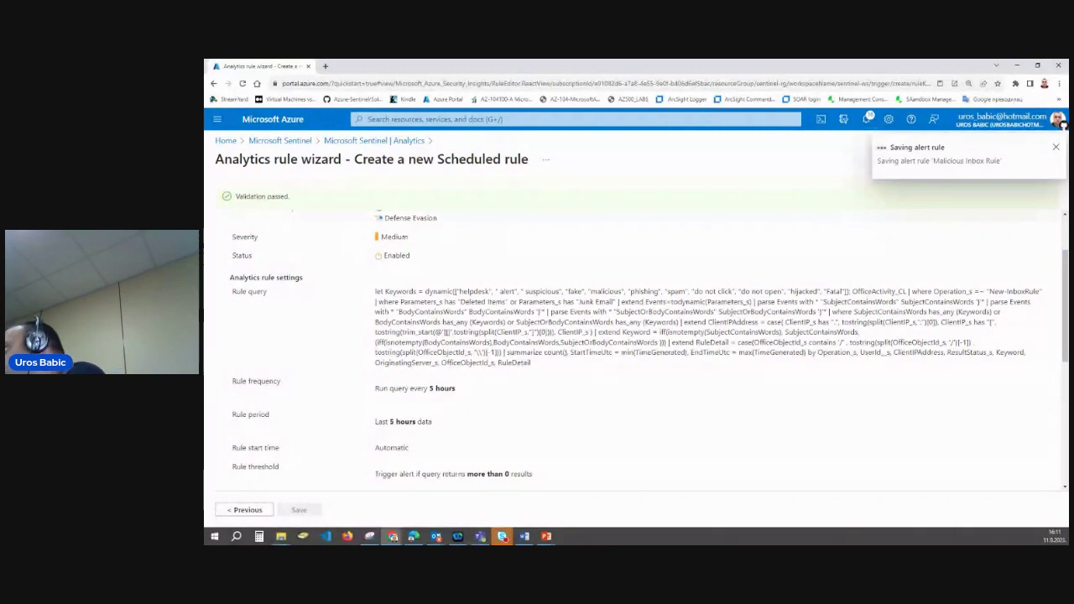
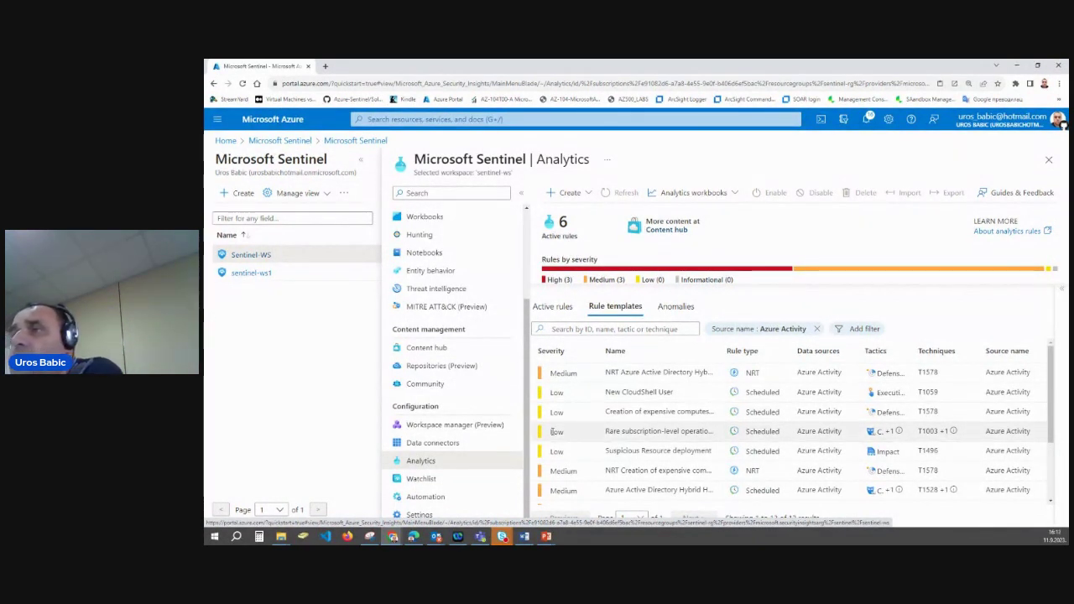
Open the full details of the Malicious Inbox Rule incident from the workspace's incident list
{"action": "scroll", "coordinate": [452, 415], "scroll_direction": "up", "scroll_amount": 1}
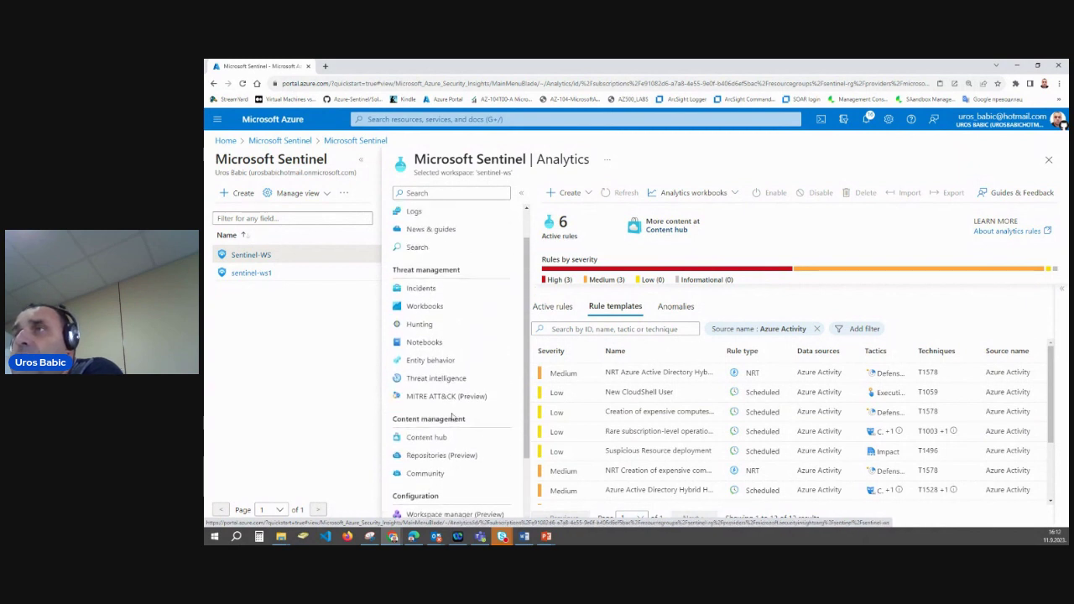
{"action": "left_click", "coordinate": [453, 292]}
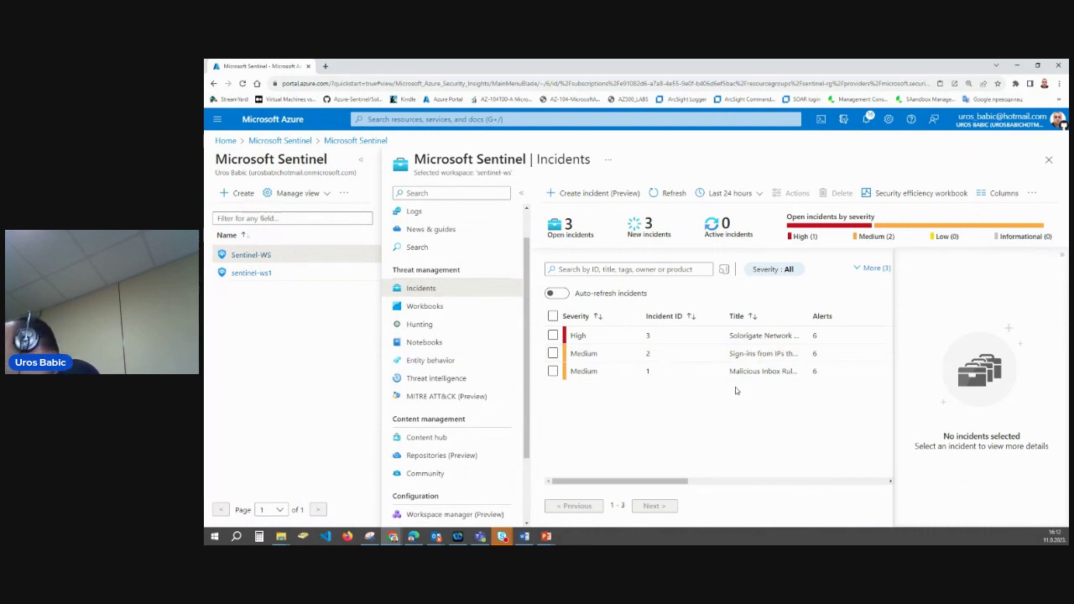
{"action": "left_click", "coordinate": [553, 372]}
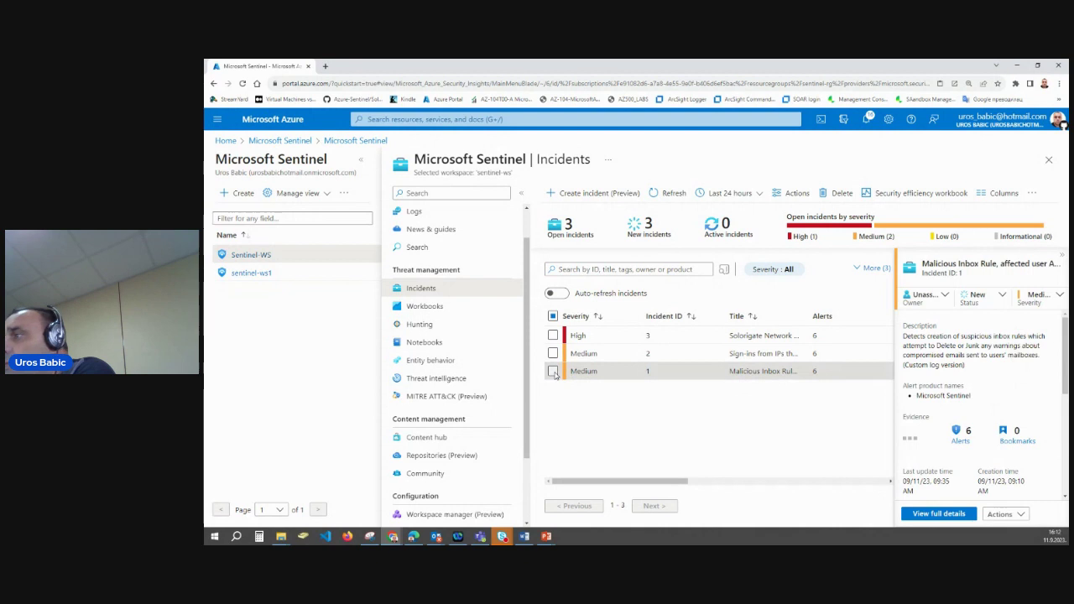
{"action": "left_click", "coordinate": [939, 513]}
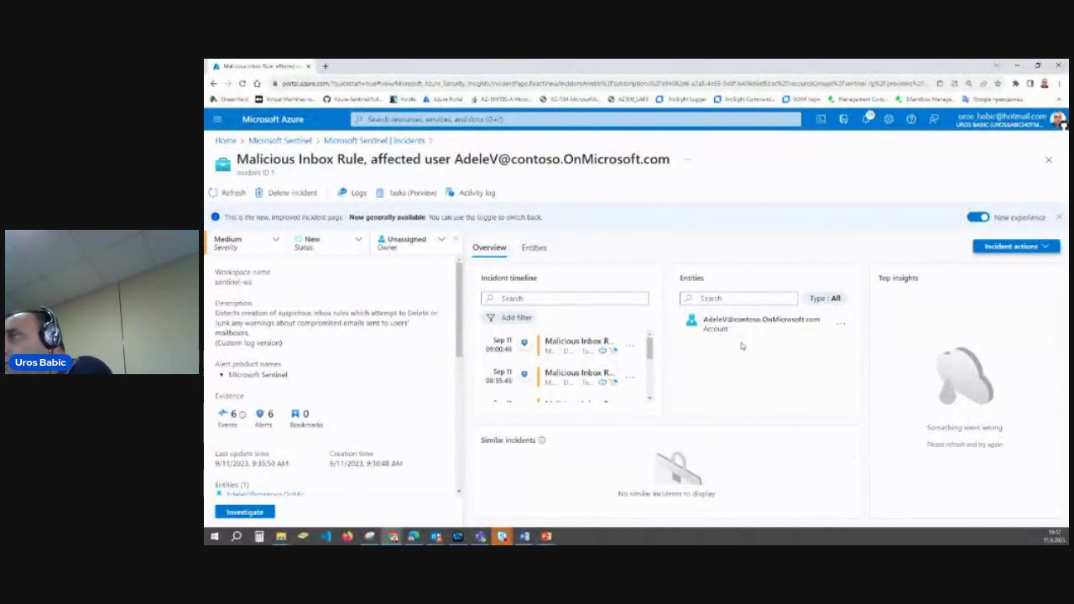
Open the log events behind the first alert in the Malicious Inbox Rule incident's timeline and examine the expanded result record
{"action": "left_click", "coordinate": [578, 346]}
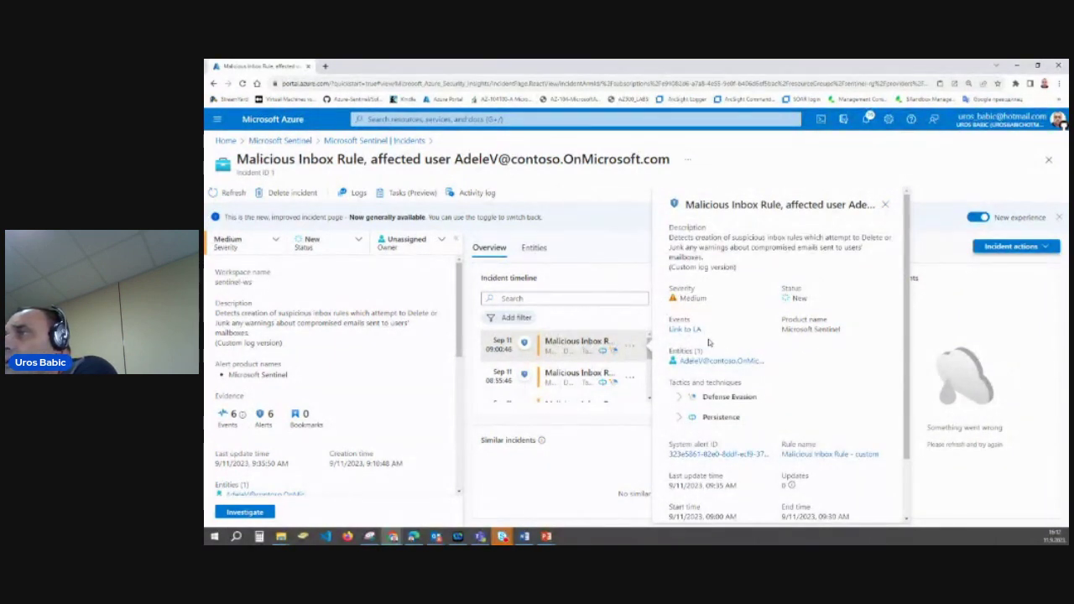
{"action": "left_click", "coordinate": [685, 329]}
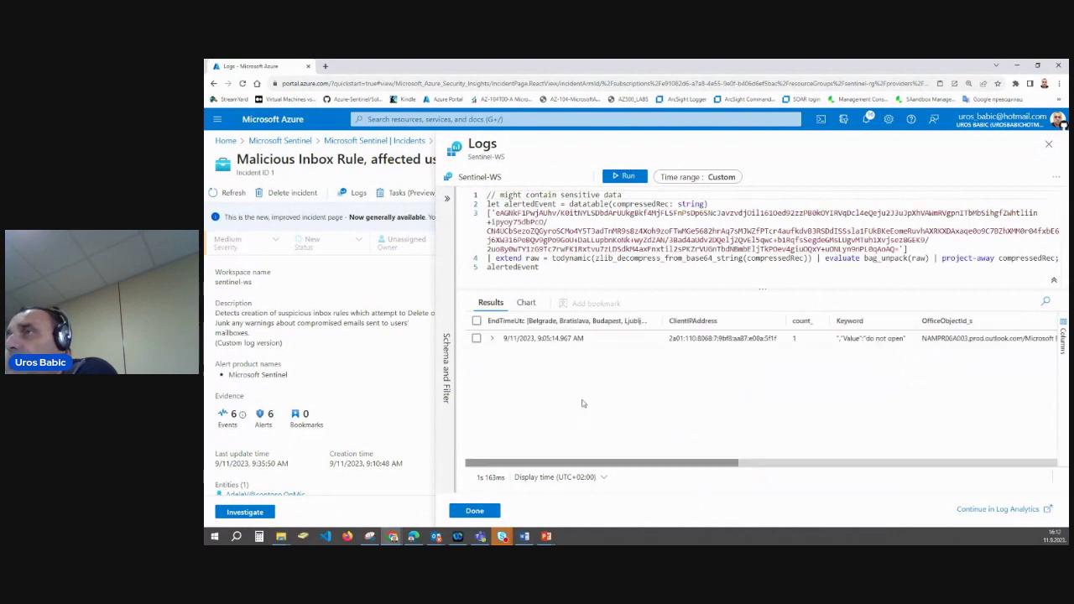
{"action": "left_click", "coordinate": [476, 339]}
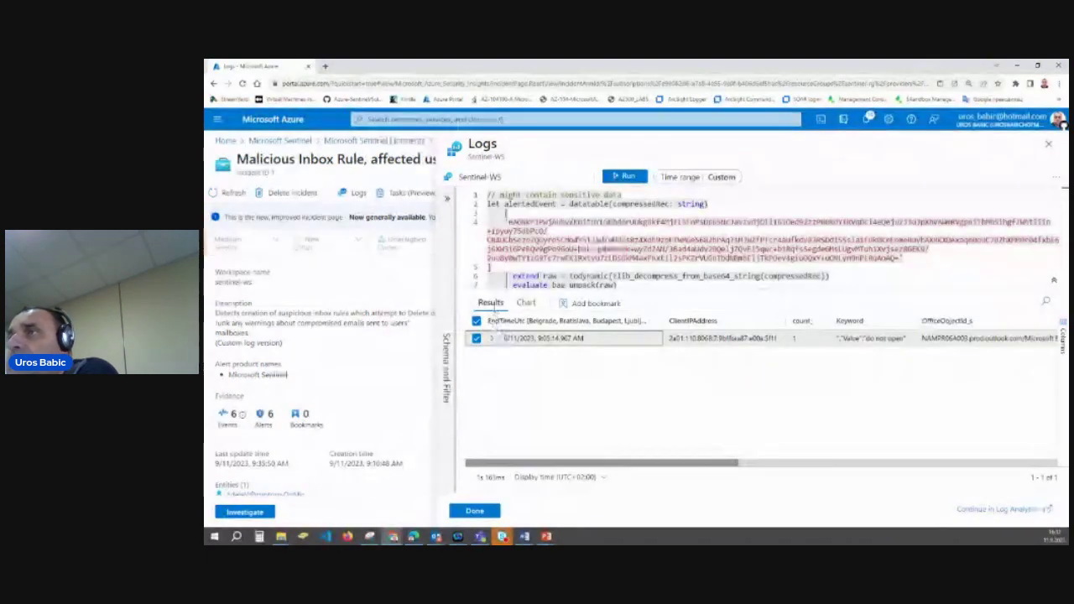
{"action": "left_click", "coordinate": [476, 339]}
{"action": "left_click", "coordinate": [491, 338]}
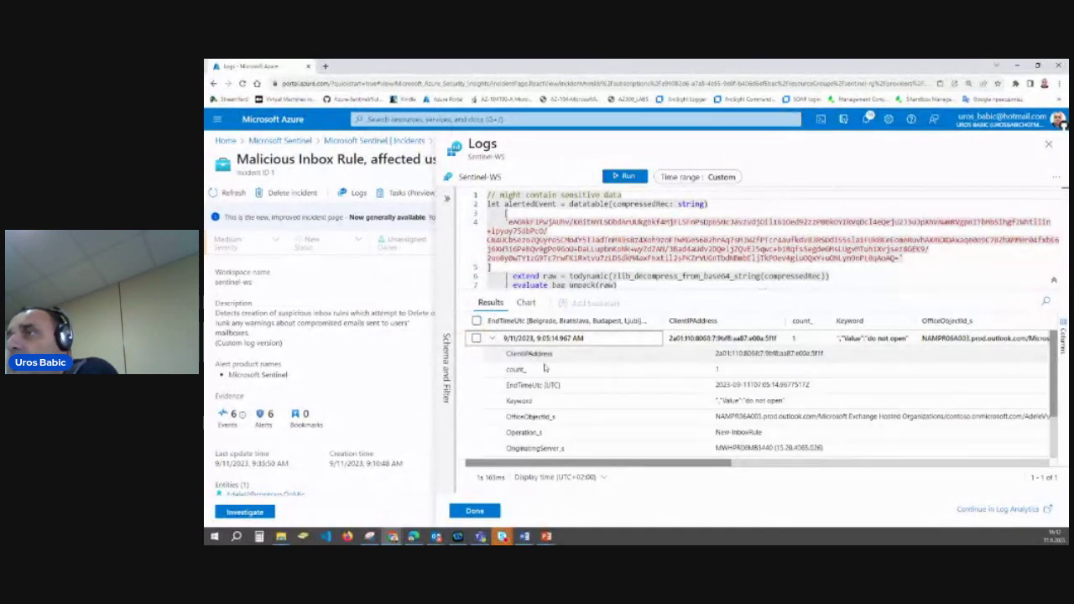
{"action": "scroll", "coordinate": [577, 387], "scroll_direction": "down", "scroll_amount": 2}
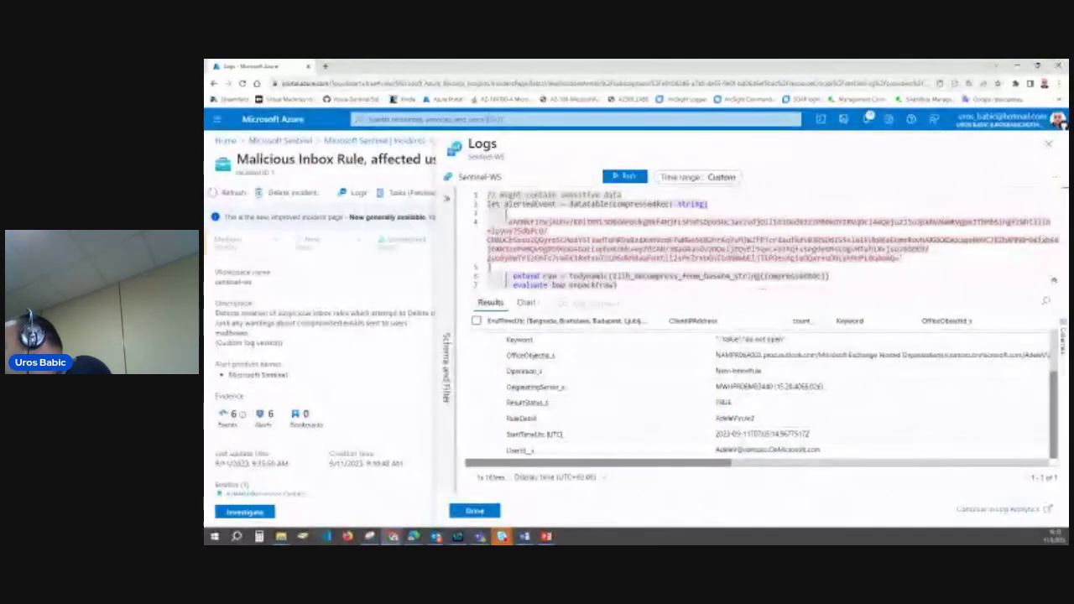
View the investigation graph of the Malicious Inbox Rule incident, discarding the query edits, and return to the incident list
{"action": "left_click", "coordinate": [257, 515]}
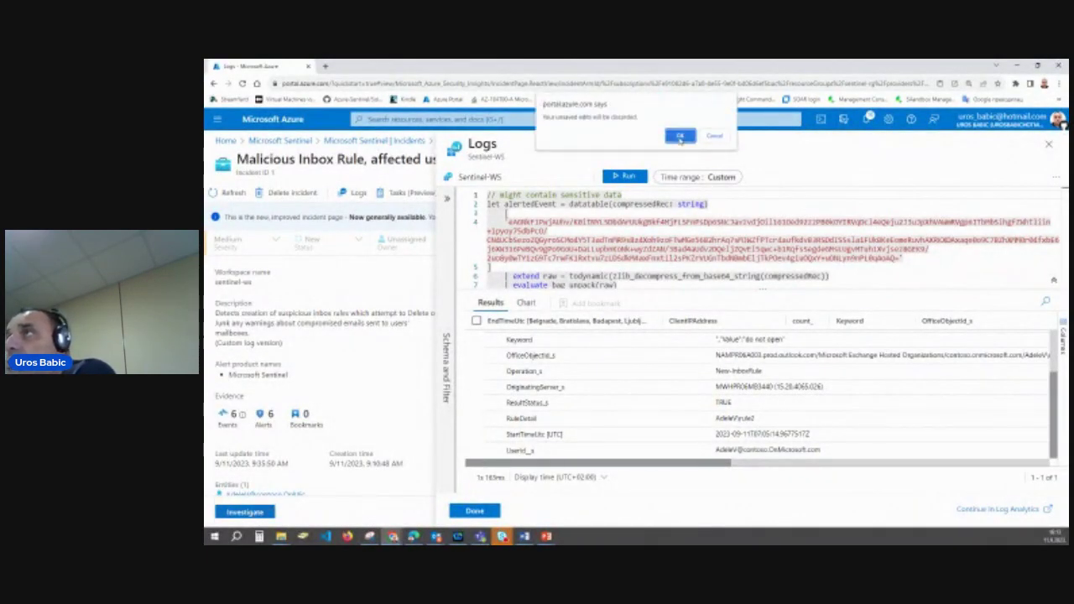
{"action": "left_click", "coordinate": [680, 136]}
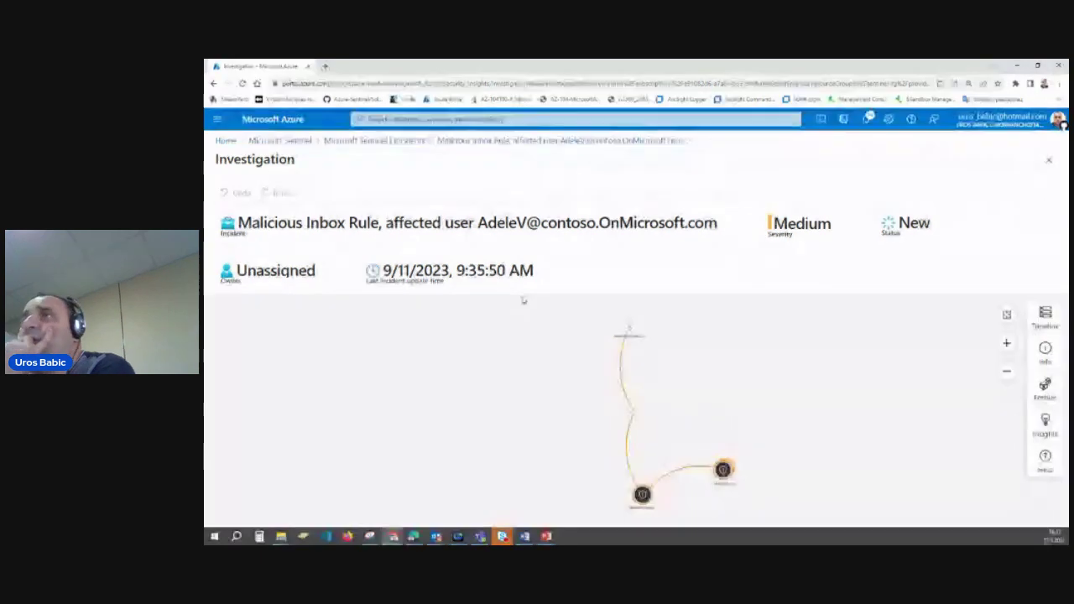
{"action": "left_click", "coordinate": [412, 141]}
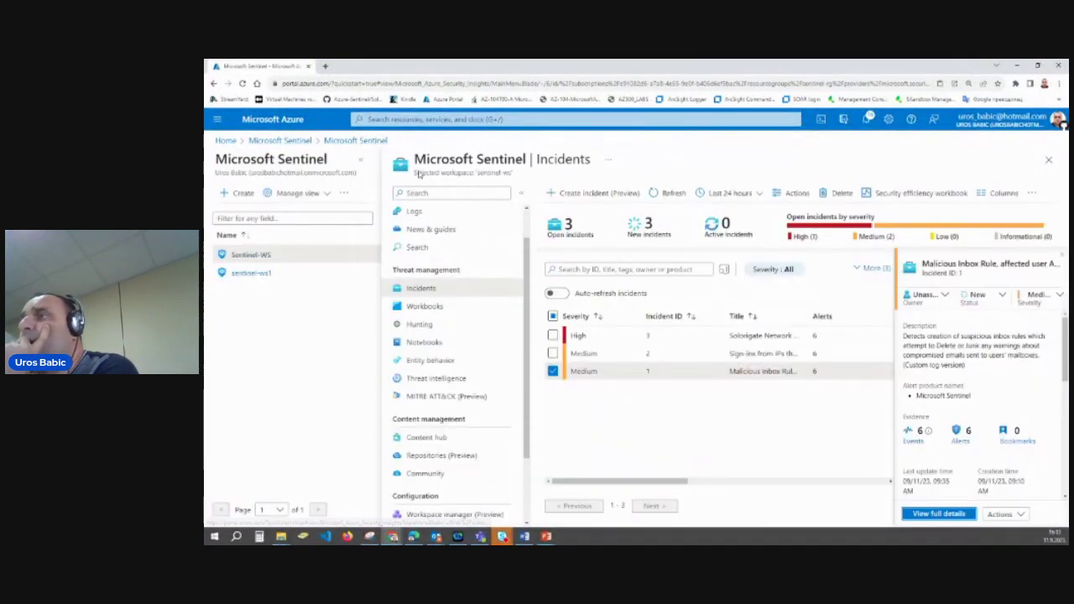
Open the full details of the incident about sign-ins to disabled accounts and the log events behind its first timeline alert
{"action": "left_click", "coordinate": [579, 353]}
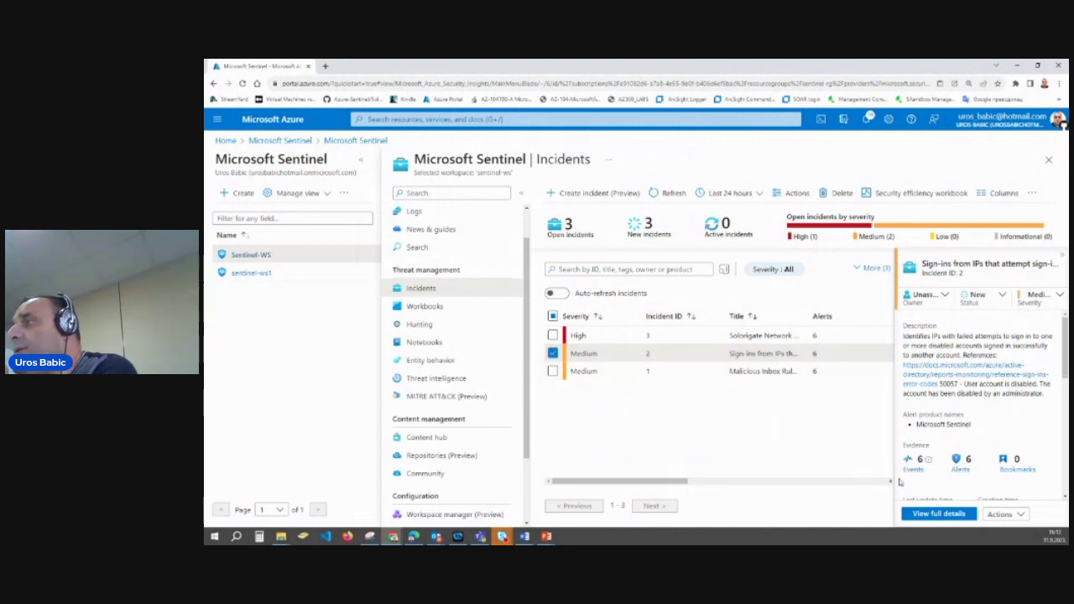
{"action": "left_click", "coordinate": [933, 514]}
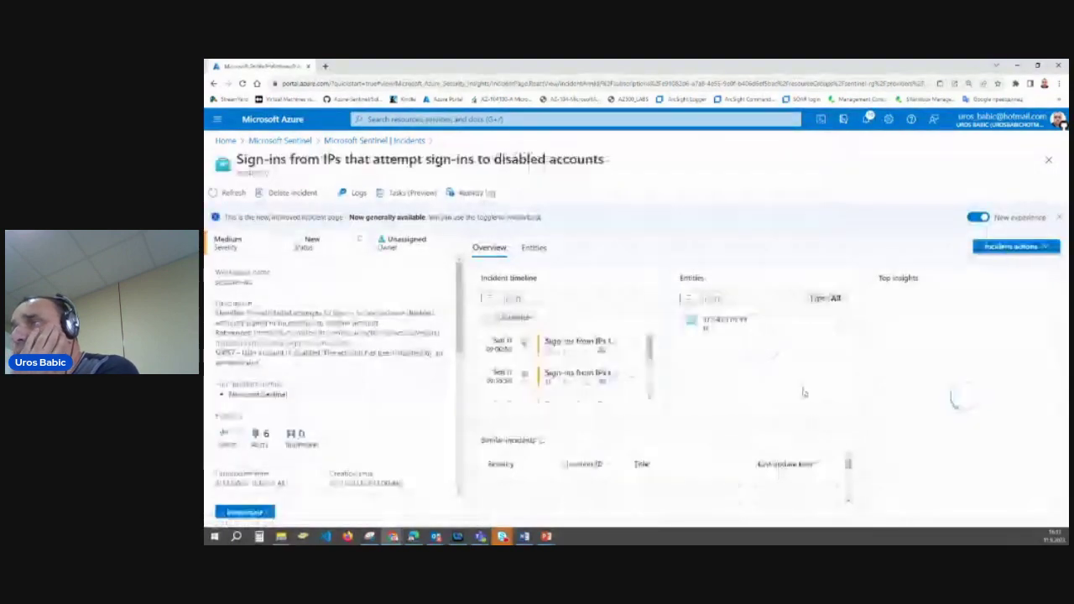
{"action": "left_click", "coordinate": [604, 344]}
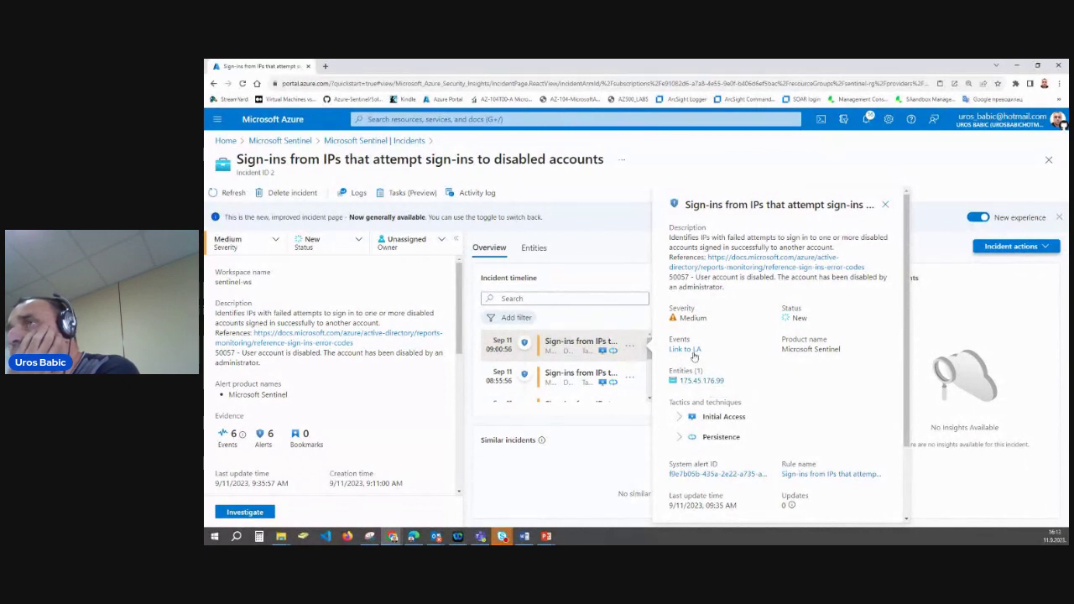
{"action": "left_click", "coordinate": [691, 351]}
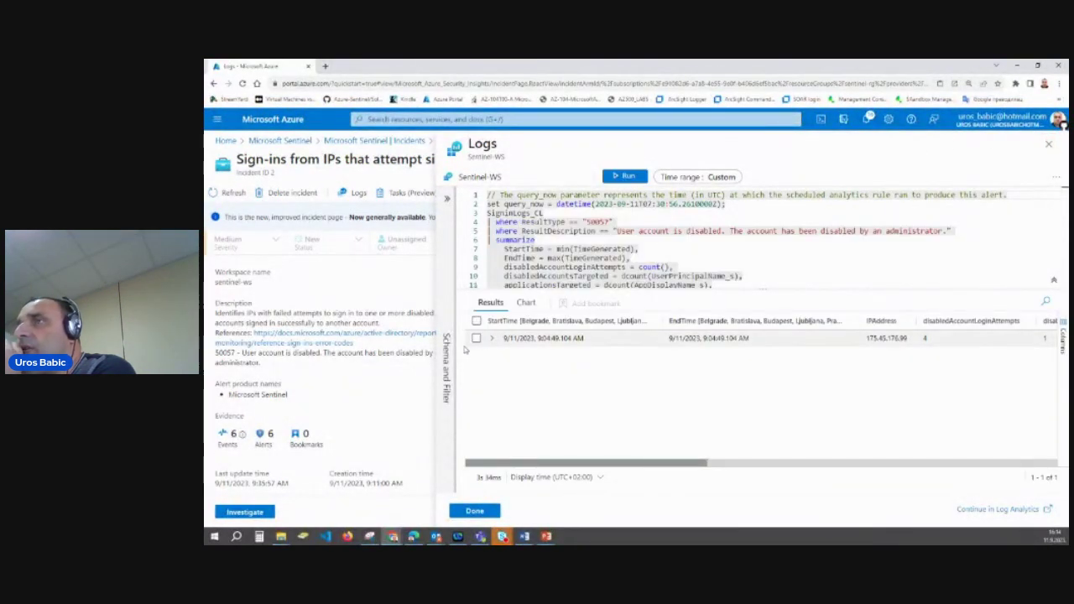
Expand the sign-in result record, examine its IP address, disabled account and application fields, and close the logs without keeping edits
{"action": "left_click", "coordinate": [476, 337]}
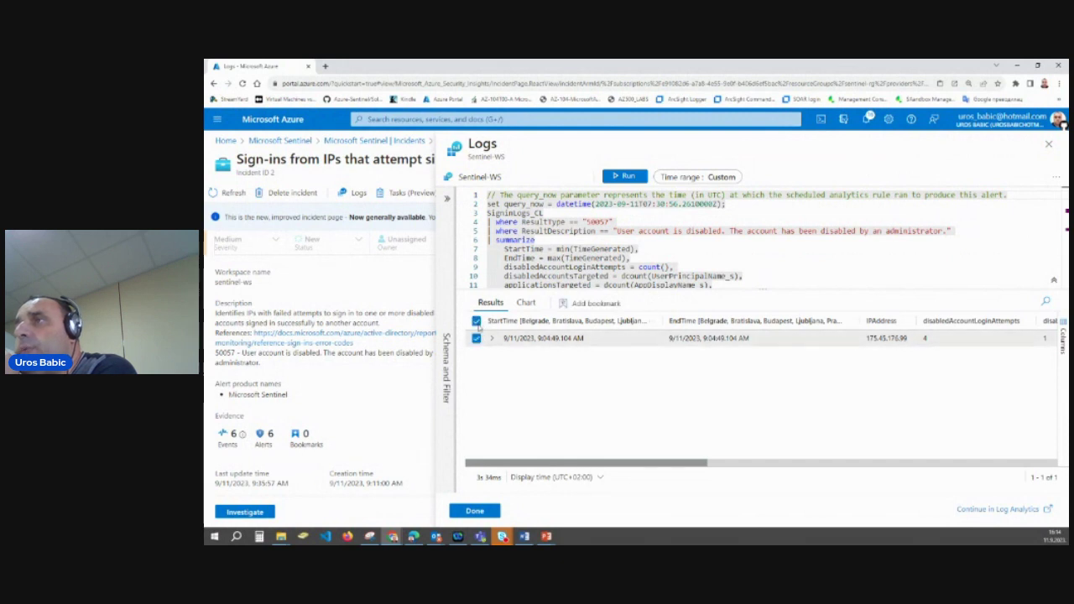
{"action": "left_click", "coordinate": [491, 339]}
{"action": "scroll", "coordinate": [602, 405], "scroll_direction": "down", "scroll_amount": 2}
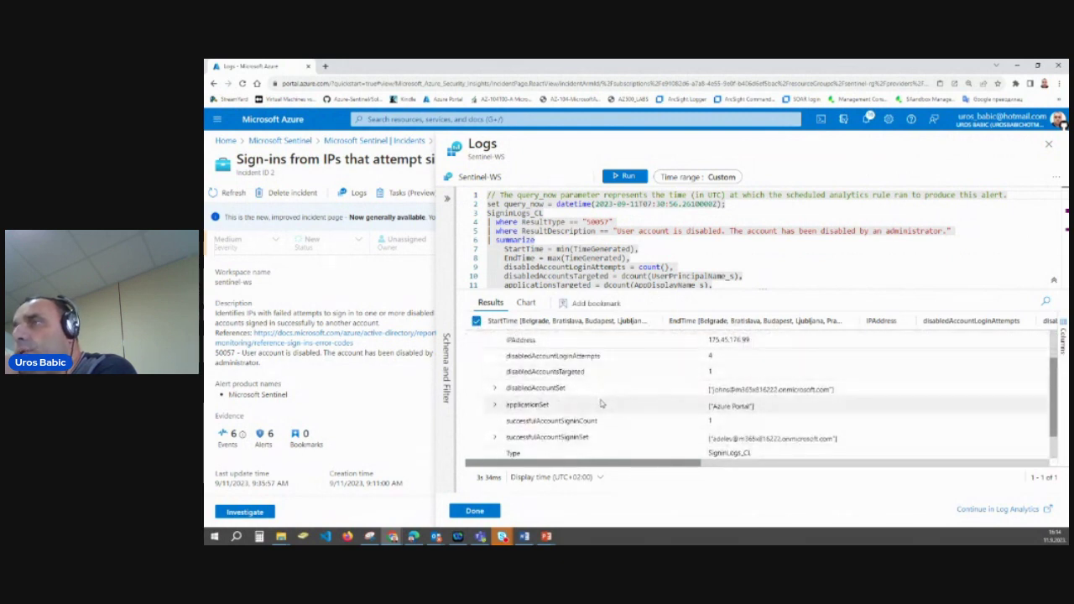
{"action": "scroll", "coordinate": [602, 405], "scroll_direction": "down", "scroll_amount": 1}
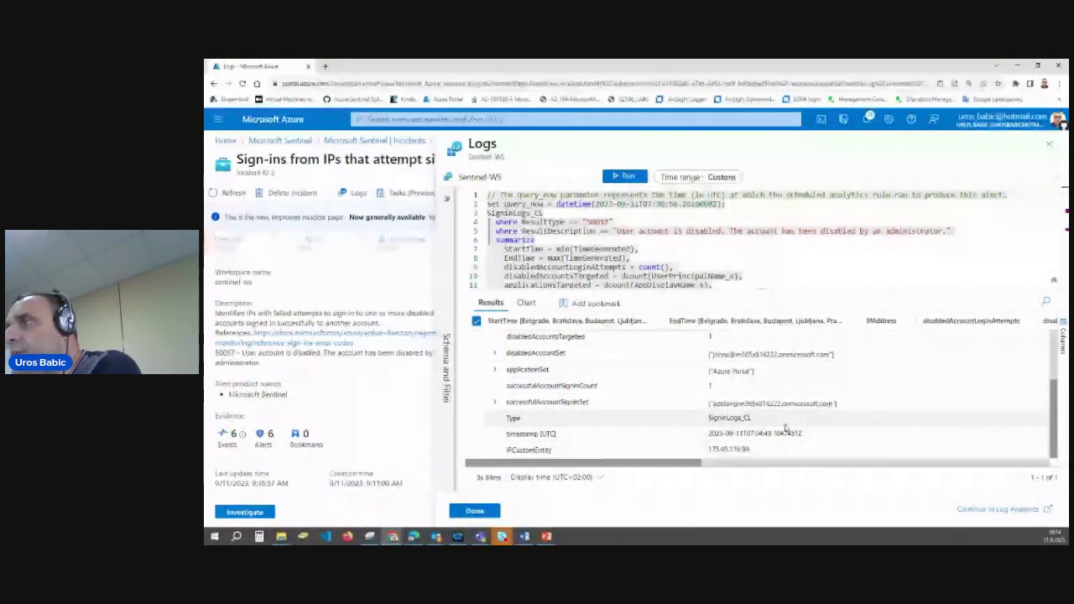
{"action": "scroll", "coordinate": [786, 428], "scroll_direction": "up", "scroll_amount": 2}
{"action": "scroll", "coordinate": [787, 430], "scroll_direction": "down", "scroll_amount": 2}
{"action": "scroll", "coordinate": [786, 429], "scroll_direction": "up", "scroll_amount": 3}
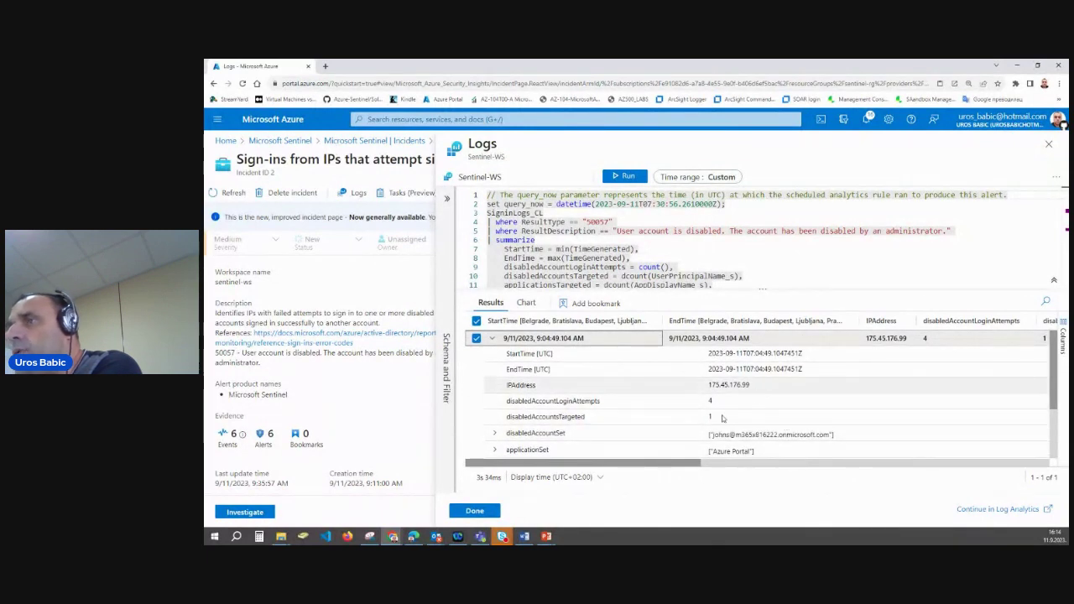
{"action": "left_click", "coordinate": [471, 512]}
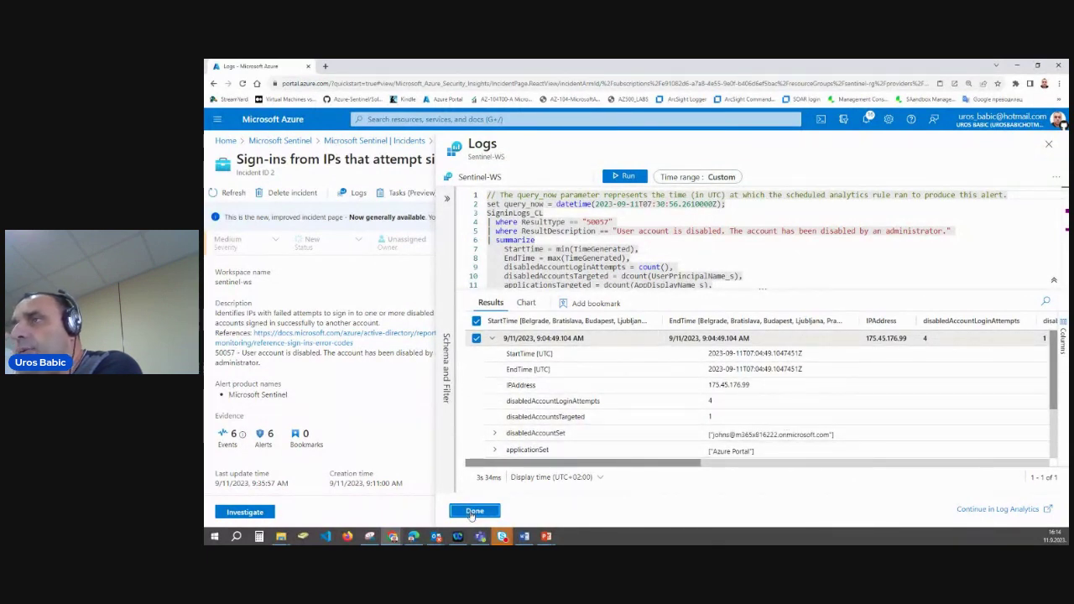
{"action": "left_click", "coordinate": [1048, 146]}
{"action": "left_click", "coordinate": [681, 135]}
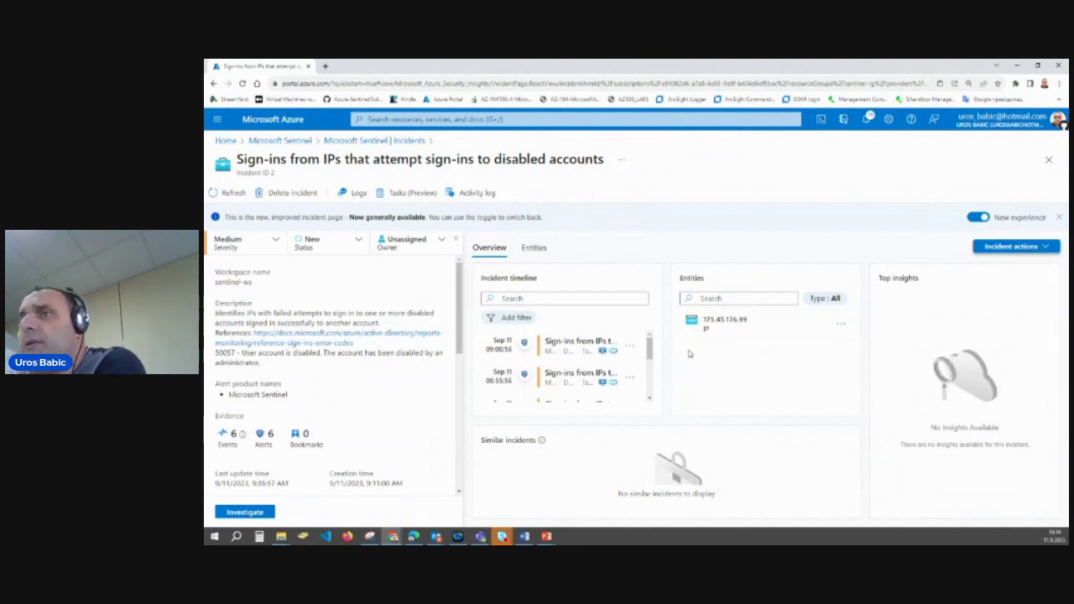
List the playbooks available for the first timeline alert and view the Get-GeoFromIpAndTagIncident logic app in the Visual Studio Enterprise subscription
{"action": "scroll", "coordinate": [403, 429], "scroll_direction": "down", "scroll_amount": 3}
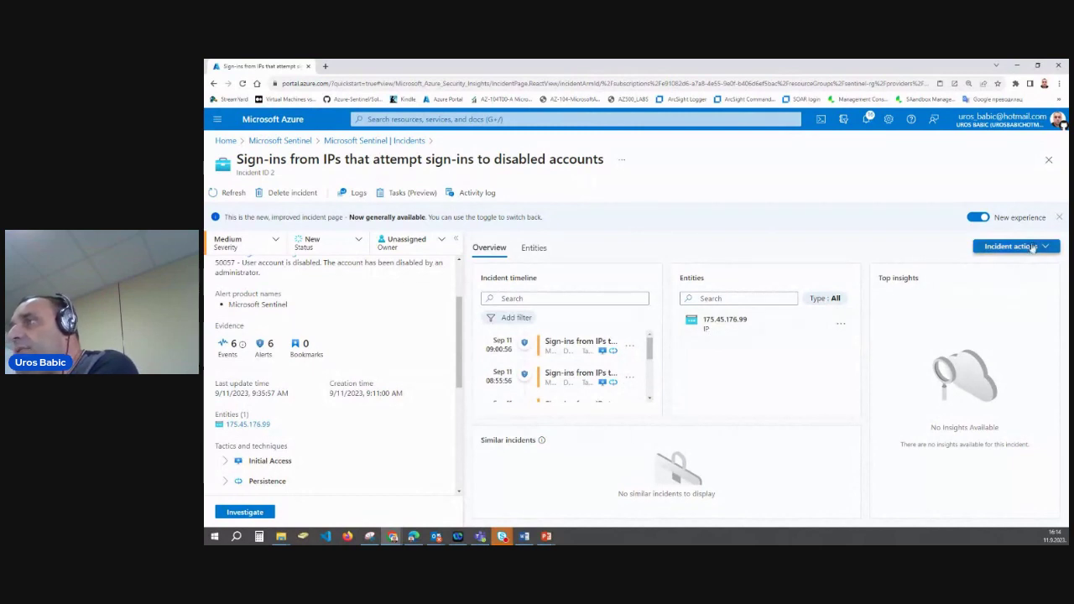
{"action": "left_click", "coordinate": [581, 356]}
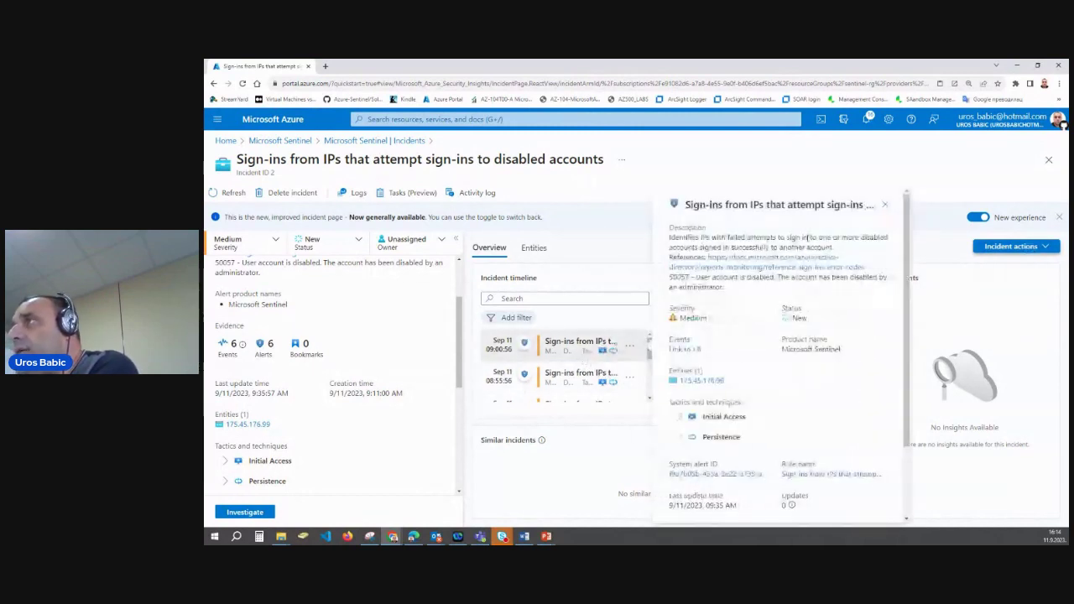
{"action": "left_click", "coordinate": [885, 205]}
{"action": "left_click", "coordinate": [631, 346]}
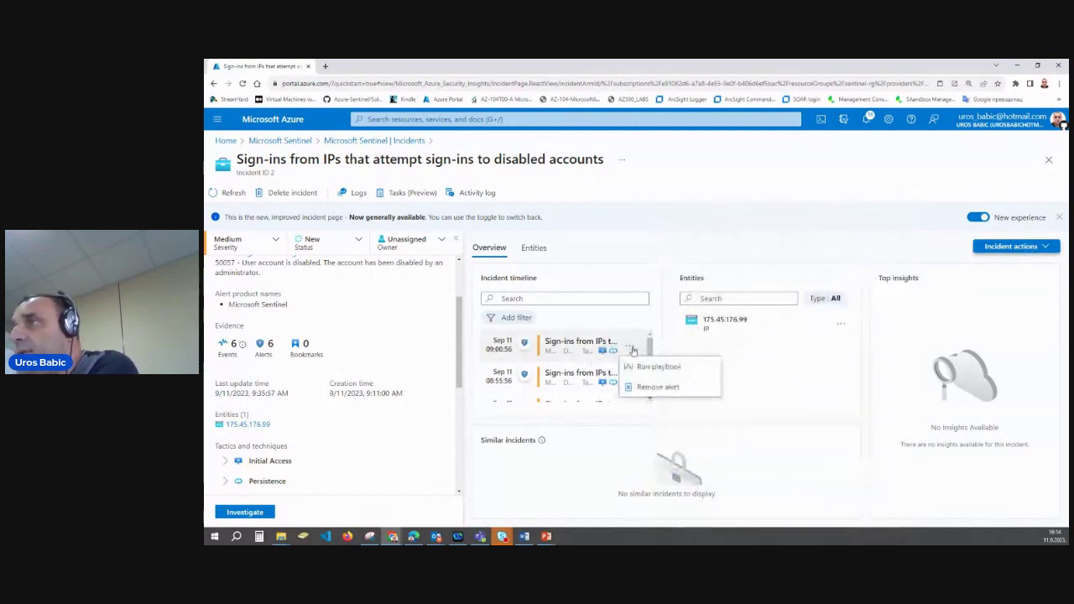
{"action": "left_click", "coordinate": [658, 367]}
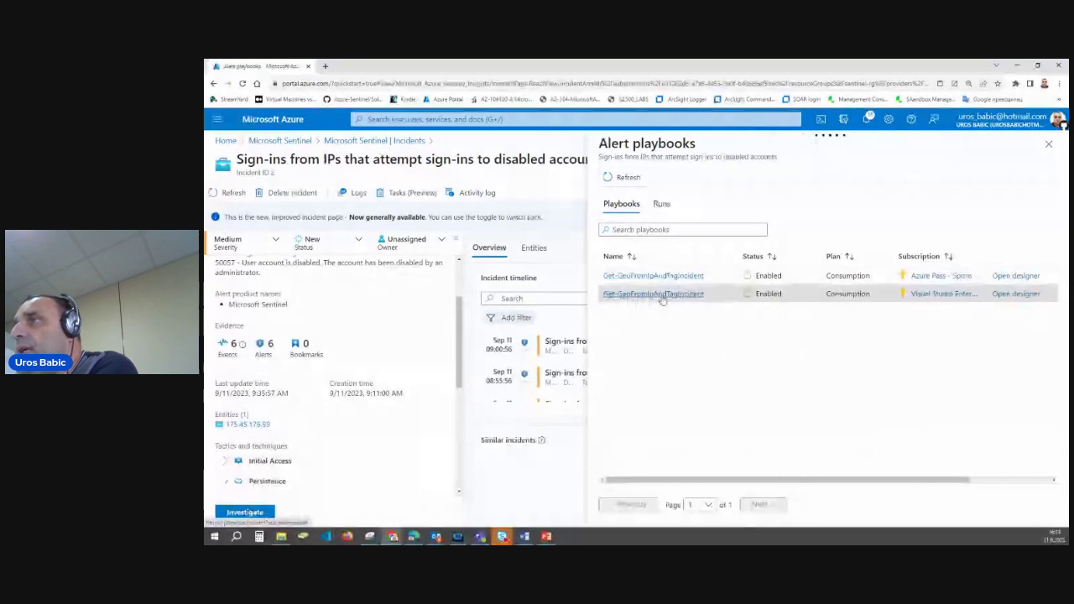
{"action": "left_click", "coordinate": [663, 294]}
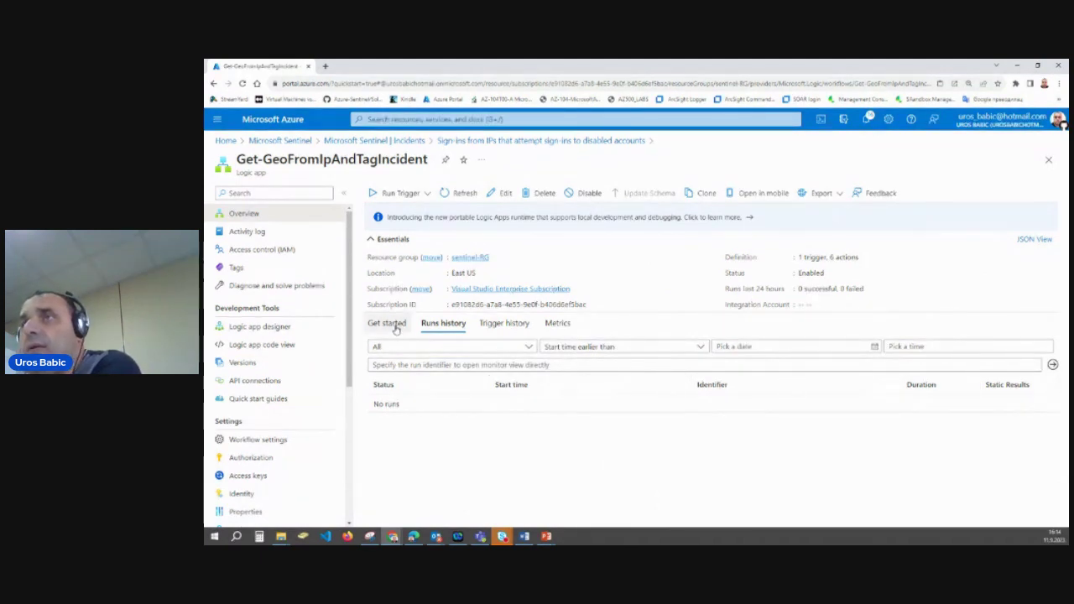
{"action": "left_click", "coordinate": [1049, 161]}
Review the first timeline alert's details and its linked log events, and close the logs while discarding unsaved edits
{"action": "left_click", "coordinate": [575, 350]}
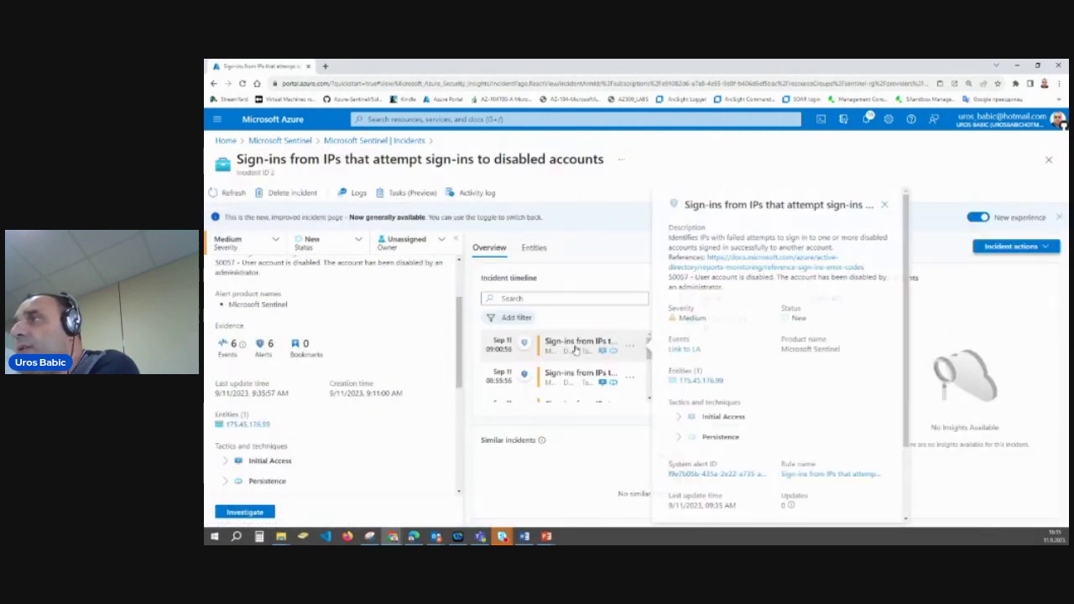
{"action": "scroll", "coordinate": [753, 426], "scroll_direction": "down", "scroll_amount": 2}
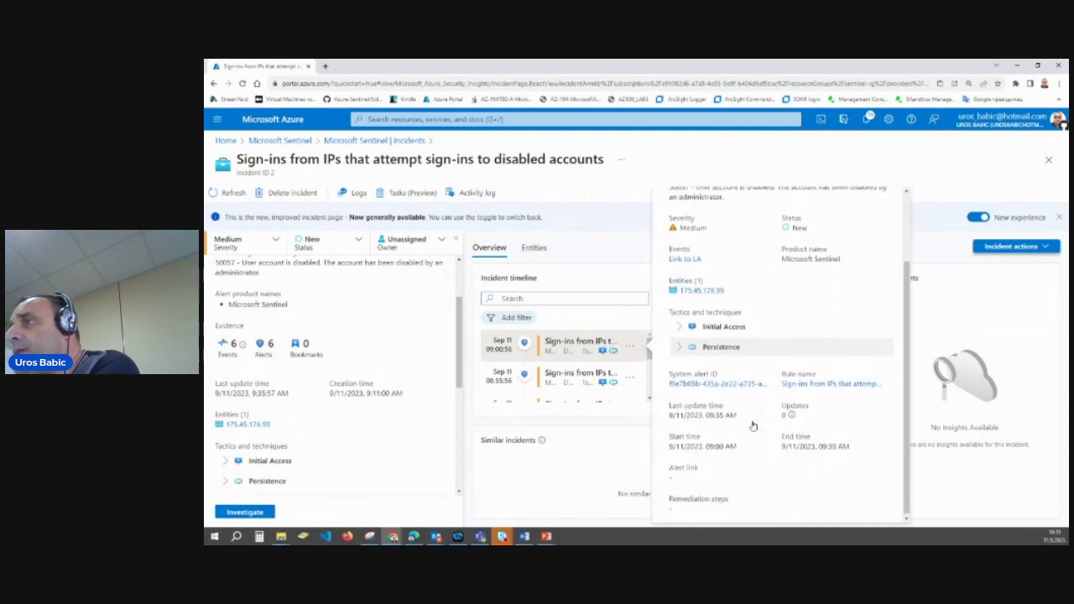
{"action": "scroll", "coordinate": [752, 424], "scroll_direction": "up", "scroll_amount": 2}
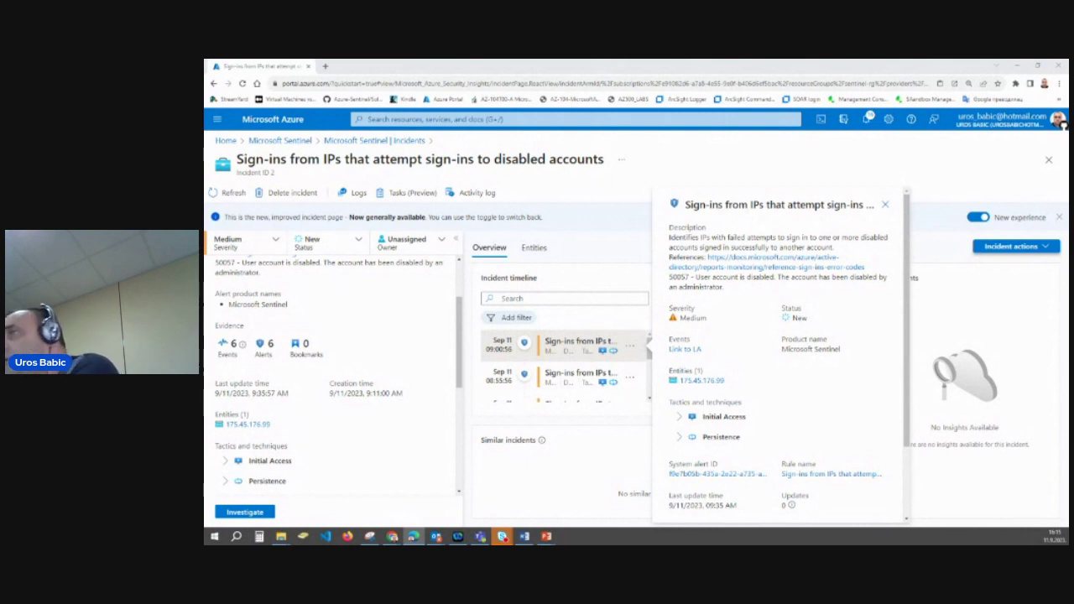
{"action": "left_click", "coordinate": [687, 350]}
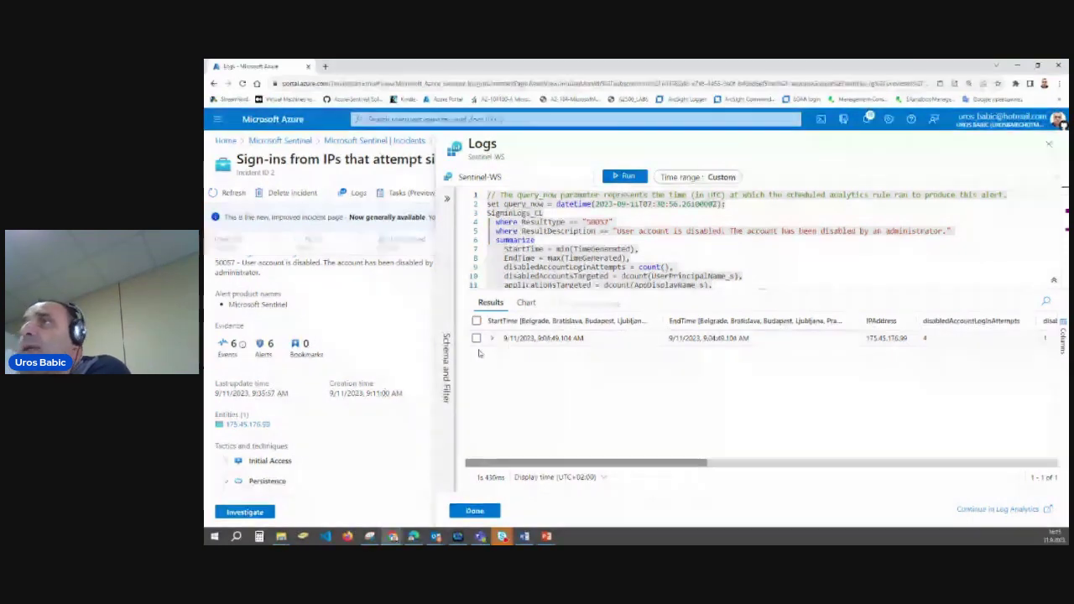
{"action": "left_click", "coordinate": [1049, 144]}
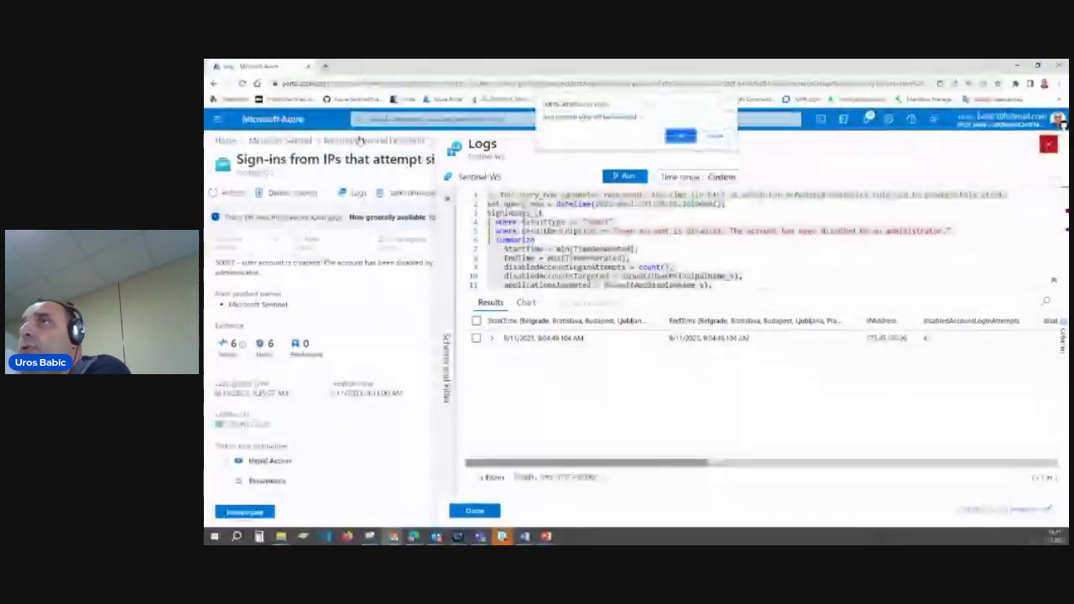
{"action": "left_click", "coordinate": [681, 135]}
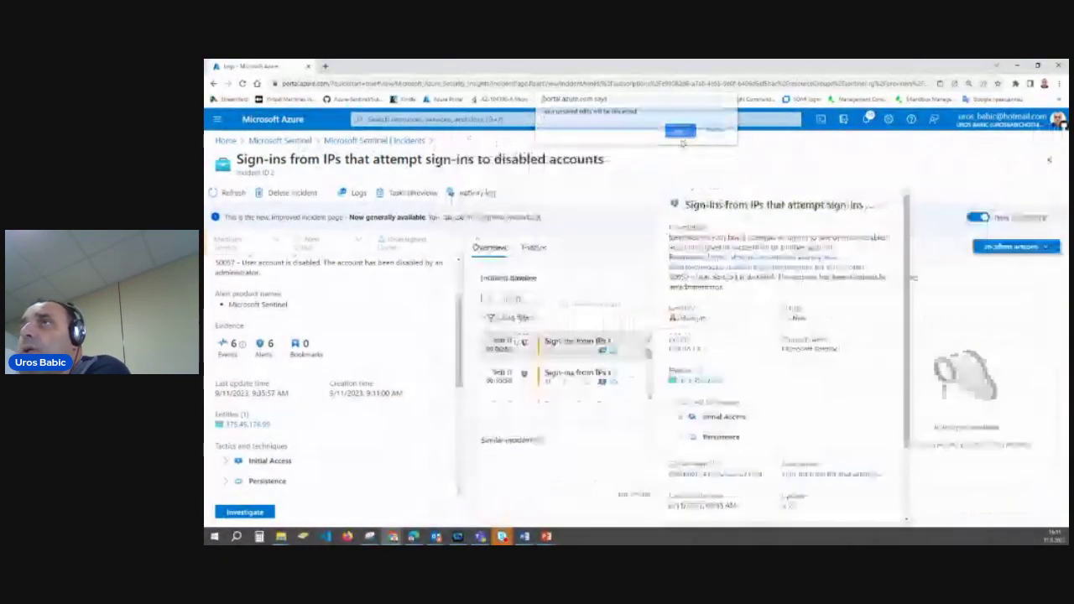
Open the Sentinel-WS workspace's workbooks, view the available templates, and select the saved Investigation Insights workbook
{"action": "left_click", "coordinate": [280, 140]}
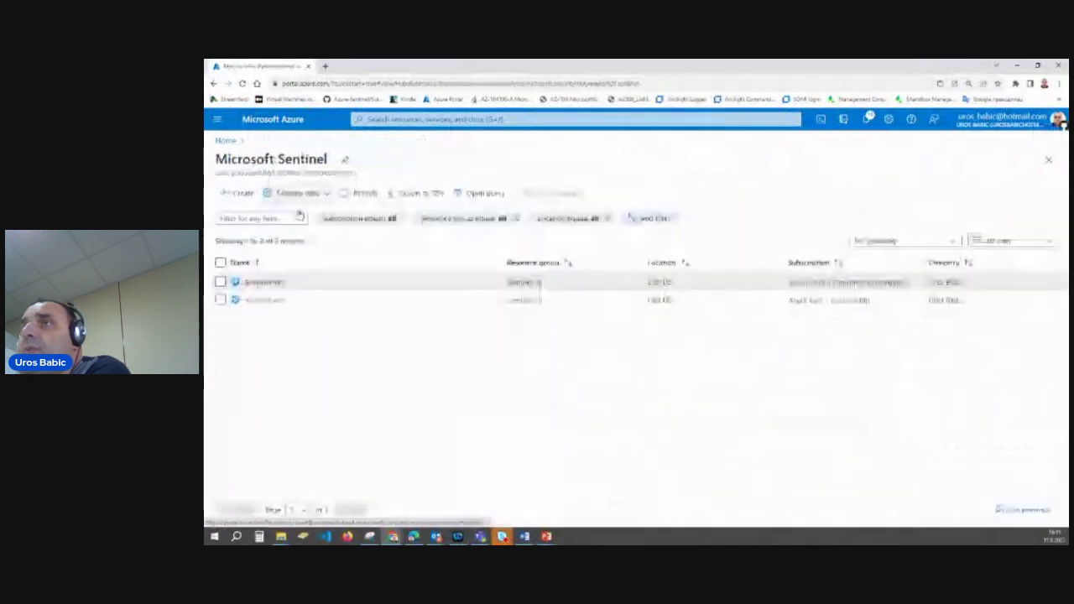
{"action": "left_click", "coordinate": [267, 282]}
{"action": "scroll", "coordinate": [445, 394], "scroll_direction": "down", "scroll_amount": 1}
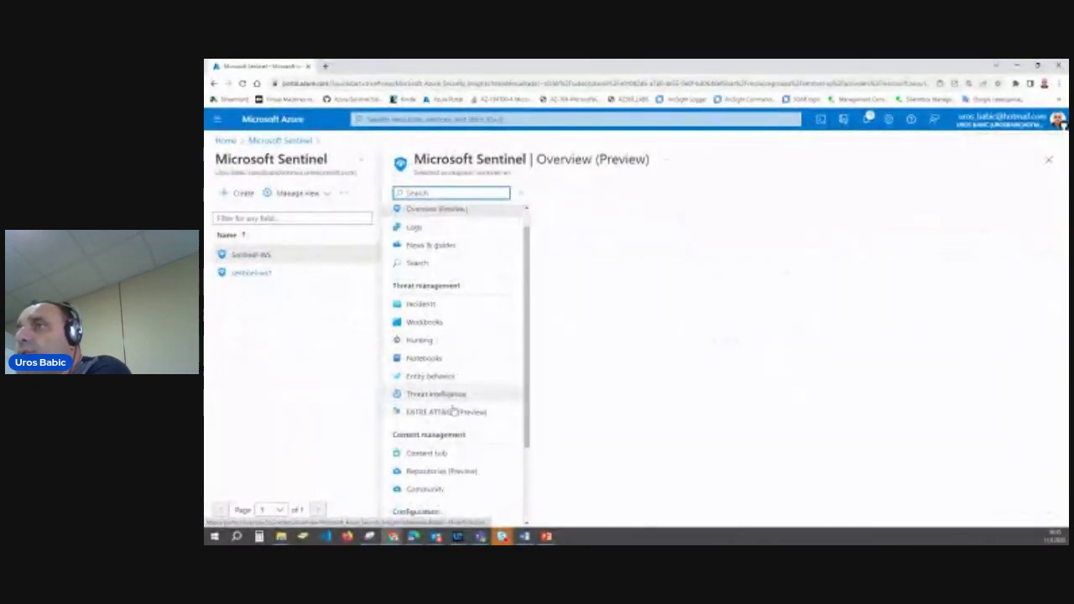
{"action": "left_click", "coordinate": [425, 300]}
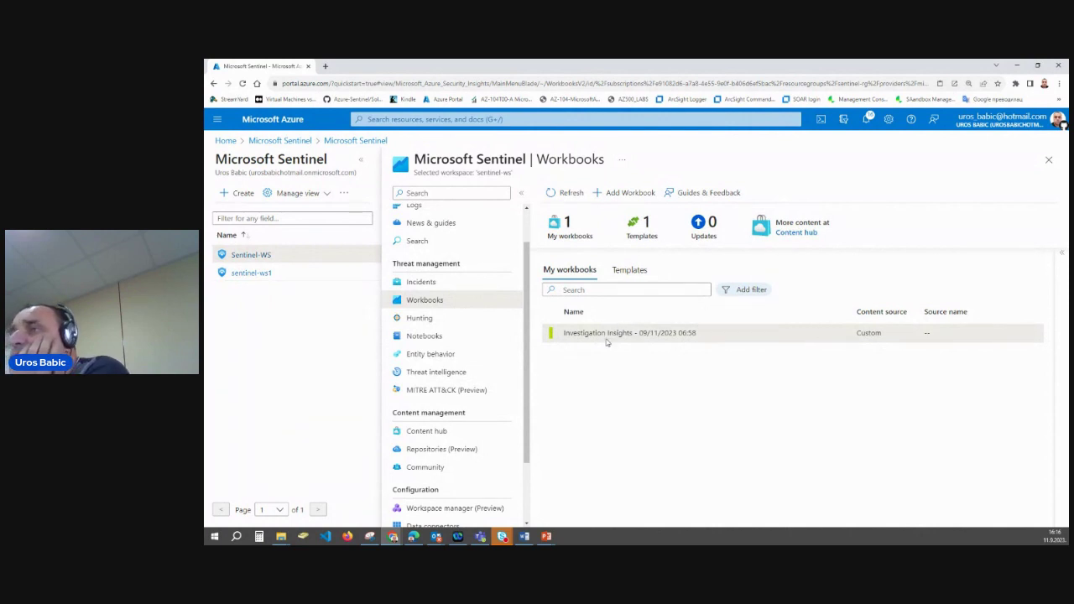
{"action": "left_click", "coordinate": [627, 272]}
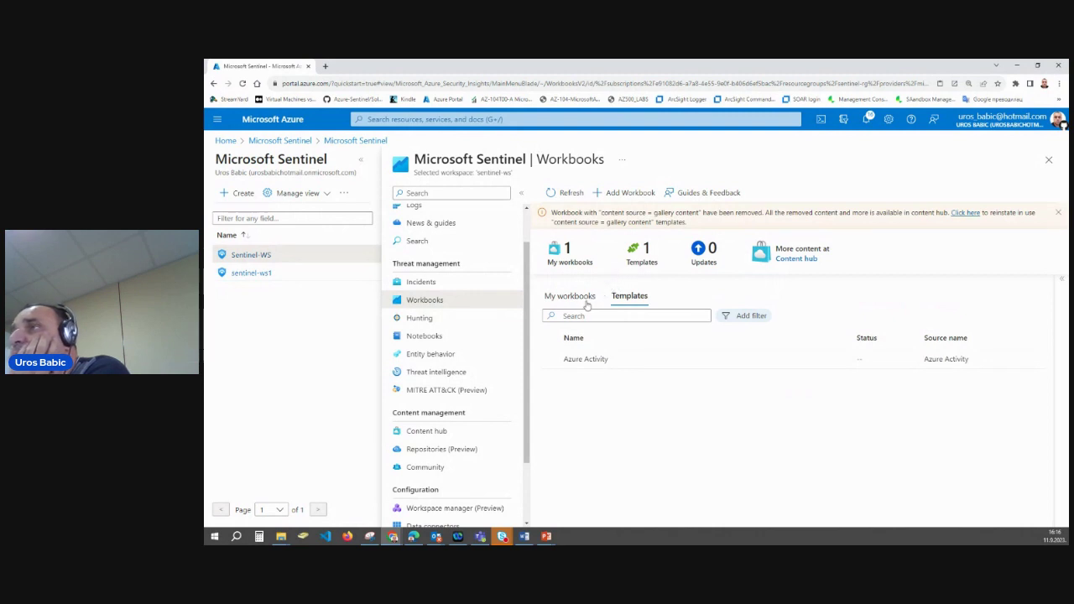
{"action": "left_click", "coordinate": [581, 299]}
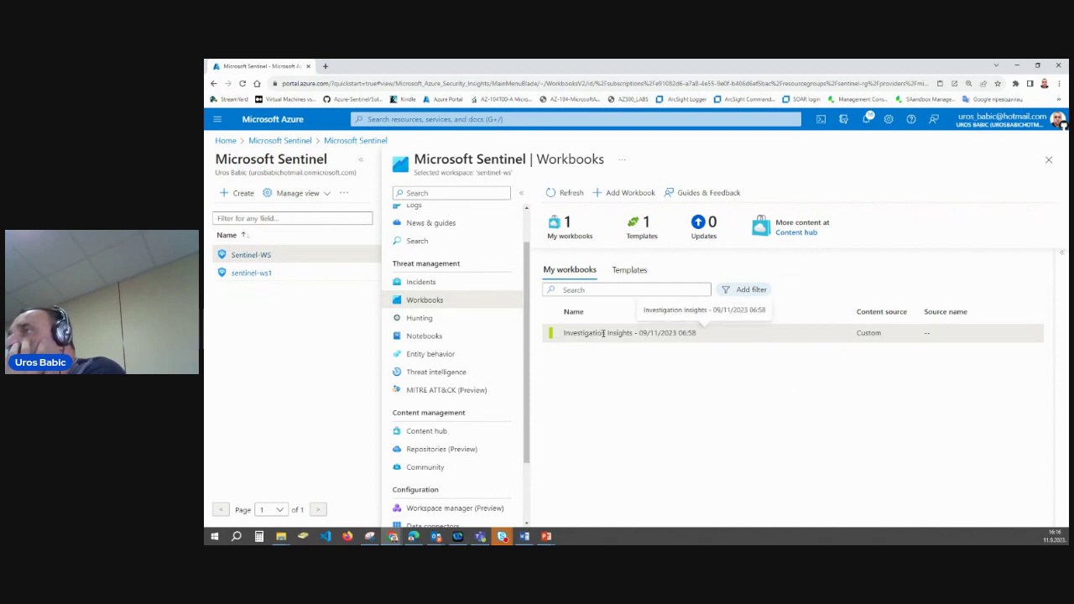
{"action": "left_click", "coordinate": [984, 335]}
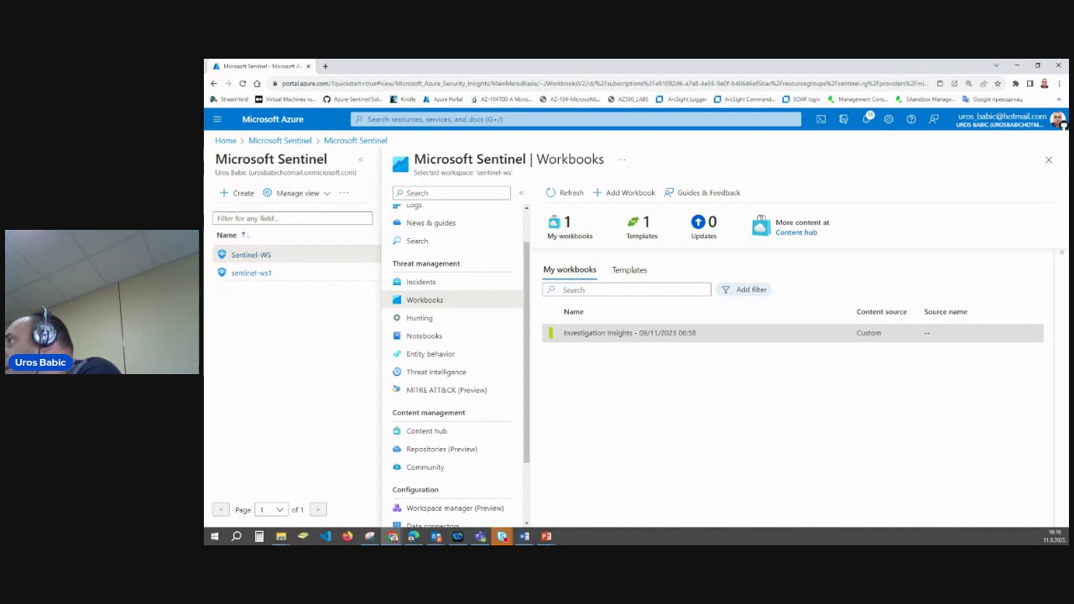
Assign the high-severity Solorigate Network Beacon incident to the signed-in account as its owner
{"action": "scroll", "coordinate": [445, 458], "scroll_direction": "down", "scroll_amount": 1}
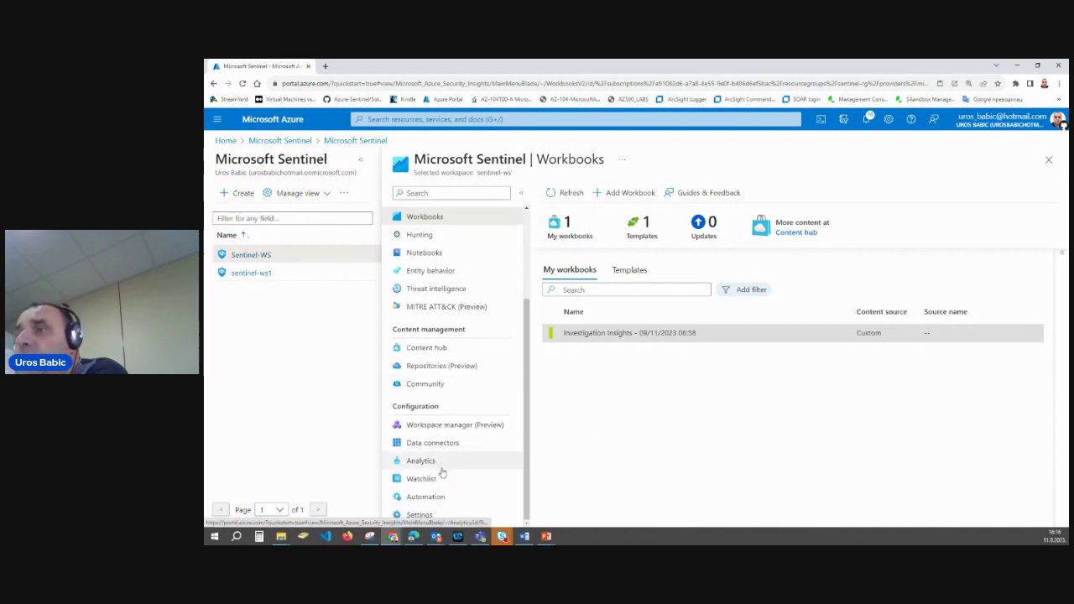
{"action": "scroll", "coordinate": [443, 470], "scroll_direction": "up", "scroll_amount": 3}
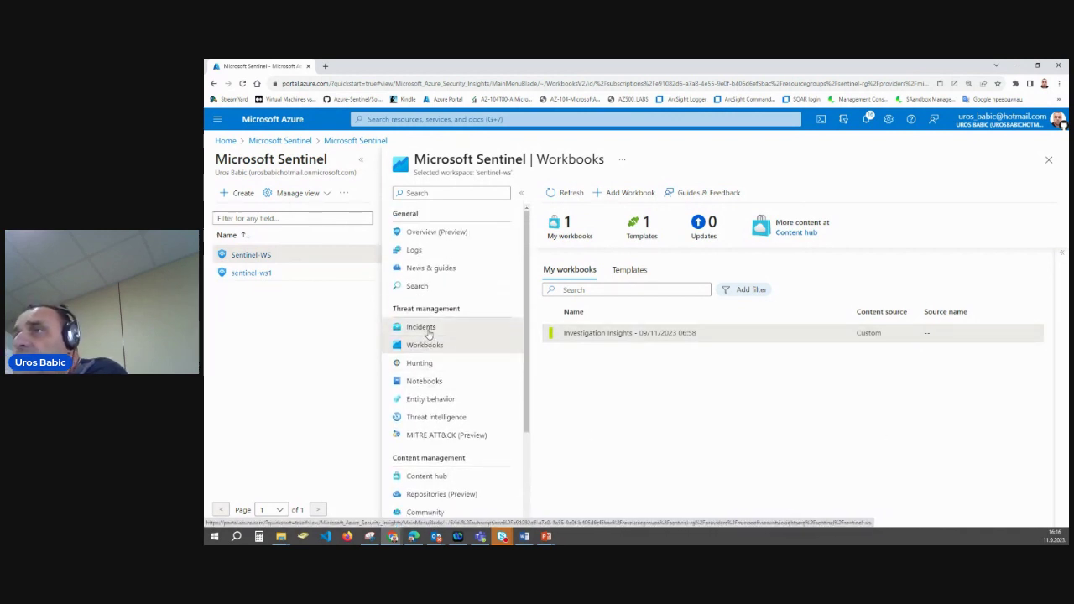
{"action": "left_click", "coordinate": [447, 330]}
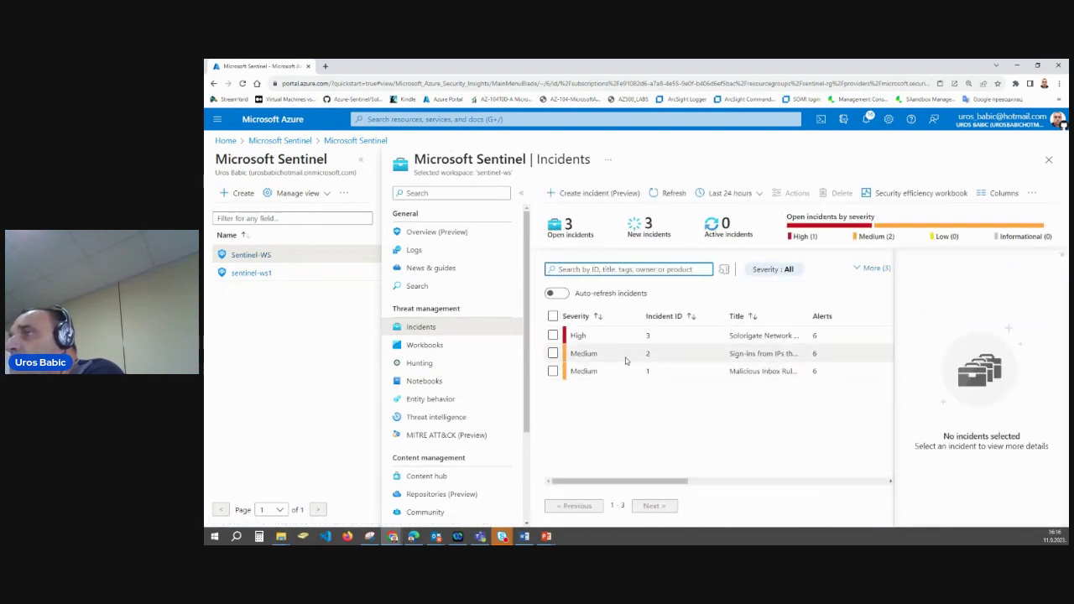
{"action": "left_click", "coordinate": [588, 336]}
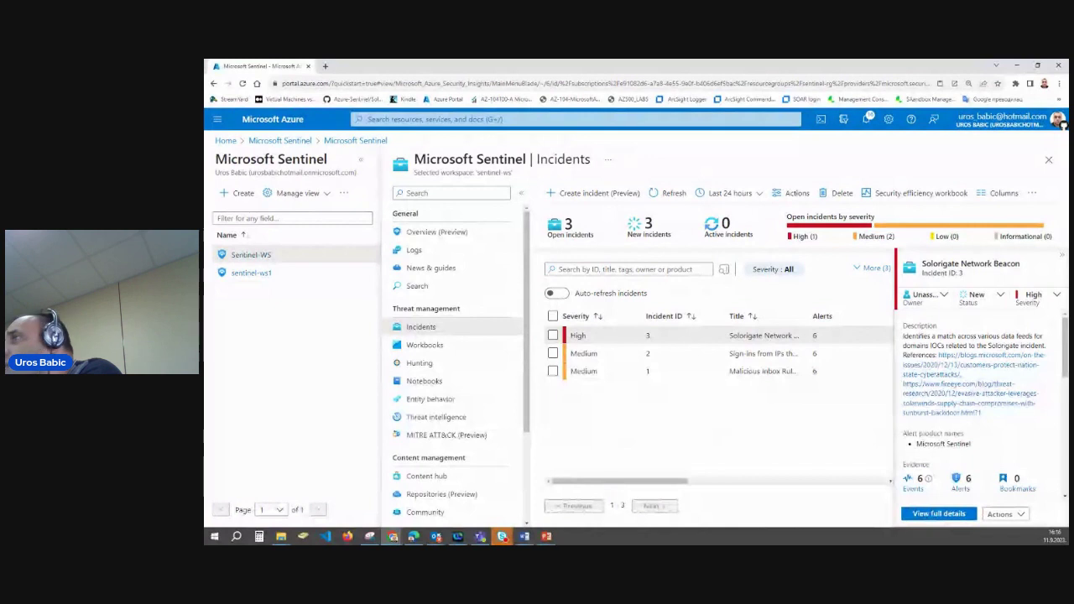
{"action": "left_click", "coordinate": [933, 298]}
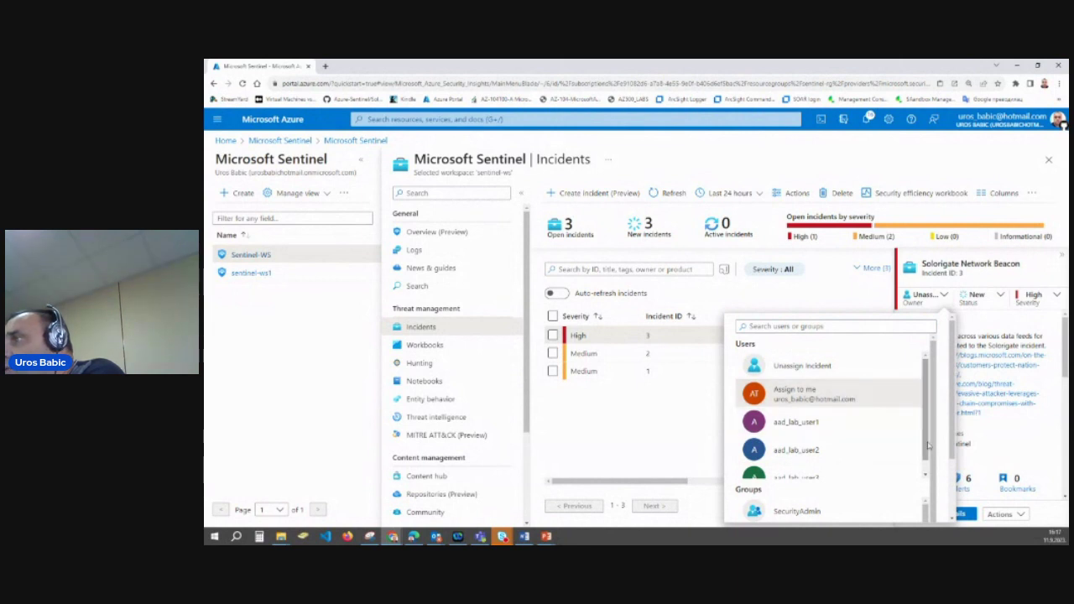
{"action": "scroll", "coordinate": [928, 444], "scroll_direction": "down", "scroll_amount": 2}
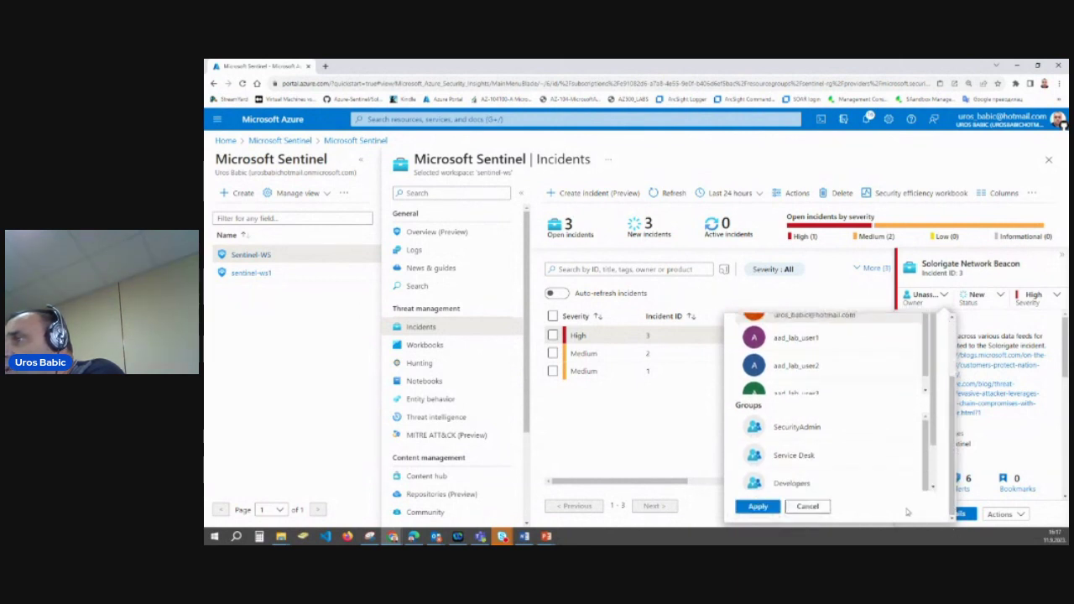
{"action": "left_click", "coordinate": [756, 507]}
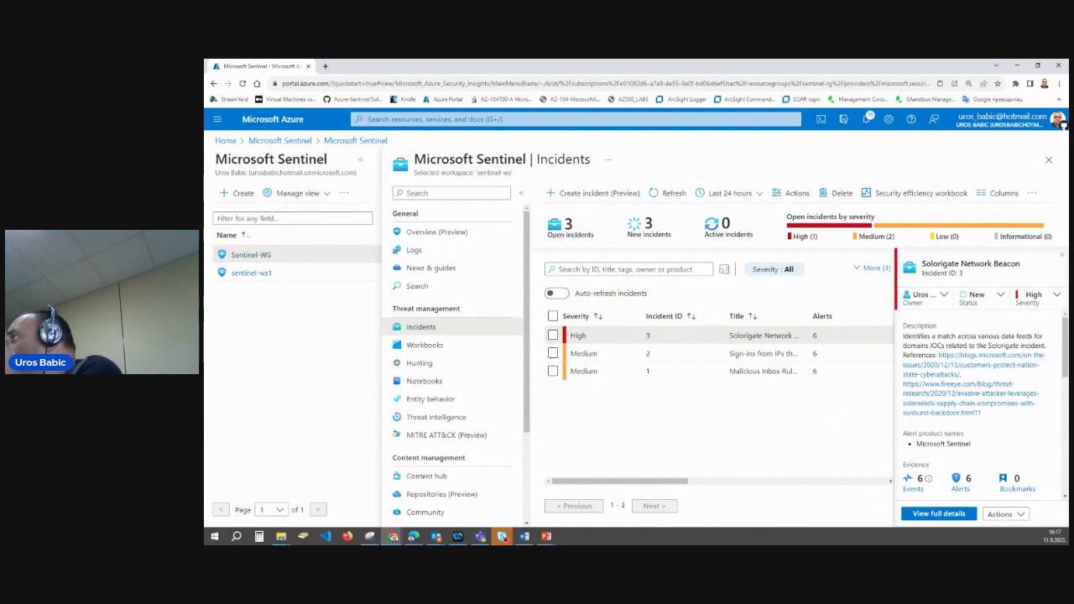
Open the Solorigate Network Beacon incident's full details and review the first timeline alert's severity, entities, tactics and times
{"action": "left_click", "coordinate": [946, 515]}
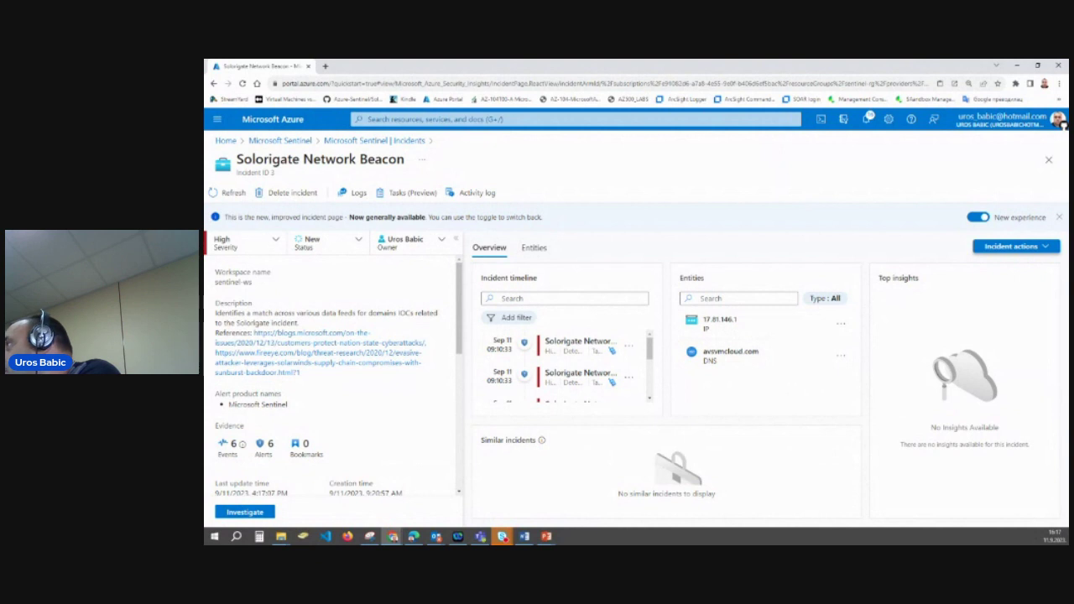
{"action": "left_click", "coordinate": [586, 351]}
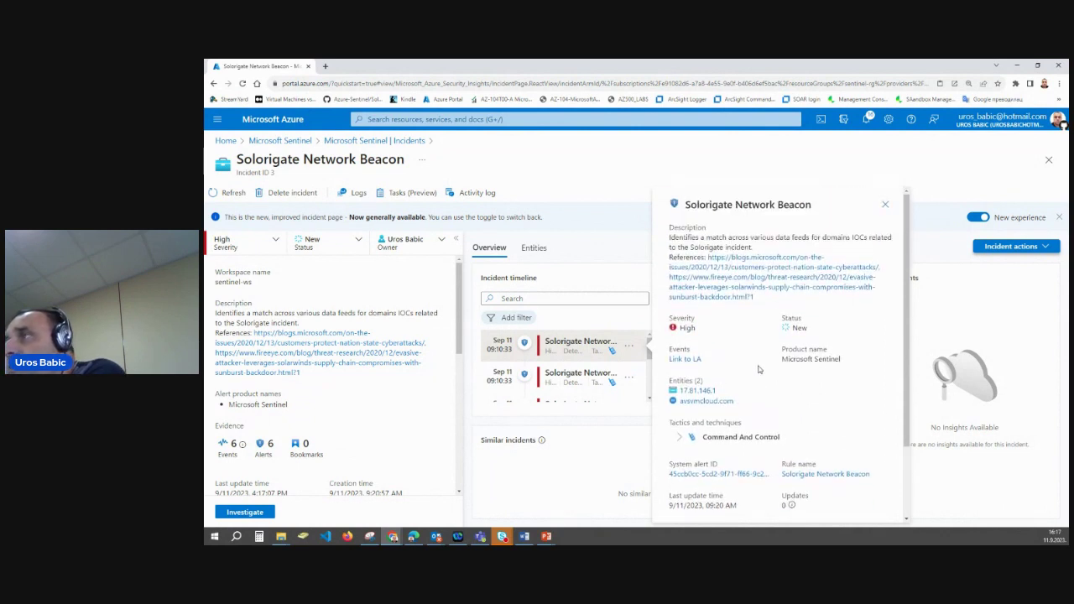
{"action": "scroll", "coordinate": [757, 370], "scroll_direction": "down", "scroll_amount": 2}
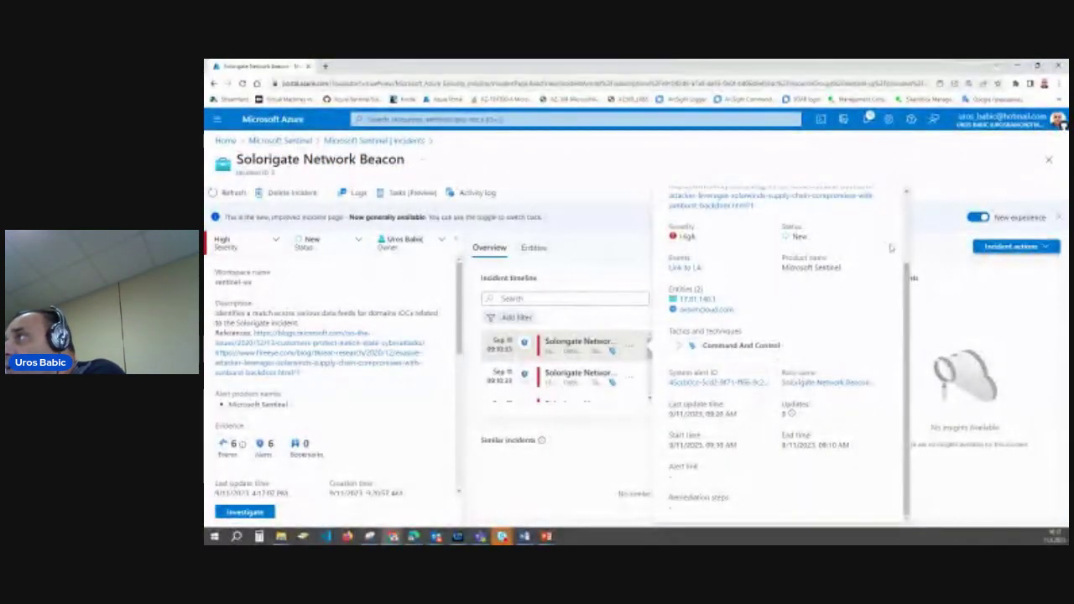
{"action": "left_click", "coordinate": [1001, 317]}
Check the playbooks that can run on the incident and on its IP entity, and look through the remaining timeline alerts
{"action": "left_click", "coordinate": [1039, 249]}
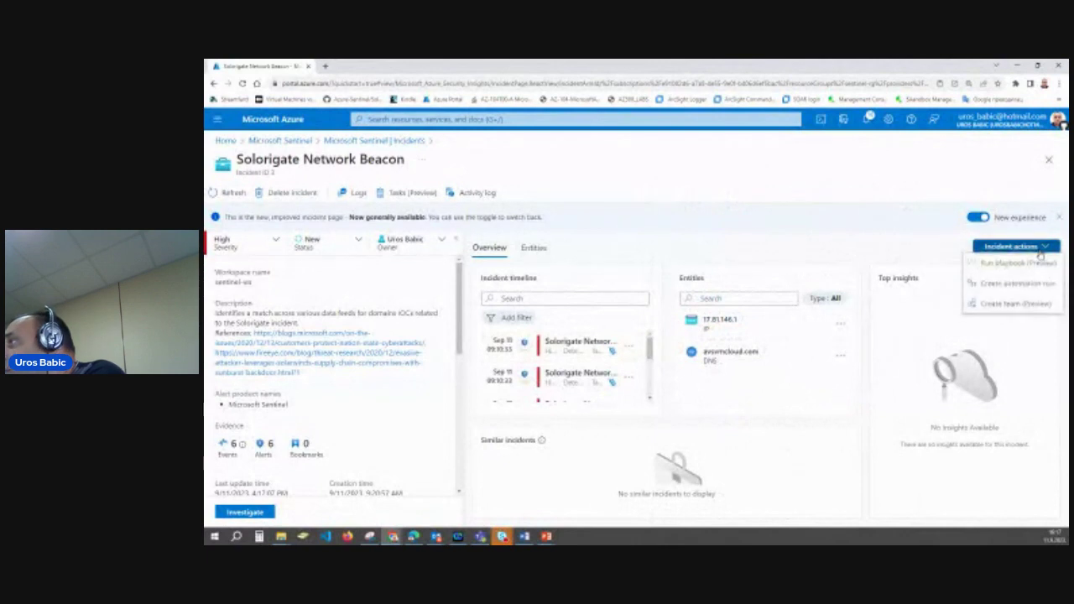
{"action": "left_click", "coordinate": [1036, 269]}
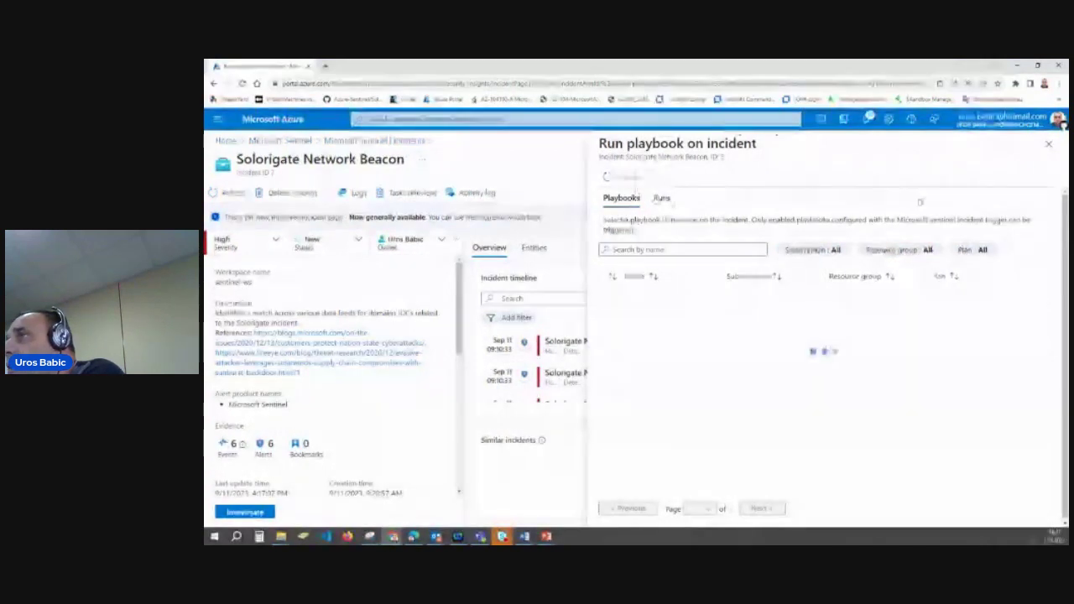
{"action": "left_click", "coordinate": [1048, 144]}
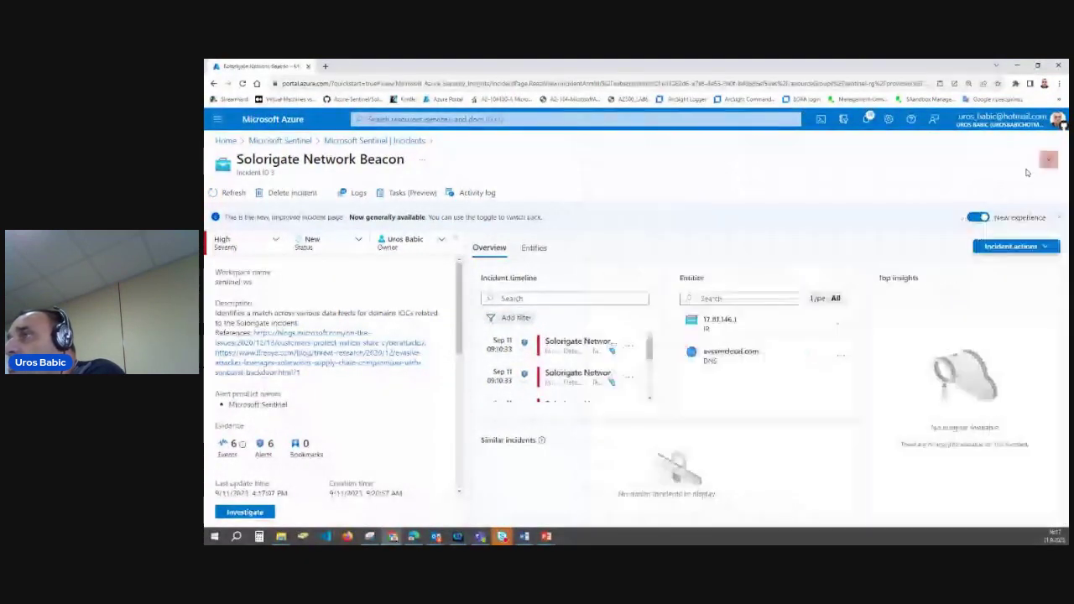
{"action": "left_click", "coordinate": [841, 323]}
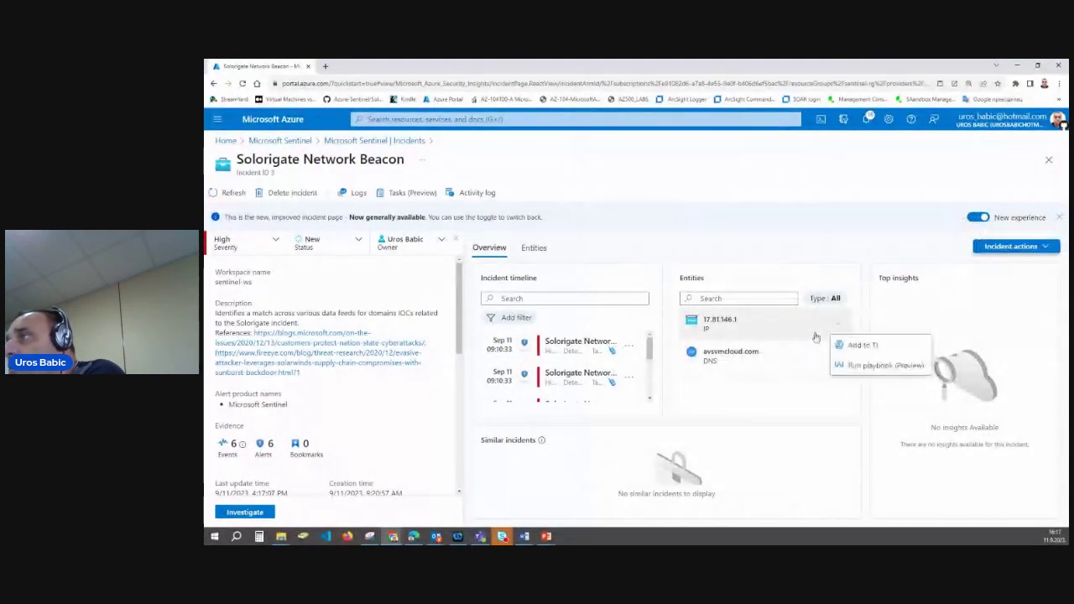
{"action": "left_click", "coordinate": [857, 365]}
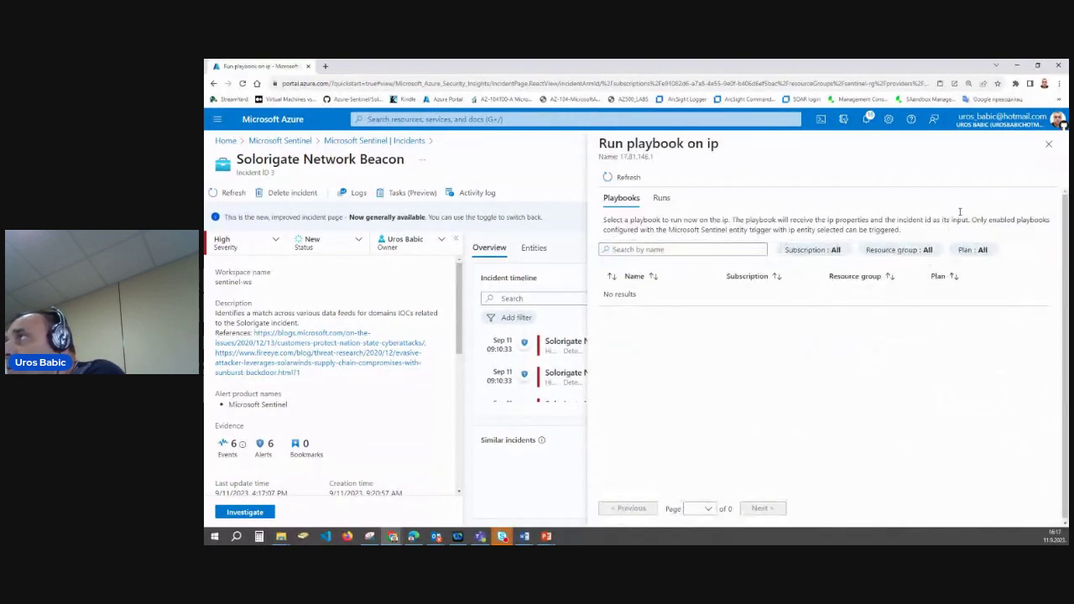
{"action": "left_click", "coordinate": [1050, 145]}
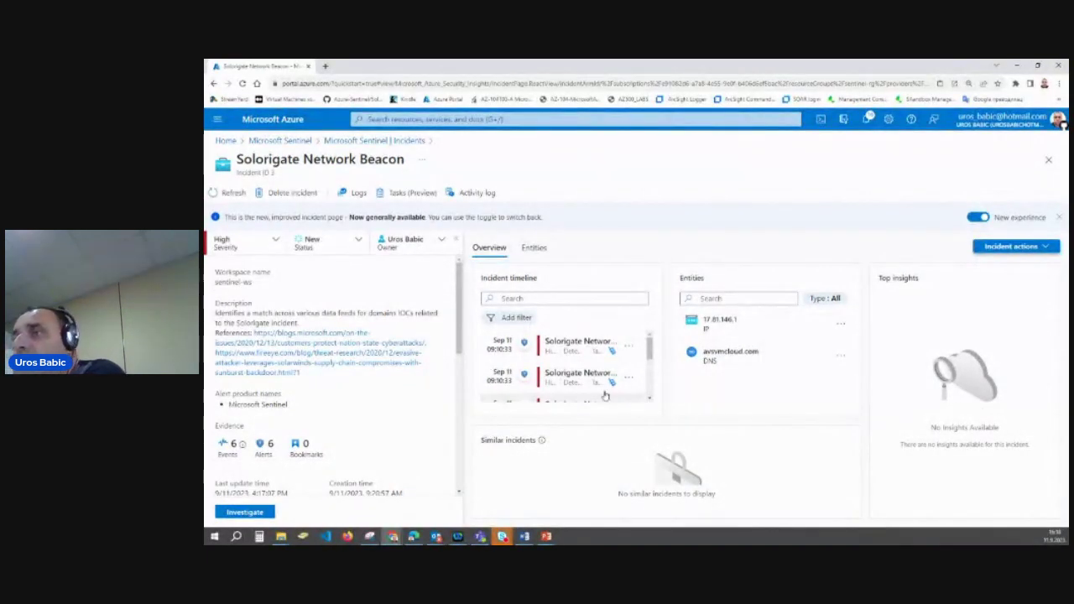
{"action": "scroll", "coordinate": [593, 385], "scroll_direction": "down", "scroll_amount": 1}
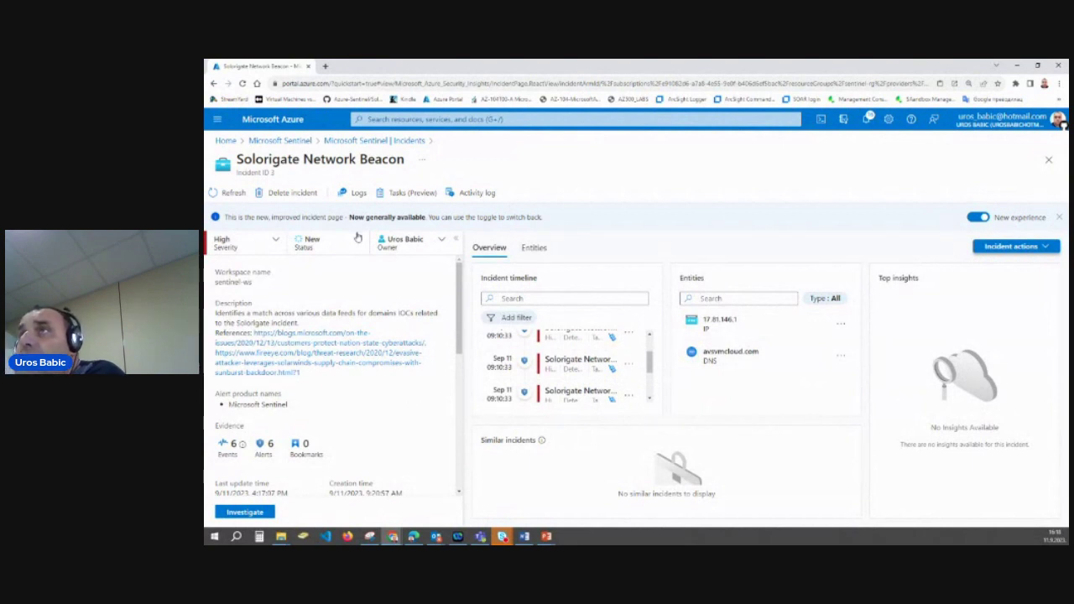
Leave the incident for the workspace's hunting page, read the hunts introduction, and list the hunting queries
{"action": "left_click", "coordinate": [383, 141]}
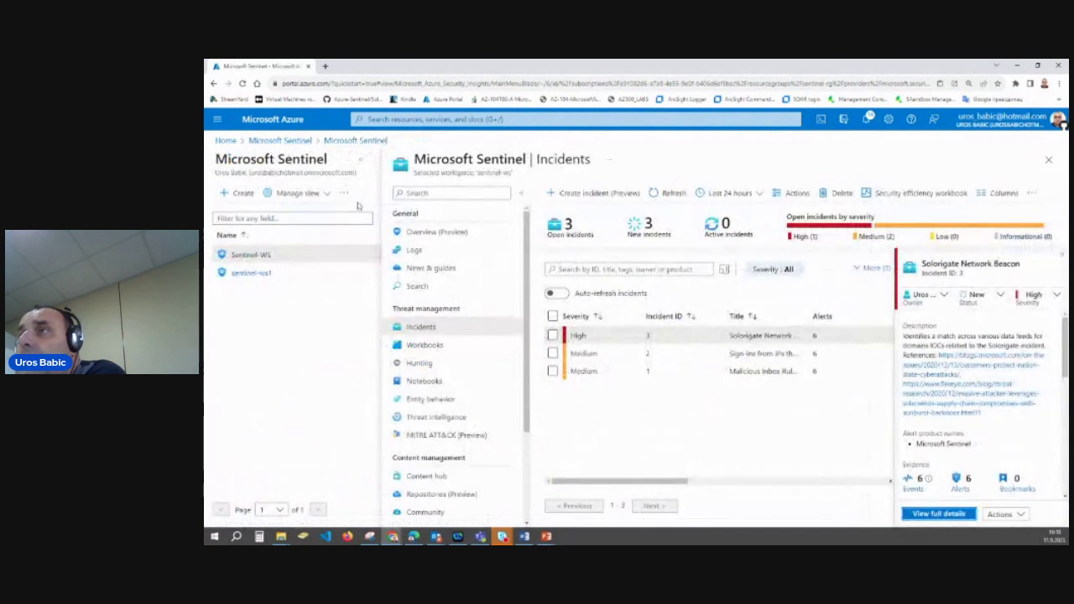
{"action": "left_click", "coordinate": [420, 364]}
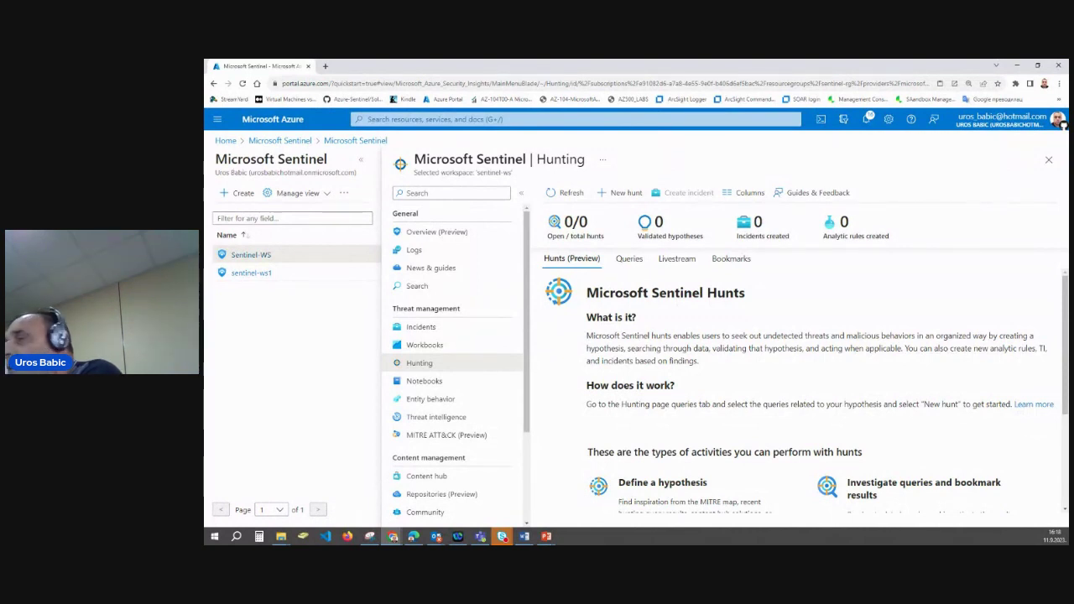
{"action": "scroll", "coordinate": [719, 367], "scroll_direction": "down", "scroll_amount": 3}
{"action": "scroll", "coordinate": [718, 367], "scroll_direction": "down", "scroll_amount": 1}
{"action": "scroll", "coordinate": [720, 367], "scroll_direction": "up", "scroll_amount": 4}
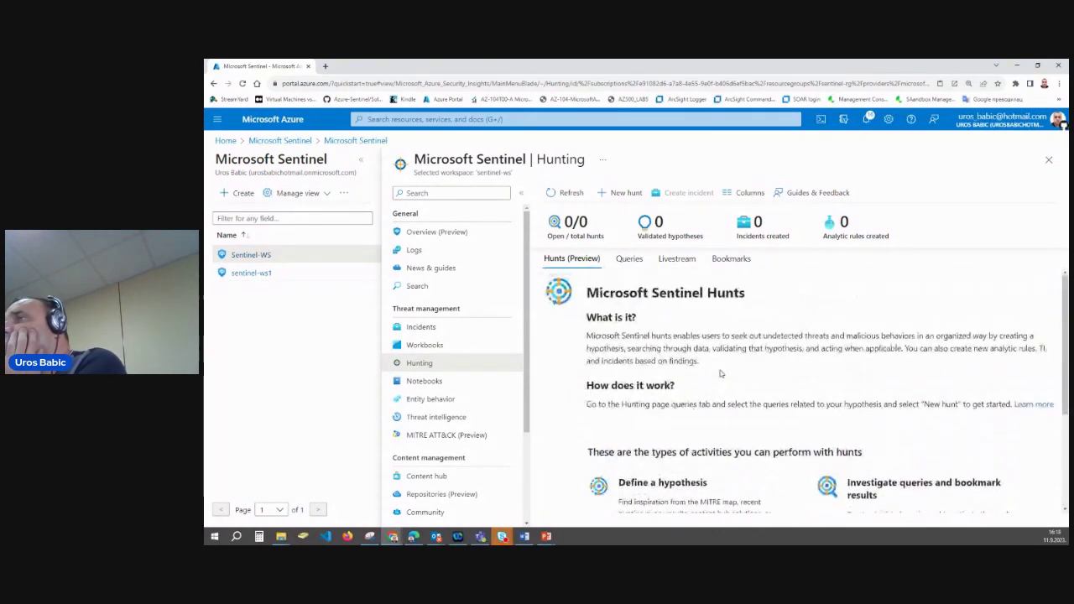
{"action": "left_click", "coordinate": [636, 259]}
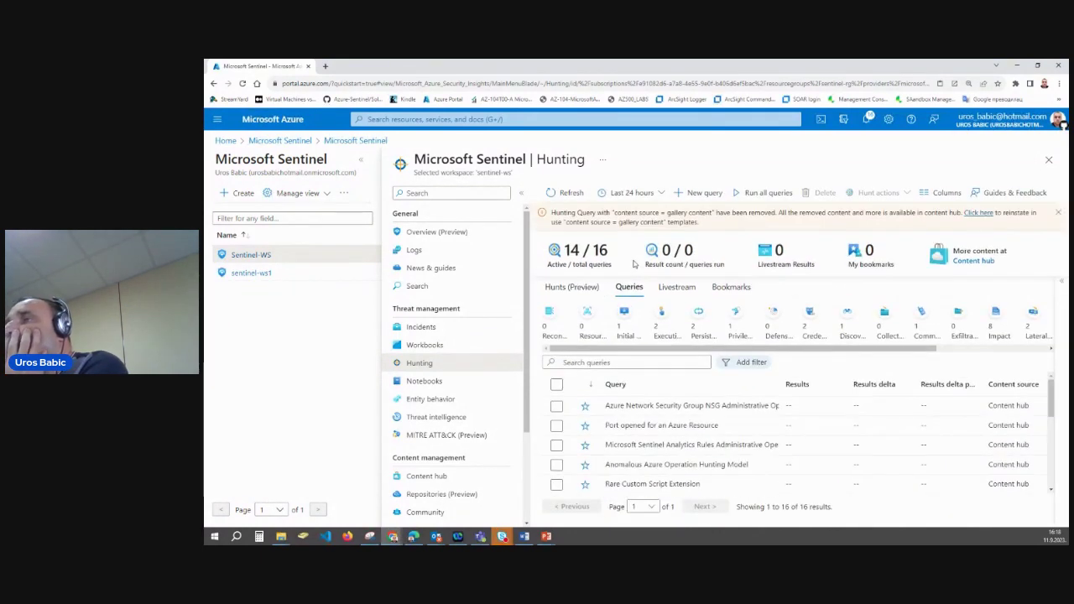
{"action": "scroll", "coordinate": [700, 418], "scroll_direction": "up", "scroll_amount": 1}
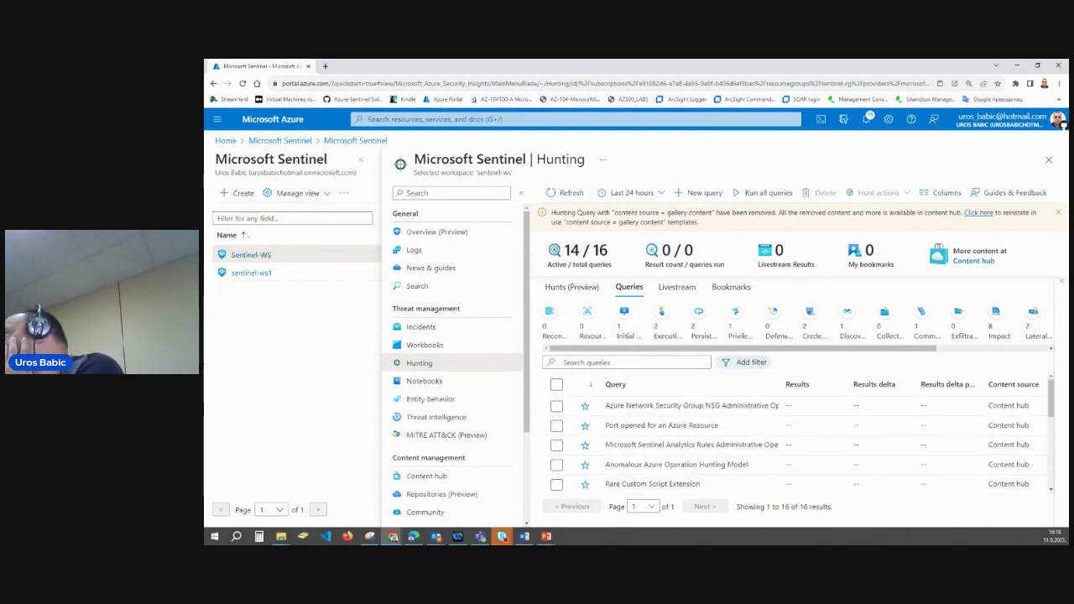
Search the hunting queries for "solo", run the Solorigate Inventory check query, and view its result columns
{"action": "left_click", "coordinate": [630, 361]}
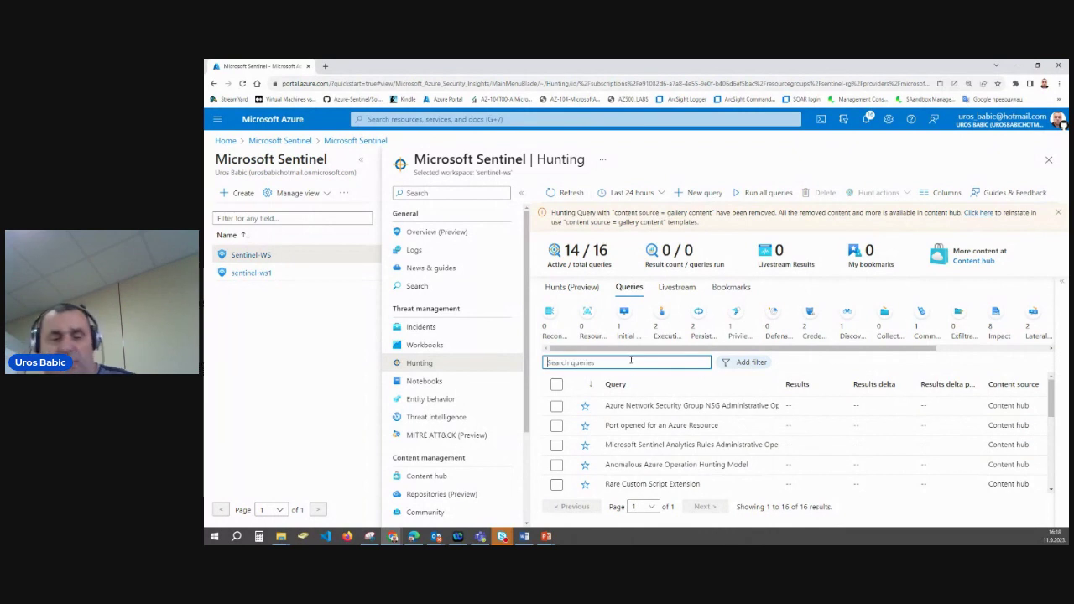
{"action": "type", "text": "solo"}
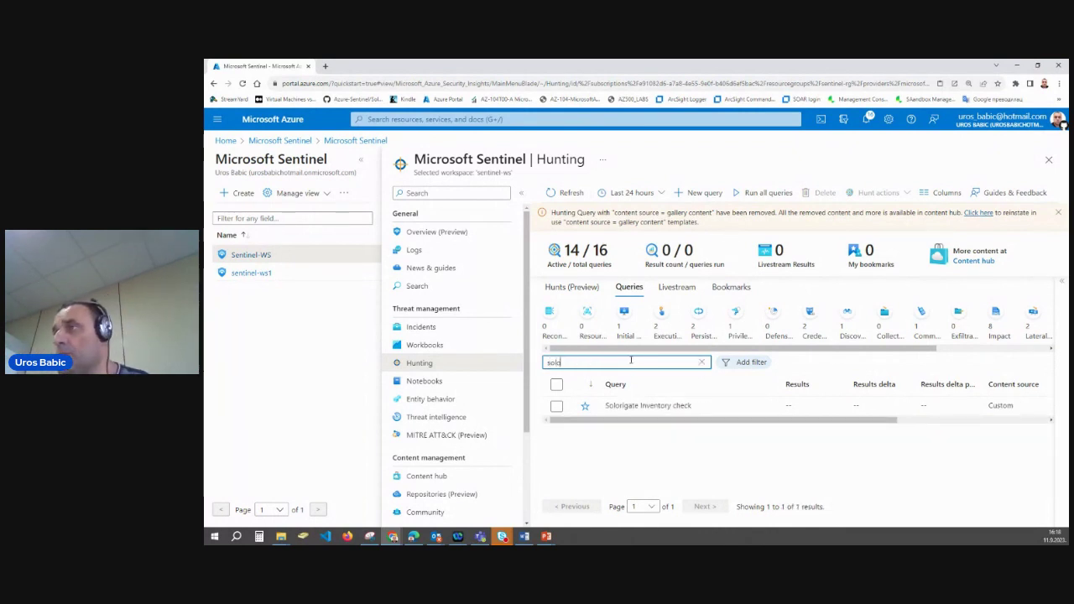
{"action": "left_click", "coordinate": [557, 406]}
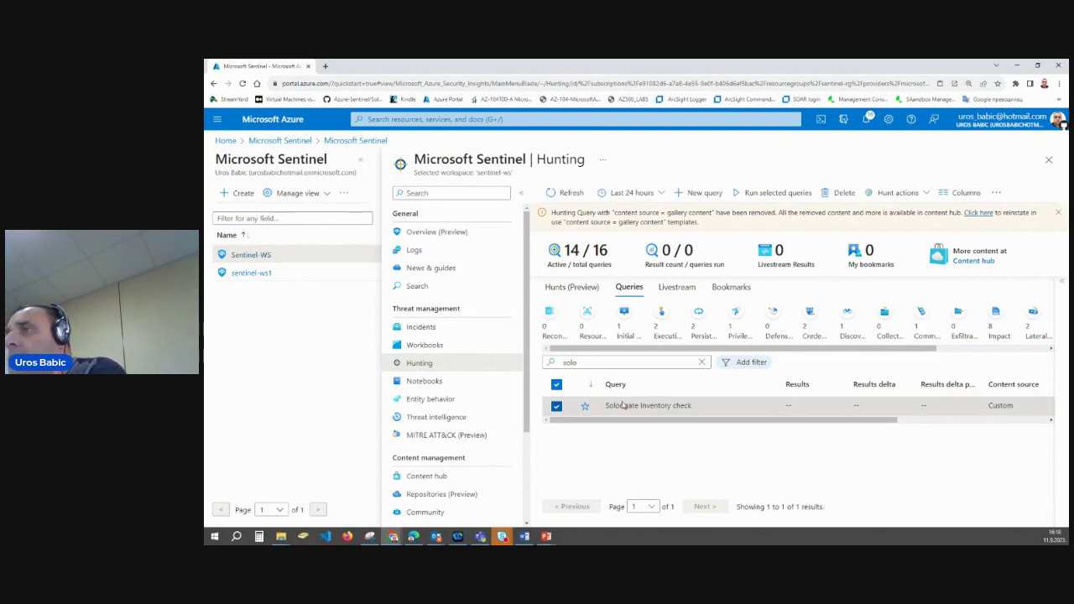
{"action": "left_click_drag", "start_coordinate": [713, 421], "coordinate": [923, 423]}
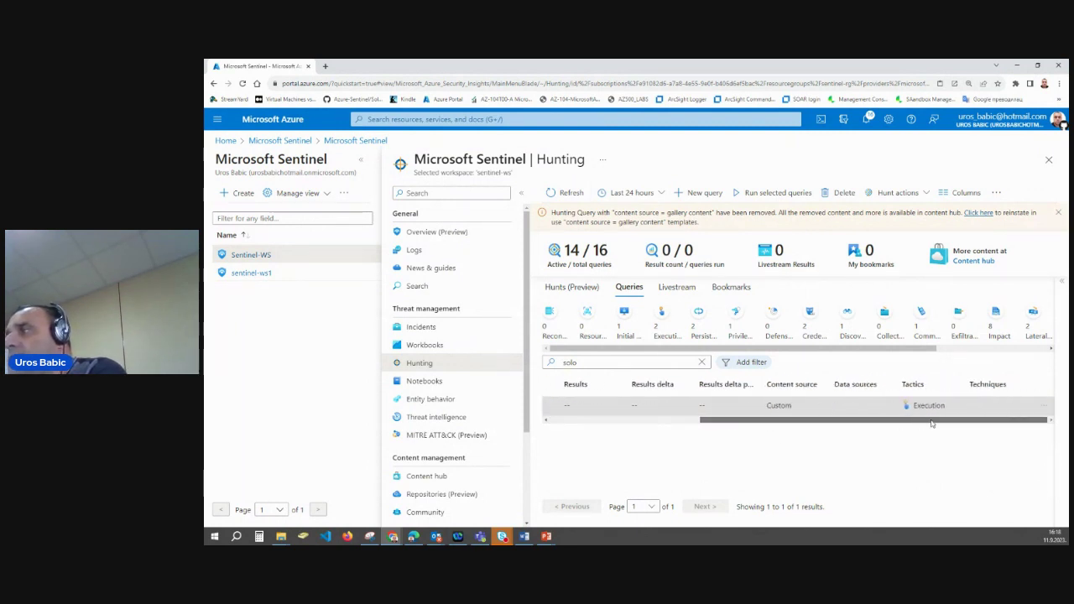
{"action": "left_click", "coordinate": [1045, 408]}
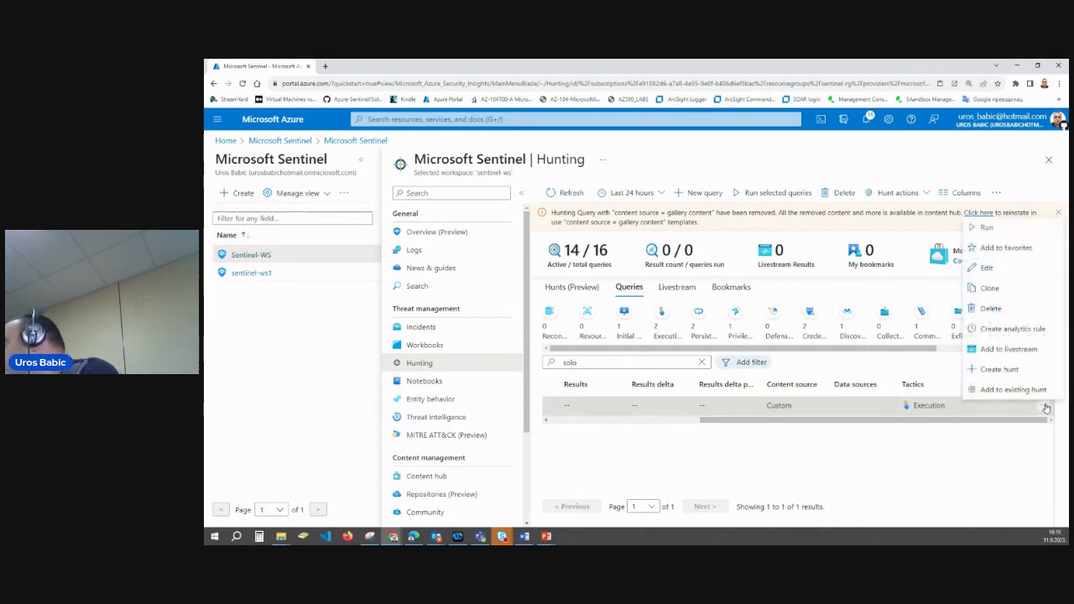
{"action": "left_click", "coordinate": [987, 227]}
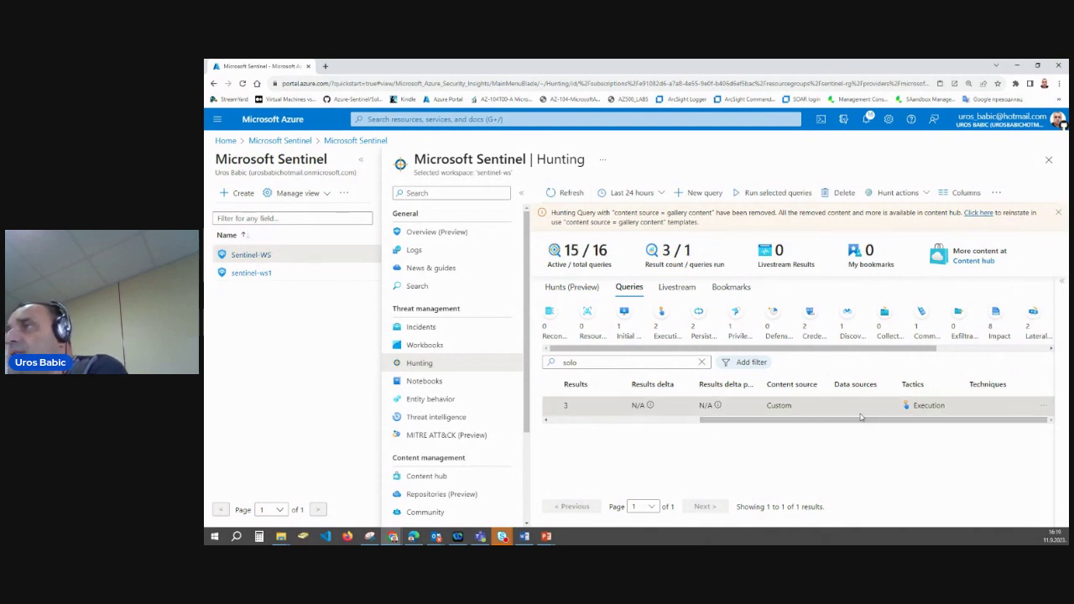
{"action": "left_click_drag", "start_coordinate": [762, 420], "coordinate": [647, 422]}
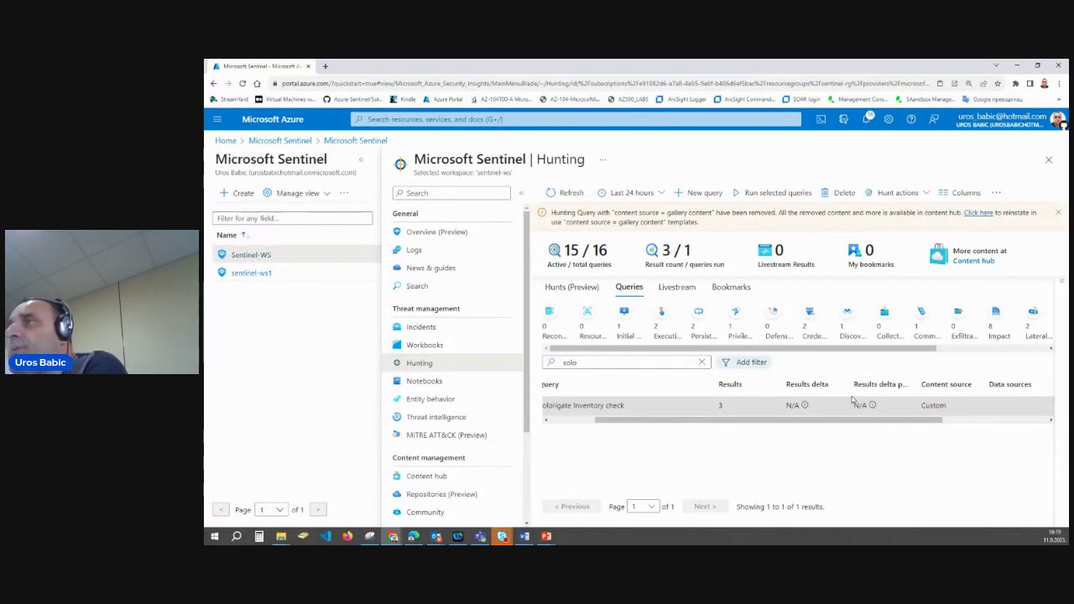
Start a new threat intelligence indicator of type ipv4-addr with the IPv4 address 17.81.146.1
{"action": "left_click_drag", "start_coordinate": [752, 424], "coordinate": [861, 424]}
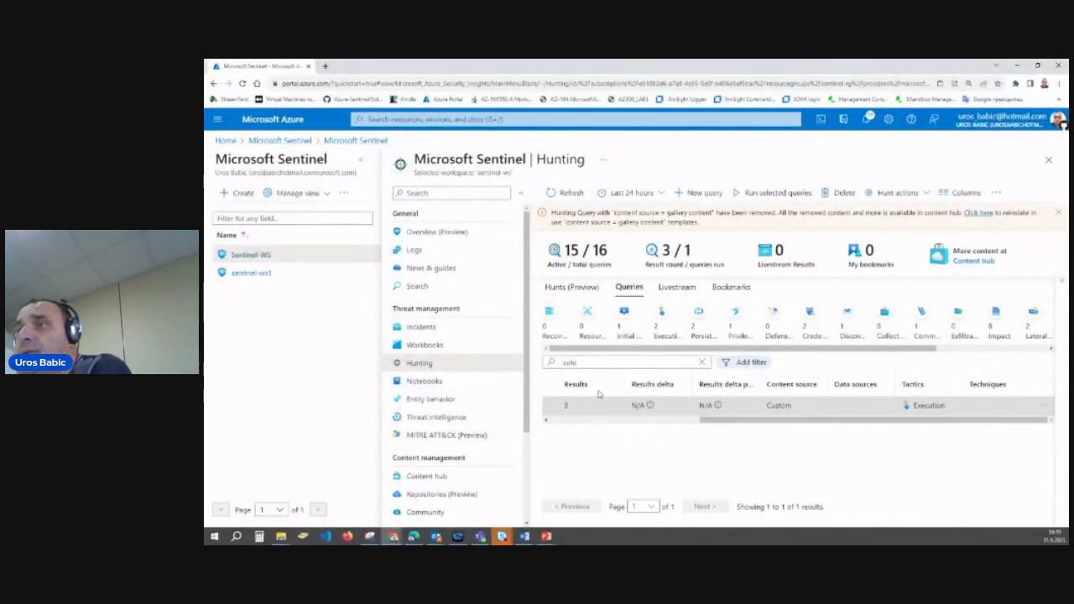
{"action": "left_click", "coordinate": [489, 414]}
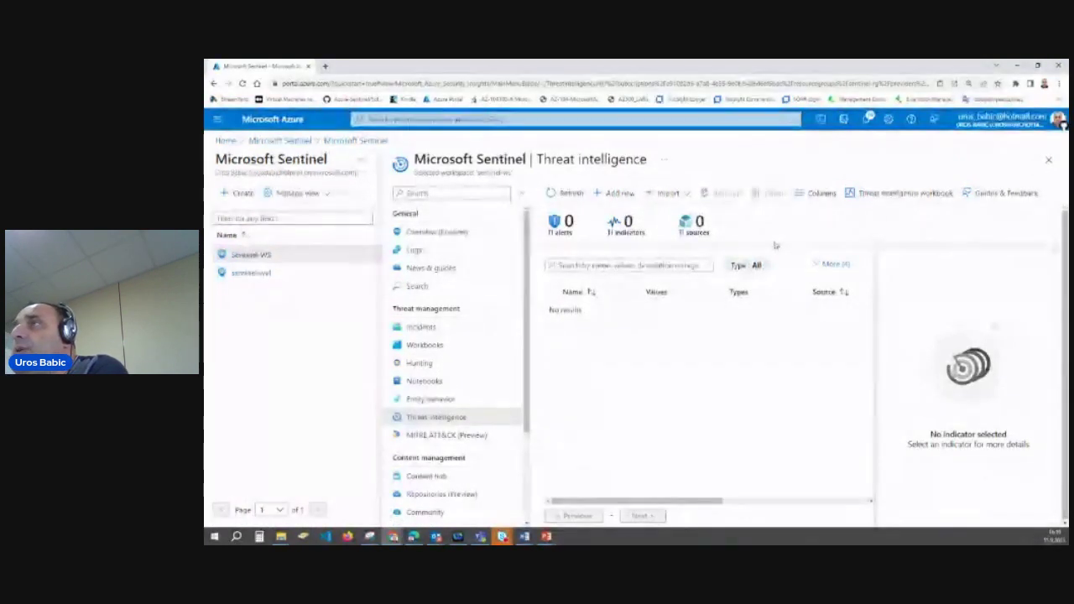
{"action": "left_click", "coordinate": [619, 193]}
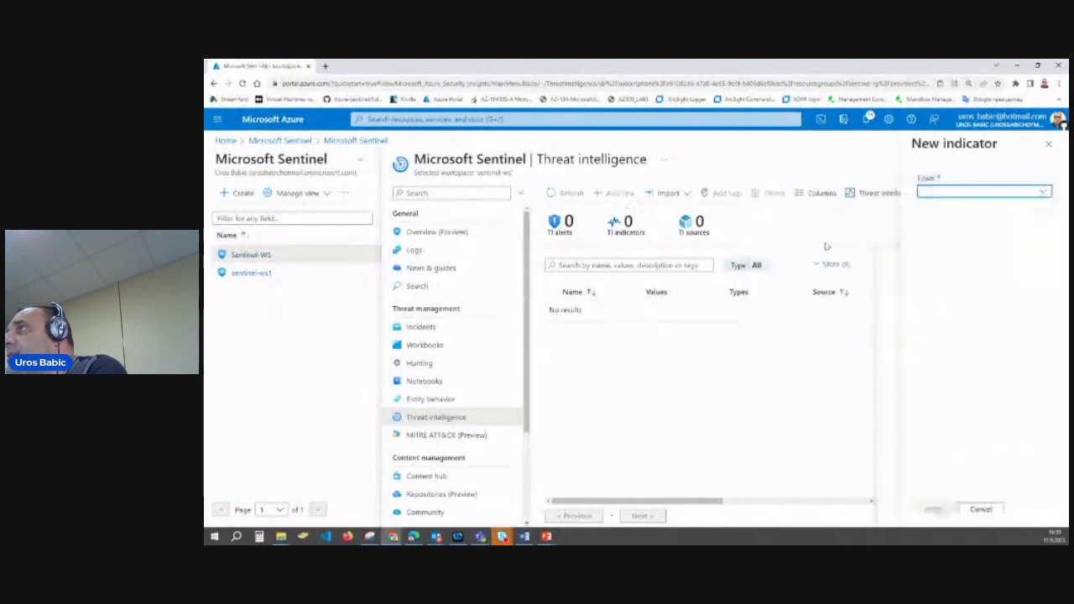
{"action": "left_click", "coordinate": [1032, 193]}
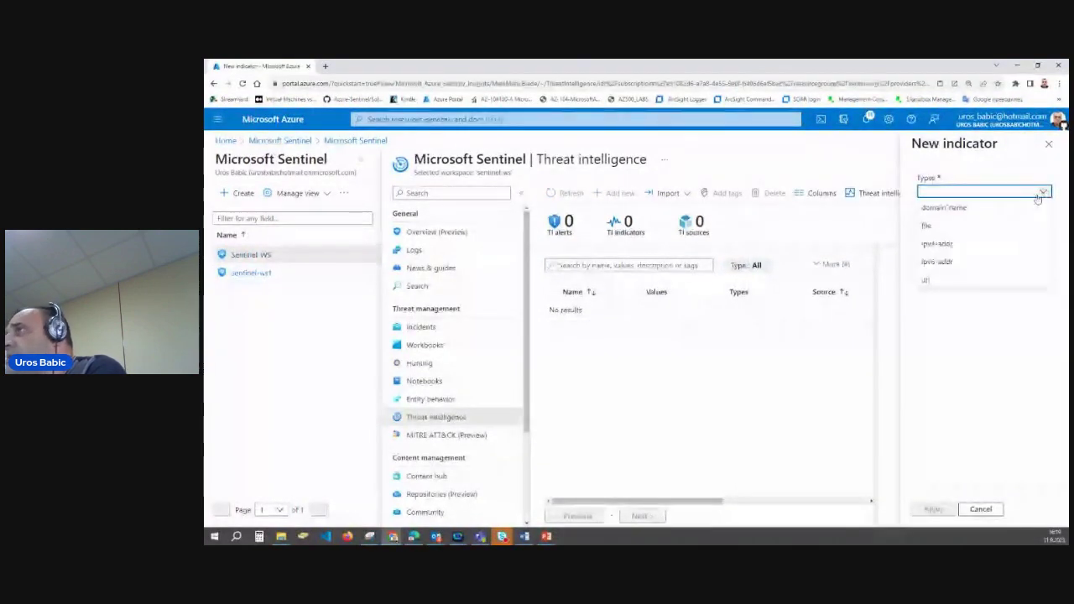
{"action": "left_click", "coordinate": [997, 244]}
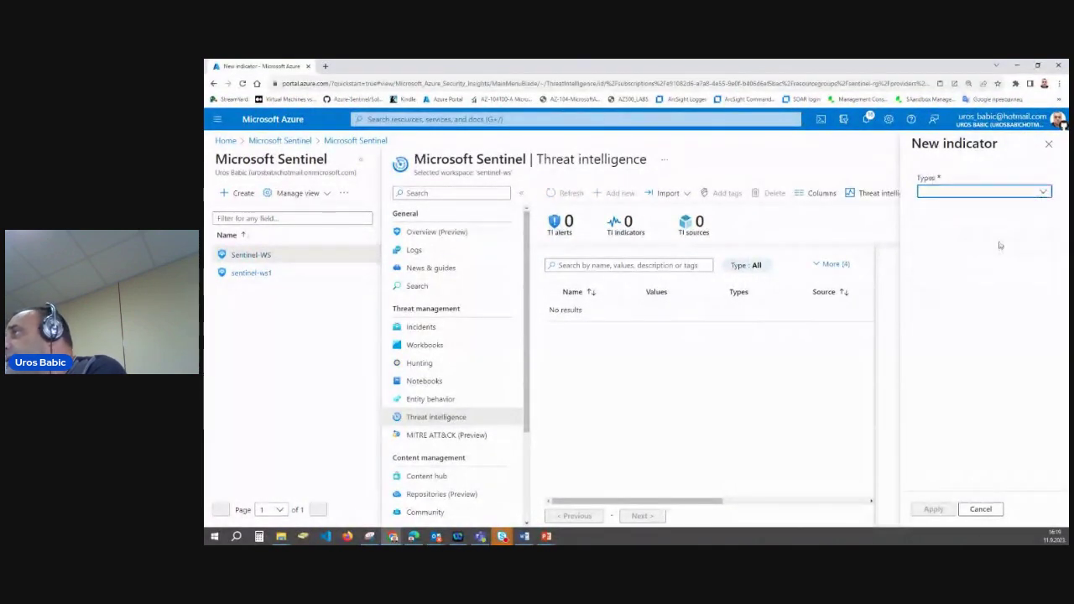
{"action": "left_click", "coordinate": [987, 222]}
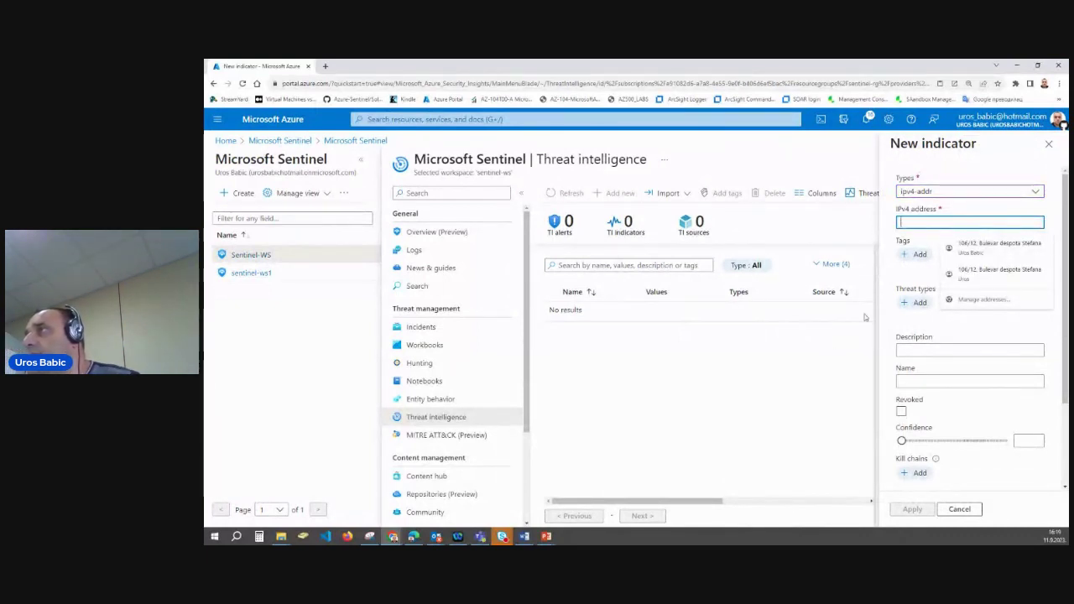
{"action": "left_click", "coordinate": [902, 222]}
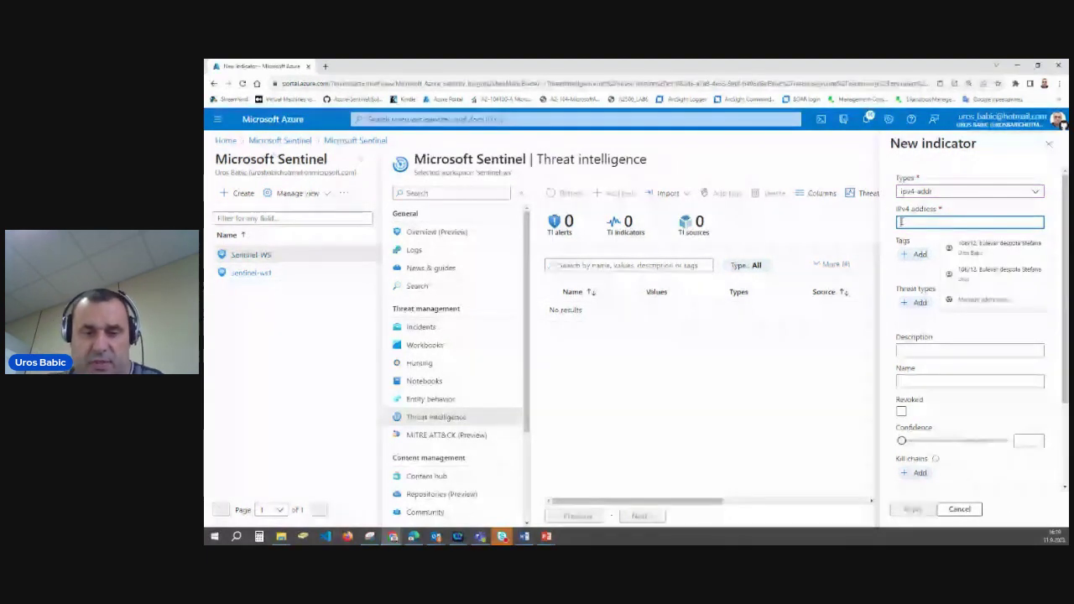
{"action": "type", "text": "17.81."}
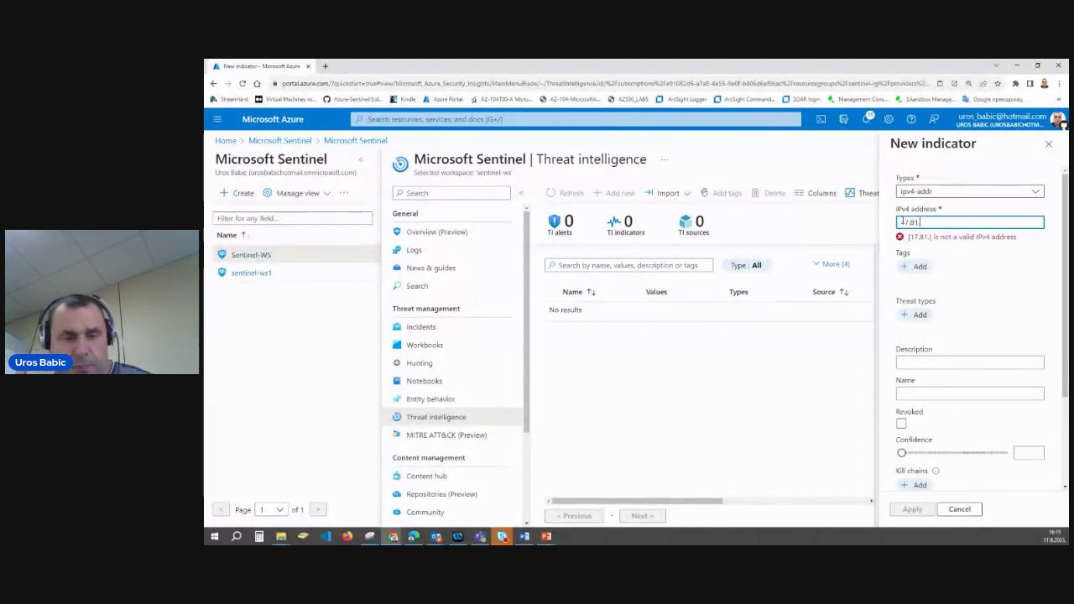
{"action": "type", "text": "146.1"}
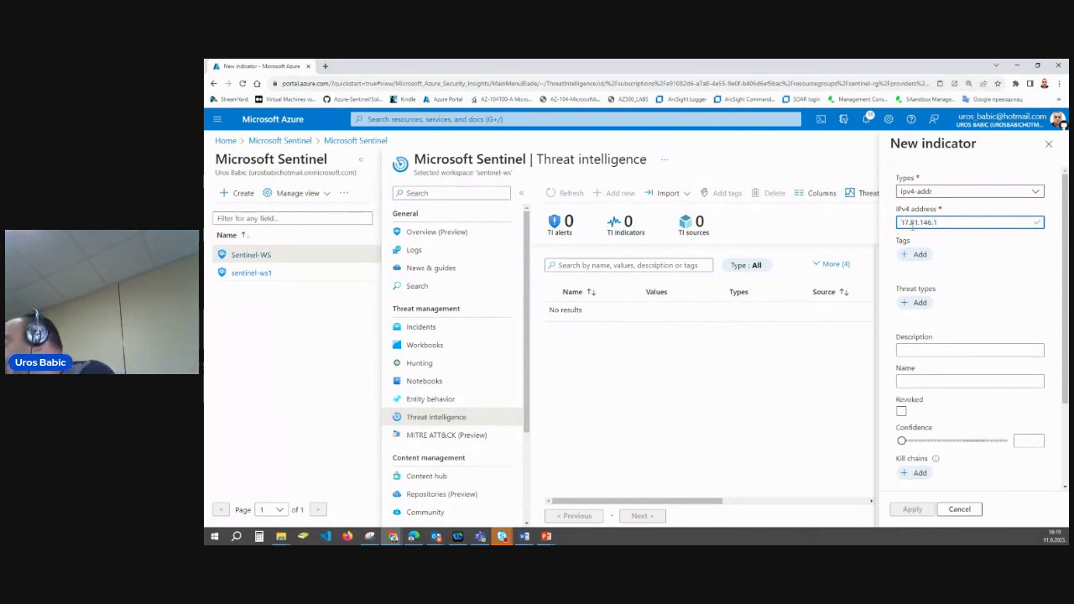
Give the indicator the description malicious-activity and the name mal_ip:17.81.146.1
{"action": "left_click", "coordinate": [962, 348]}
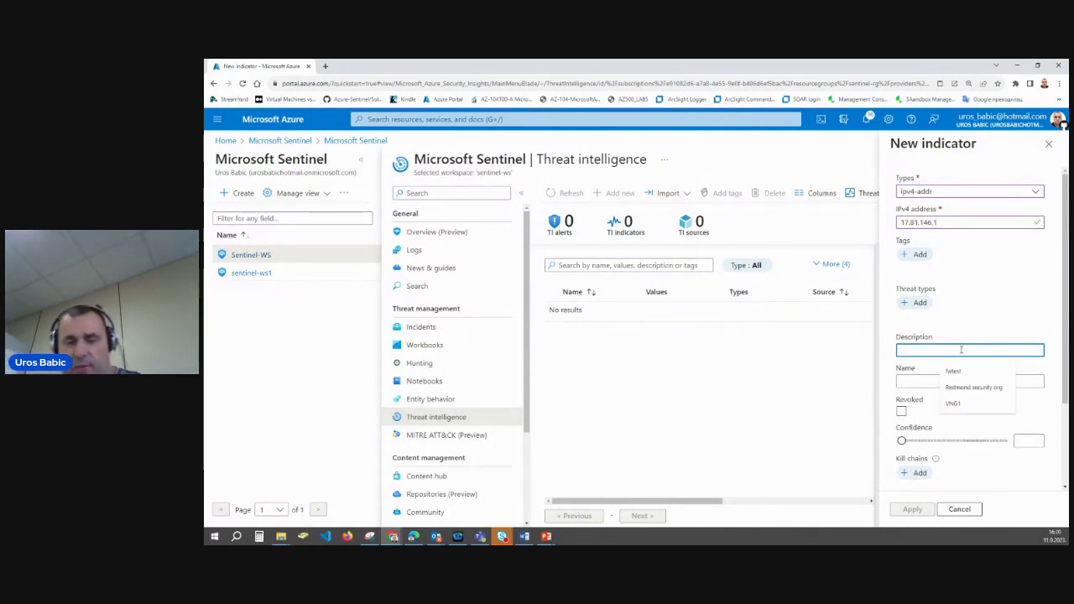
{"action": "type", "text": "mail"}
{"action": "type", "text": "ciou"}
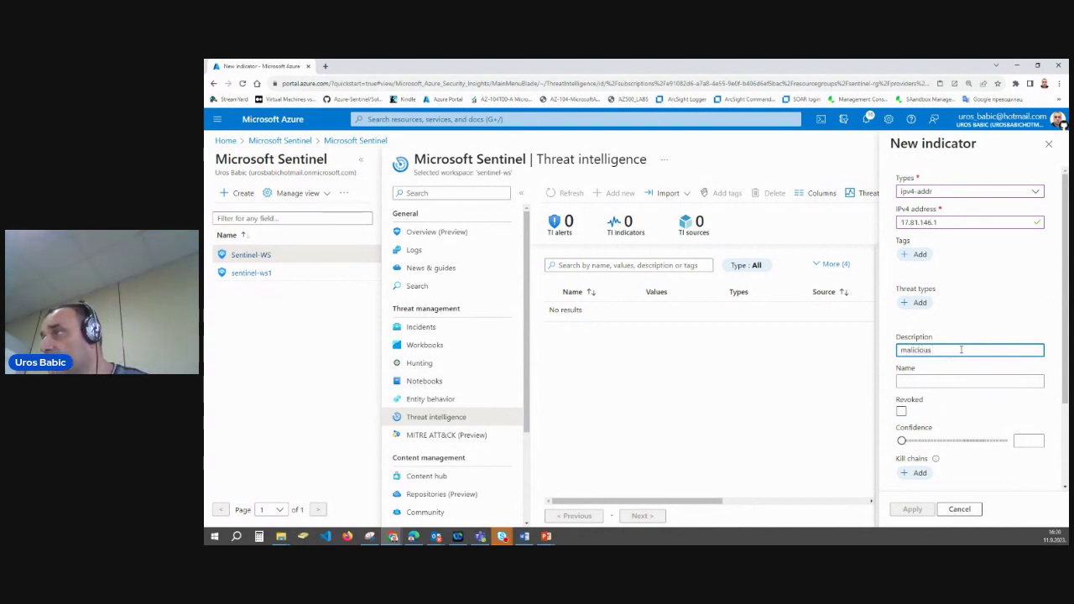
{"action": "type", "text": "s-activity"}
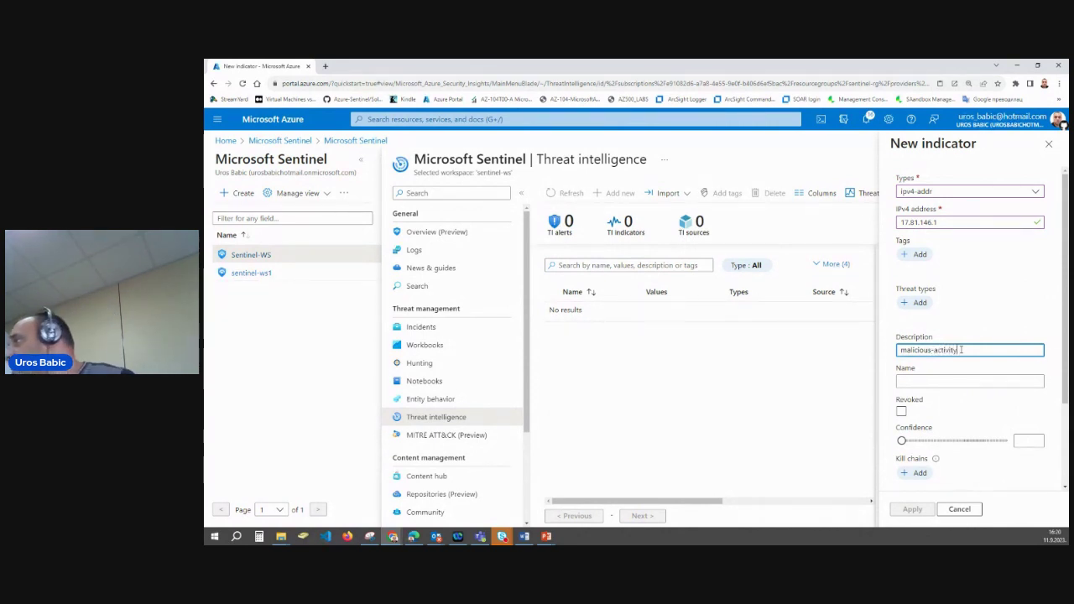
{"action": "left_click", "coordinate": [931, 383]}
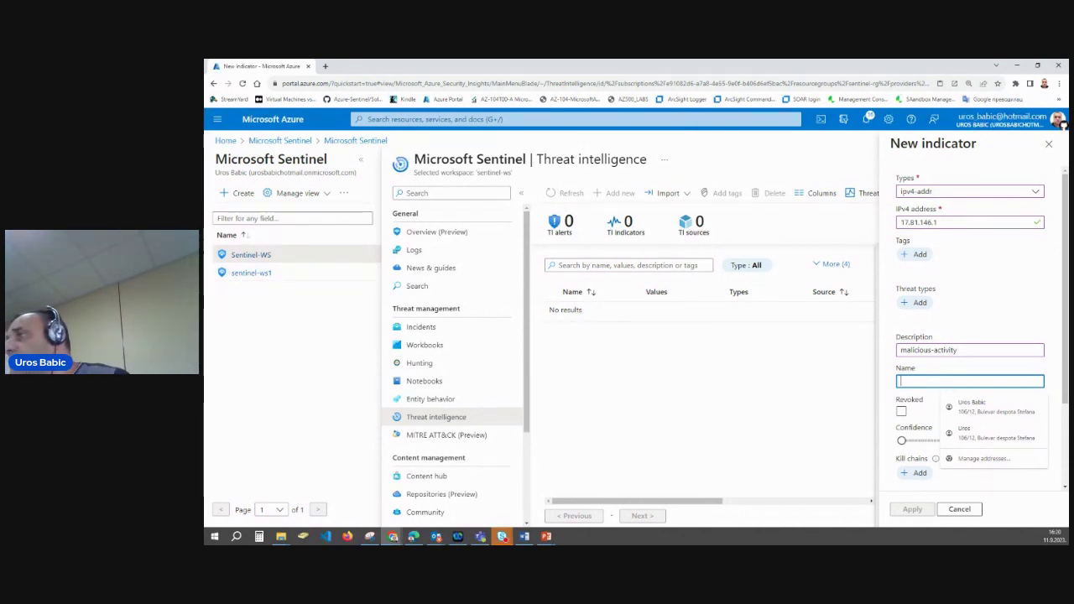
{"action": "type", "text": "mal_ip"}
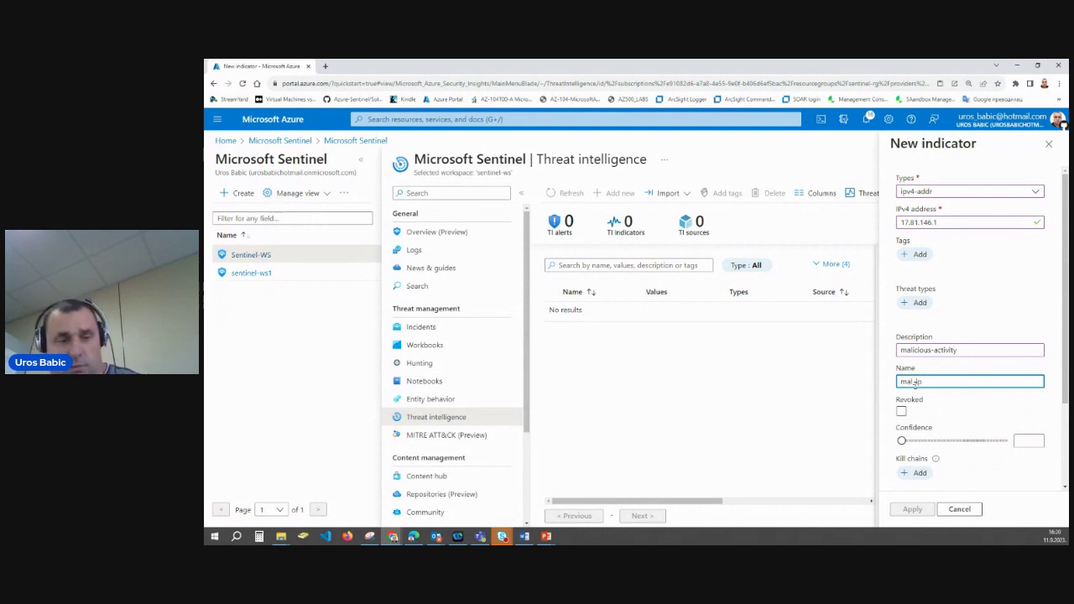
{"action": "type", "text": ":17"}
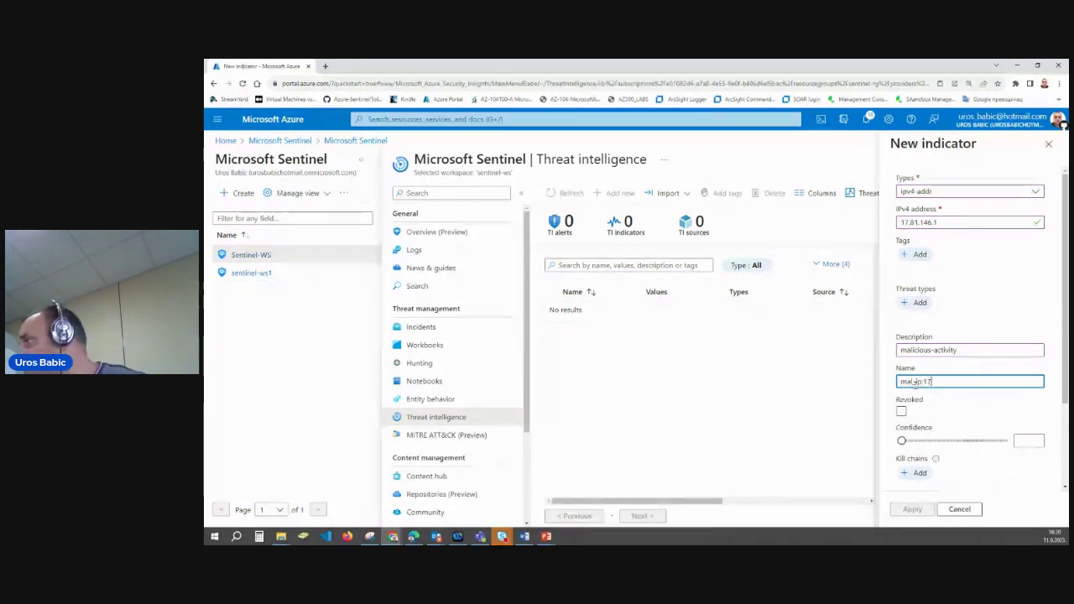
{"action": "type", "text": ".81."}
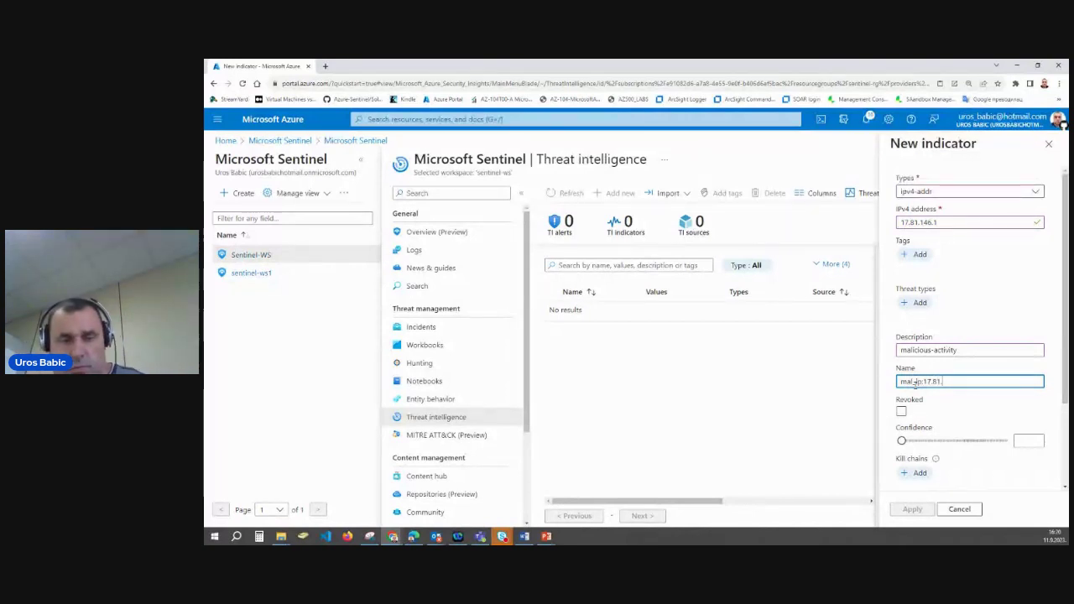
{"action": "type", "text": "146.1"}
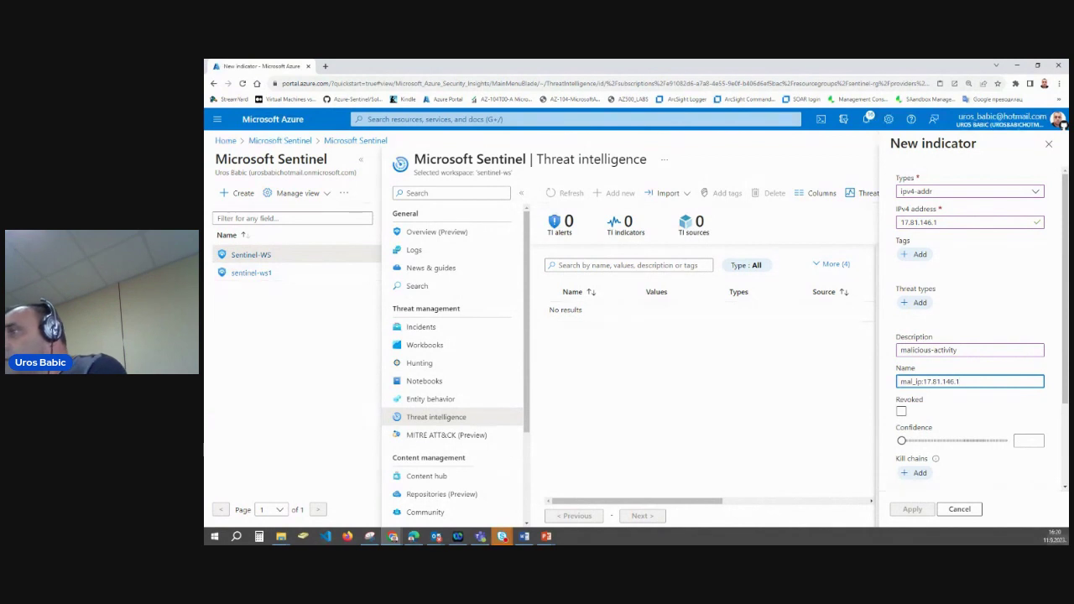
Set the indicator's confidence to 90 and its valid-from date to 09/12/2023
{"action": "left_click", "coordinate": [1031, 442]}
{"action": "type", "text": "90"}
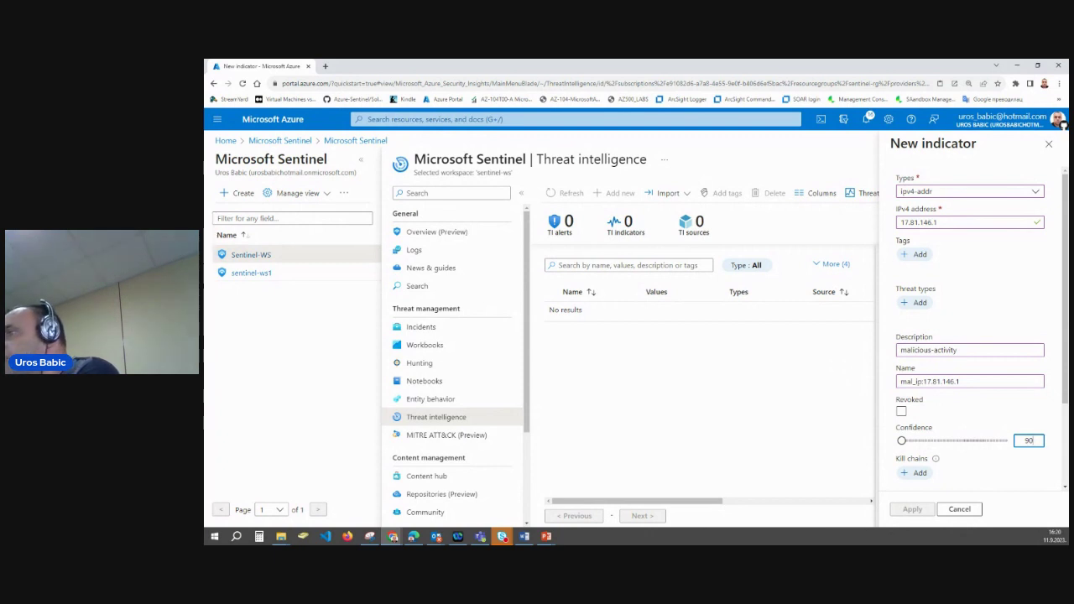
{"action": "scroll", "coordinate": [1038, 467], "scroll_direction": "down", "scroll_amount": 2}
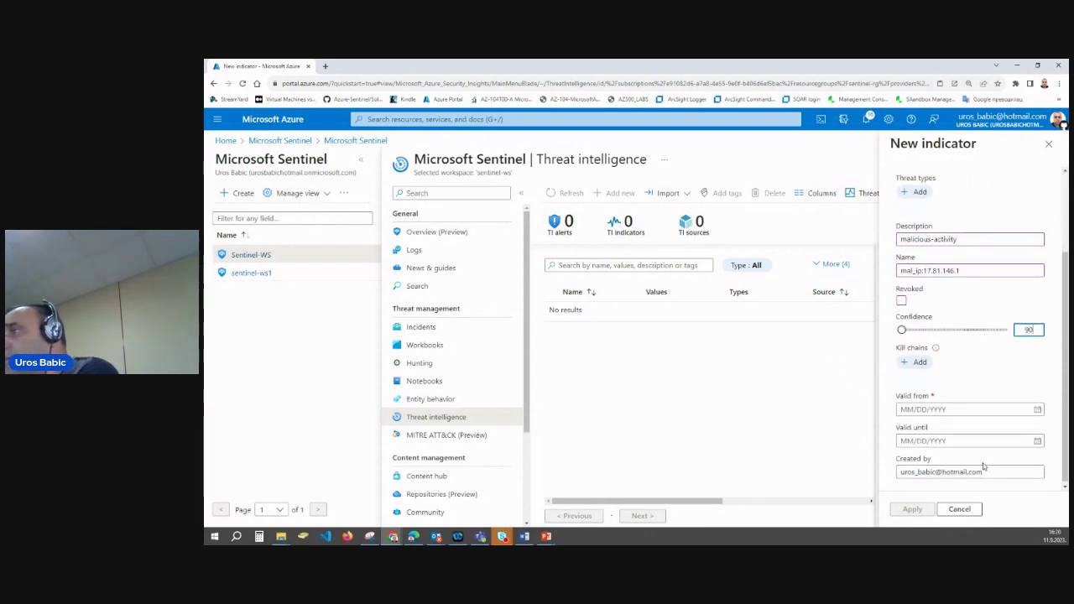
{"action": "left_click", "coordinate": [1038, 408]}
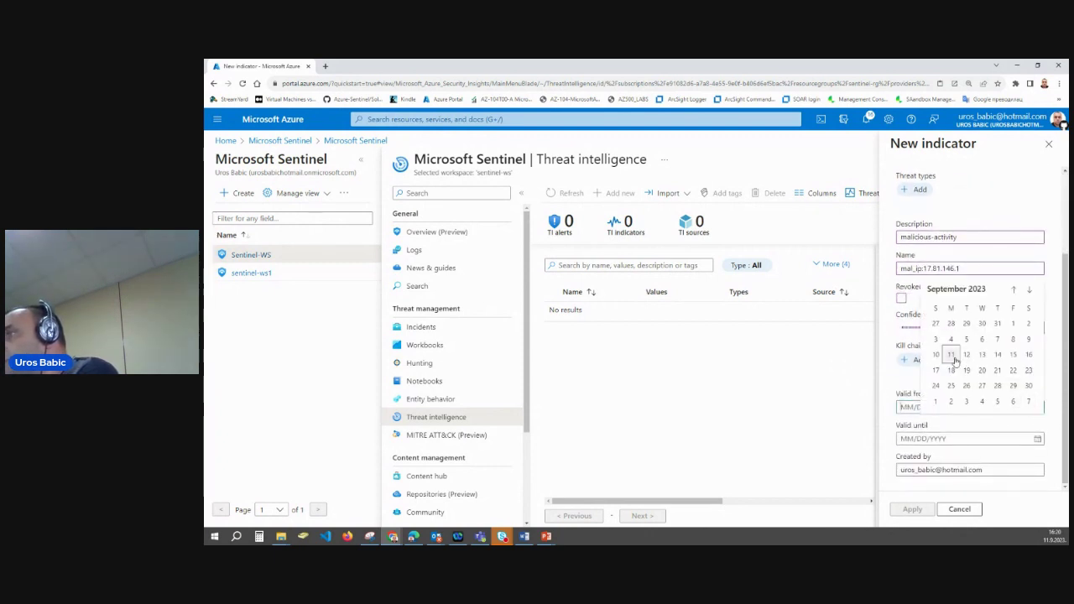
{"action": "left_click", "coordinate": [951, 354]}
{"action": "left_click", "coordinate": [1037, 439]}
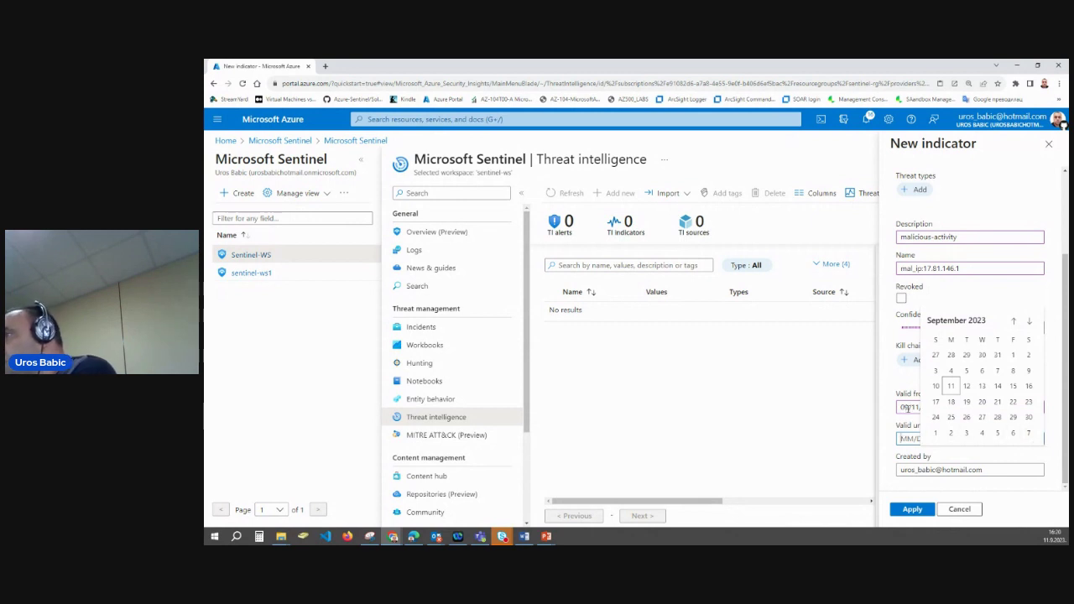
{"action": "left_click", "coordinate": [913, 408]}
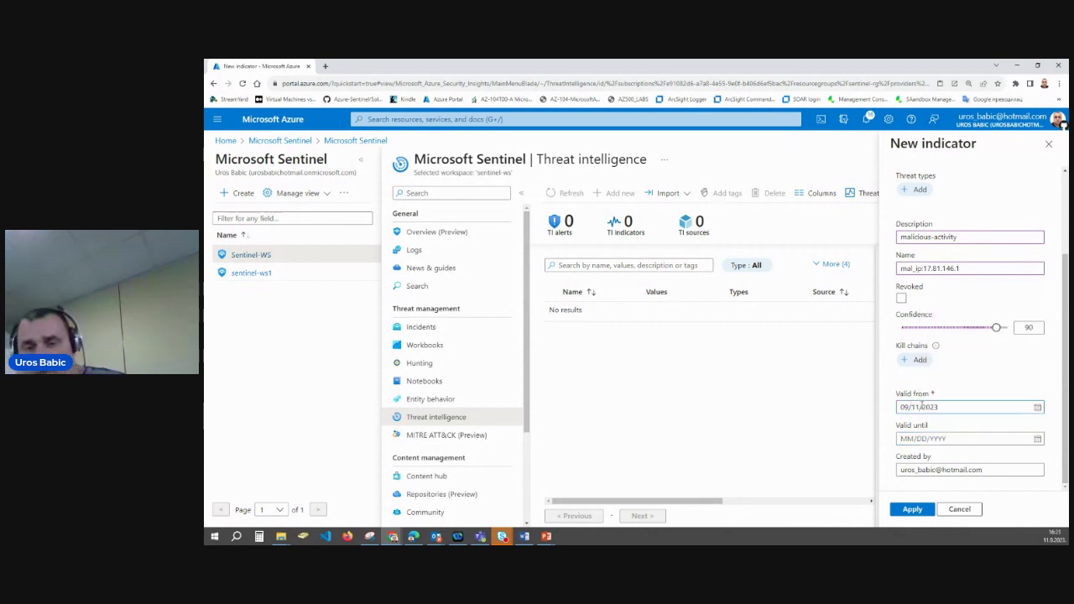
{"action": "key", "text": "BackSpace"}
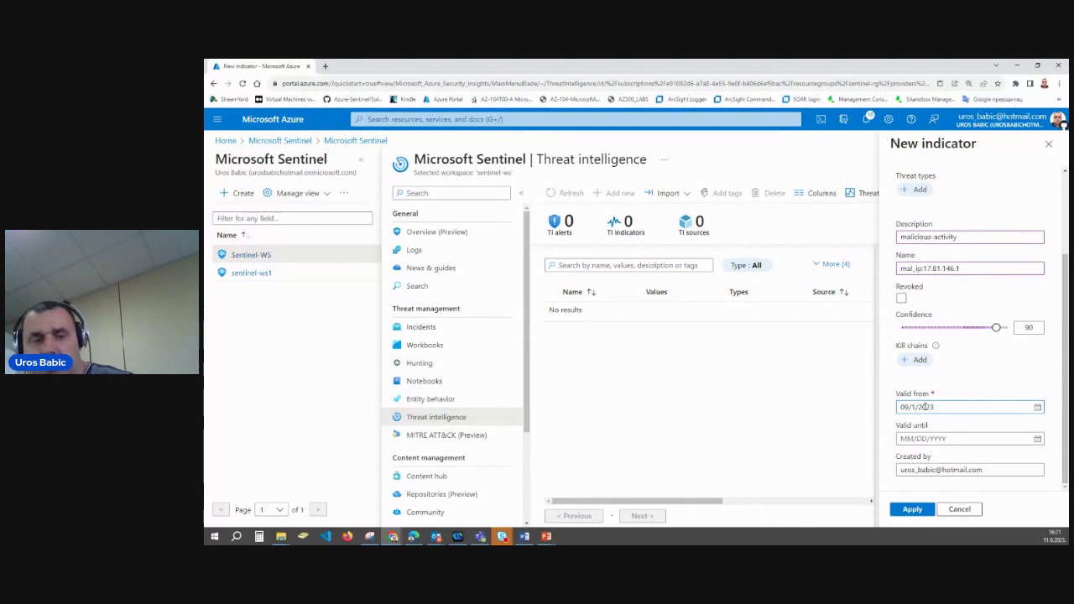
{"action": "type", "text": "2"}
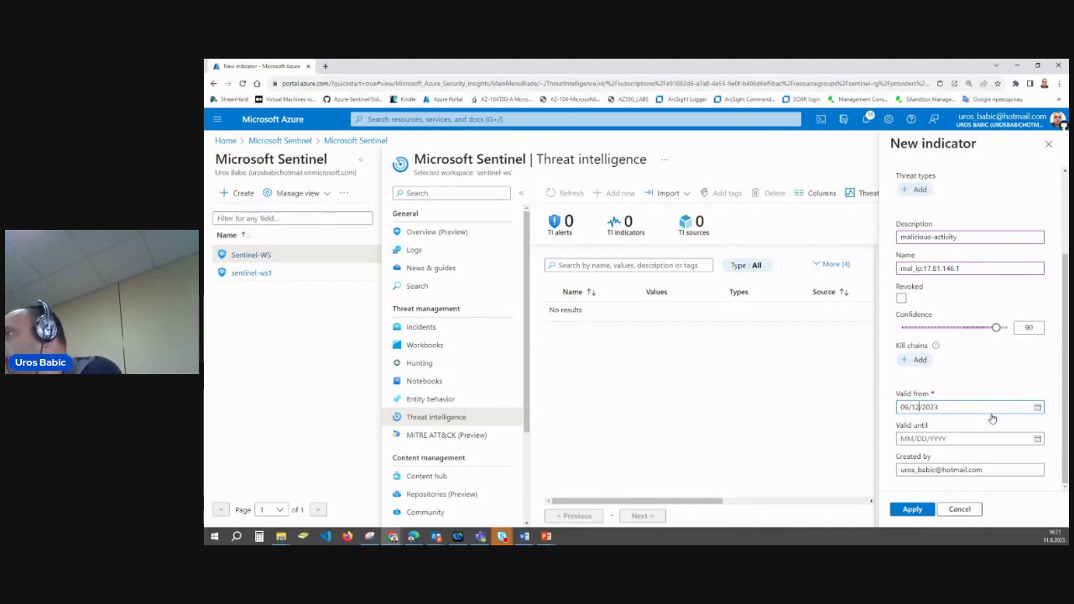
Set the indicator's valid-until date to 10/01/2023 and apply the new indicator
{"action": "left_click", "coordinate": [1037, 438]}
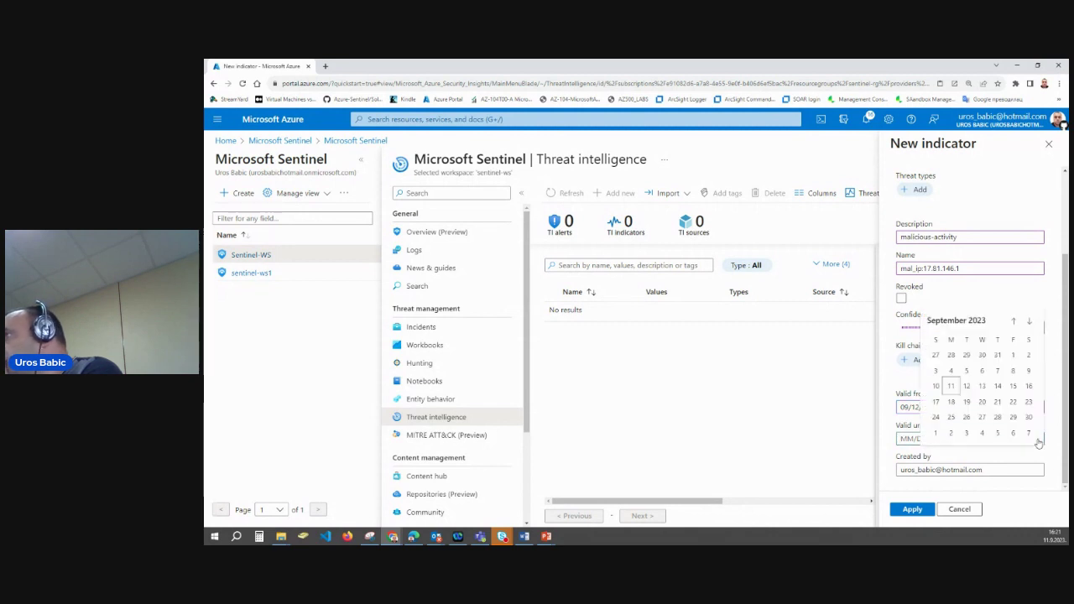
{"action": "left_click", "coordinate": [940, 407]}
{"action": "left_click_drag", "start_coordinate": [940, 407], "coordinate": [881, 409]}
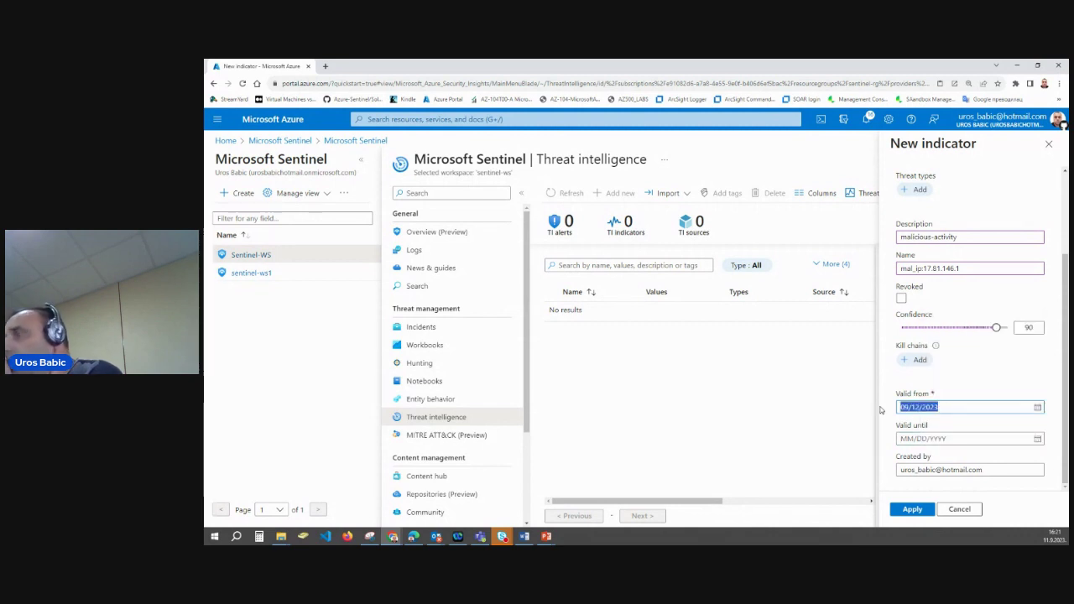
{"action": "key", "text": "ctrl+c"}
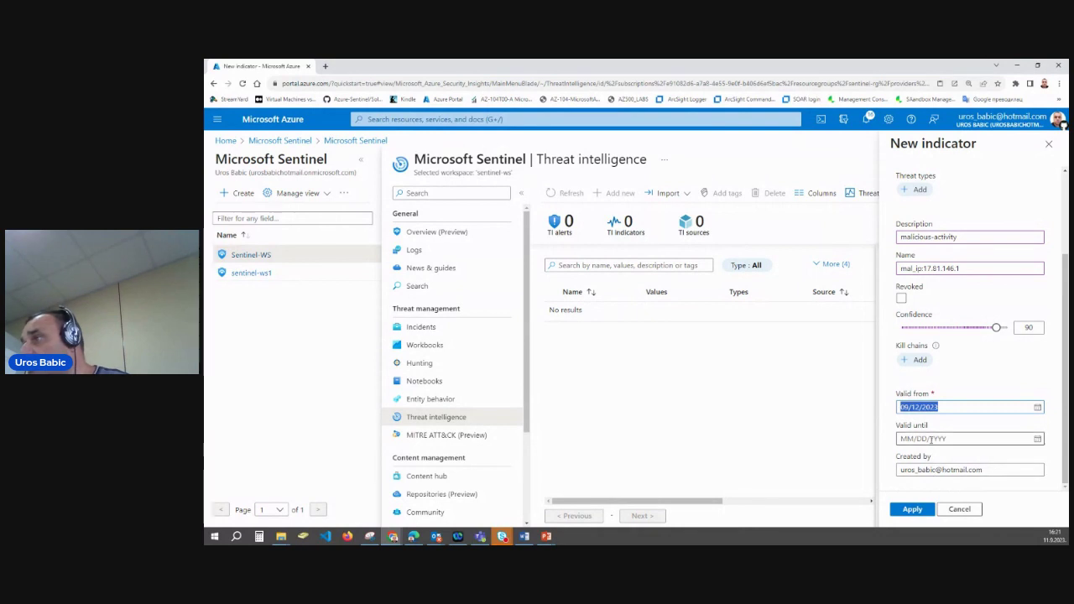
{"action": "left_click", "coordinate": [934, 439]}
{"action": "key", "text": "ctrl+v"}
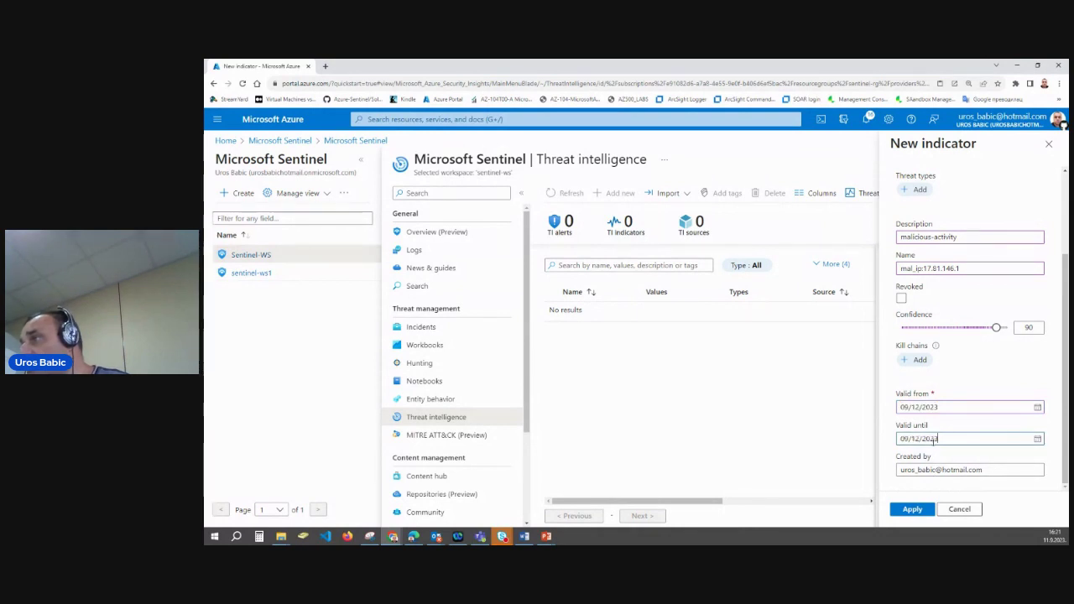
{"action": "double_click", "coordinate": [908, 438]}
{"action": "type", "text": "10"}
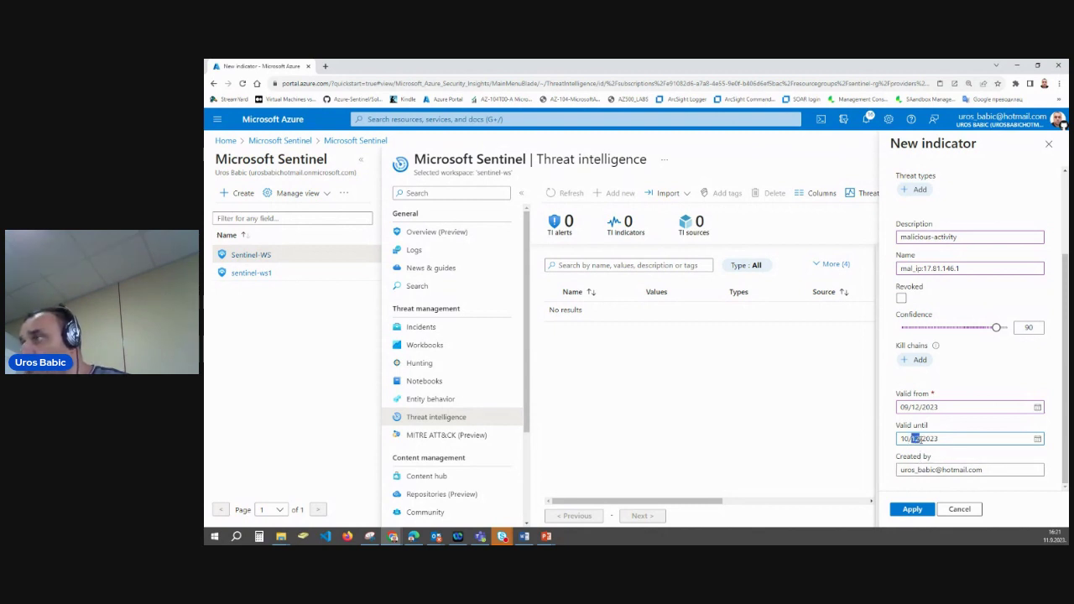
{"action": "left_click", "coordinate": [918, 438]}
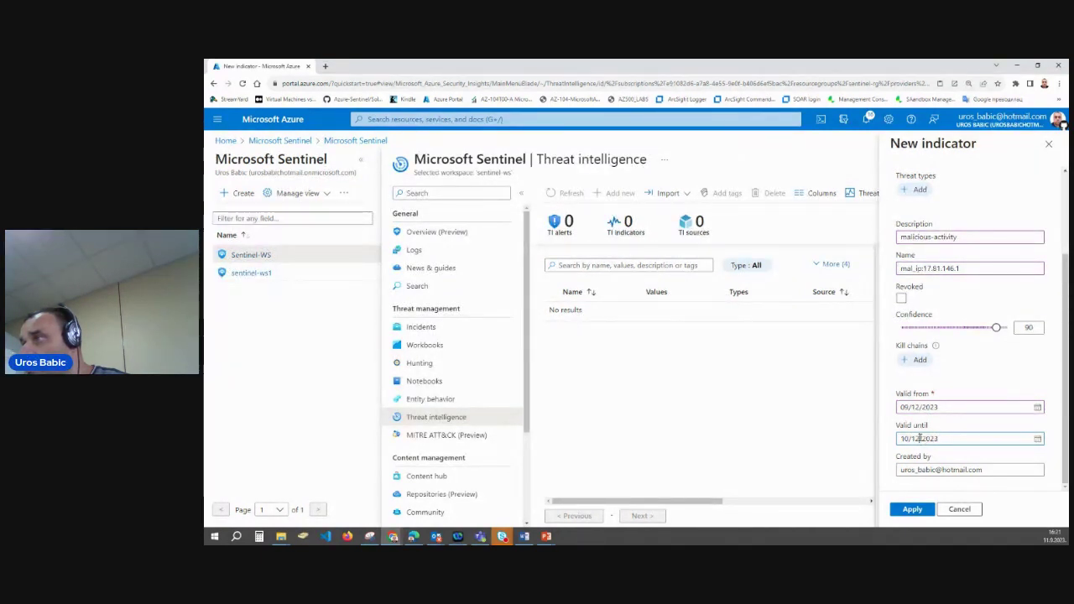
{"action": "type", "text": "01"}
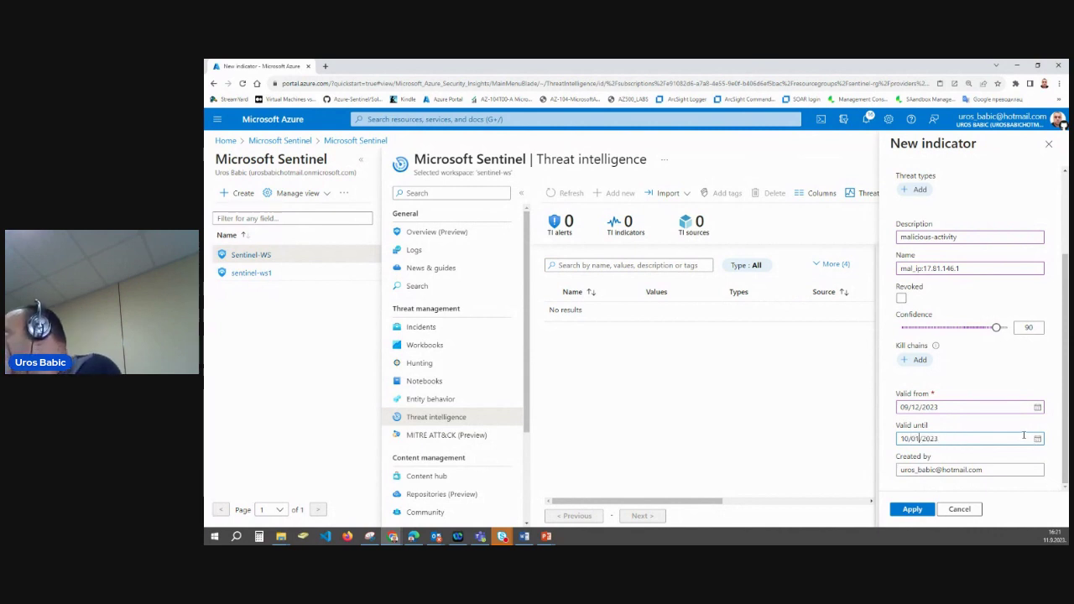
{"action": "left_click", "coordinate": [912, 510]}
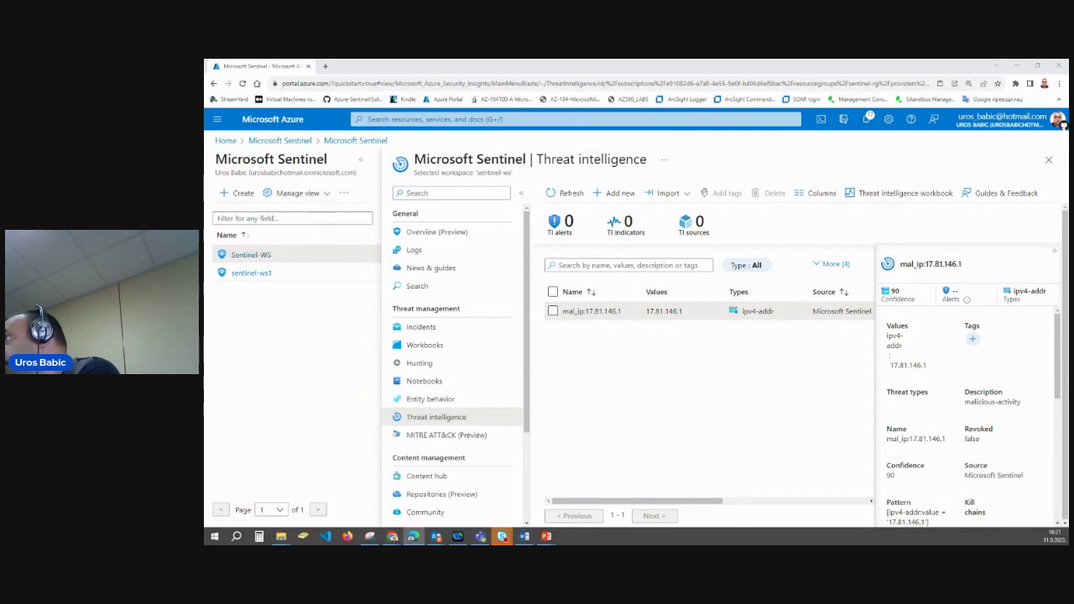
Filter the hunting queries by the search text solo and all techniques, and run all queries over the last 24 hours
{"action": "left_click", "coordinate": [436, 363]}
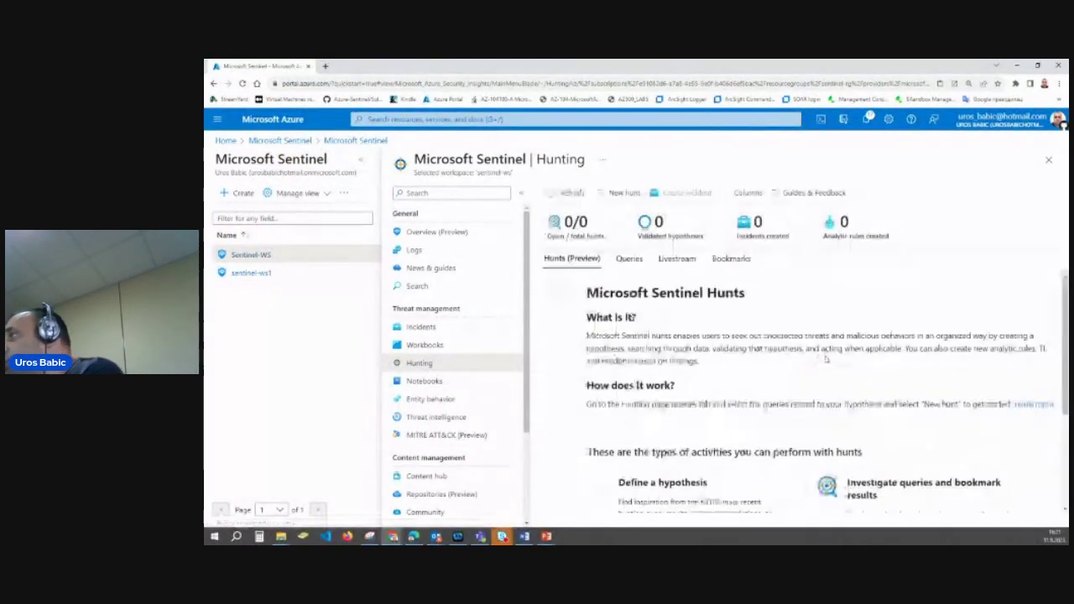
{"action": "left_click", "coordinate": [629, 260]}
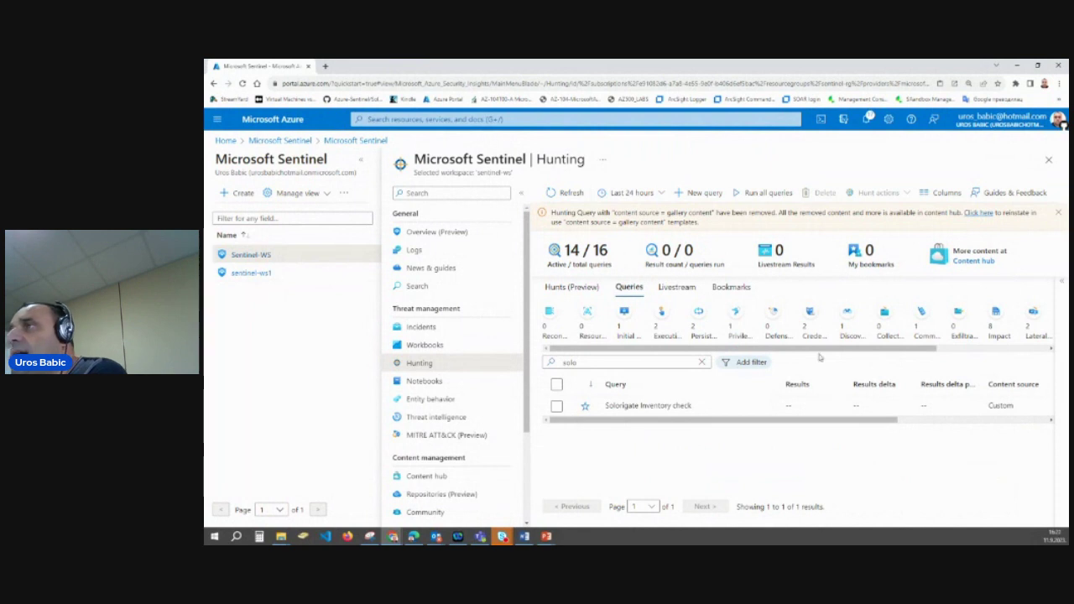
{"action": "left_click", "coordinate": [763, 364]}
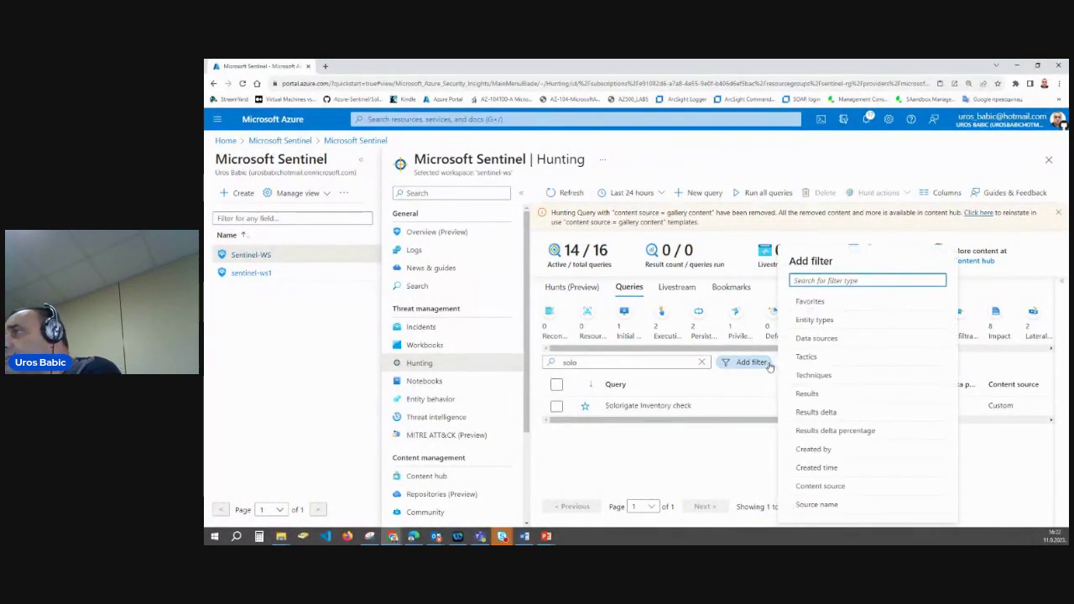
{"action": "left_click", "coordinate": [808, 377]}
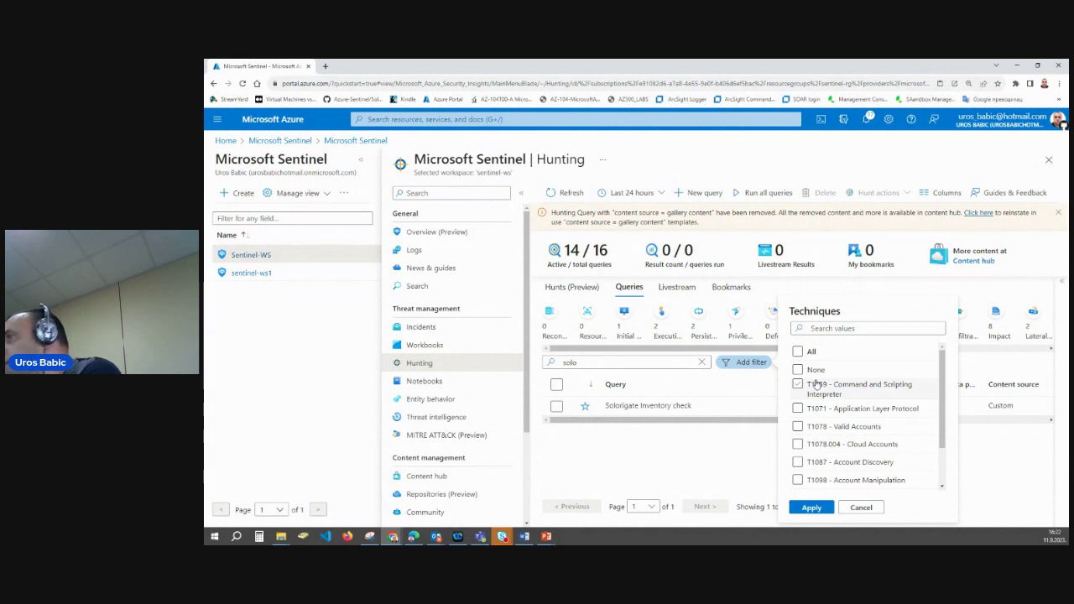
{"action": "left_click", "coordinate": [798, 351]}
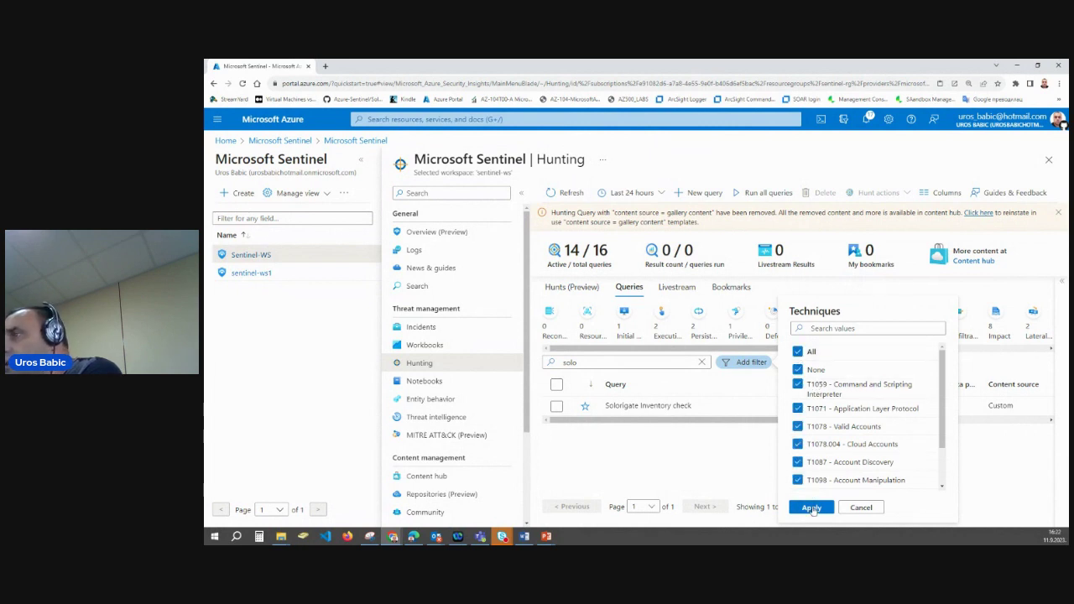
{"action": "left_click", "coordinate": [812, 507]}
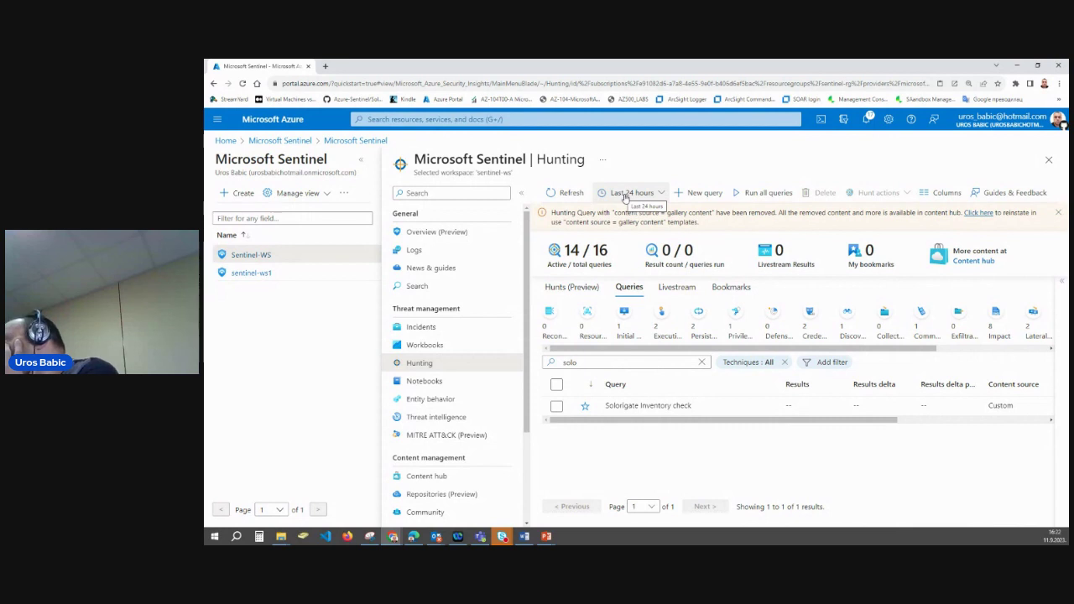
{"action": "left_click", "coordinate": [765, 193]}
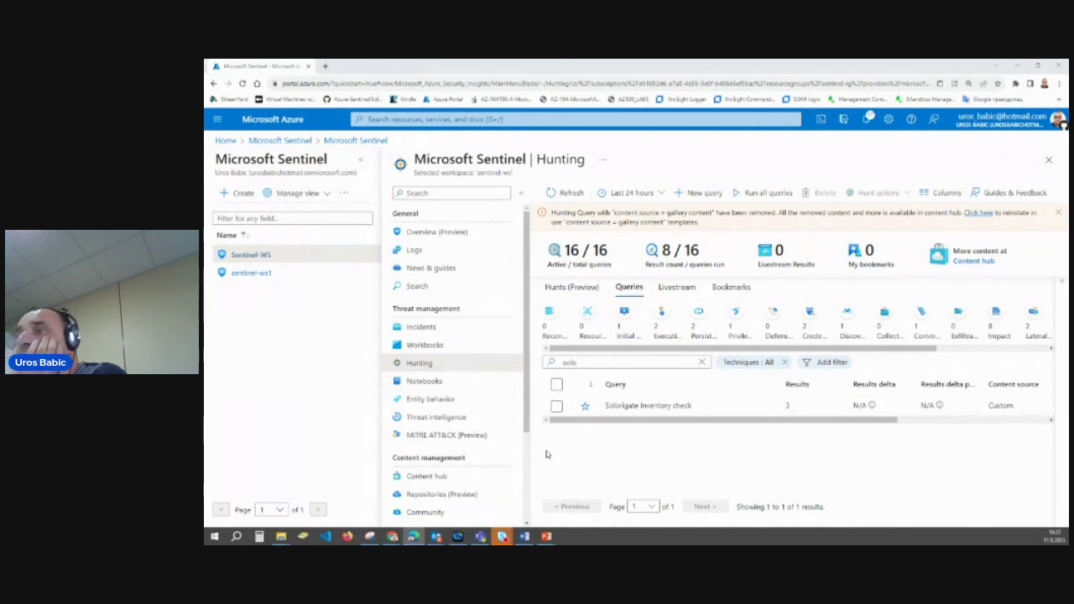
Start a new watchlist in the Sentinel workspace and name it PenTestsIPaddresses
{"action": "scroll", "coordinate": [413, 379], "scroll_direction": "down", "scroll_amount": 3}
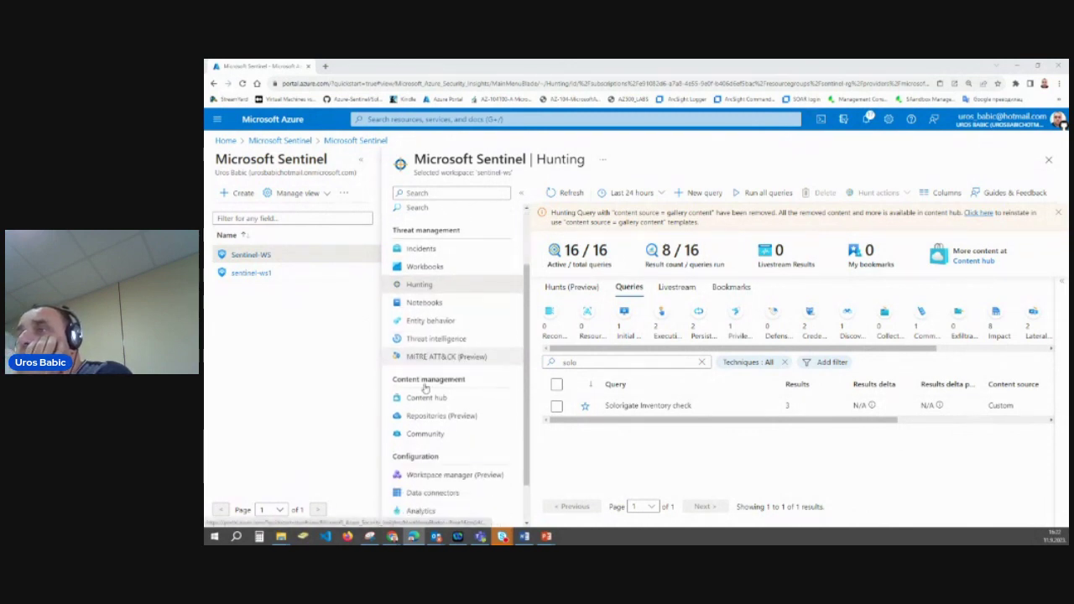
{"action": "scroll", "coordinate": [426, 388], "scroll_direction": "down", "scroll_amount": 1}
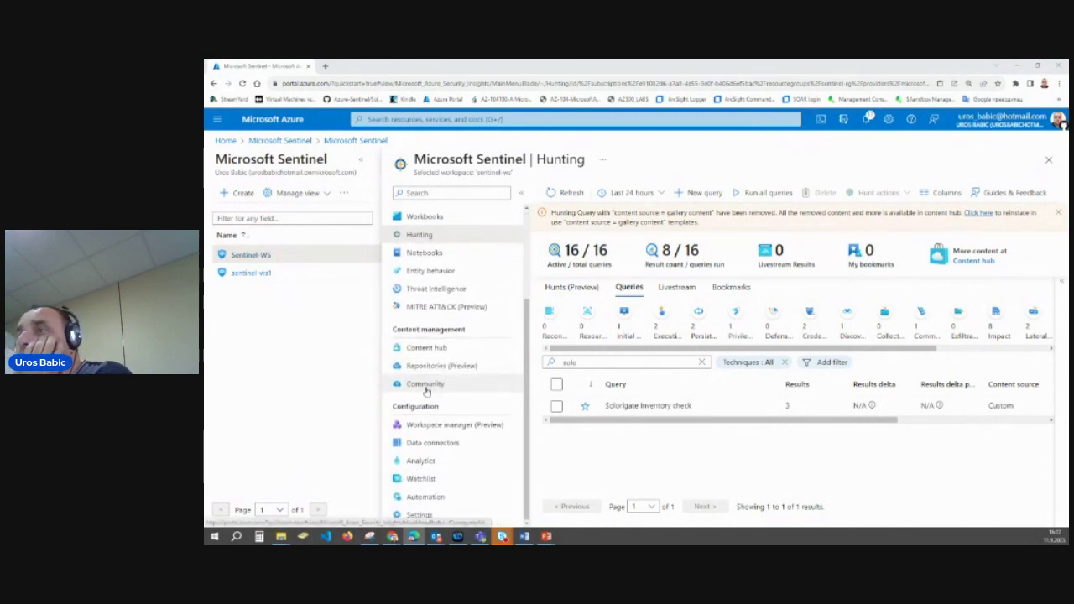
{"action": "left_click", "coordinate": [421, 478]}
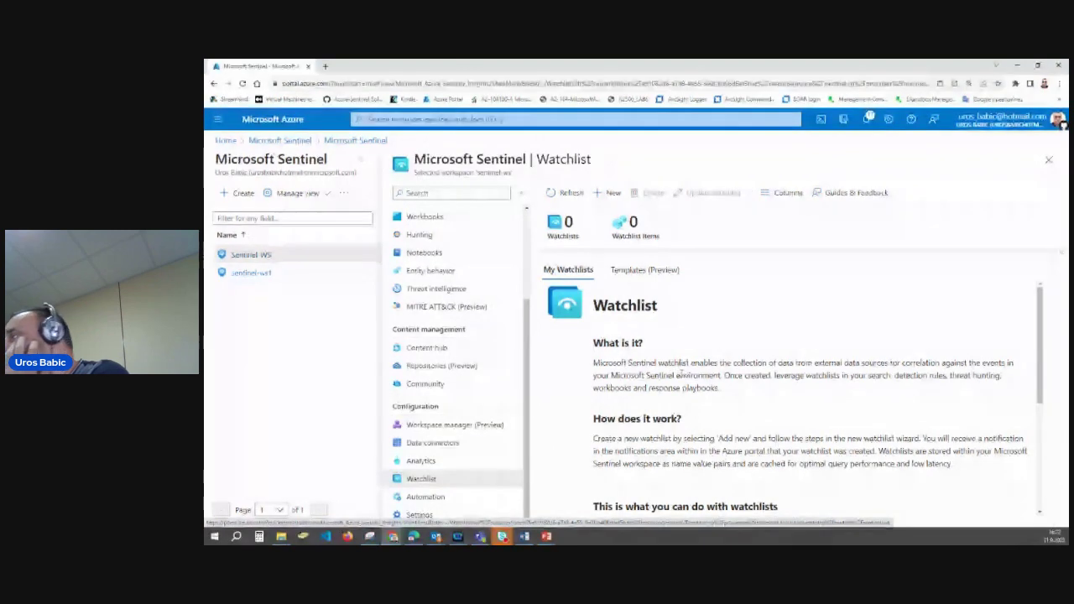
{"action": "scroll", "coordinate": [703, 369], "scroll_direction": "down", "scroll_amount": 2}
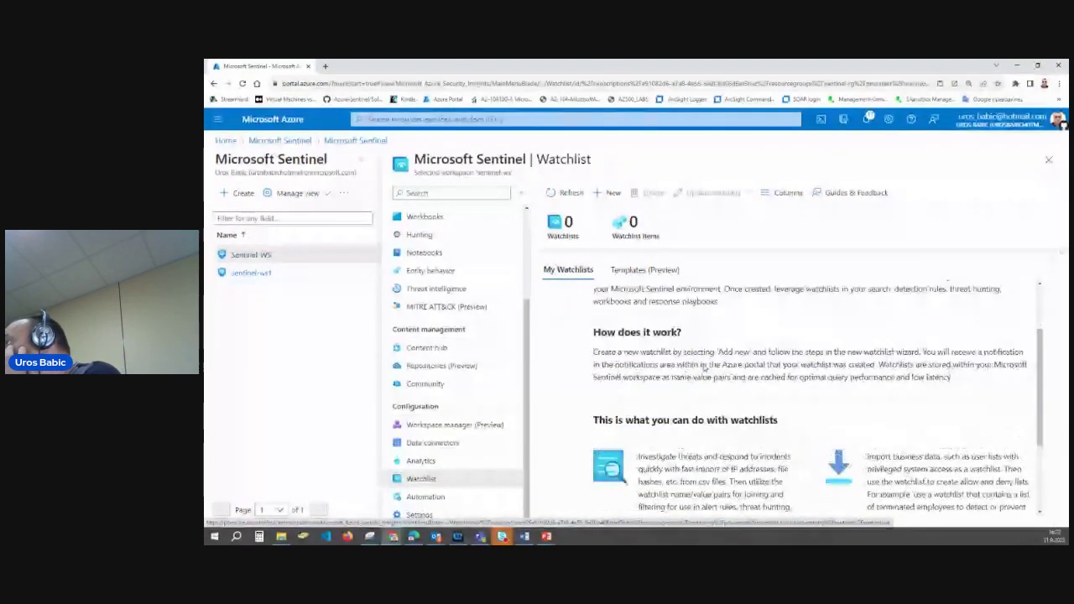
{"action": "scroll", "coordinate": [703, 367], "scroll_direction": "down", "scroll_amount": 1}
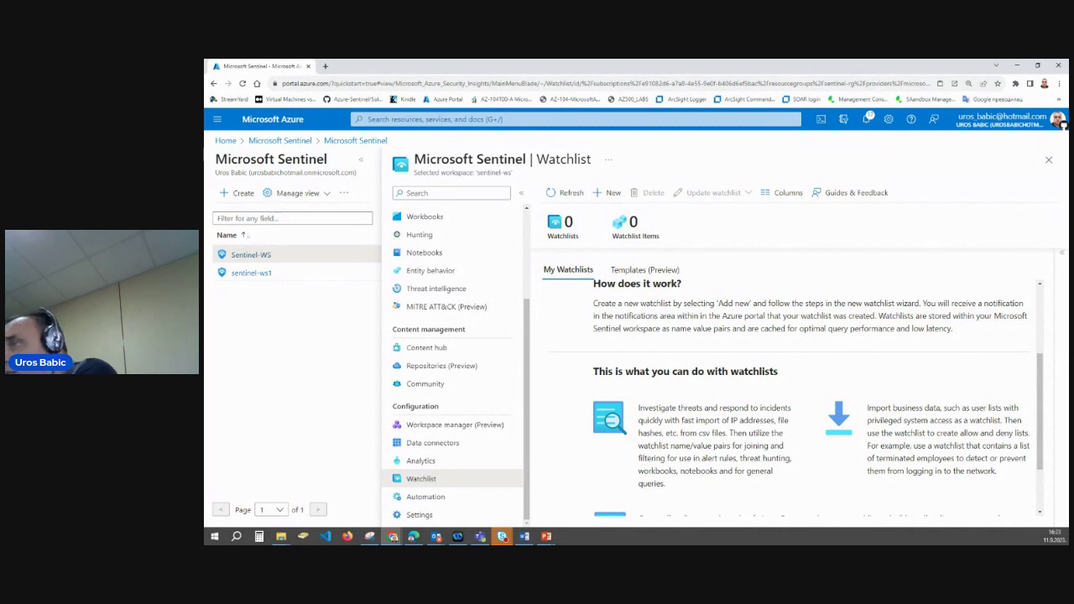
{"action": "left_click", "coordinate": [606, 193]}
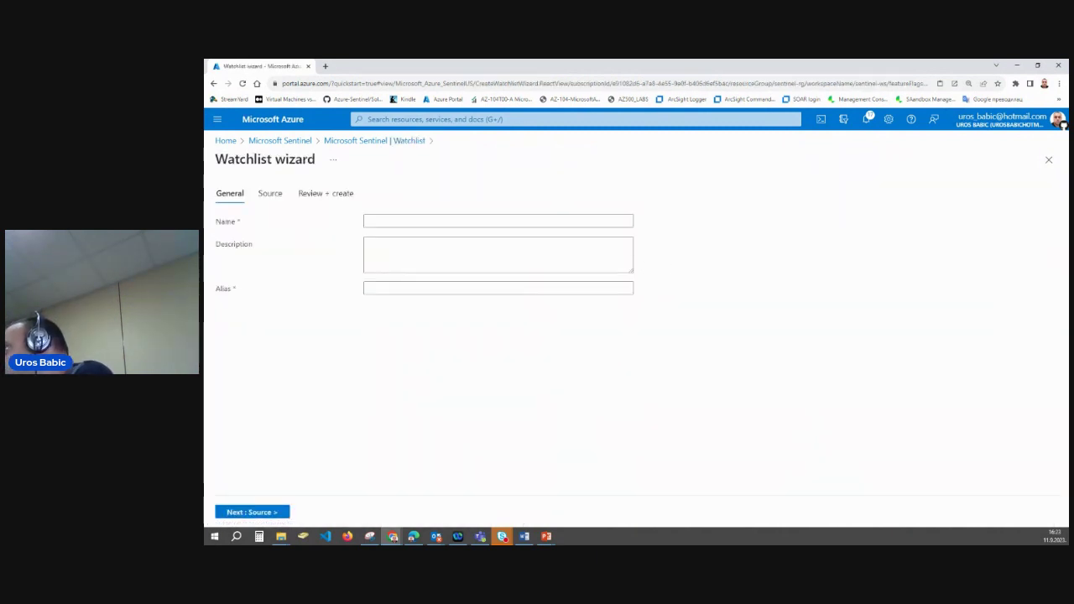
{"action": "key", "text": "alt+Tab"}
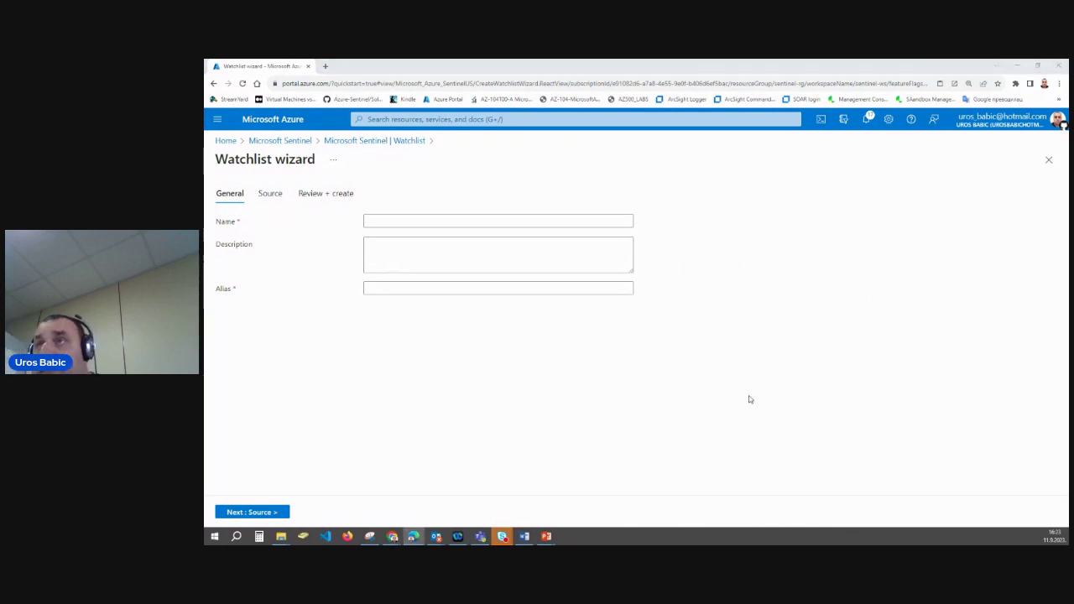
{"action": "left_click", "coordinate": [419, 222]}
{"action": "type", "text": "PenTestsIPaddresses"}
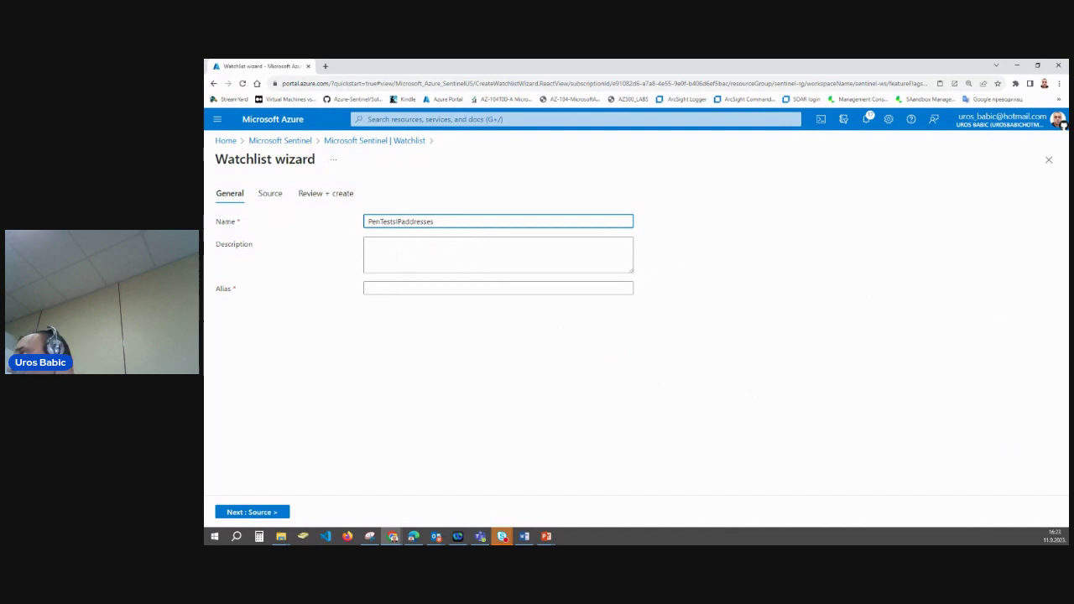
Give the watchlist the description "IP addresses used during penetration tests" and the alias PenTestIPaddresses
{"action": "key", "text": "alt+Tab"}
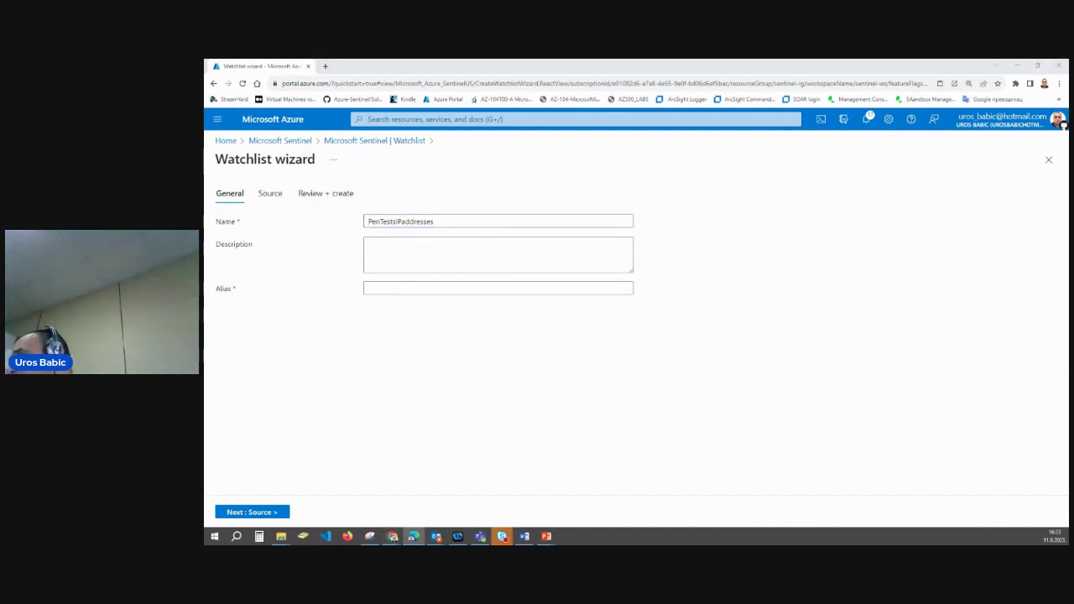
{"action": "left_click", "coordinate": [403, 246]}
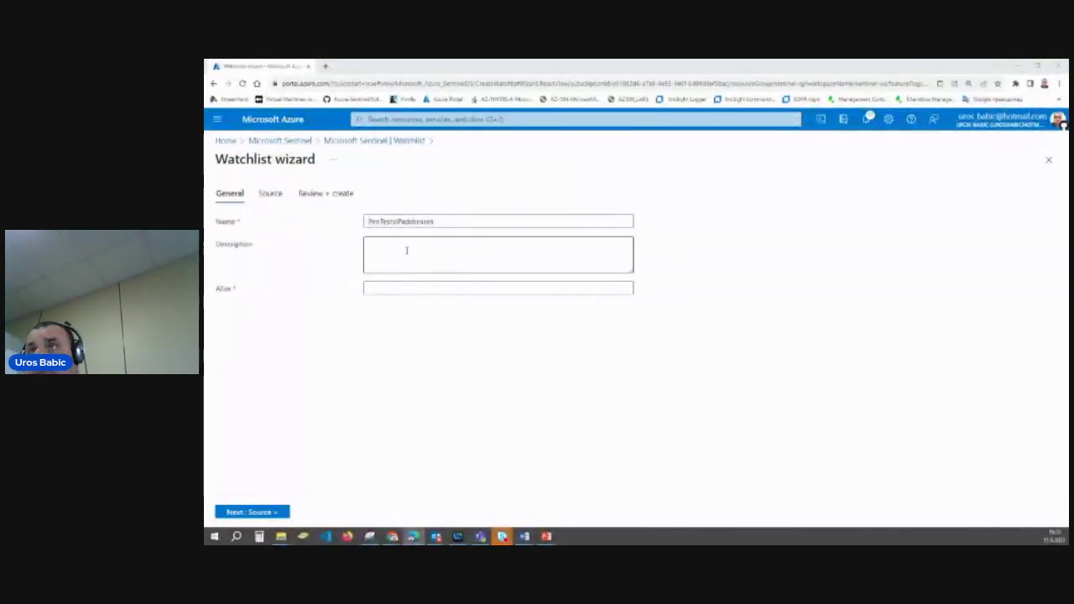
{"action": "type", "text": "IP addresses used during penetration tests"}
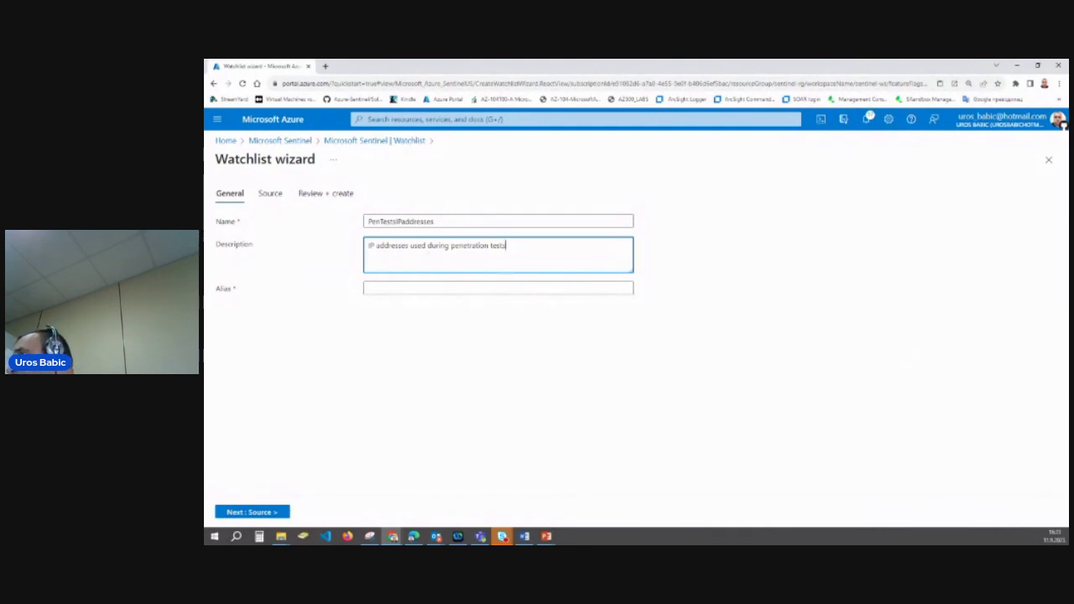
{"action": "left_click", "coordinate": [384, 291]}
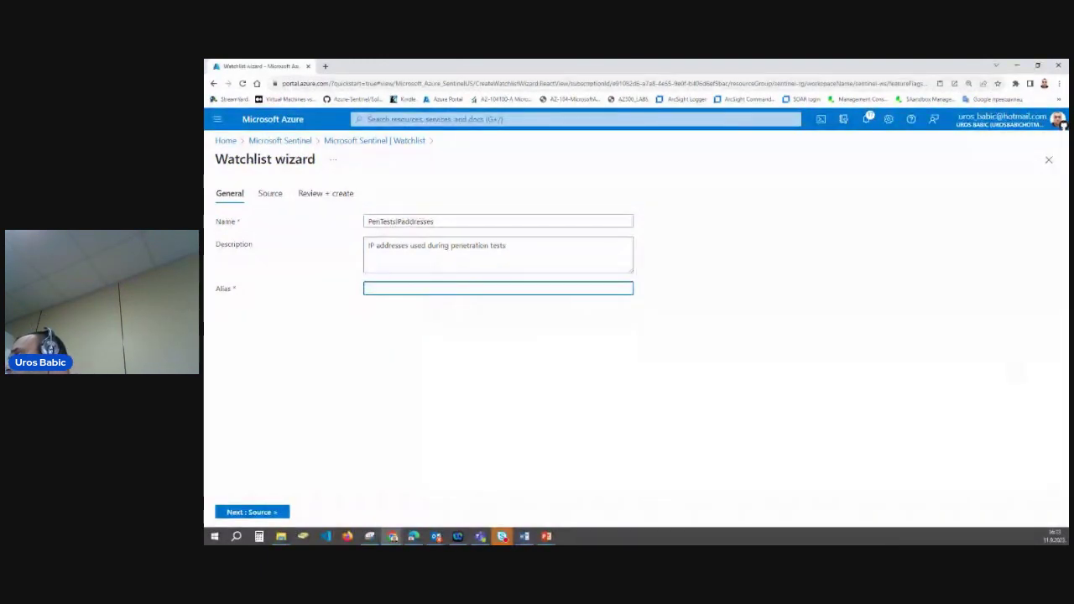
{"action": "key", "text": "alt+Tab"}
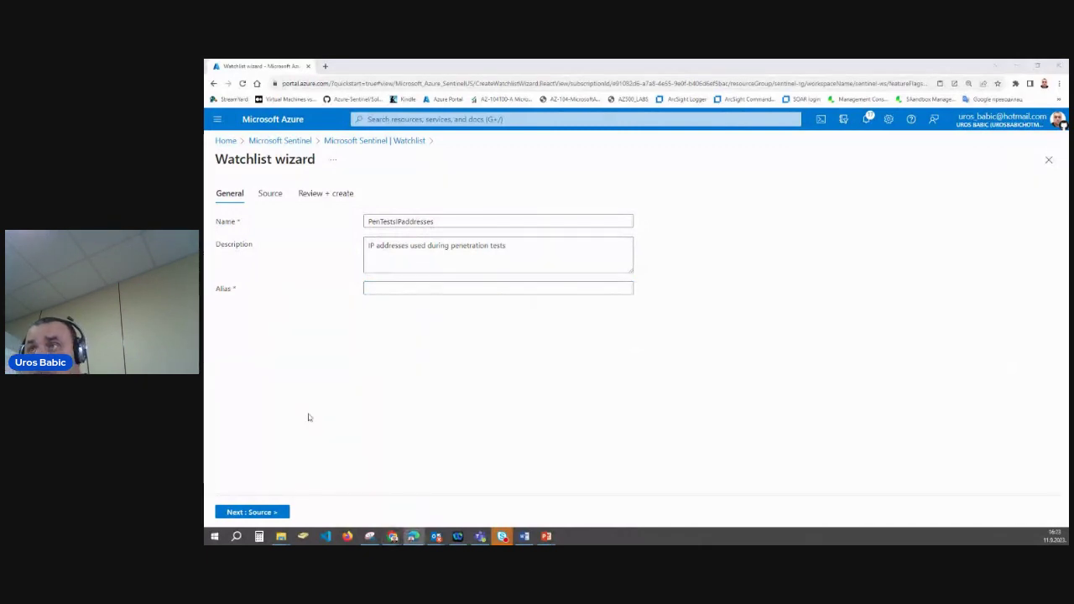
{"action": "left_click", "coordinate": [385, 286]}
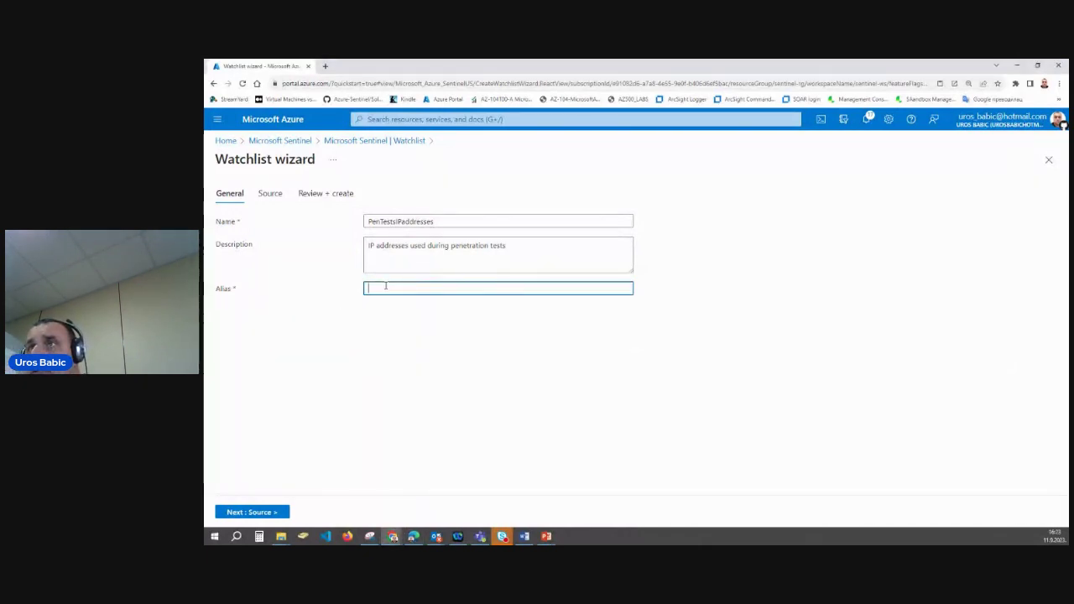
{"action": "type", "text": "PenTestIPaddresses"}
Upload PenTestsIPaddresses.csv from the Downloads folder as the watchlist's local source file
{"action": "left_click", "coordinate": [267, 513]}
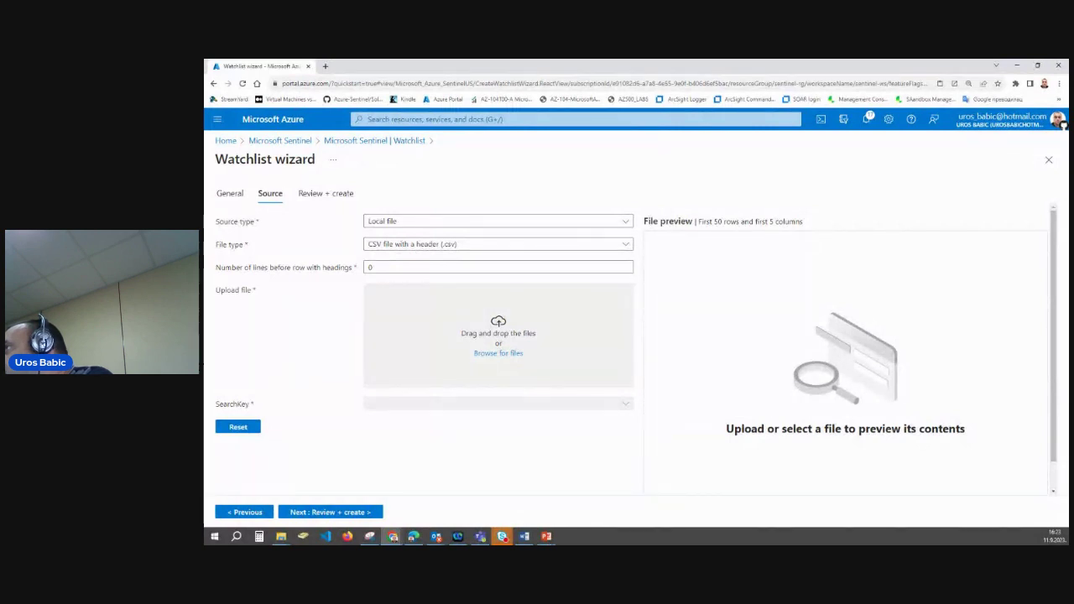
{"action": "key", "text": "alt+Tab"}
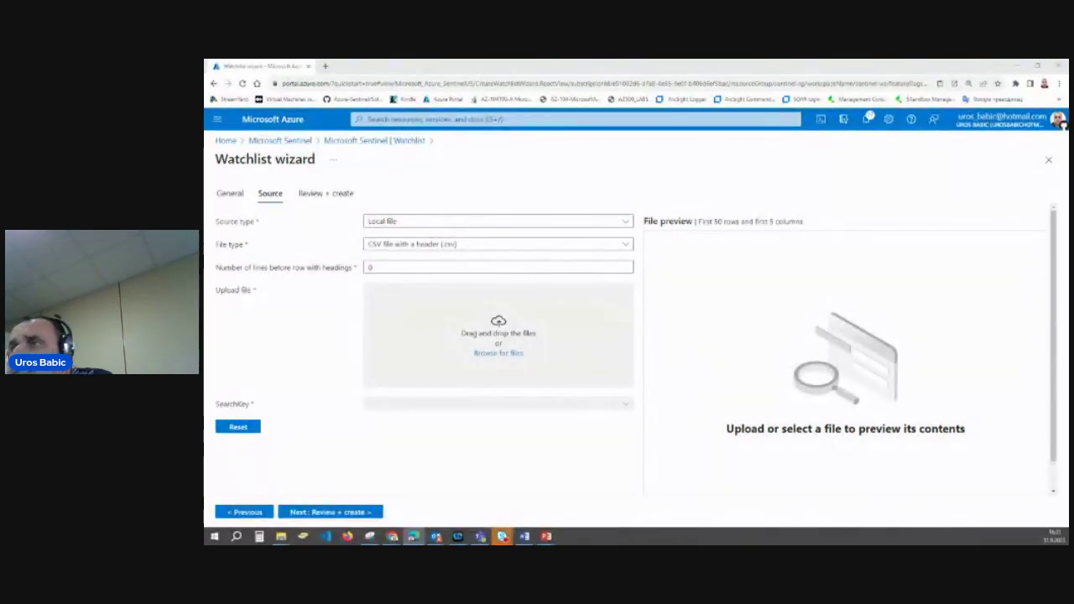
{"action": "left_click", "coordinate": [507, 357]}
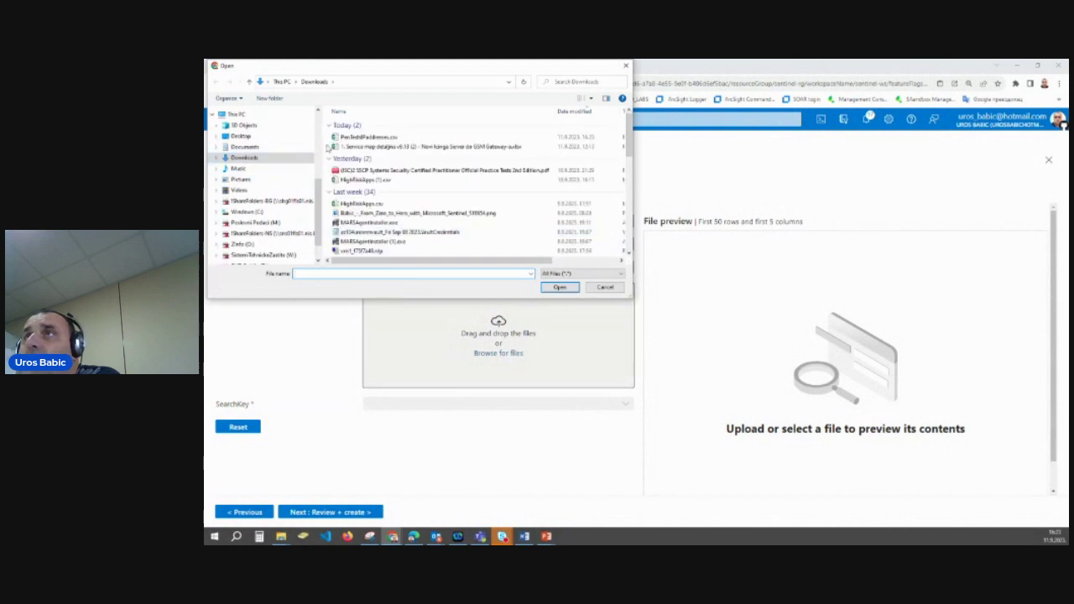
{"action": "double_click", "coordinate": [369, 136]}
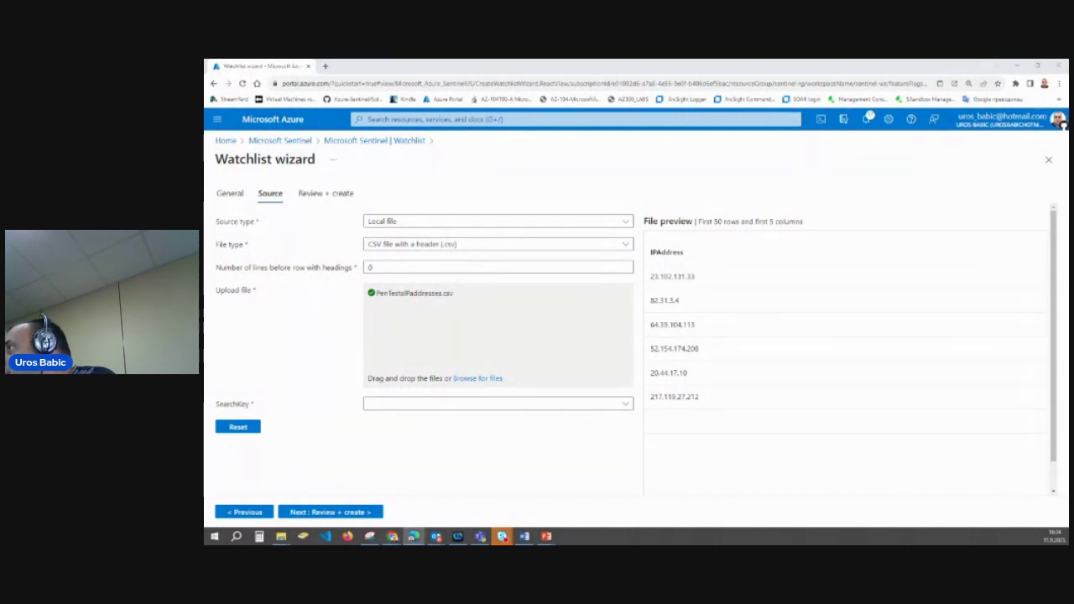
Set the watchlist's search key to IPAddress and create the watchlist
{"action": "left_click", "coordinate": [462, 404]}
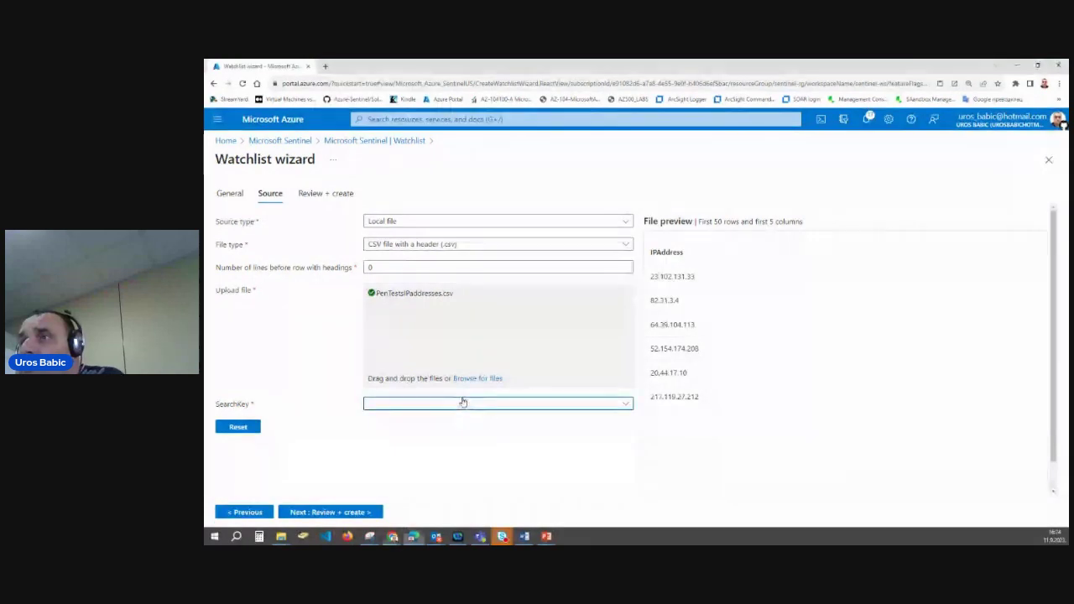
{"action": "left_click", "coordinate": [461, 418]}
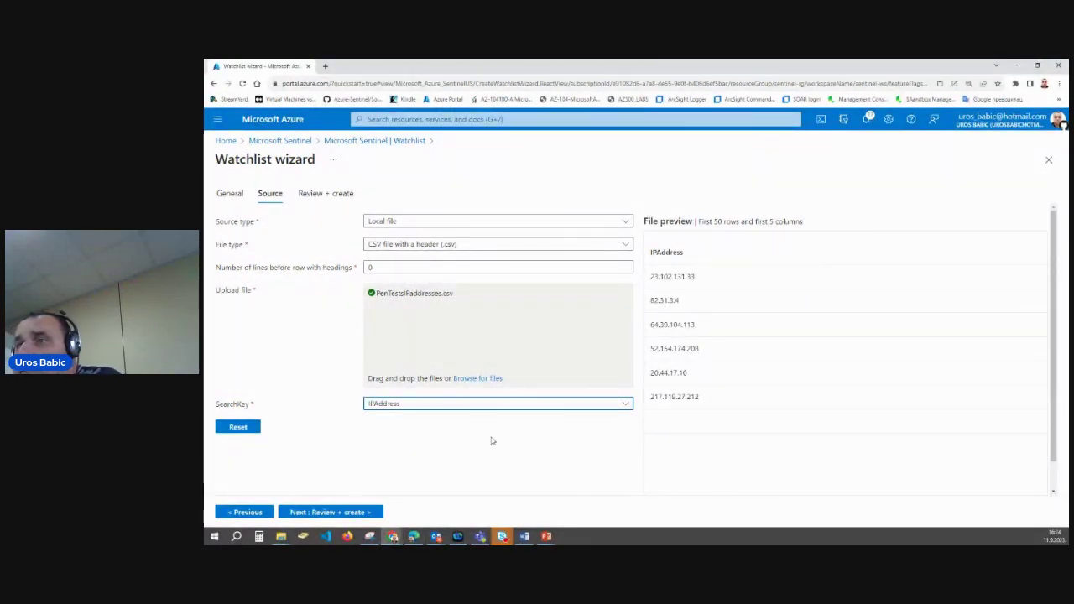
{"action": "left_click", "coordinate": [344, 512]}
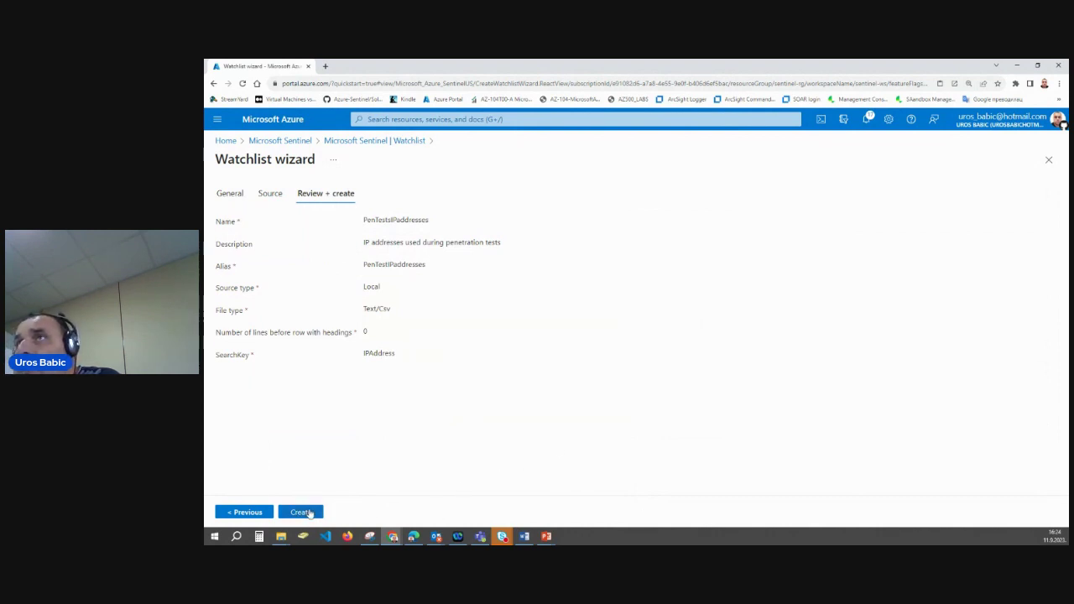
{"action": "left_click", "coordinate": [301, 512]}
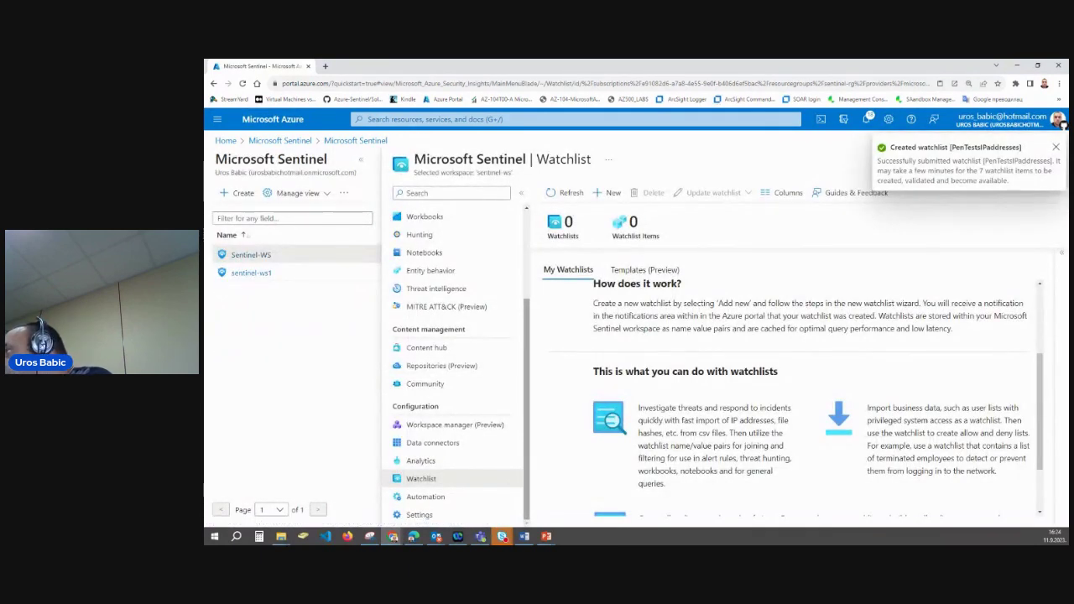